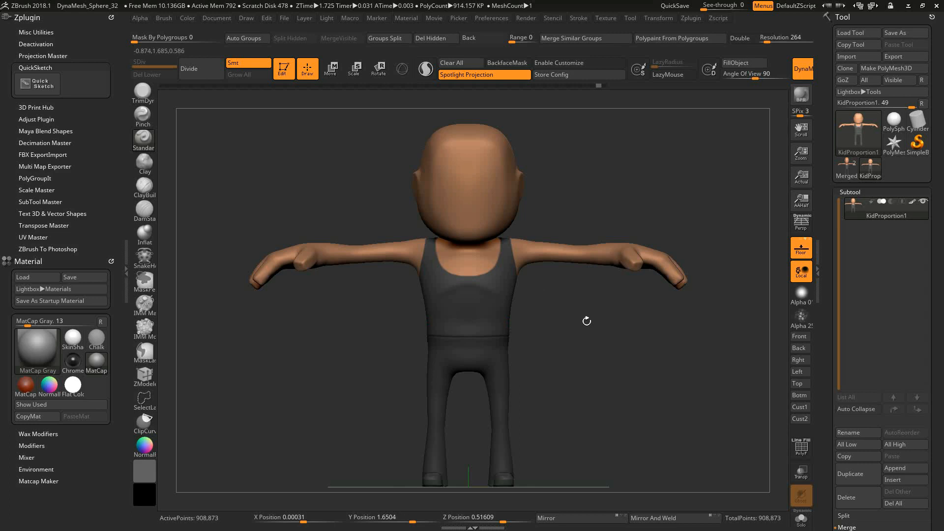
- Examine the character model from the front and check the surface mesh on its head and torso
mouse_move(647, 334)
mouse_down()
mouse_move(615, 350)
mouse_move(654, 355)
mouse_move(646, 342)
mouse_up()
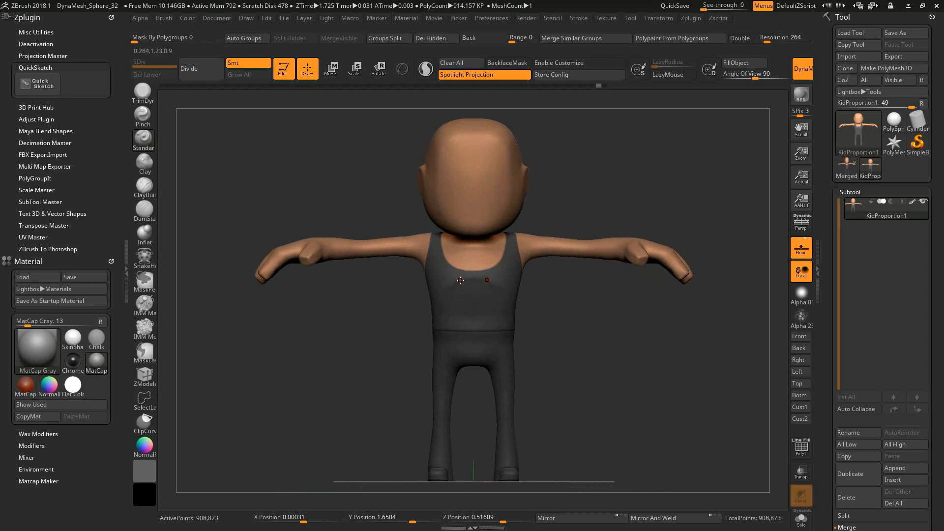
drag(404, 307, 639, 270)
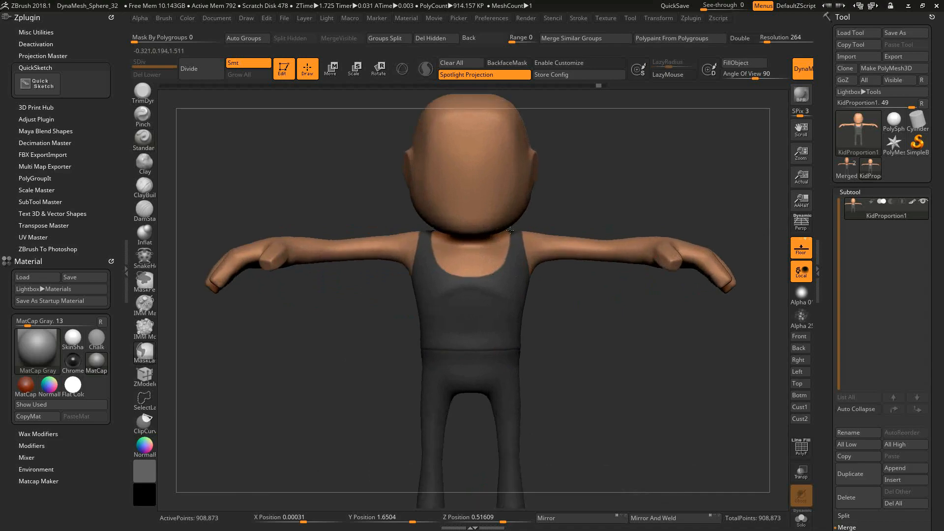
key(shift+f)
alt+drag(617, 254, 582, 277)
key(shift+f)
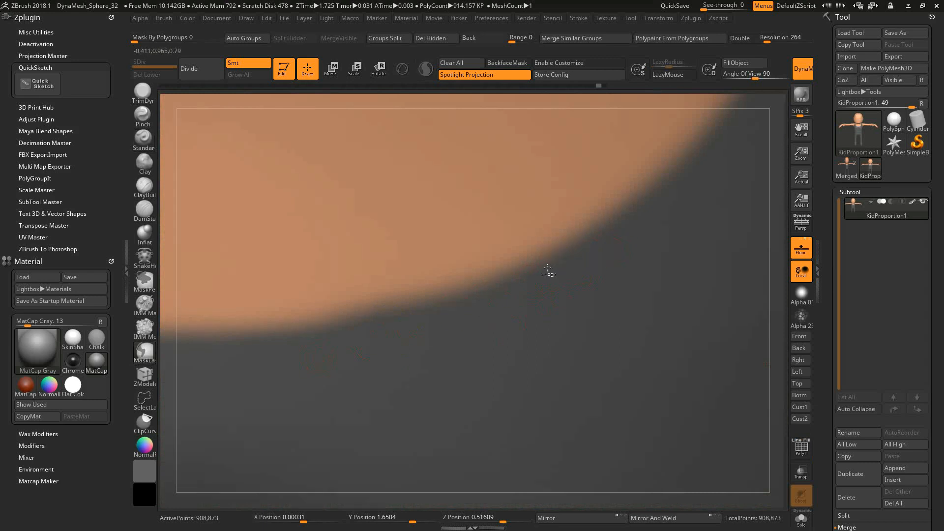
drag(494, 285, 467, 254)
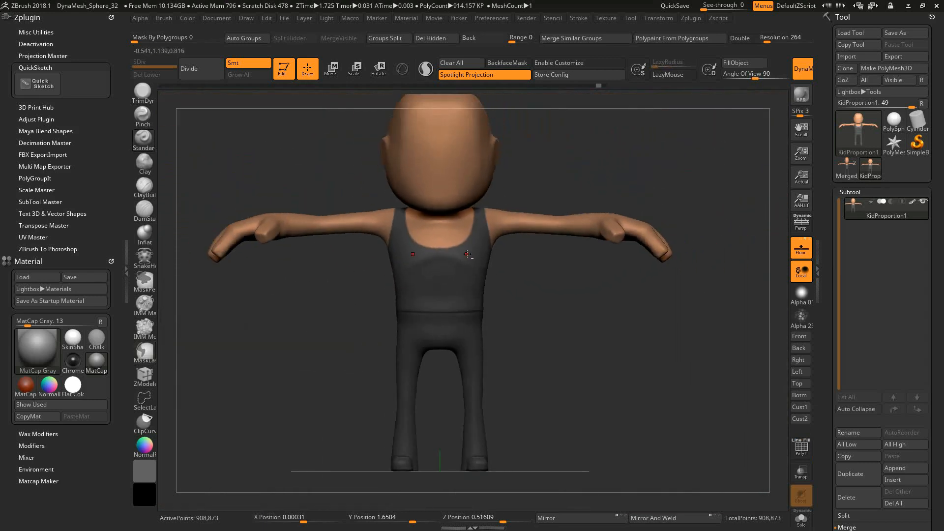
alt+drag(384, 217, 409, 219)
- Export the character mesh in OBJ format as Character_High into the desktop's Character_tutorial\_TempMeshes folder
click(892, 58)
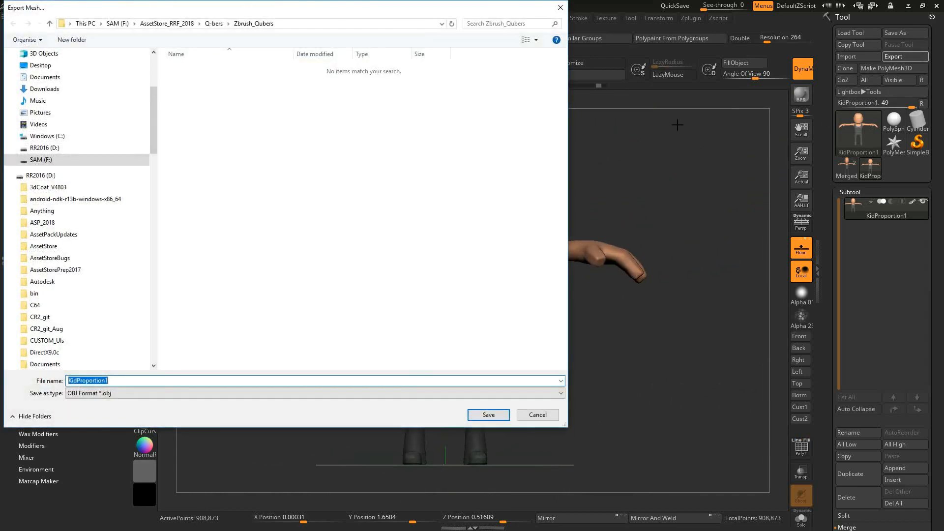
click(109, 395)
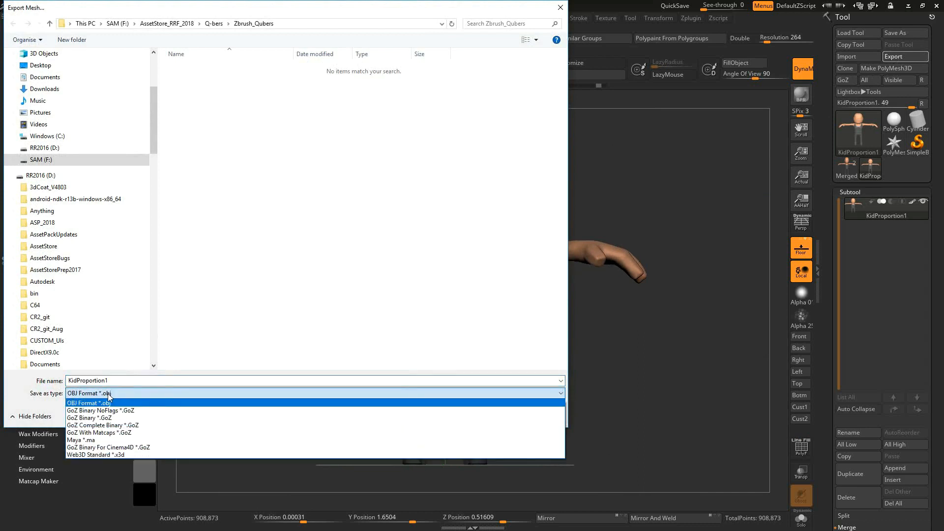
click(39, 65)
click(40, 65)
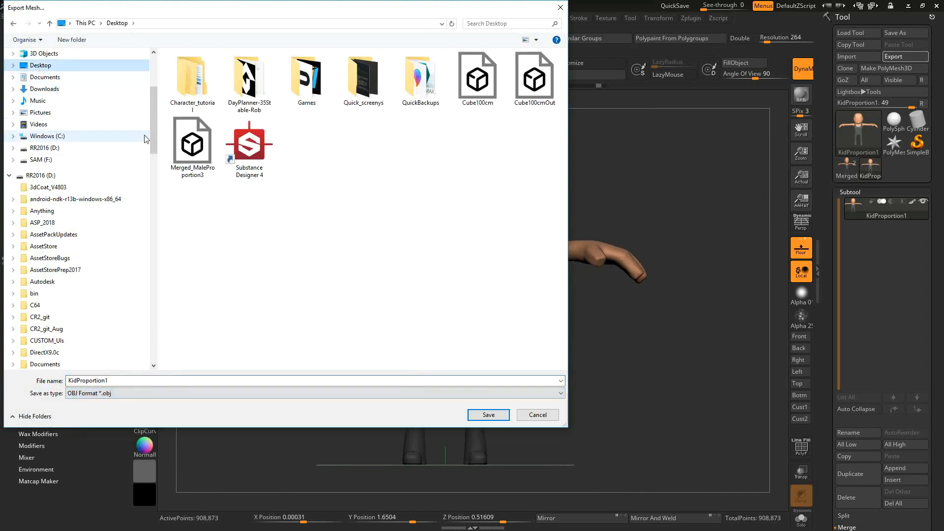
click(192, 82)
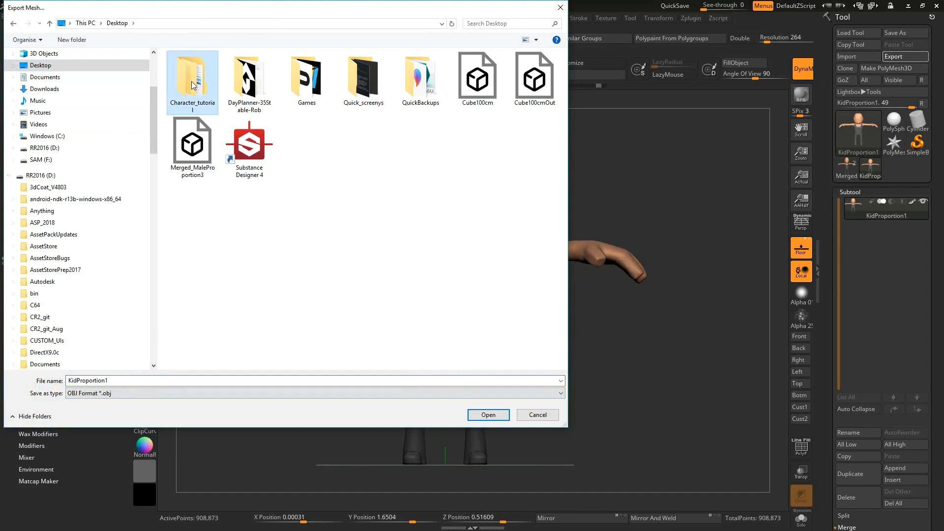
double_click(192, 85)
double_click(194, 84)
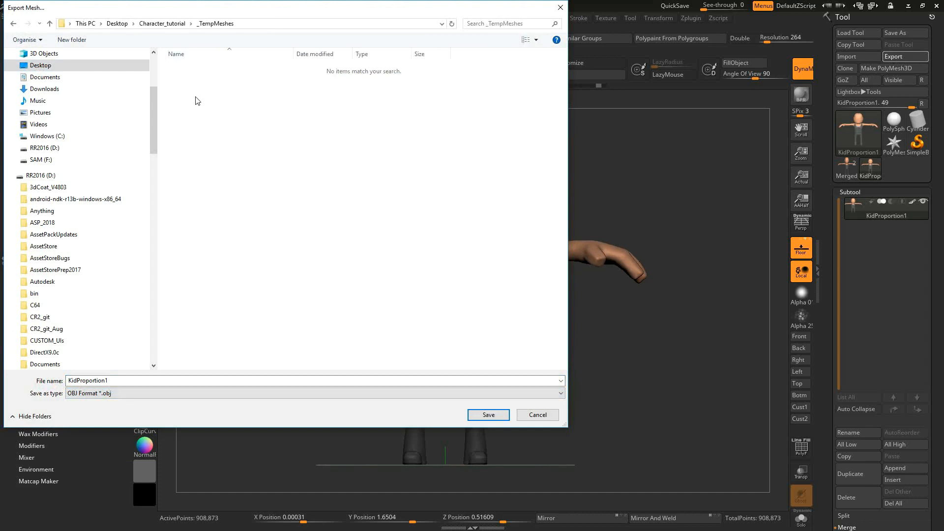
double_click(149, 380)
text(Character_High)
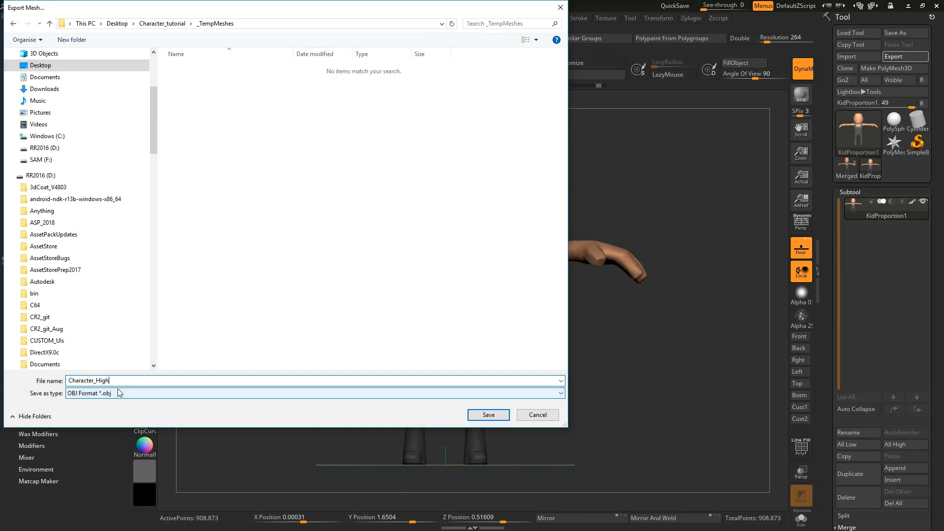
key(Return)
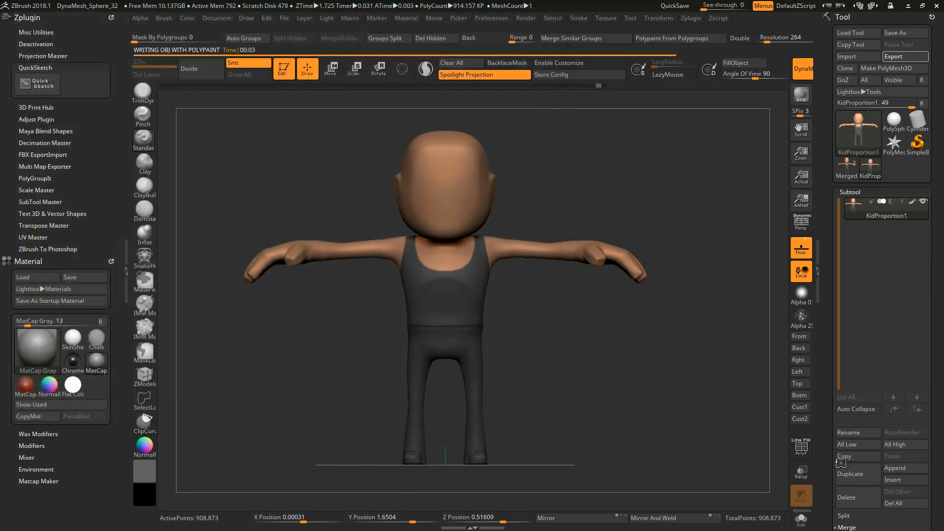
- Duplicate the character subtool and isolate the copy in Solo mode
click(859, 475)
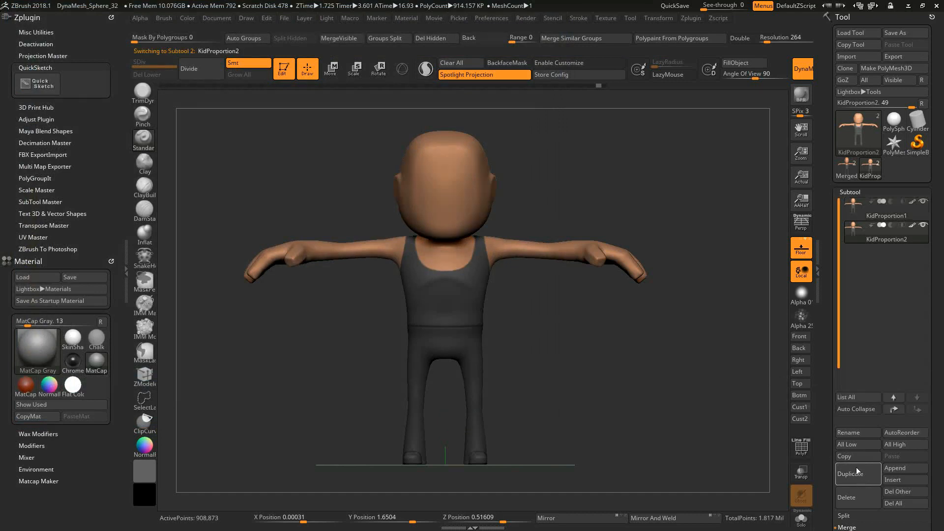
click(802, 521)
- Remesh the duplicate with ZRemesher at a target polygon count of 5 with Adapt on
scroll(833, 448, down, 5)
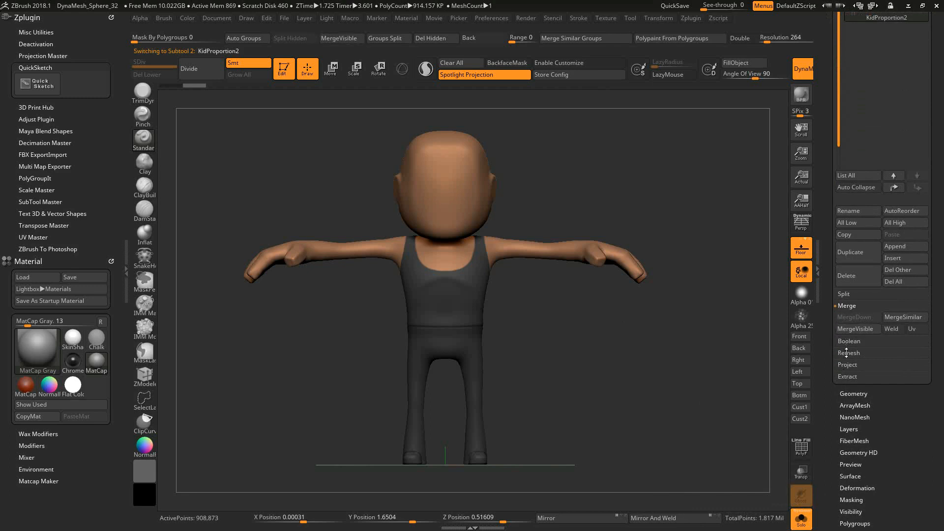
click(851, 394)
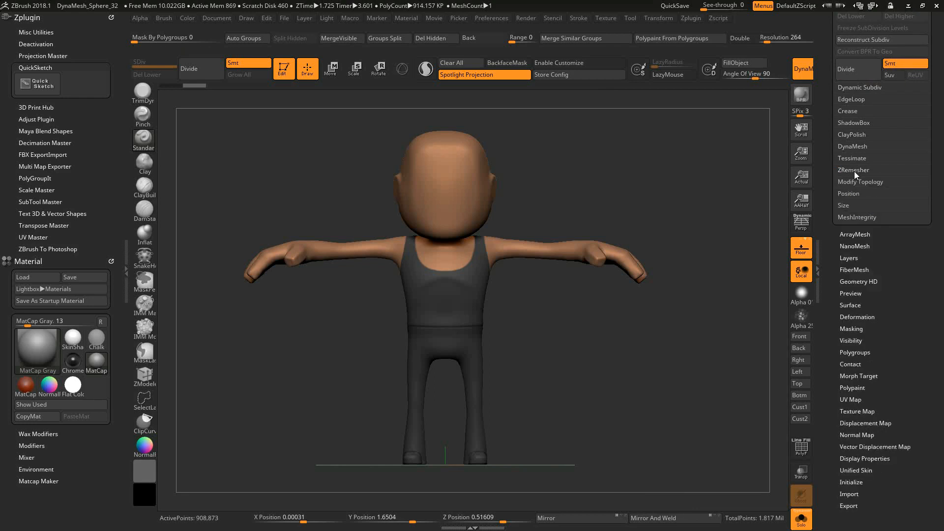
drag(830, 212, 831, 251)
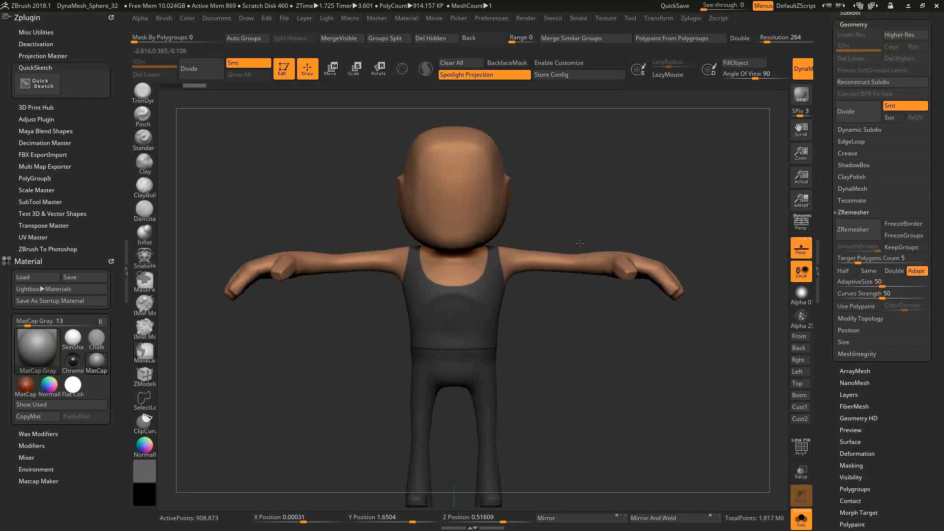
click(854, 235)
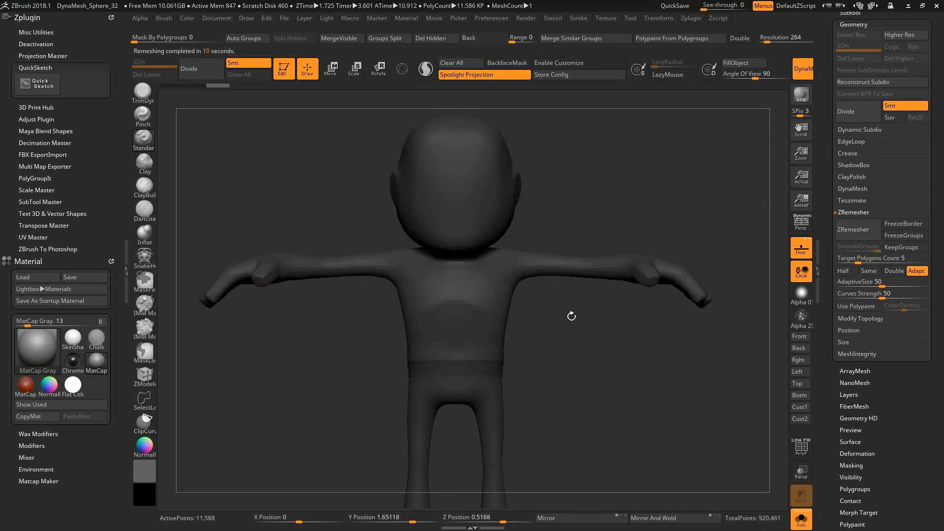
- Inspect the remeshed duplicate's topology and undo the remesh
key(shift+f)
mouse_move(582, 310)
mouse_down()
mouse_move(554, 359)
mouse_move(595, 302)
mouse_move(569, 318)
mouse_up()
right_drag(569, 319, 538, 340)
right_drag(615, 365, 633, 343)
mouse_move(616, 363)
alt+mouse_down()
mouse_move(605, 358)
mouse_move(605, 369)
alt+mouse_up()
key(ctrl+z)
key(f)
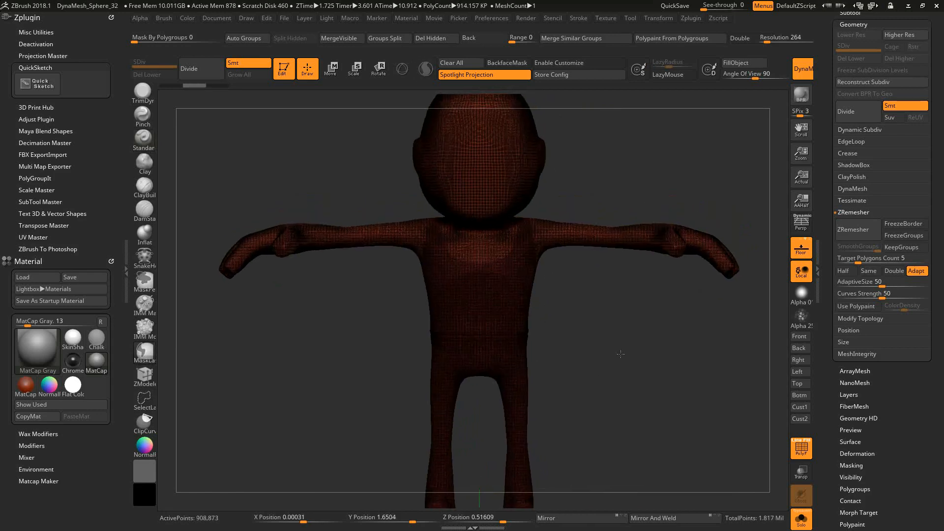
key(shift+f)
alt+drag(619, 324, 616, 344)
drag(829, 144, 827, 184)
drag(647, 277, 522, 293)
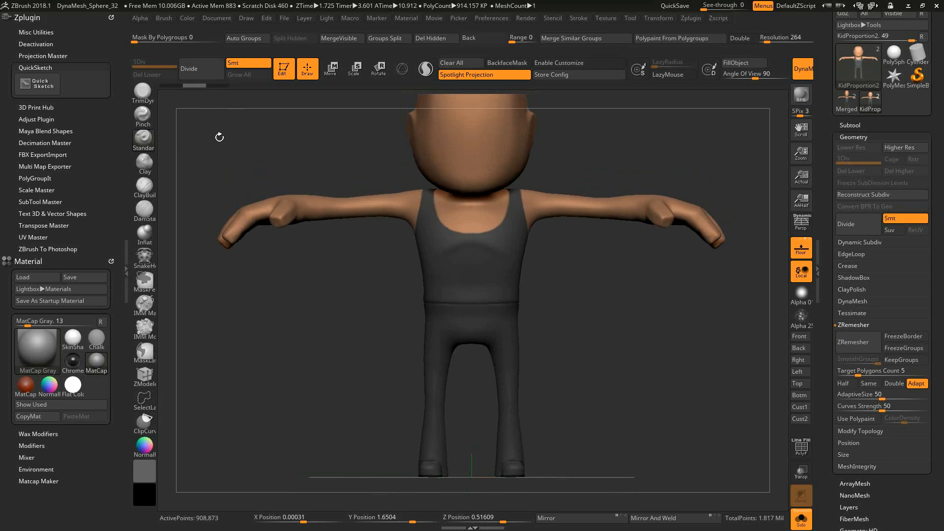
- Fill the whole duplicate with blue polypaint, R 26, G 26, B 203
key(space)
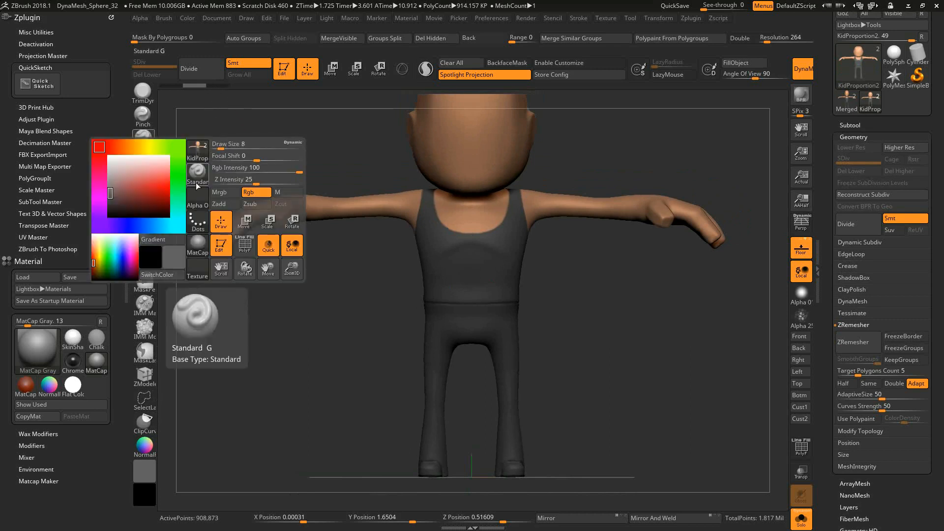
click(127, 226)
click(154, 190)
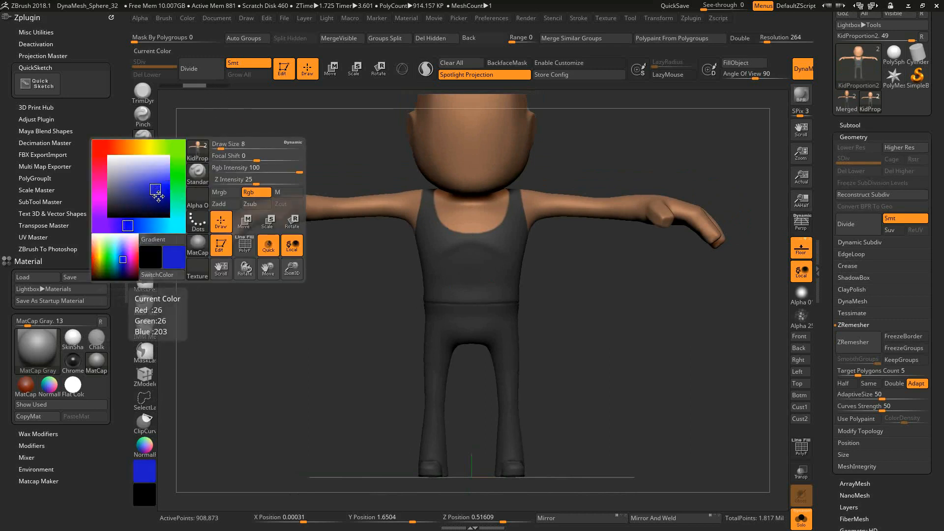
click(188, 20)
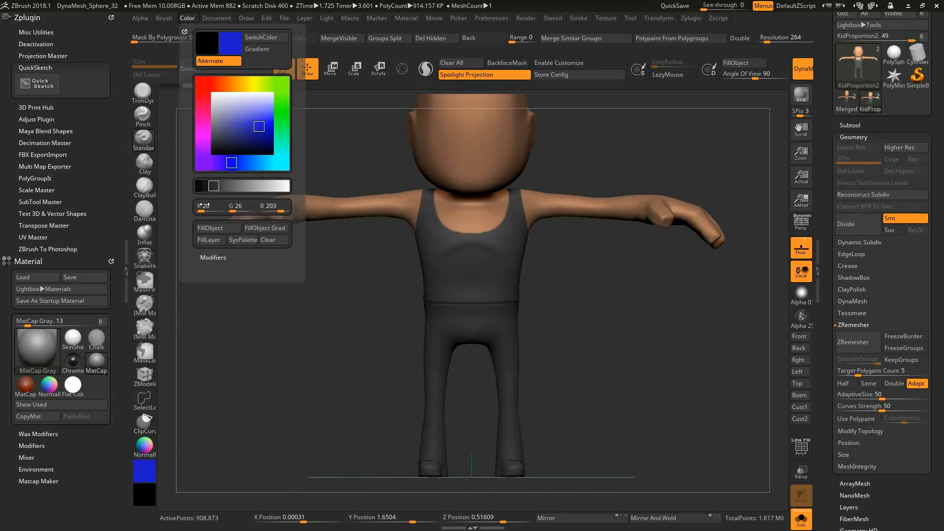
click(214, 241)
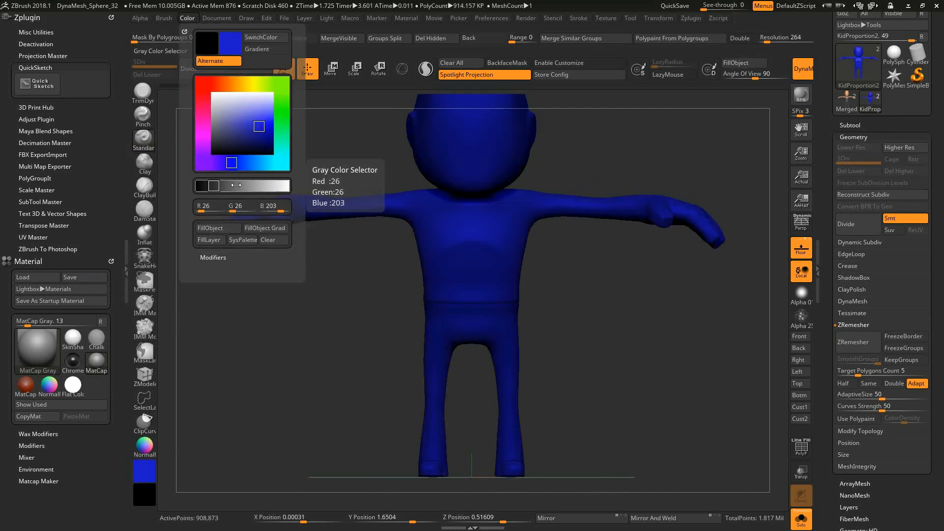
- Set the active paint colour to bright red, R 249, G 0, B 0
click(187, 18)
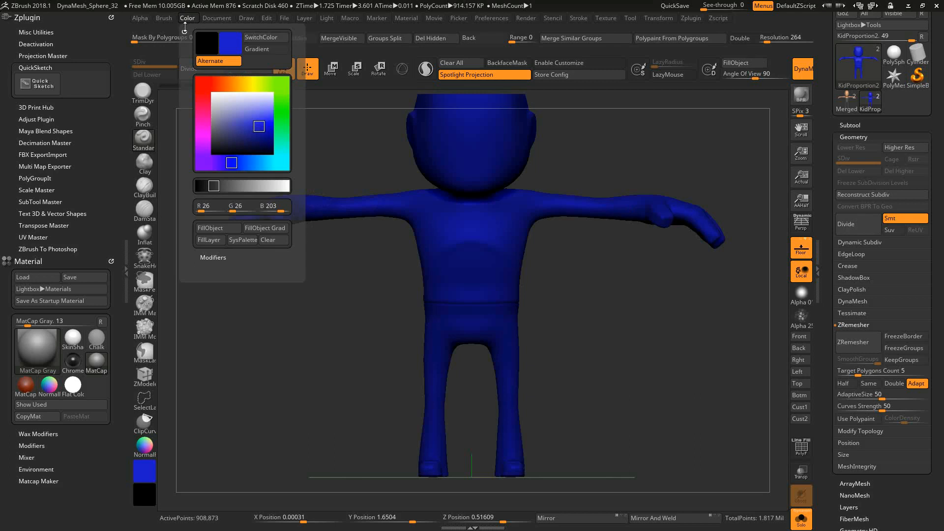
drag(215, 87, 204, 83)
drag(273, 133, 270, 125)
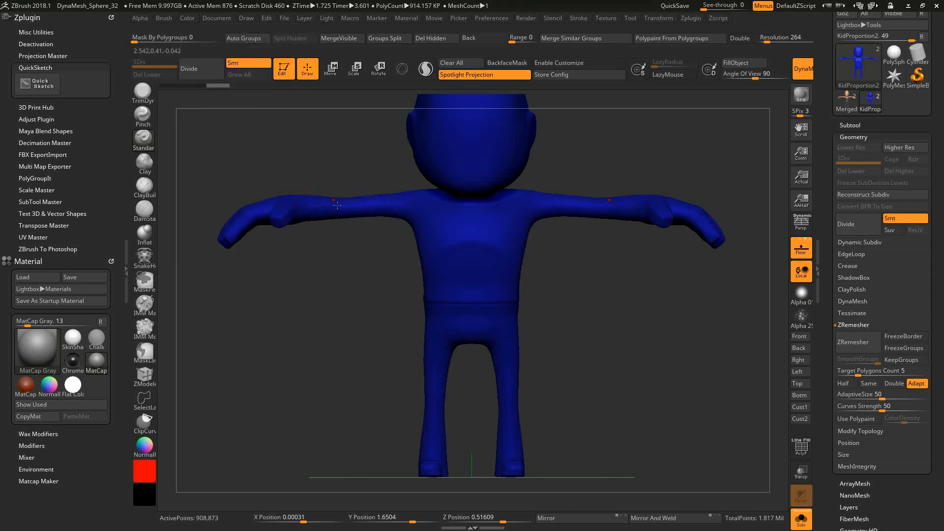
drag(354, 180, 347, 213)
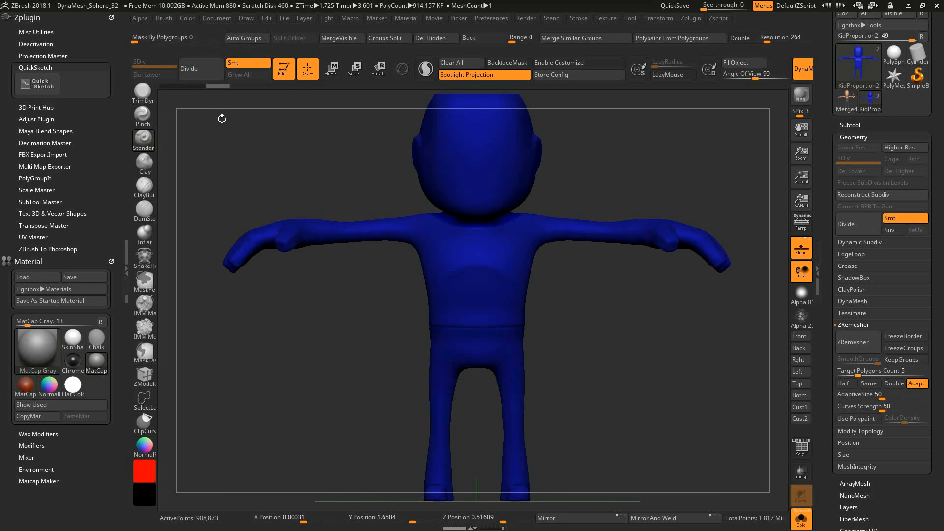
key(space)
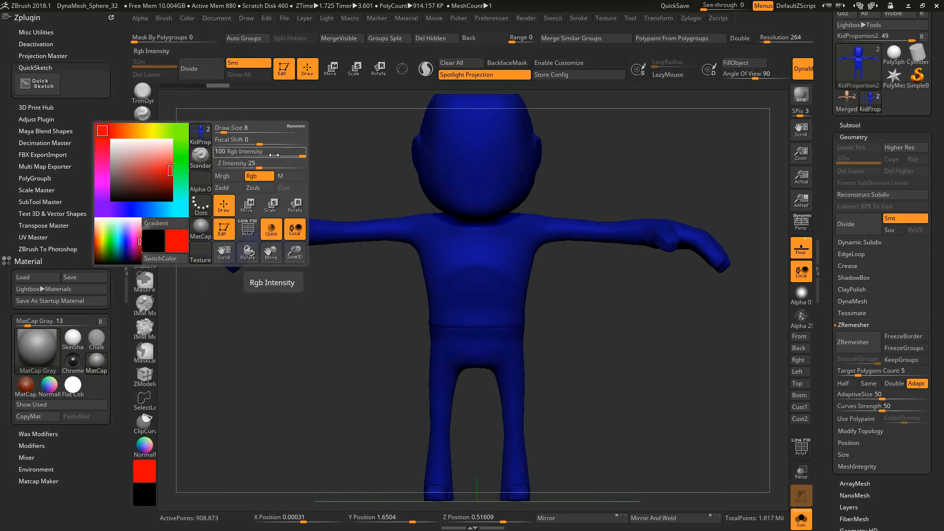
- Paint masks over the character's forearms, hands, shoulders, hips, knees and feet
drag(342, 189, 323, 177)
mouse_move(388, 240)
ctrl+mouse_down()
mouse_move(390, 195)
mouse_move(346, 220)
mouse_move(317, 194)
mouse_move(239, 239)
mouse_move(329, 301)
mouse_move(376, 237)
mouse_move(401, 230)
mouse_move(409, 166)
mouse_move(422, 211)
mouse_move(481, 190)
mouse_move(456, 228)
mouse_move(492, 170)
mouse_move(444, 169)
mouse_move(423, 229)
mouse_move(436, 165)
mouse_move(535, 174)
mouse_move(352, 186)
mouse_move(414, 237)
ctrl+mouse_up()
mouse_move(322, 211)
ctrl+mouse_down()
mouse_move(411, 215)
mouse_move(399, 216)
mouse_move(406, 236)
ctrl+mouse_up()
mouse_move(455, 292)
ctrl+mouse_down()
mouse_move(455, 369)
mouse_move(462, 290)
mouse_move(424, 287)
ctrl+mouse_up()
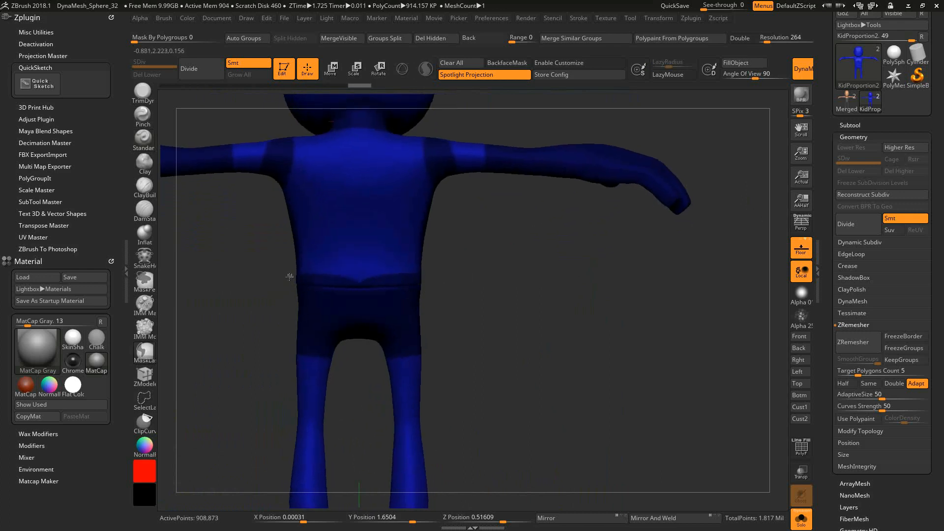
key(f)
drag(325, 280, 369, 314)
mouse_move(424, 373)
mouse_down()
mouse_move(354, 361)
mouse_move(405, 363)
mouse_move(440, 311)
mouse_move(427, 228)
mouse_up()
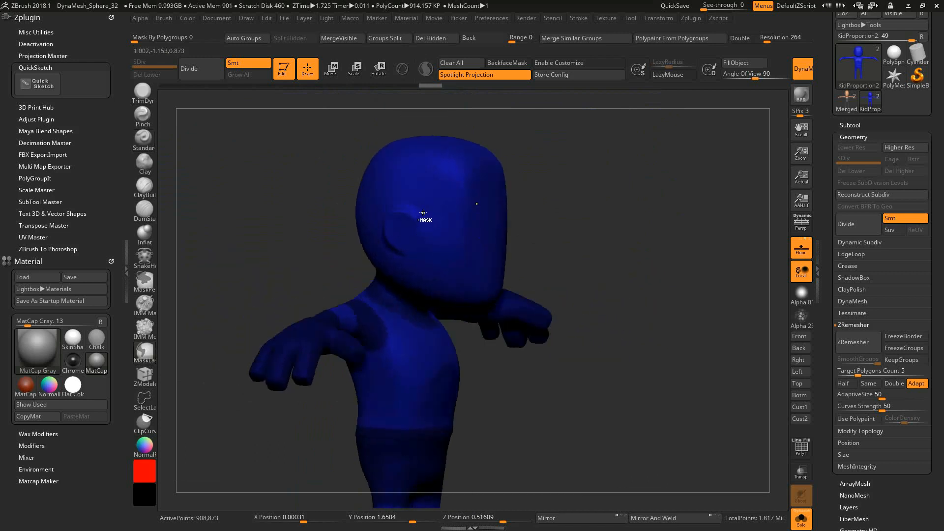
- Mask the ears on the sides of the head and invert the mask over the whole body
drag(422, 249, 430, 237)
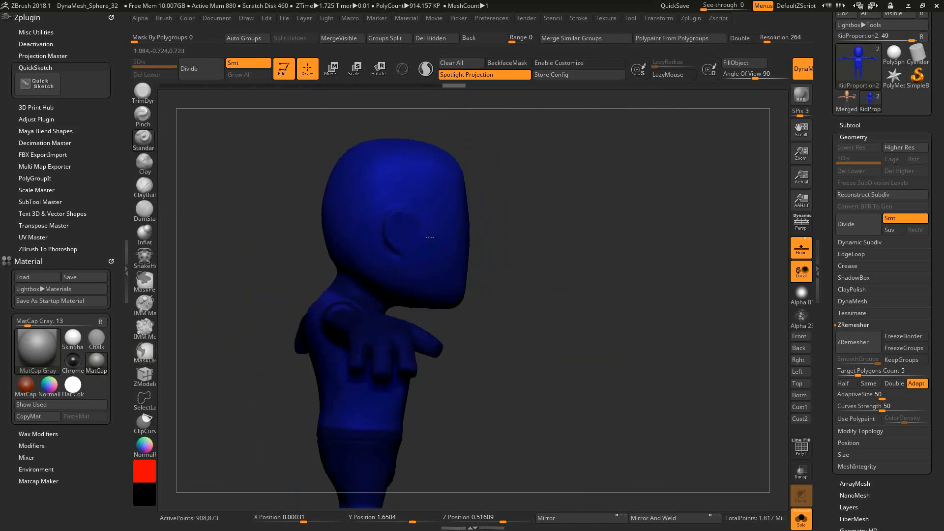
right_drag(429, 238, 427, 232)
mouse_move(418, 209)
ctrl+mouse_down()
mouse_move(383, 214)
mouse_move(430, 247)
ctrl+mouse_up()
mouse_move(440, 245)
right_down()
mouse_move(415, 246)
mouse_move(535, 279)
right_up()
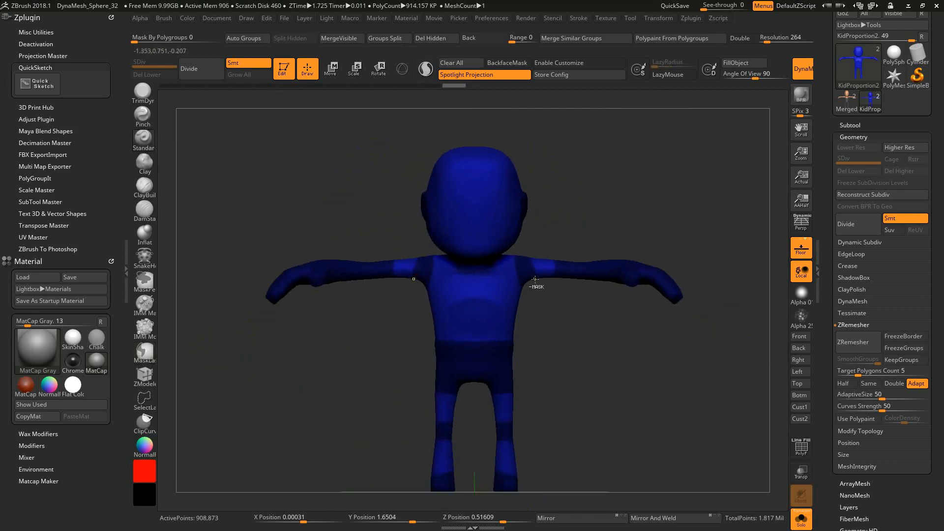
ctrl+click(574, 185)
mouse_move(574, 186)
right_down()
mouse_move(529, 194)
mouse_move(561, 197)
right_up()
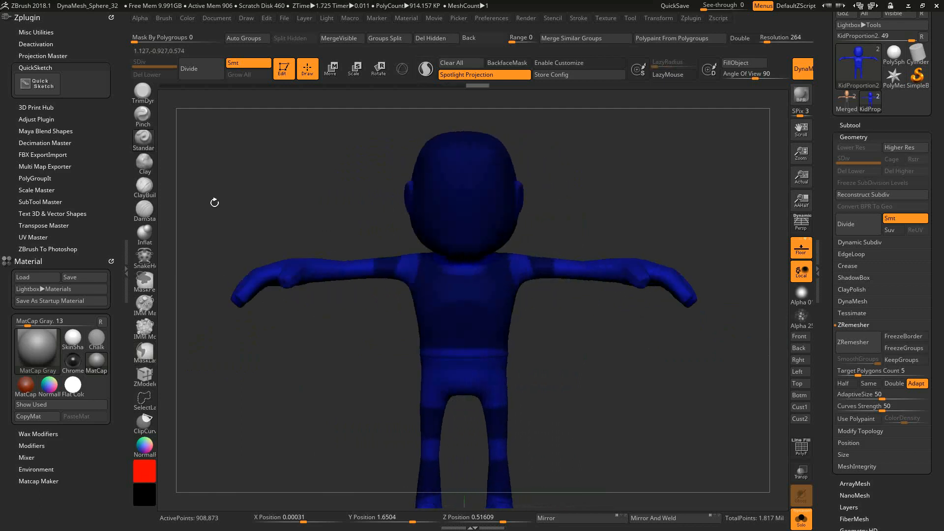
- Fill the unmasked hands, forearms, shoulders, hips, knees, feet and ears with red in two passes
click(187, 18)
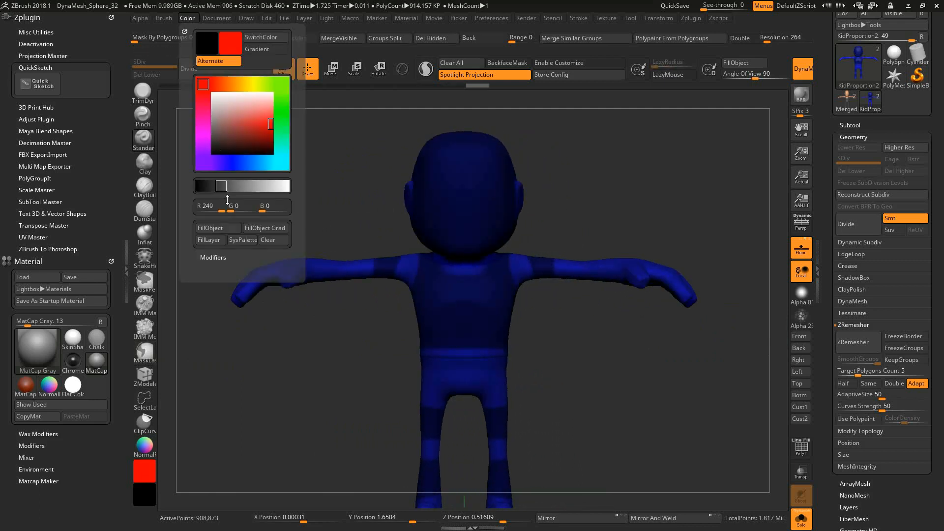
click(228, 232)
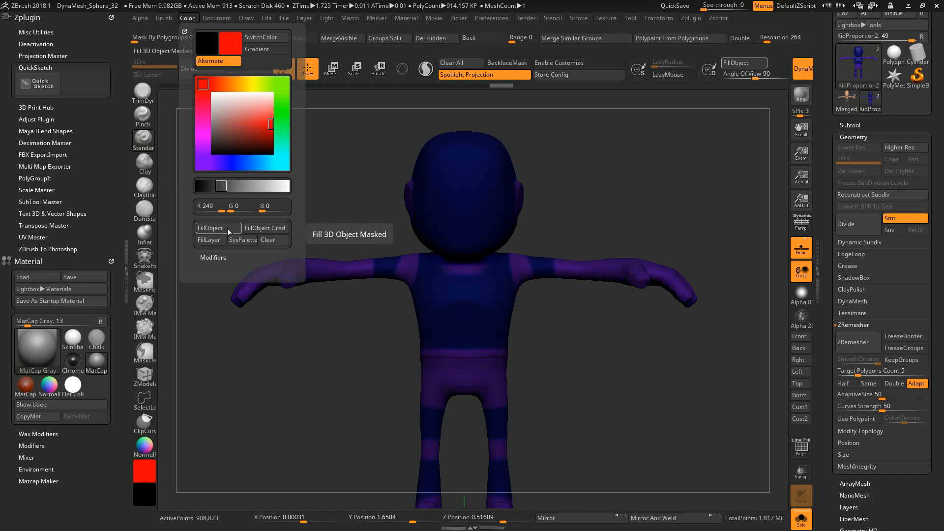
click(229, 231)
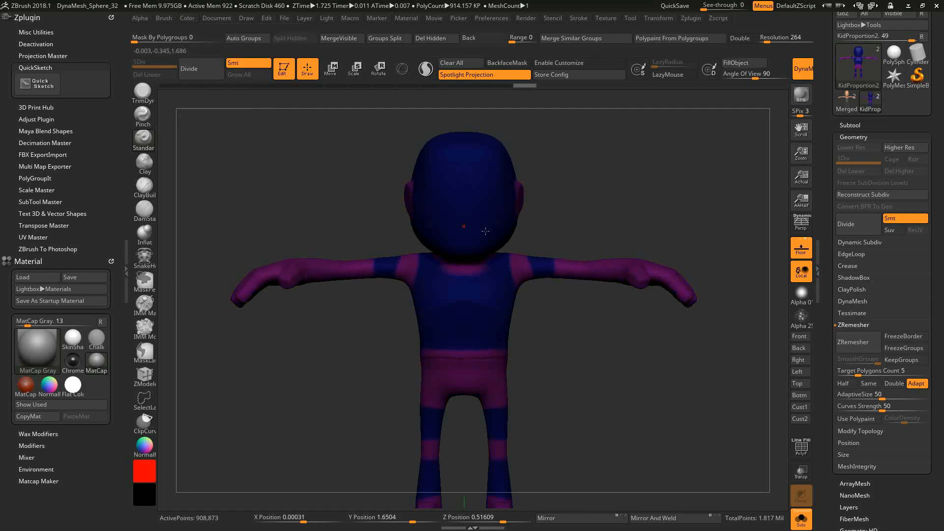
- Grow the character's mask repeatedly to expand its borders at the joints, neck and waist
drag(829, 411, 830, 320)
click(848, 315)
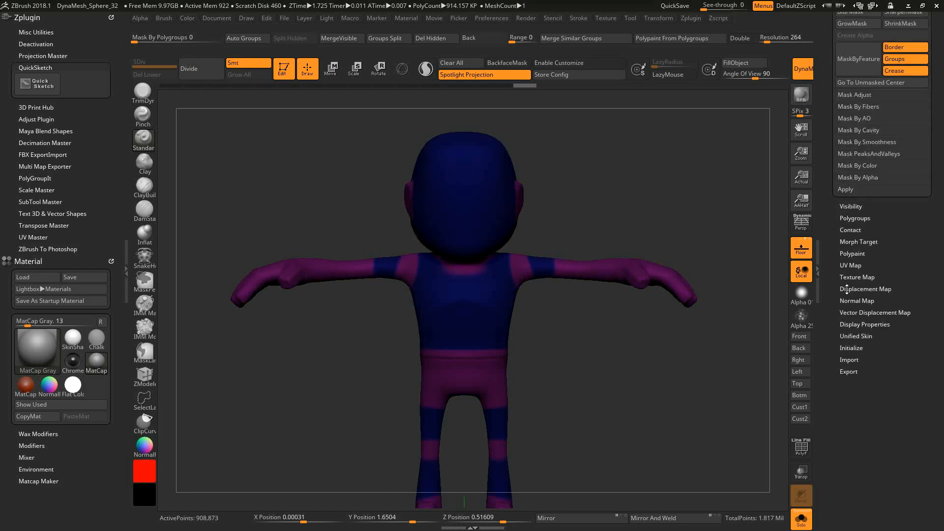
scroll(851, 130, up, 3)
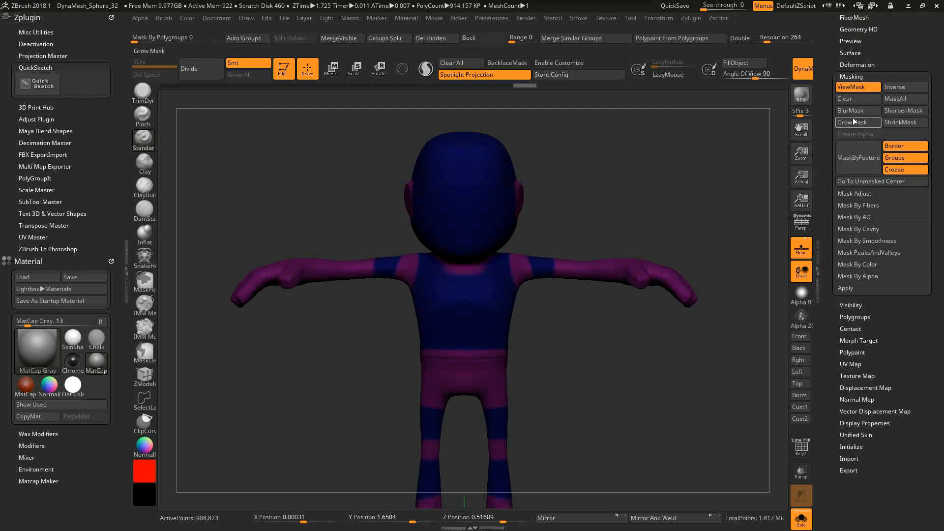
click(855, 123)
click(856, 123)
click(857, 123)
click(858, 123)
click(862, 123)
click(864, 122)
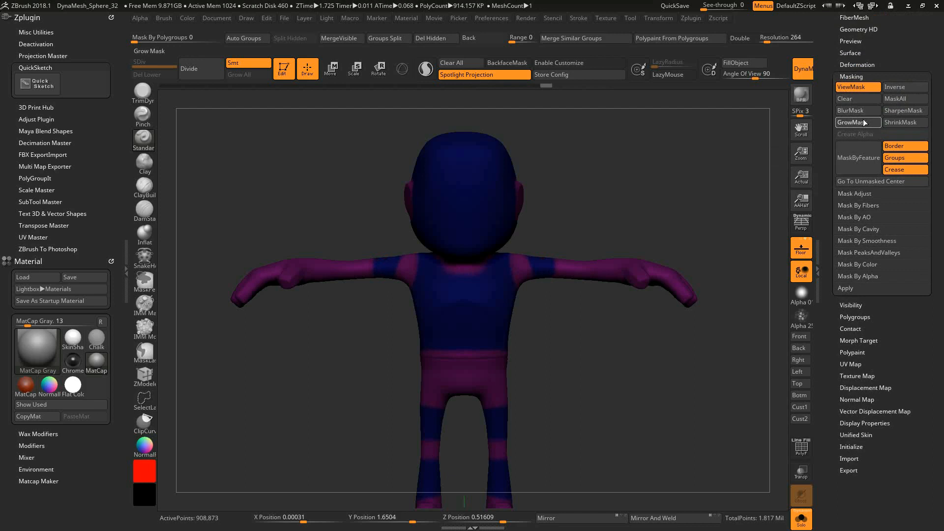
click(864, 122)
click(869, 122)
click(871, 122)
click(872, 123)
click(871, 123)
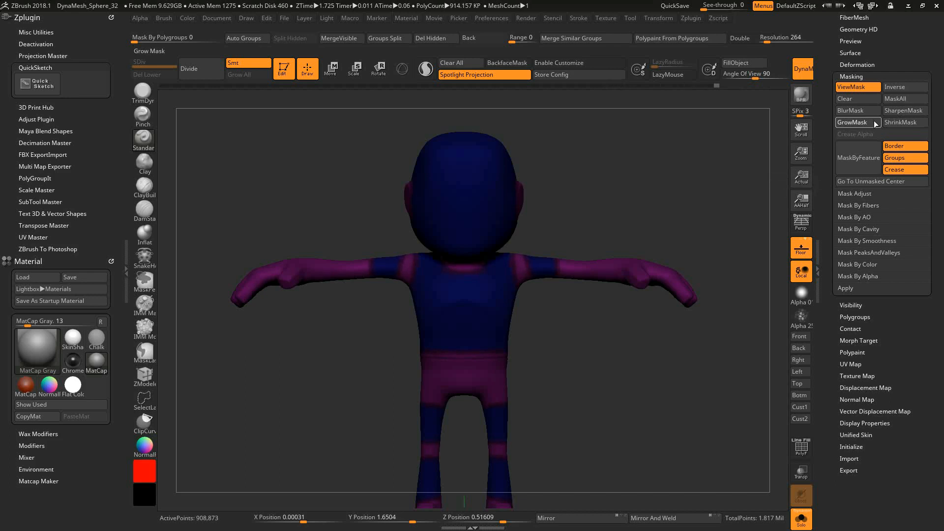
click(873, 122)
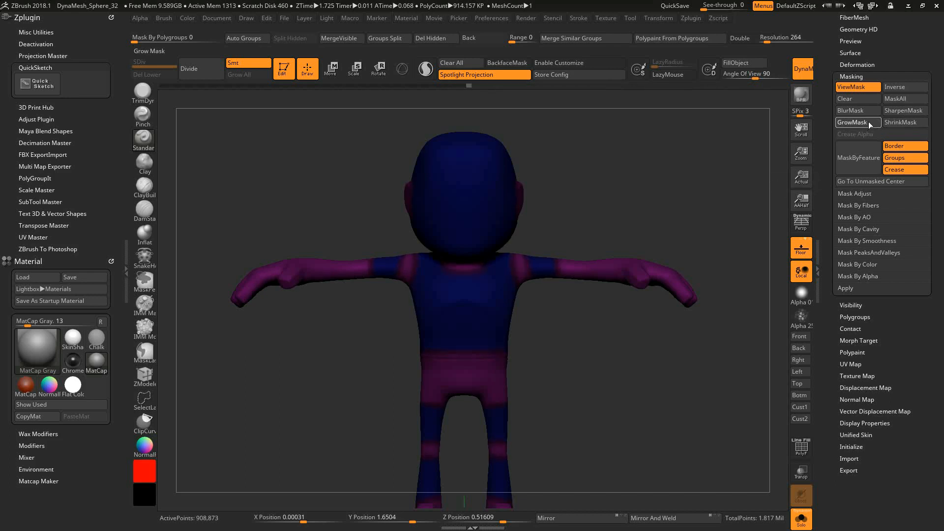
click(869, 120)
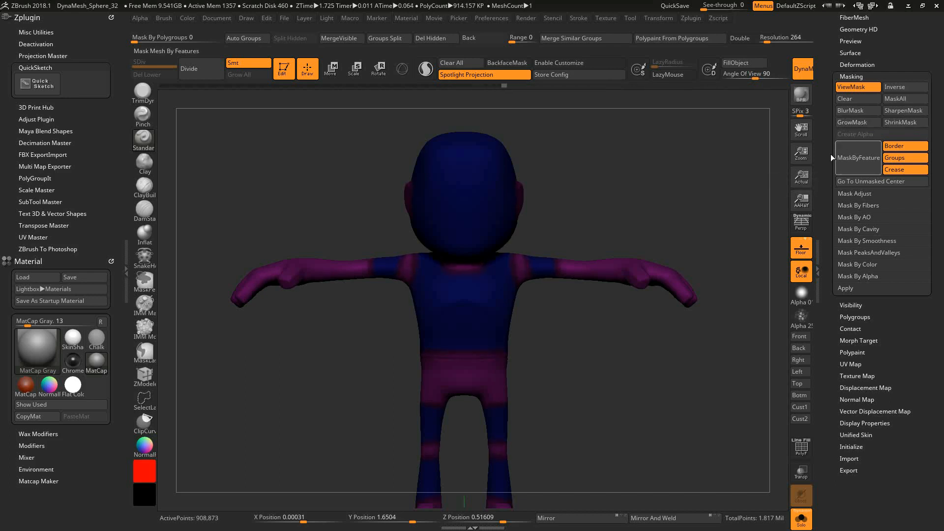
- Invert the mask, fill the unmasked head, torso and limb segments with the active red, and hide the mask
ctrl+click(558, 319)
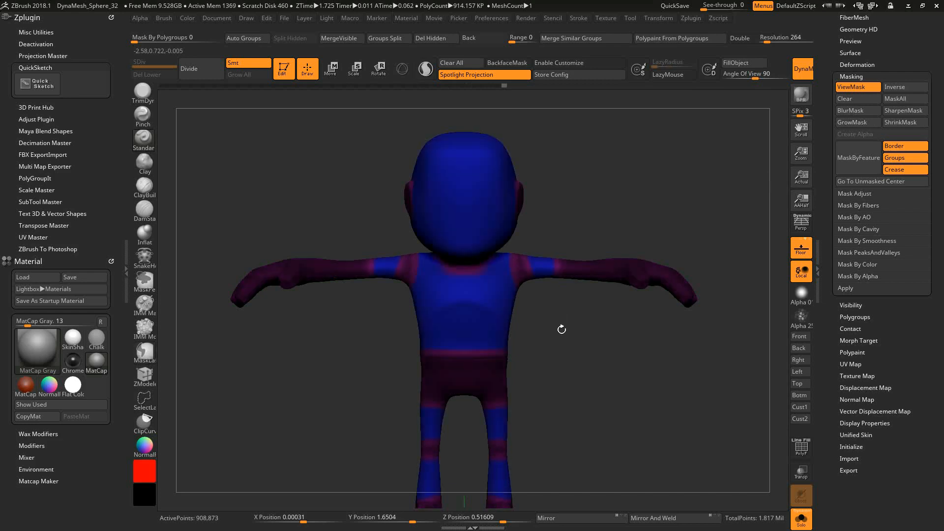
ctrl+click(571, 318)
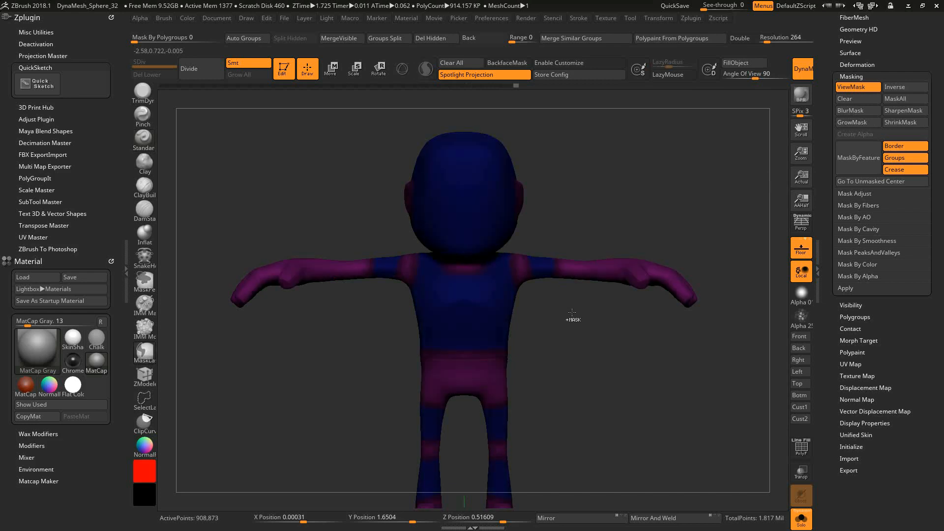
ctrl+click(573, 316)
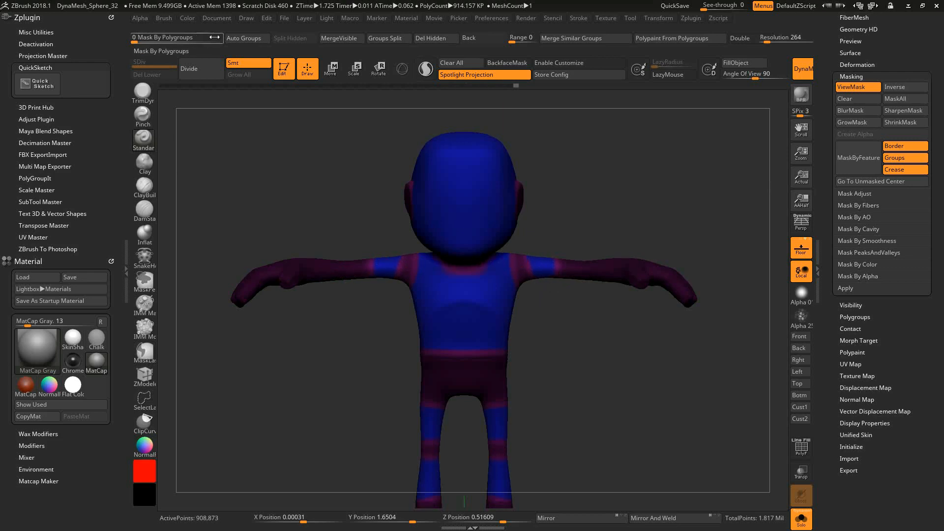
click(190, 17)
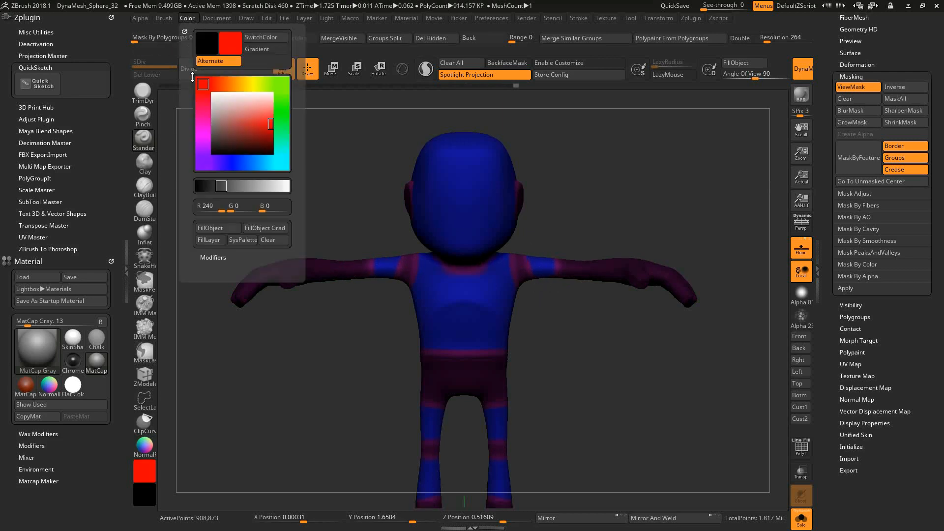
click(218, 229)
key(ctrl+h)
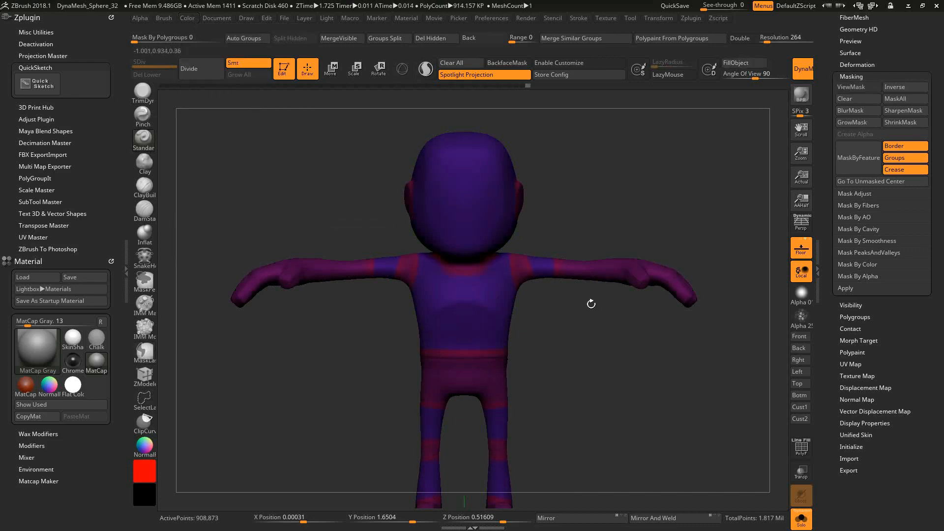
- Show and invert the mask, fill the unmasked hands, ears, hips and joints with red again, and hide the mask
mouse_move(584, 333)
mouse_down()
mouse_move(610, 327)
mouse_move(585, 318)
mouse_up()
key(ctrl+h)
ctrl+click(584, 325)
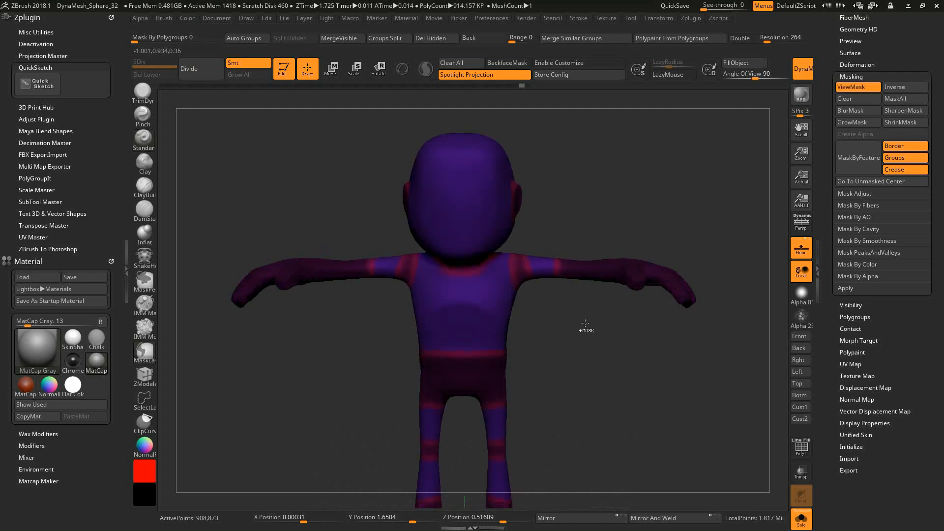
ctrl+click(588, 329)
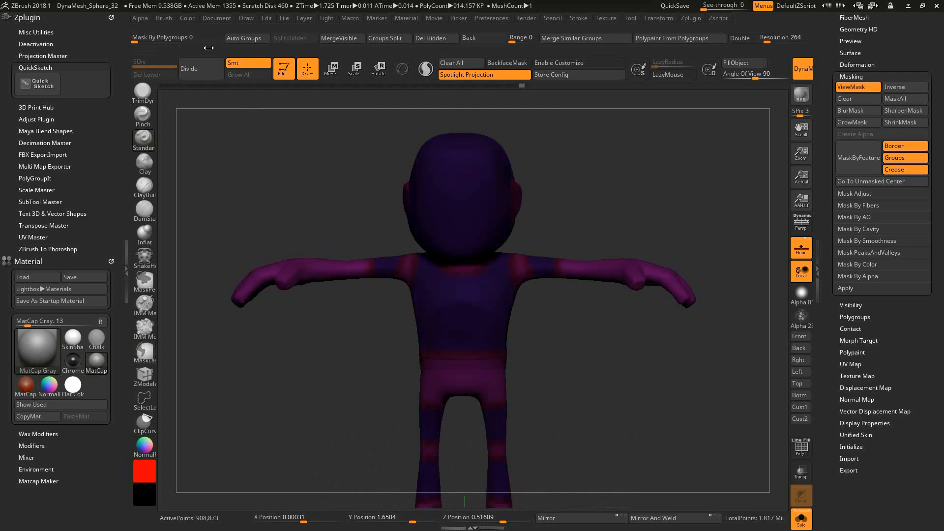
click(195, 17)
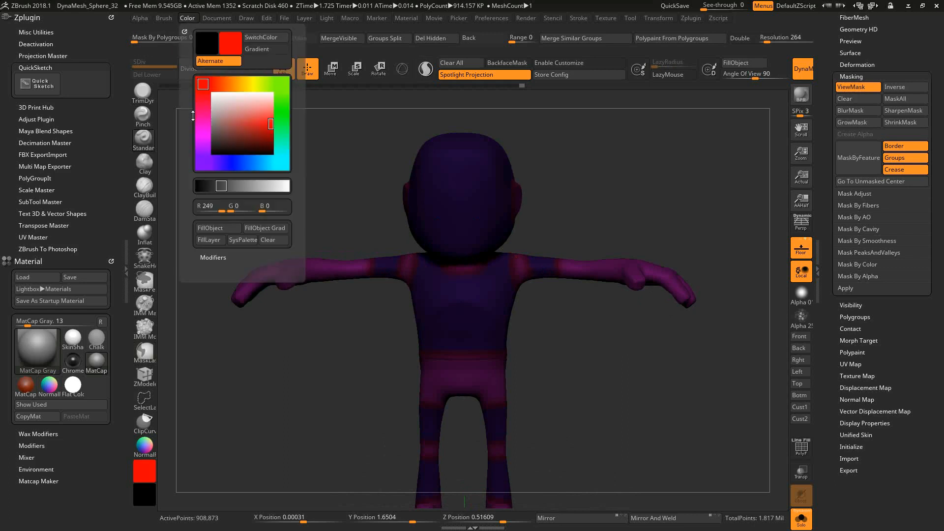
click(217, 229)
key(ctrl+h)
mouse_move(599, 344)
mouse_down()
mouse_move(591, 391)
mouse_move(603, 358)
mouse_move(590, 361)
mouse_move(521, 320)
mouse_move(620, 344)
mouse_up()
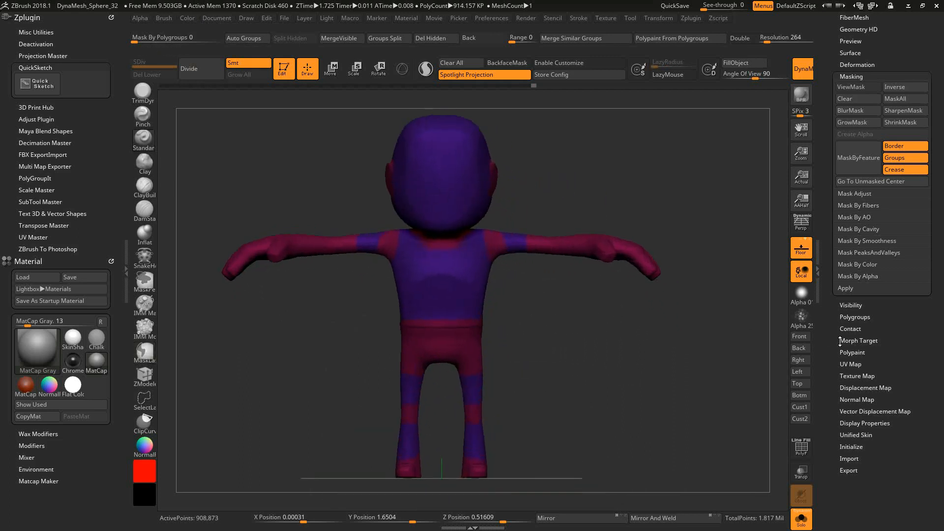
- Enable Use Polypaint for ZRemesher and set ColorDensity to 0.25
scroll(838, 317, up, 5)
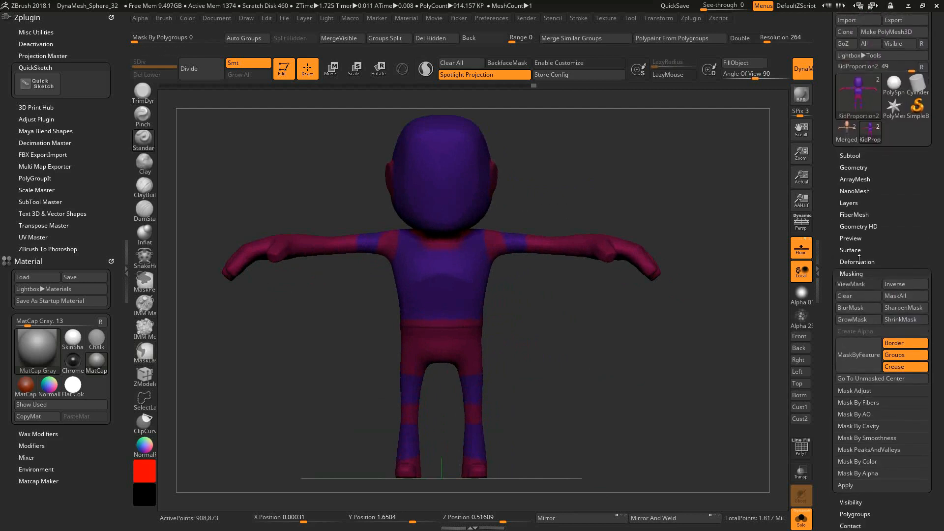
click(853, 168)
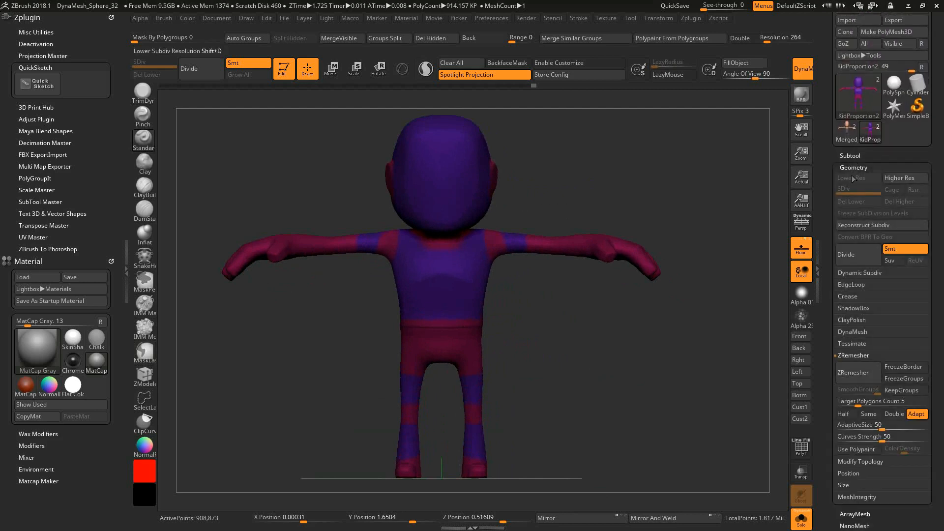
click(847, 450)
scroll(830, 452, down, 2)
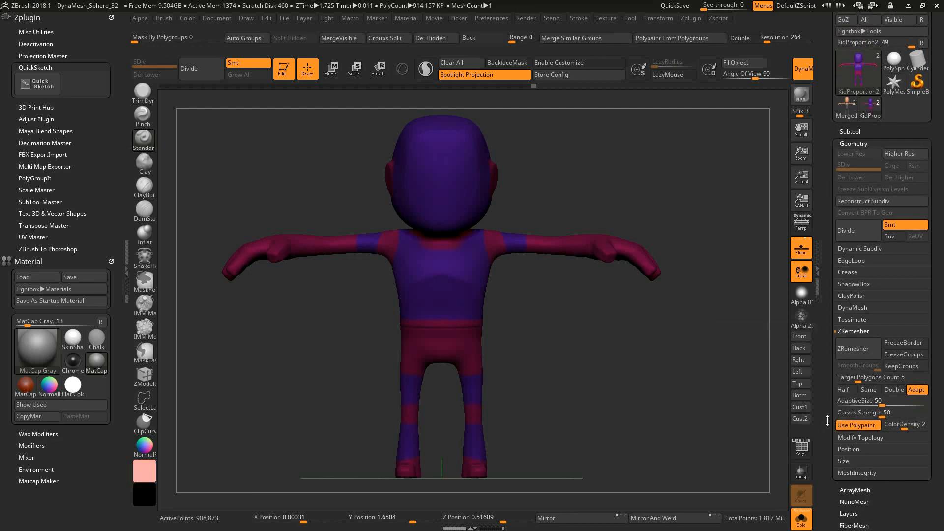
drag(904, 402, 891, 407)
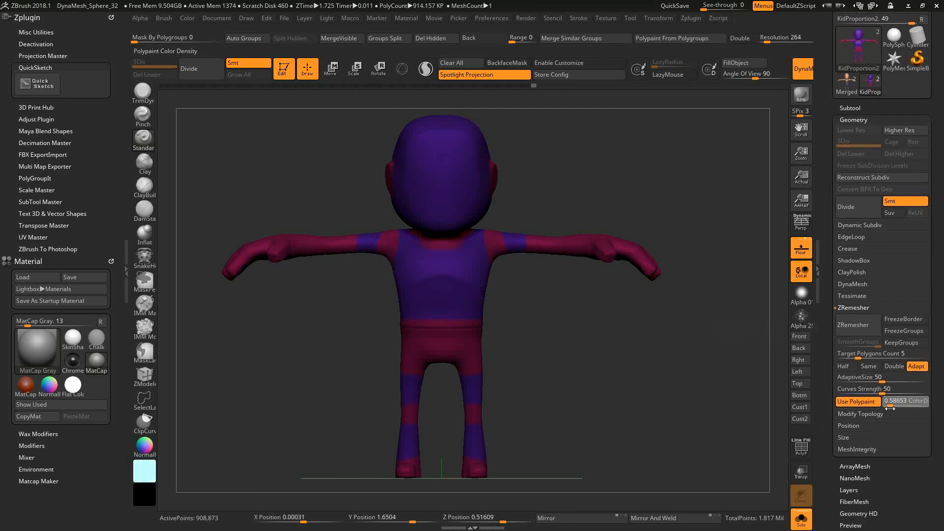
drag(888, 408, 885, 407)
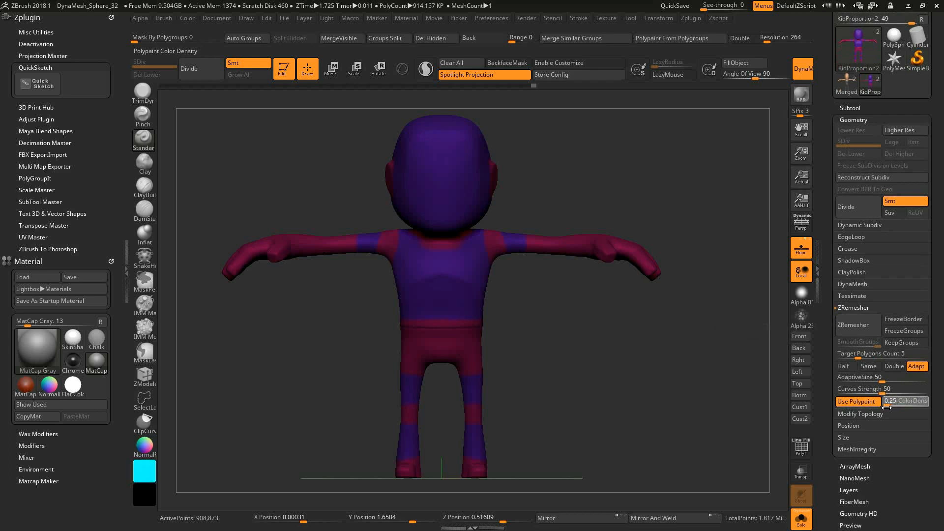
- Try ZRemesher on the character at a Target Polygons Count of 5, inspect its wireframe and undo the remesh
click(855, 325)
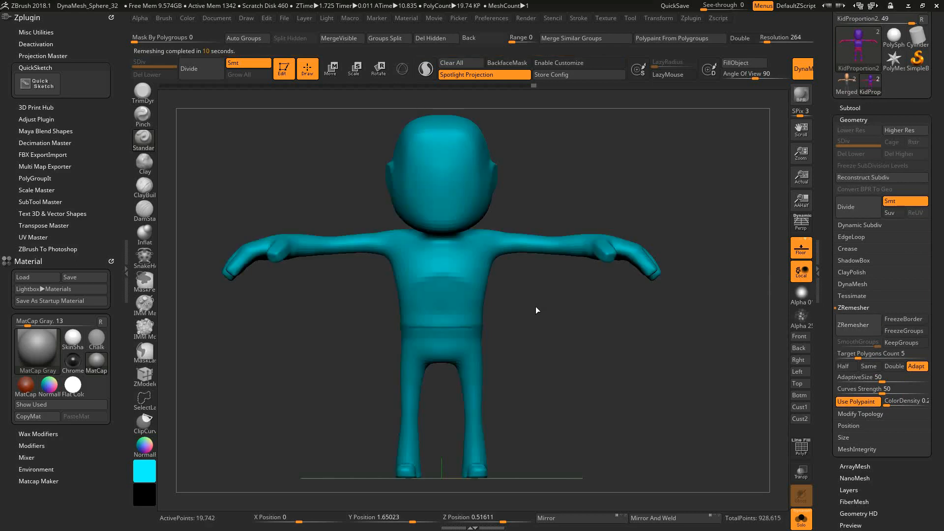
key(shift+f)
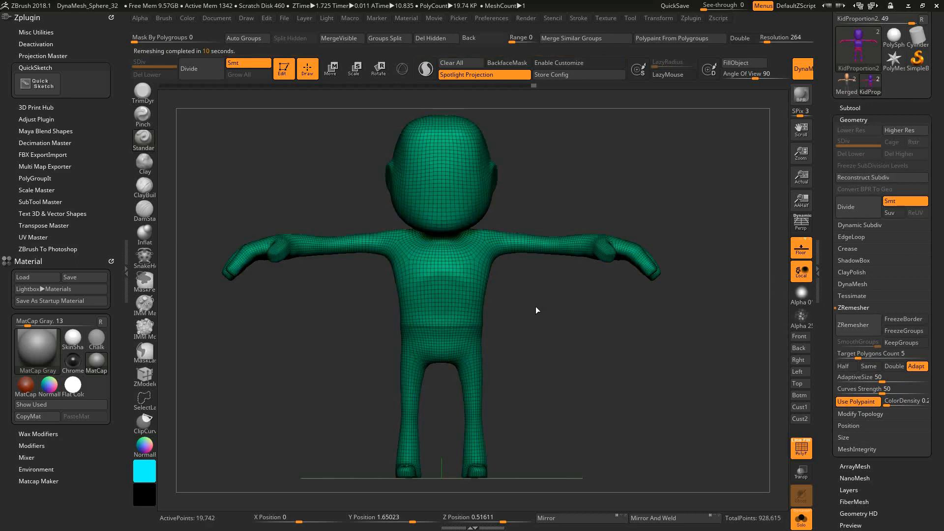
drag(563, 272, 610, 236)
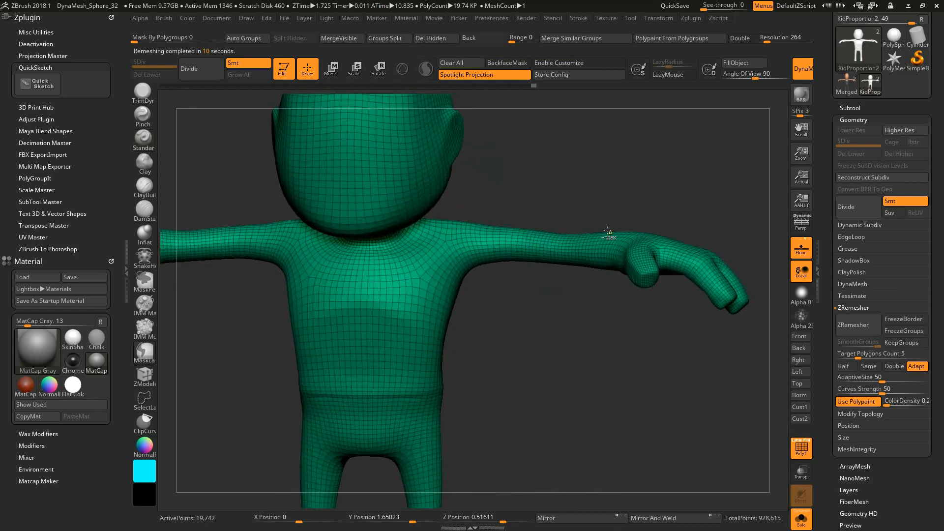
mouse_move(539, 244)
ctrl+right_down()
mouse_move(520, 249)
mouse_move(535, 261)
ctrl+right_up()
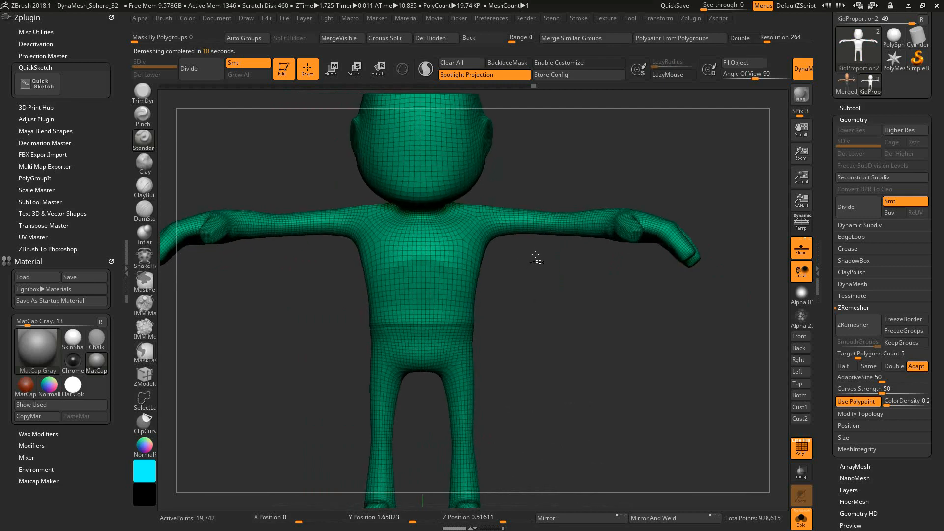
key(ctrl+z)
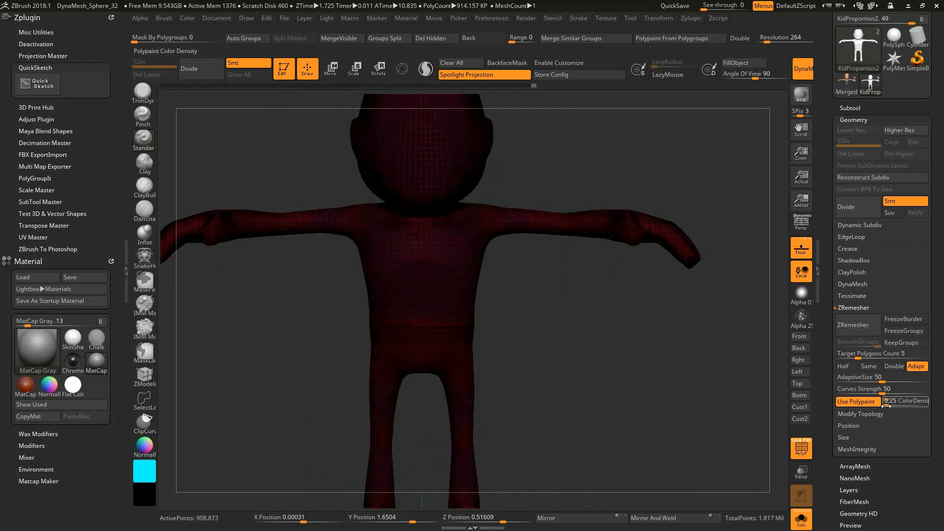
- Remesh the character with a higher ColorDensity, Curves Strength 36, AdaptiveSize 33 and Target Polygons Count about 1.42
click(894, 401)
drag(895, 406, 871, 390)
drag(859, 353, 850, 353)
click(854, 326)
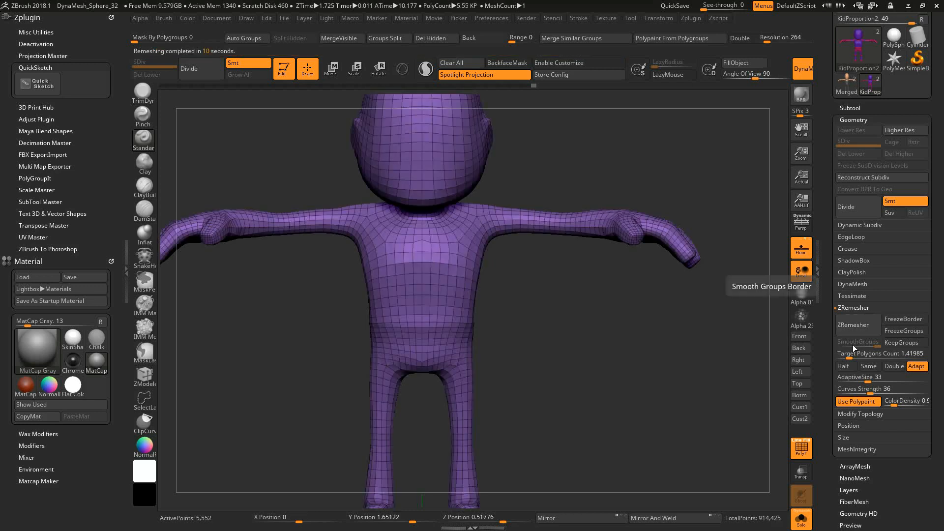
- Adjust the remeshed character's neck vertices slightly with the Move brush and check the topology of the whole body
key(f)
drag(569, 317, 583, 226)
ctrl+right_drag(582, 226, 568, 219)
key(b)
key(m)
key(v)
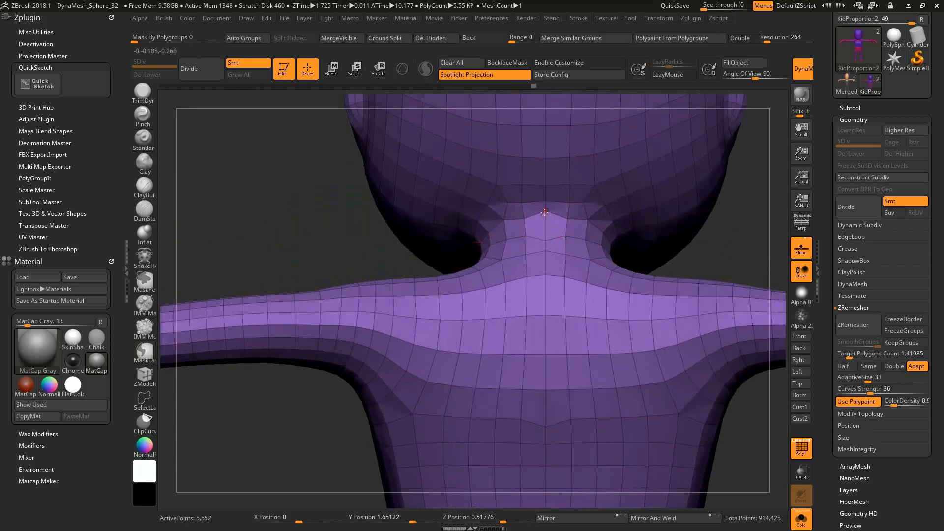
key(space)
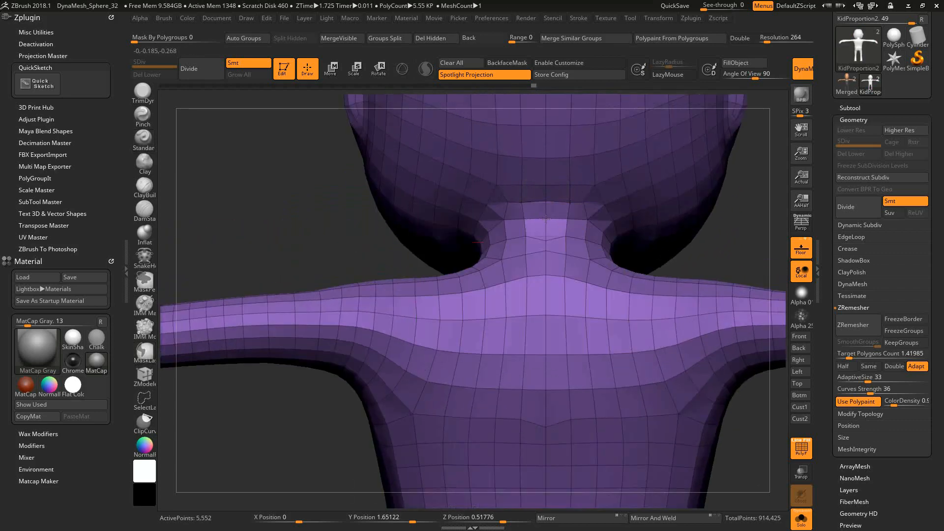
ctrl+right_drag(546, 243, 550, 261)
drag(593, 250, 603, 258)
mouse_move(603, 257)
ctrl+right_down()
mouse_move(568, 277)
mouse_move(573, 315)
mouse_move(509, 322)
mouse_move(637, 304)
mouse_move(470, 388)
mouse_move(518, 364)
ctrl+right_up()
ctrl+right_drag(517, 364, 584, 311)
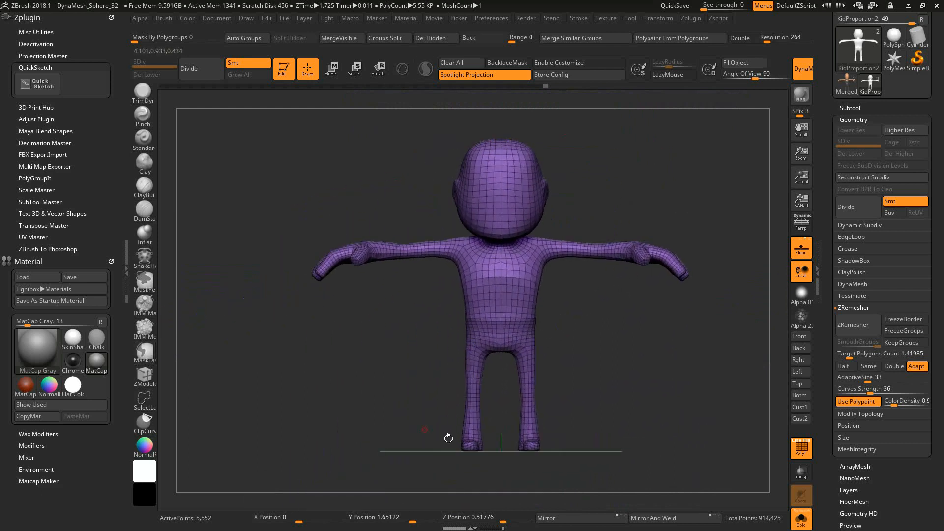
right_drag(562, 264, 520, 318)
mouse_move(630, 312)
shift+right_down()
mouse_move(633, 295)
mouse_move(636, 308)
shift+right_up()
- List the subtools, look at the Merged_MaleProportion5 tool and return to the KidProportion2 tool
drag(828, 116, 827, 224)
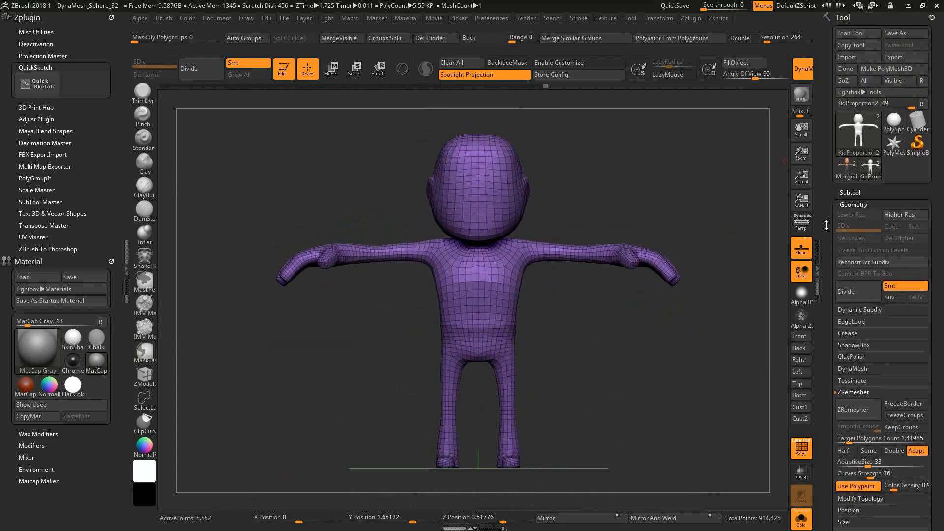
click(854, 192)
click(853, 176)
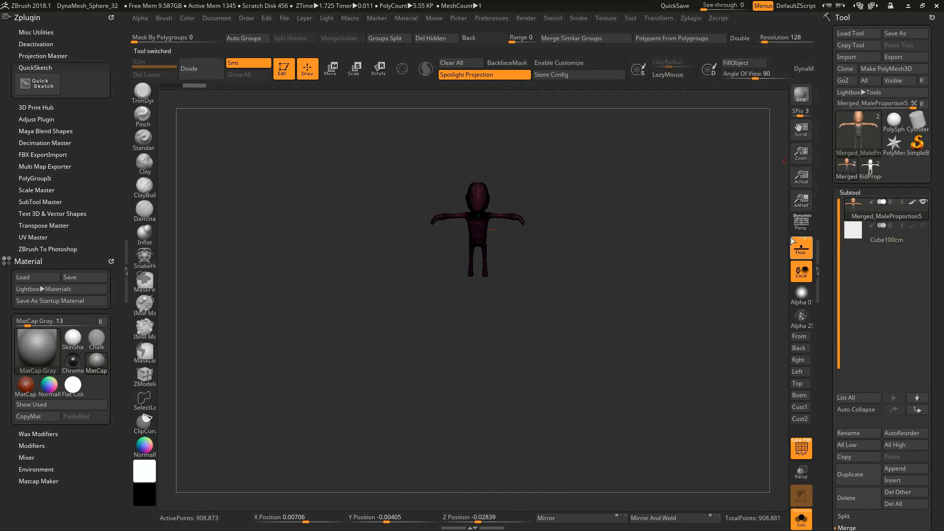
click(871, 167)
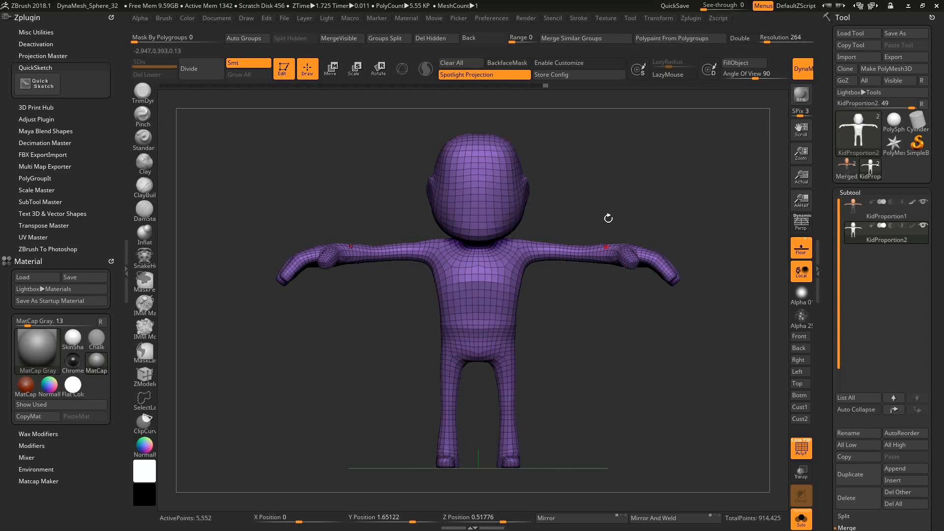
drag(636, 322, 631, 327)
ctrl+alt+right_drag(660, 303, 664, 315)
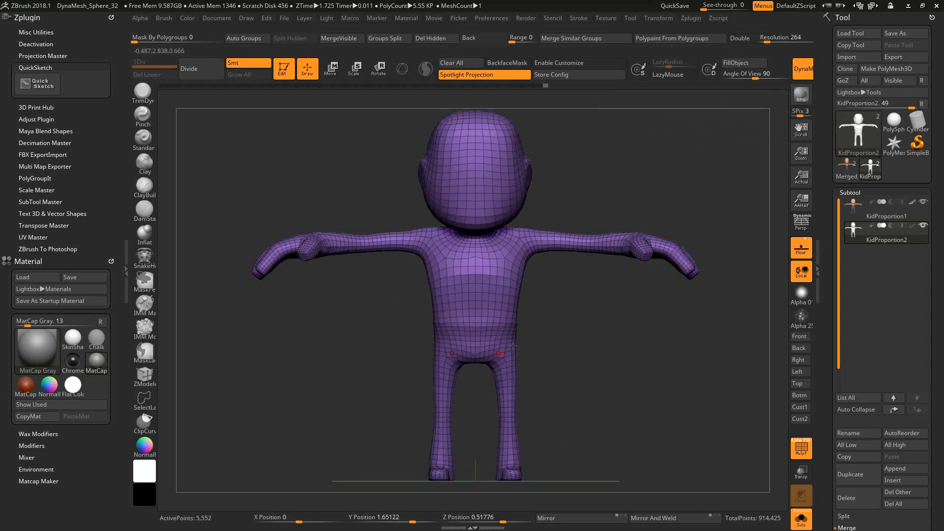
- Export the low-poly KidProportion2 mesh in OBJ format to the _TempMeshes folder as Character_Low
click(904, 59)
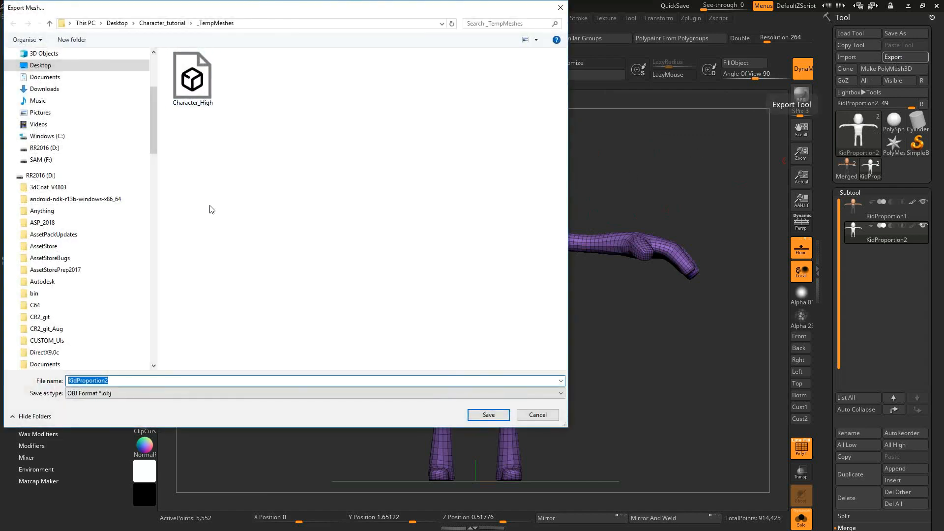
click(192, 79)
double_click(123, 381)
drag(97, 382, 102, 383)
text(Low)
key(Return)
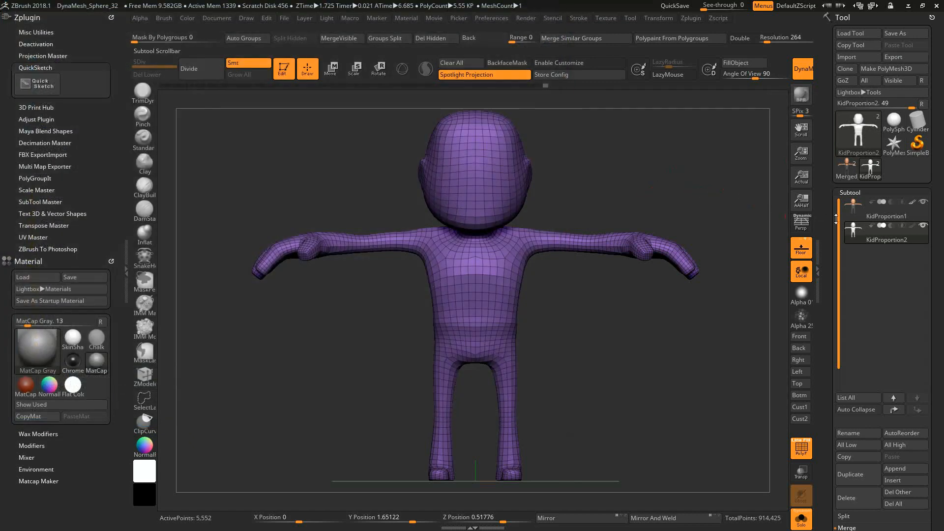
- Switch to 3D-Coat and start loading a custom model for Paint UV Mapped Mesh (Per-Pixel)
click(909, 7)
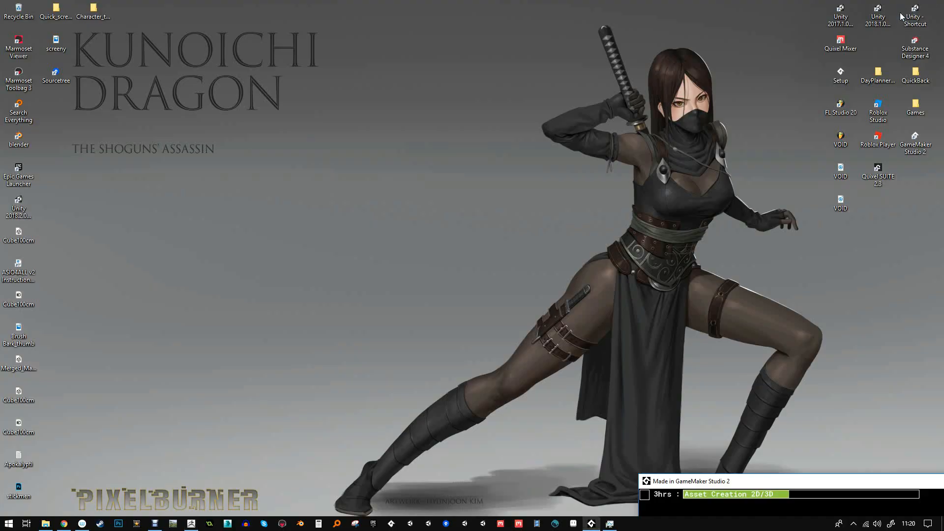
click(556, 523)
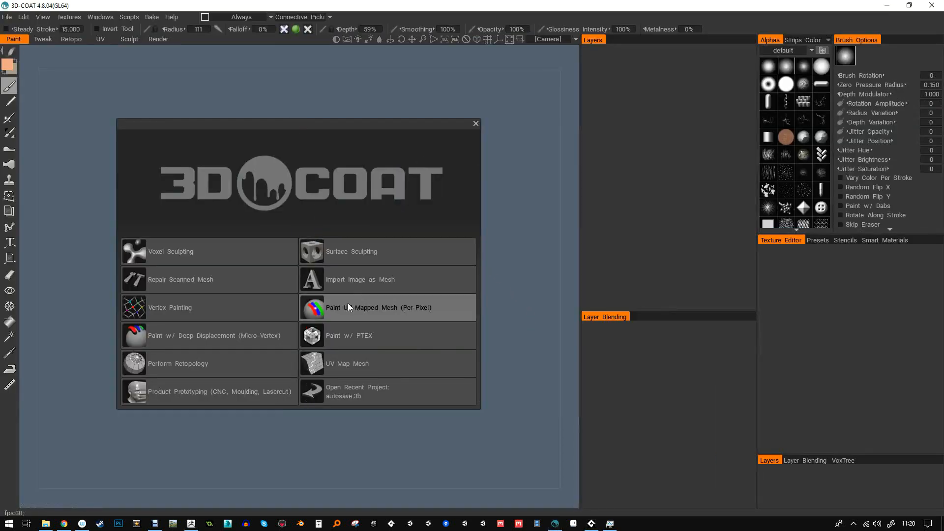
click(318, 312)
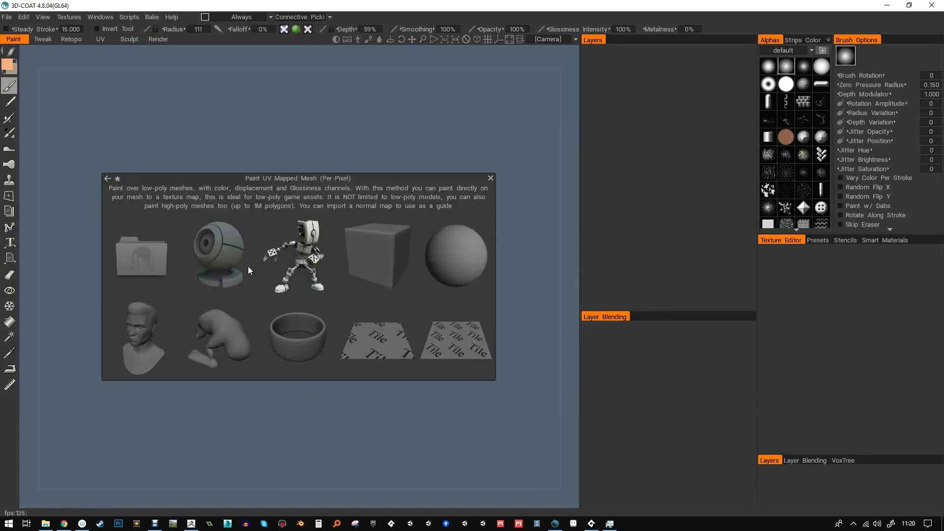
click(140, 252)
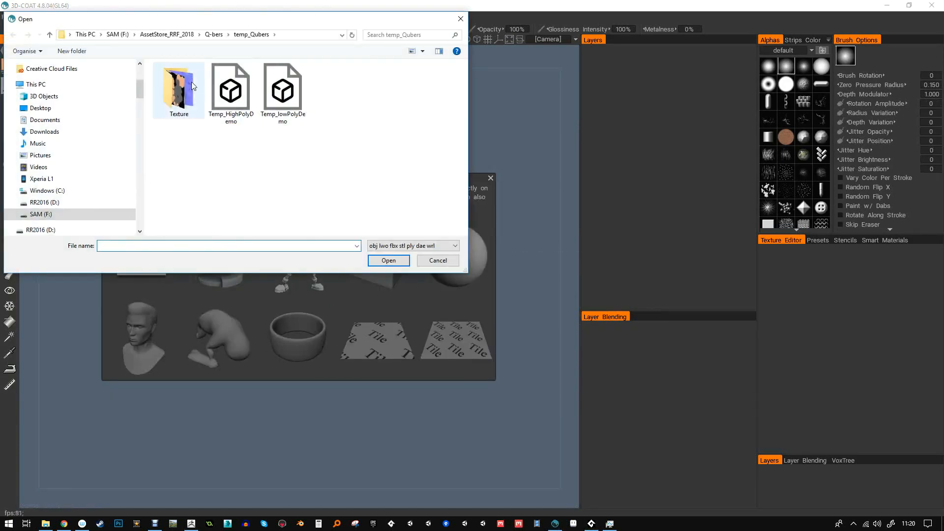
- Import Character_Low from the _TempMeshes folder in Character_tutorial on the Desktop, keeping the offered import settings
click(61, 109)
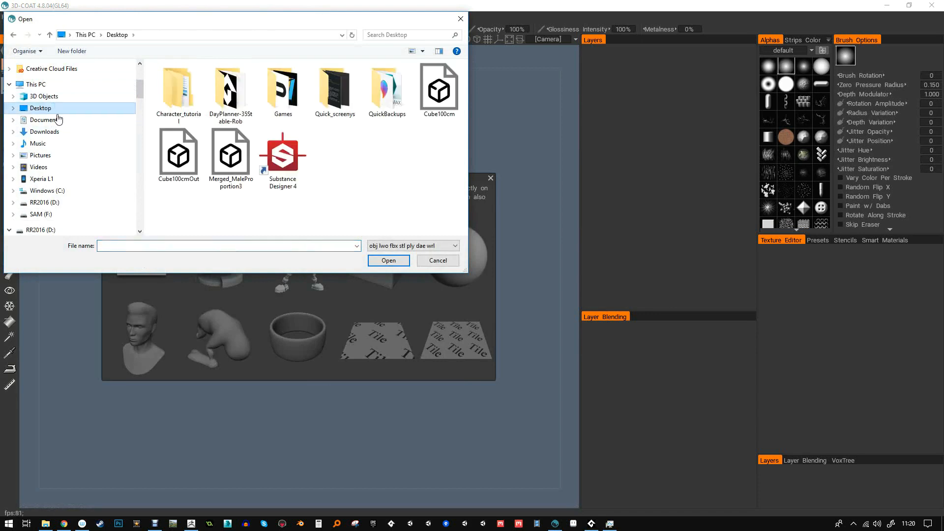
click(352, 203)
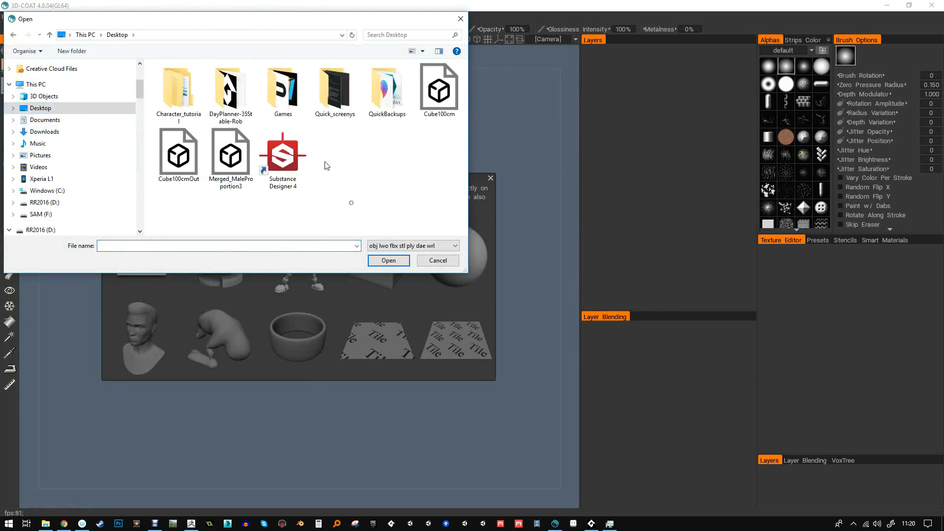
double_click(186, 101)
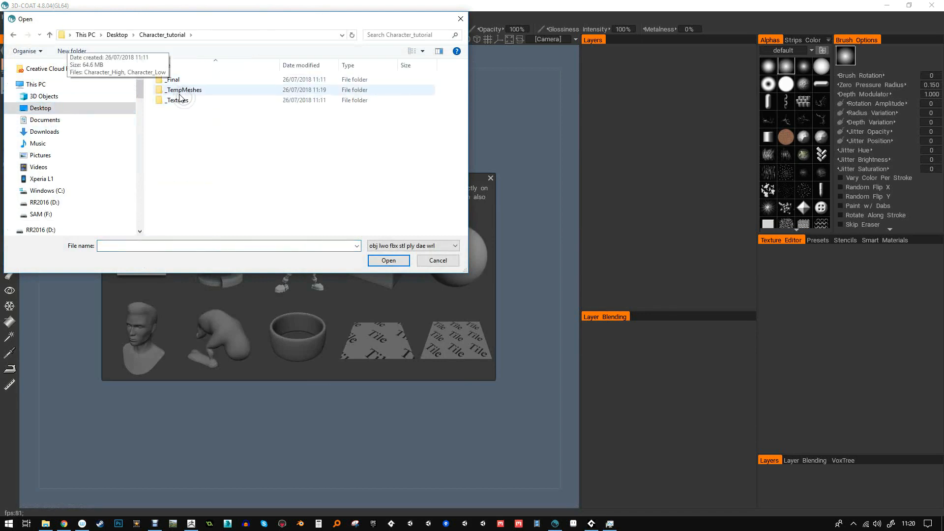
double_click(182, 94)
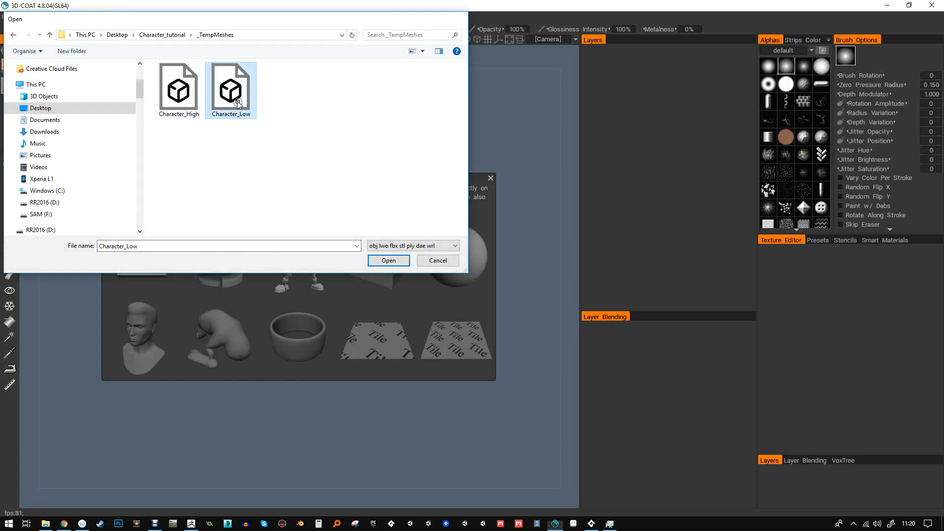
double_click(234, 109)
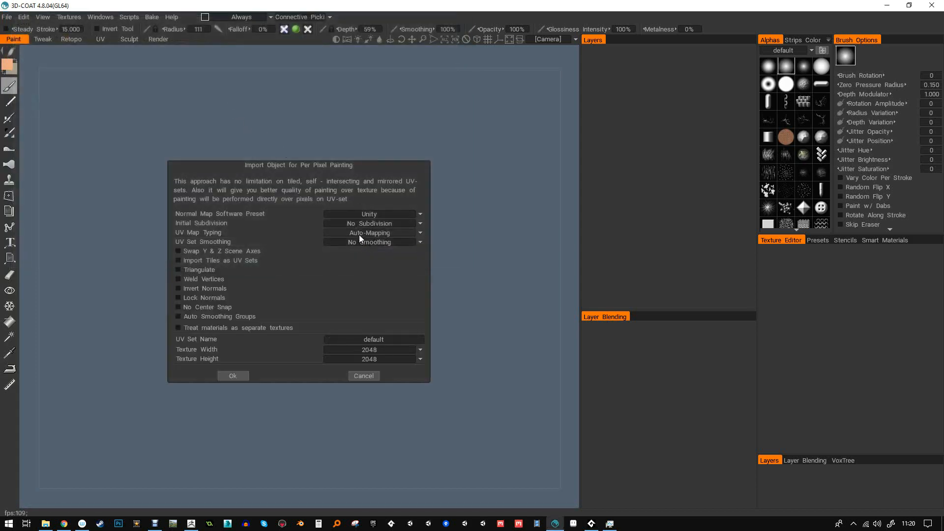
click(243, 375)
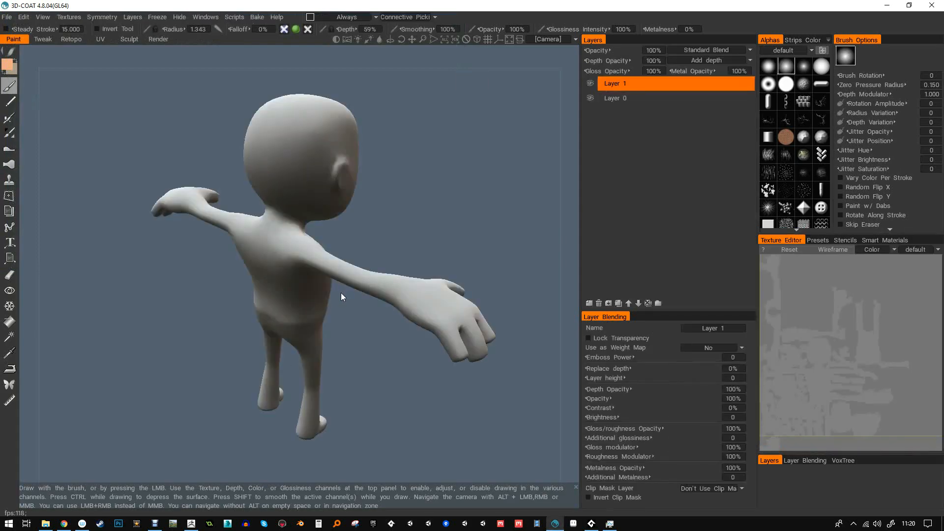
- Switch to the UV workspace and clear all the automatically generated seams from the character
click(102, 42)
drag(196, 199, 212, 173)
drag(500, 176, 331, 157)
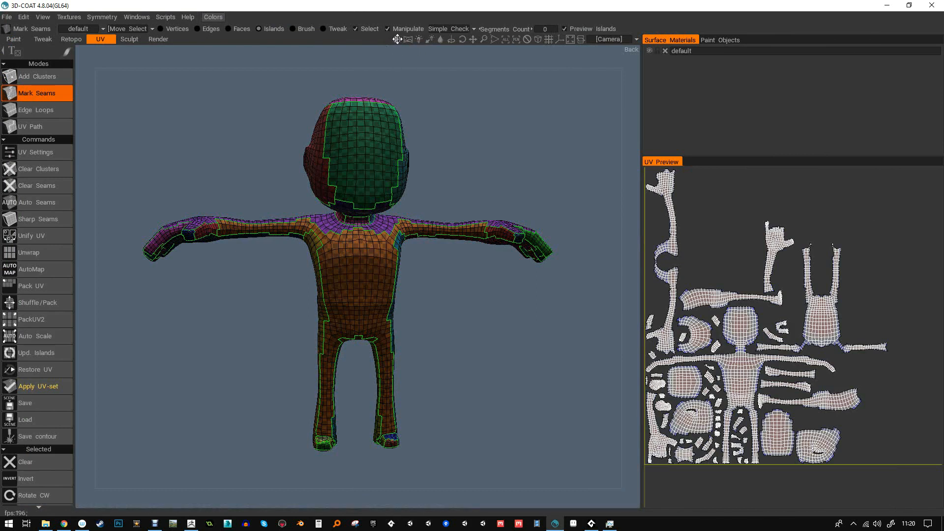
drag(410, 79, 421, 89)
middle_drag(241, 153, 226, 160)
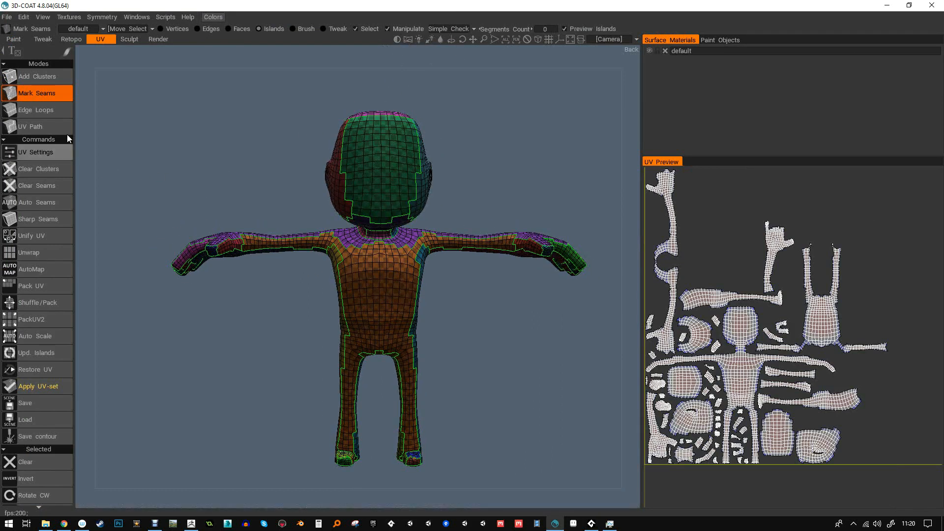
click(50, 187)
- Mark a seam loop around the base of the neck to separate the head from the torso
scroll(233, 108, up, 5)
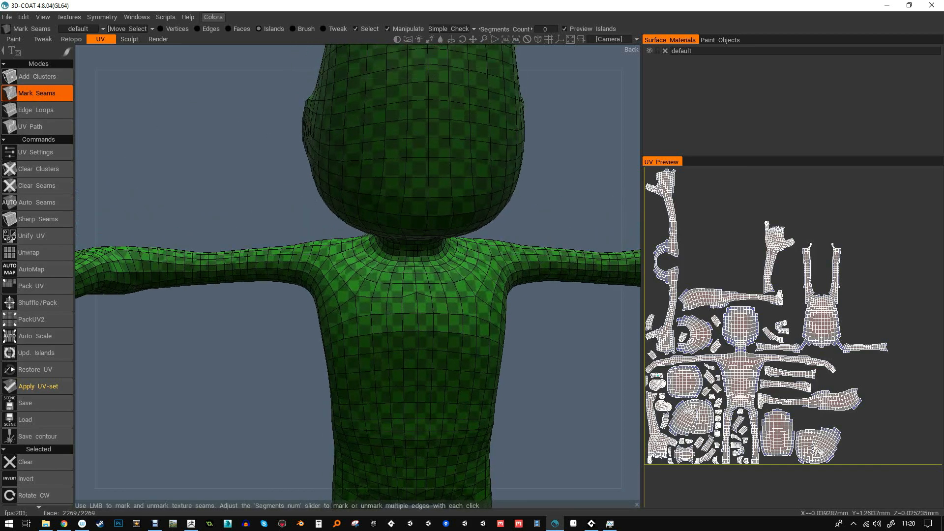
click(418, 251)
drag(539, 206, 501, 212)
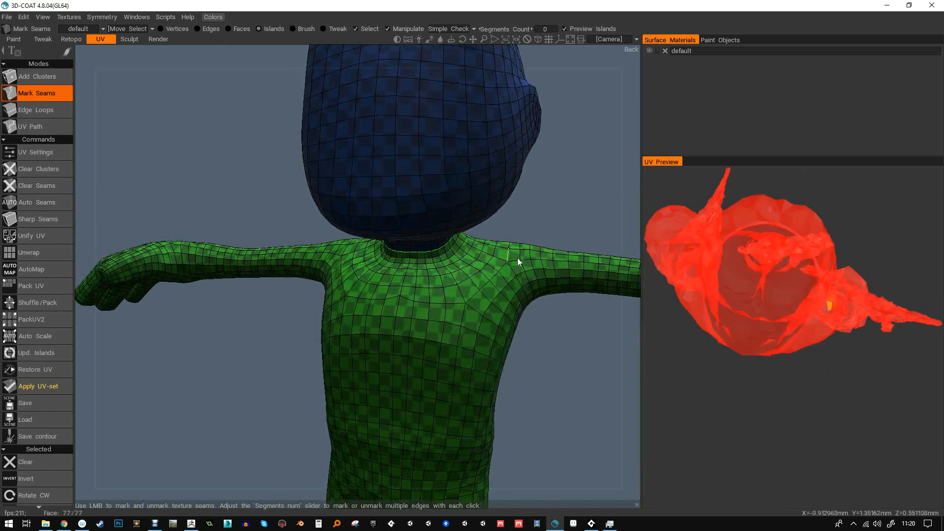
click(528, 277)
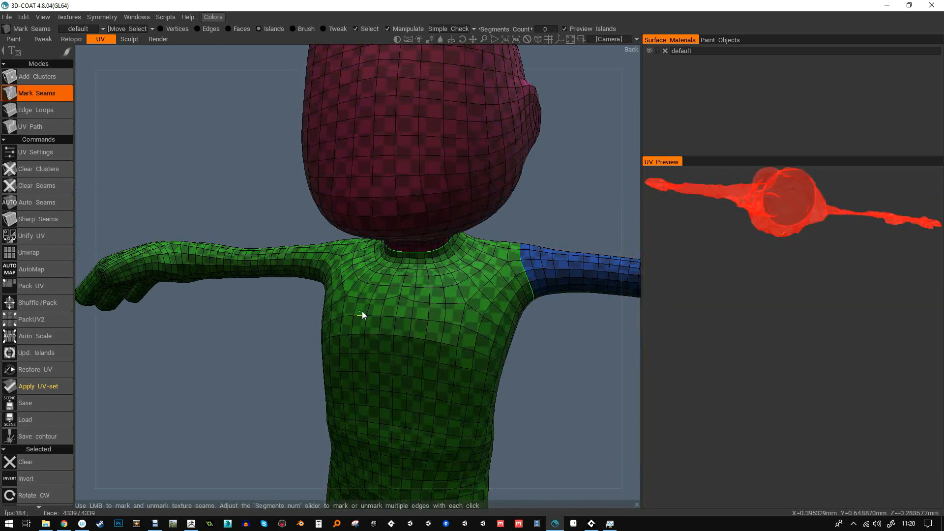
key(ctrl+z)
drag(550, 343, 551, 336)
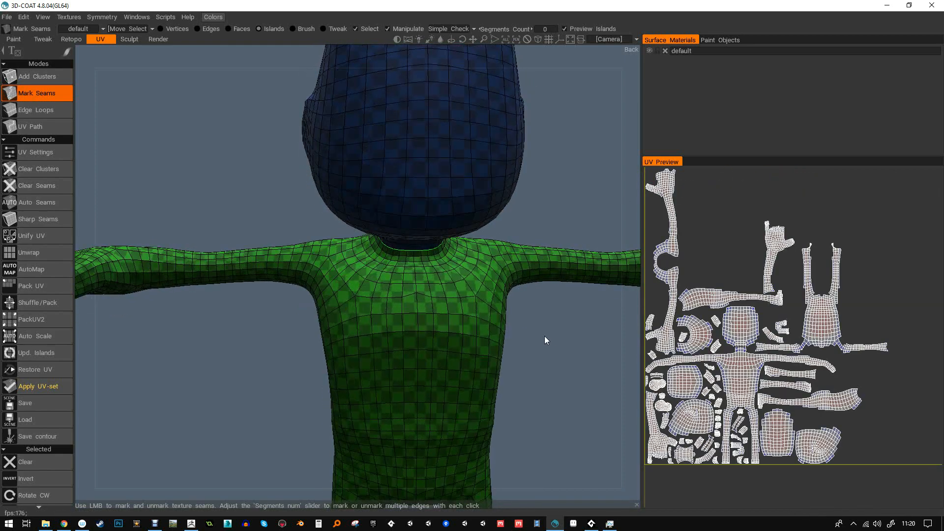
- Enable X-axis symmetry with the symmetry plane hidden and mark seam loops around both shoulders
key(s)
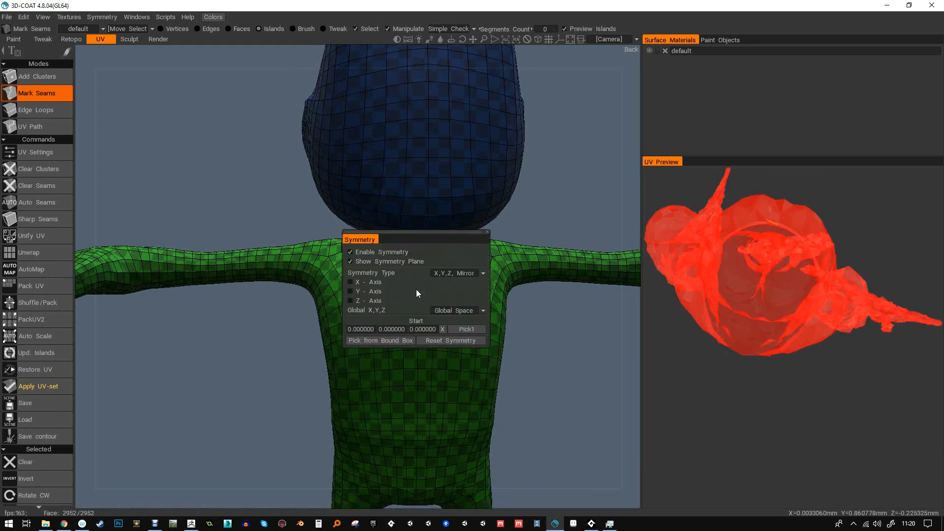
click(357, 282)
click(354, 262)
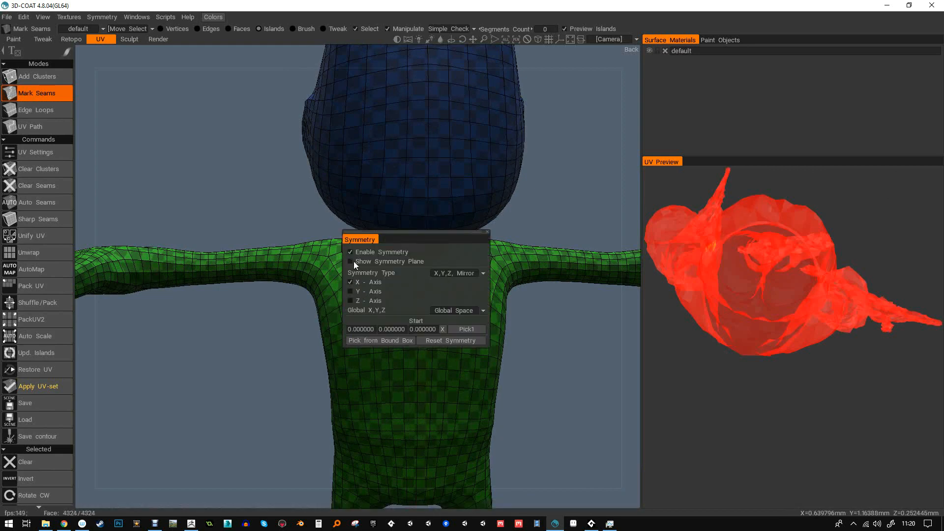
click(501, 260)
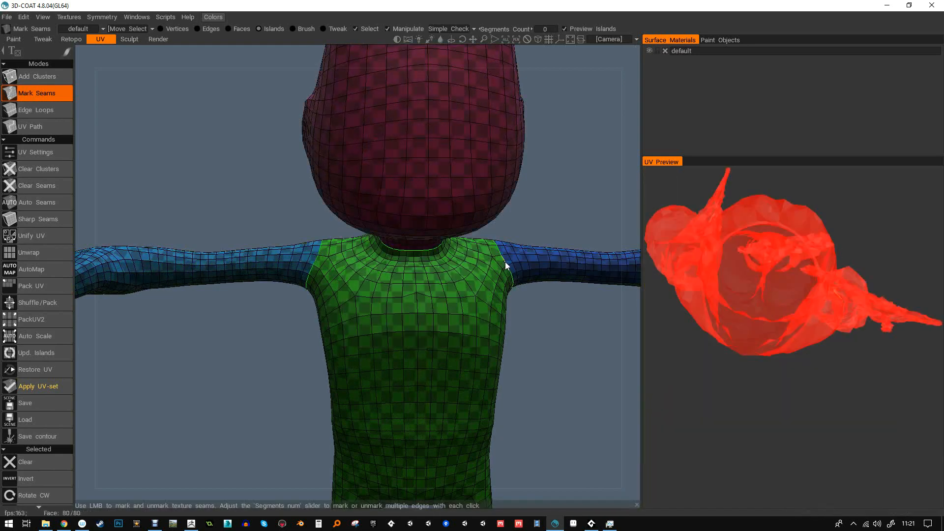
- Mark a seam loop around the waist to separate the torso from the legs
scroll(572, 308, down, 5)
scroll(486, 266, up, 4)
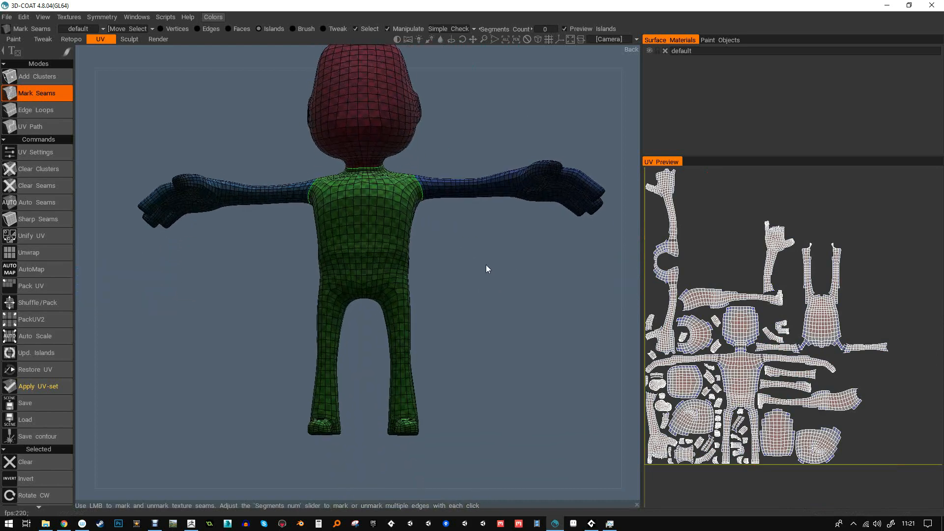
click(394, 247)
drag(437, 260, 445, 349)
middle_drag(443, 374, 436, 291)
drag(437, 295, 501, 344)
click(343, 218)
- Mark seam loops around the soles to separate them from both legs
mouse_move(501, 344)
right_down()
mouse_move(503, 324)
mouse_move(487, 333)
right_up()
scroll(468, 330, down, 3)
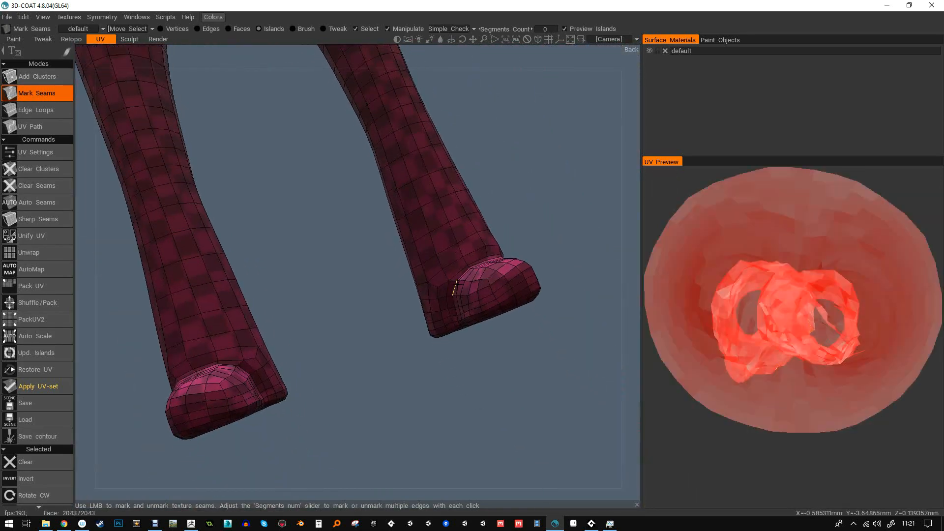
click(496, 312)
- Mark seams along the inner sides of both legs, from the crotch down to the soles
drag(494, 333, 249, 221)
scroll(433, 240, up, 2)
scroll(433, 240, down, 3)
scroll(334, 243, up, 3)
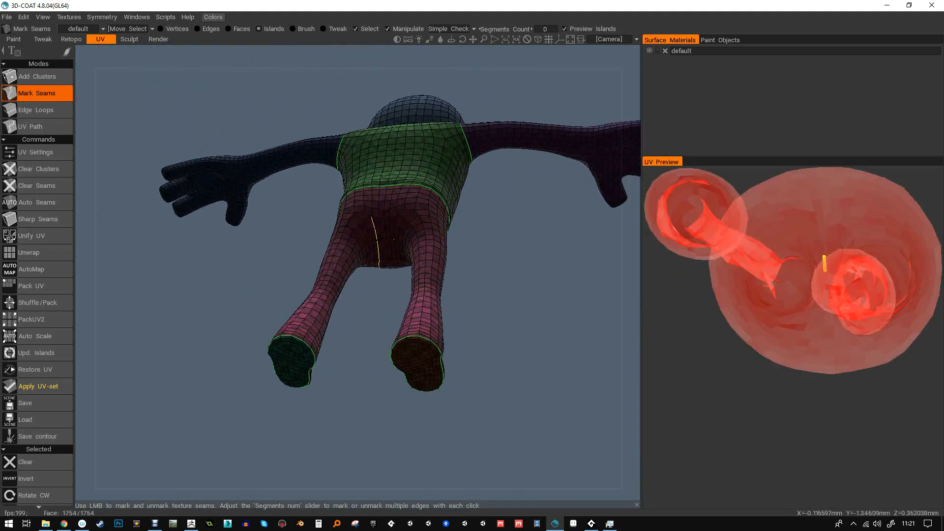
drag(291, 250, 249, 280)
scroll(516, 199, up, 1)
scroll(516, 199, up, 2)
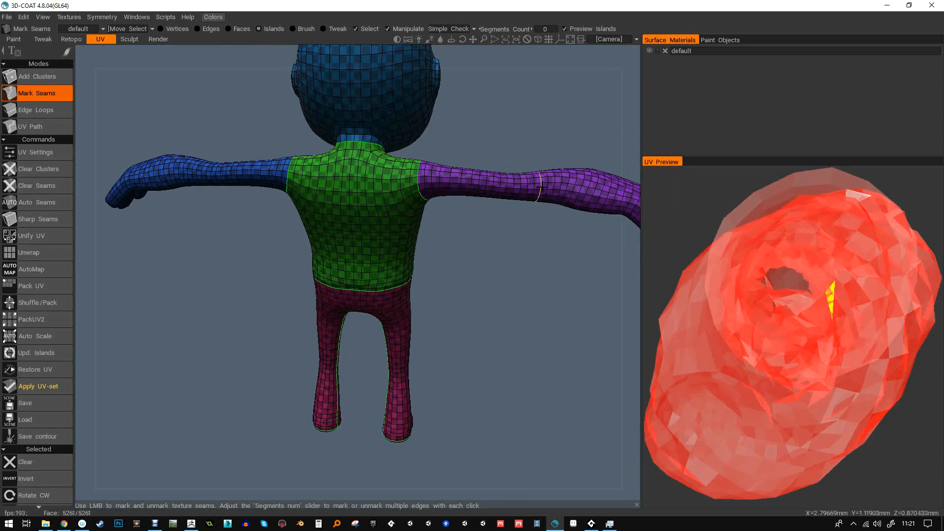
- Mark a mirrored seam along each arm from the shoulder to the wrist and on along the thumb
drag(573, 157, 413, 362)
scroll(400, 391, up, 3)
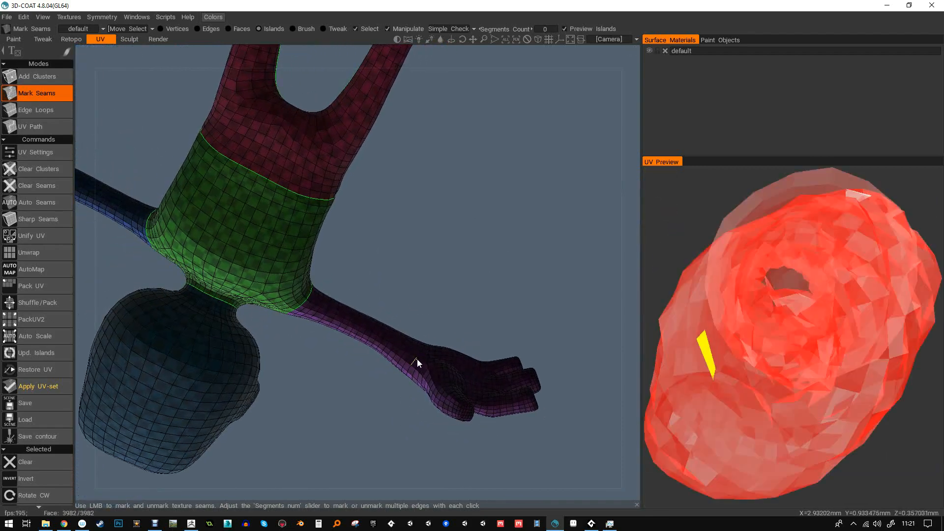
click(418, 360)
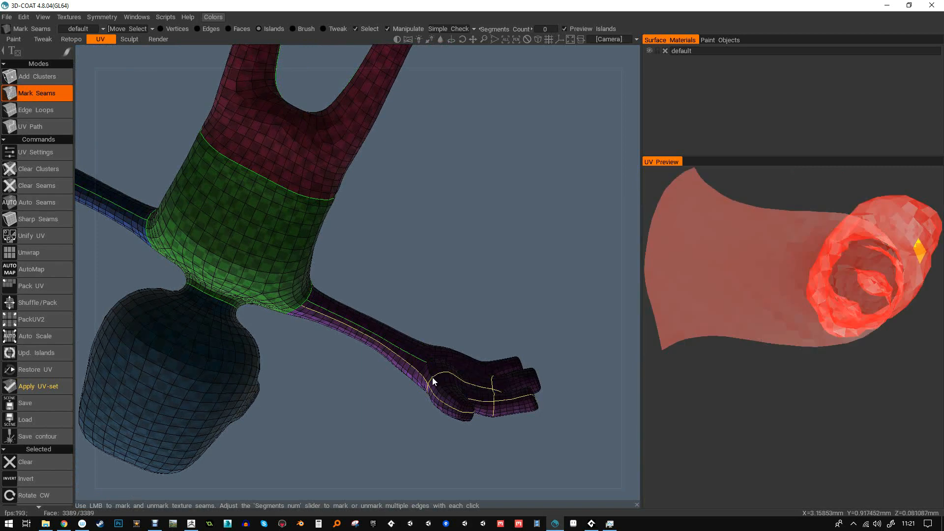
click(432, 379)
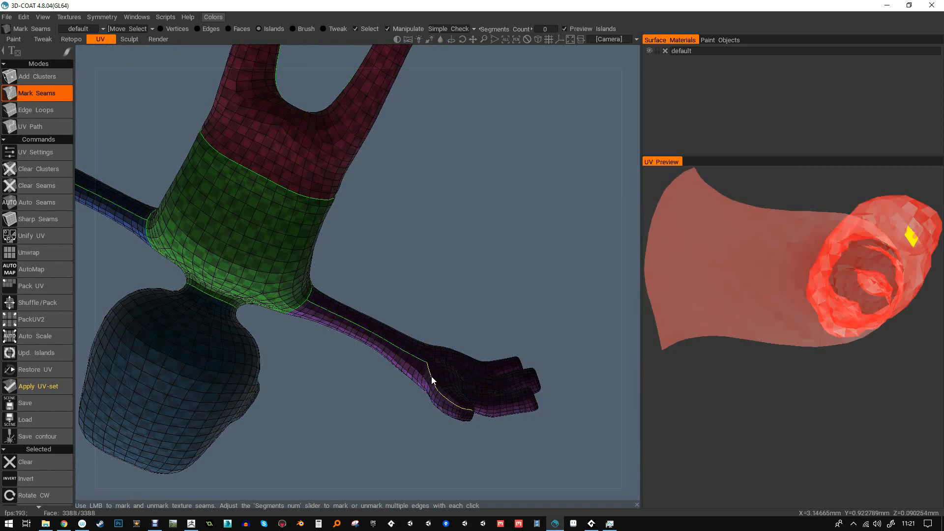
- Continue the seam across the thumb tip and through the gap between thumb and hand to the first finger
drag(432, 443, 358, 383)
scroll(357, 383, up, 3)
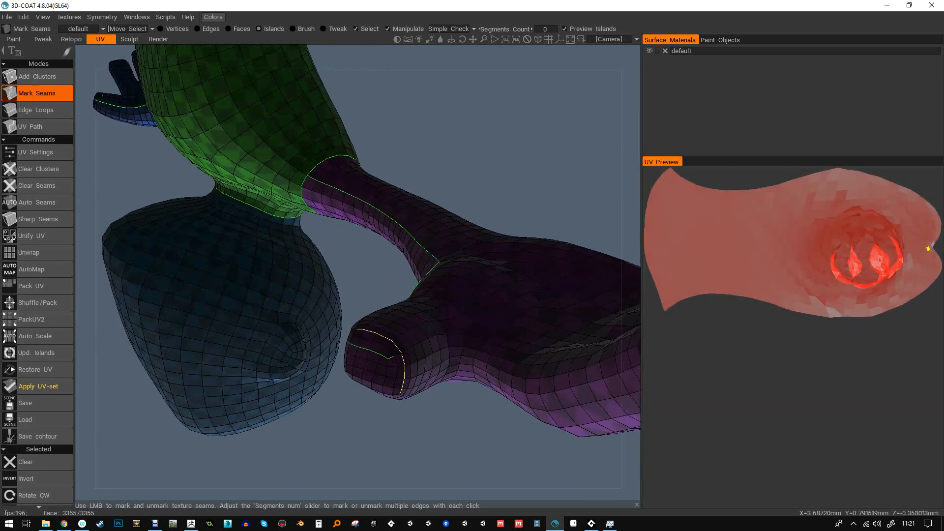
click(462, 335)
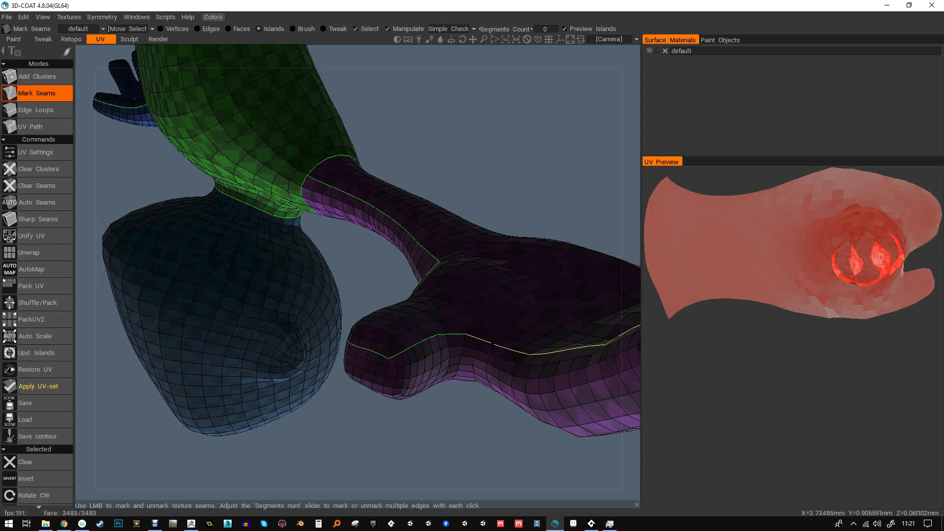
click(493, 344)
alt+drag(493, 344, 423, 383)
click(423, 383)
click(296, 369)
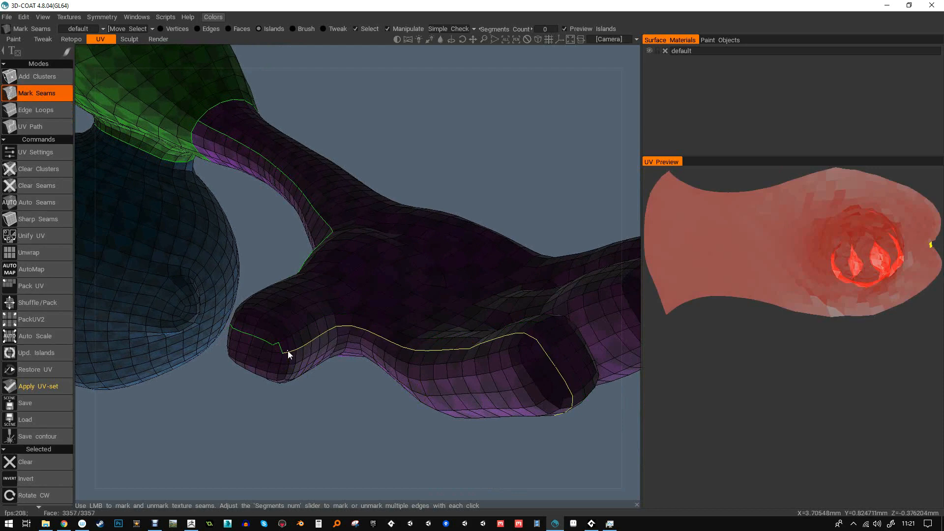
right_drag(501, 403, 502, 400)
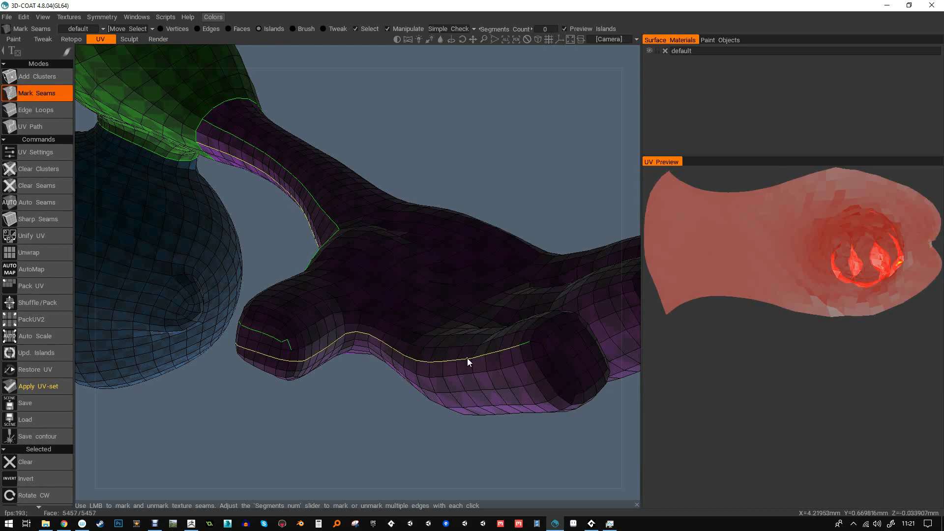
click(291, 357)
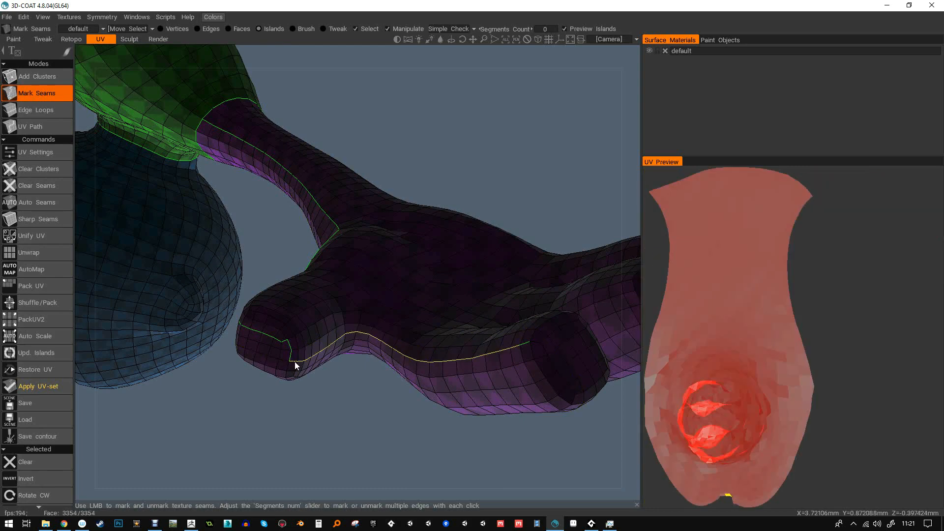
- Continue the seam from the gap beside the thumb around the edge of the first finger's tip
drag(551, 305, 507, 312)
drag(523, 398, 507, 389)
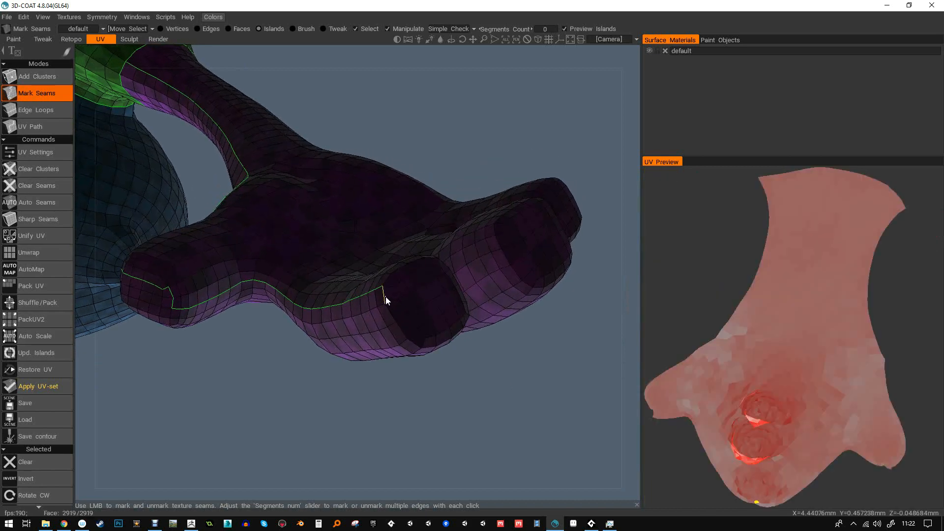
drag(449, 397, 431, 407)
mouse_move(344, 347)
mouse_down()
mouse_move(359, 362)
mouse_move(365, 410)
mouse_up()
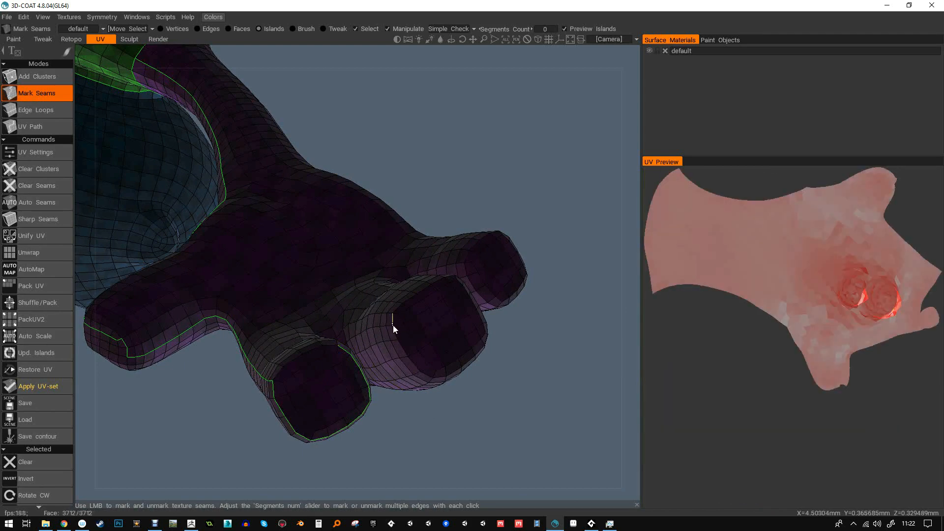
- Mark seams around the edges of the middle and little fingertips
drag(515, 357, 511, 376)
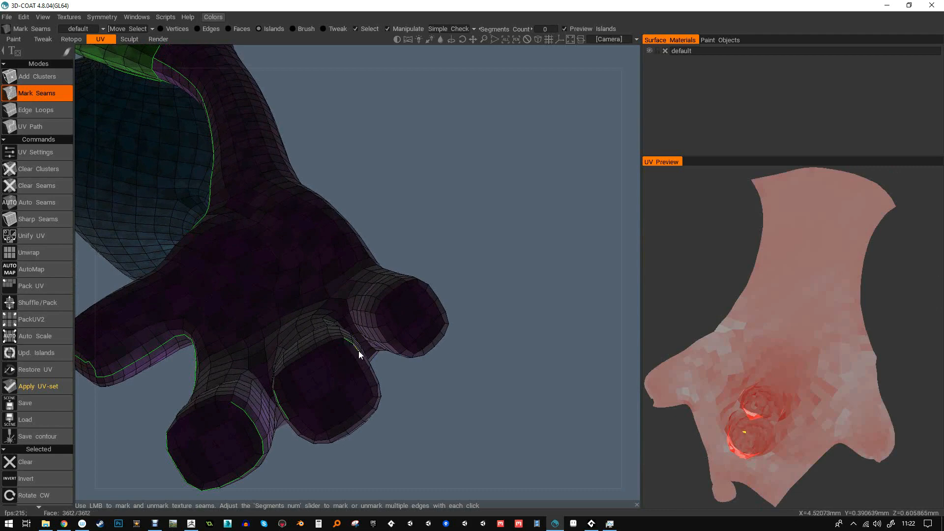
click(362, 357)
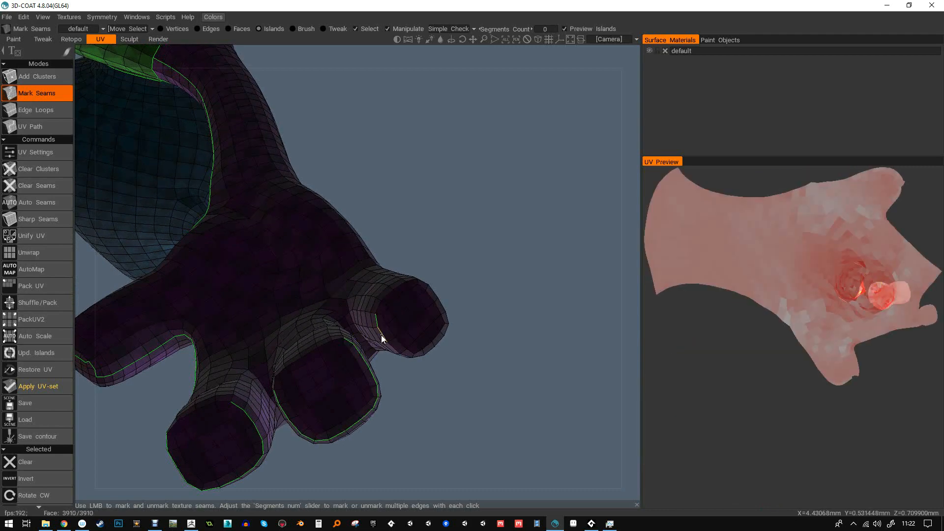
drag(432, 293, 380, 330)
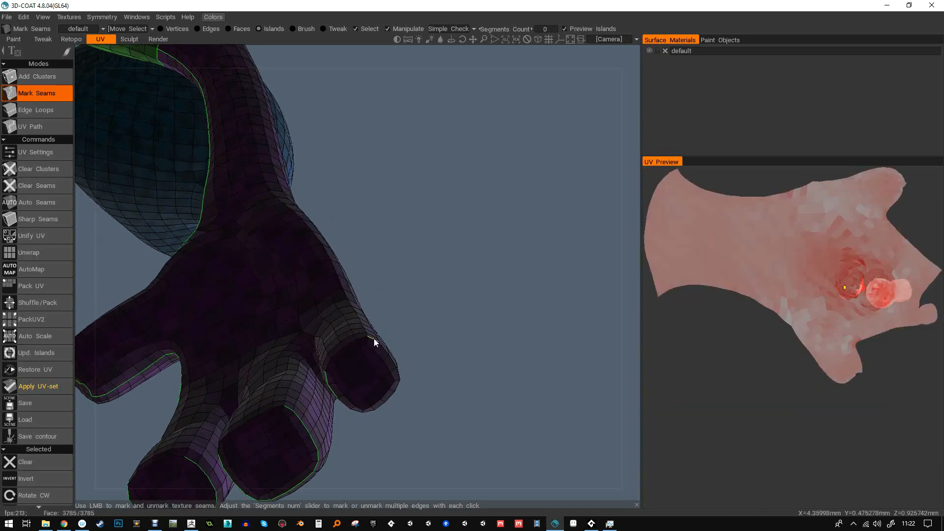
- Mark the seam through the gap between the first and middle fingers, joining the seams at both fingertips
drag(392, 360, 484, 283)
drag(565, 379, 435, 400)
drag(331, 433, 341, 347)
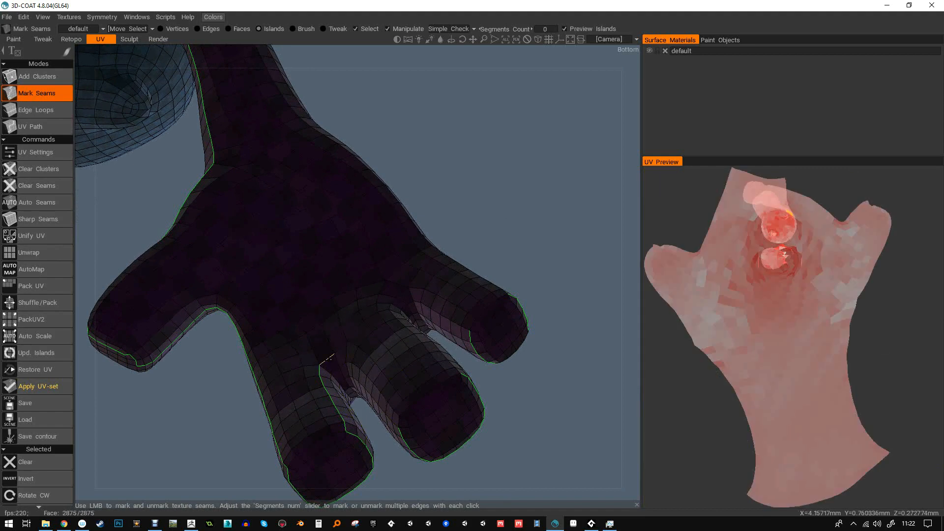
drag(514, 383, 547, 391)
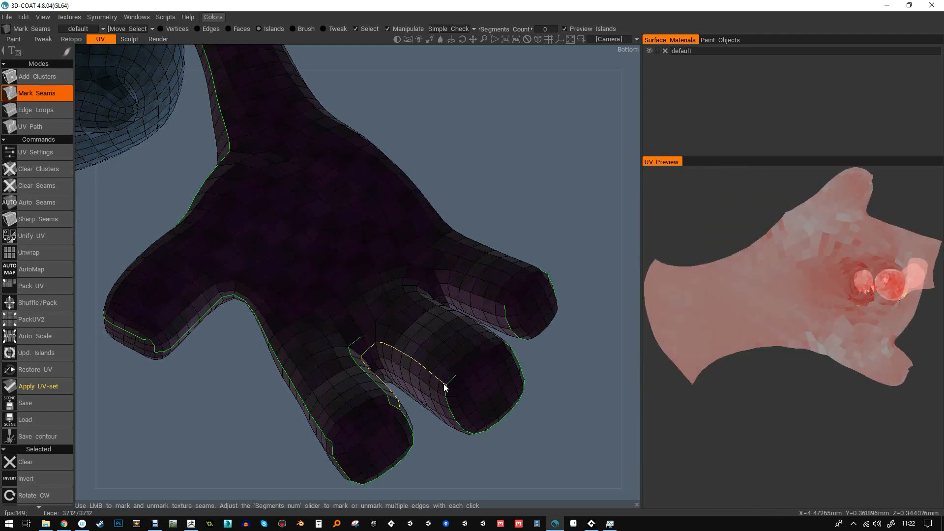
click(399, 405)
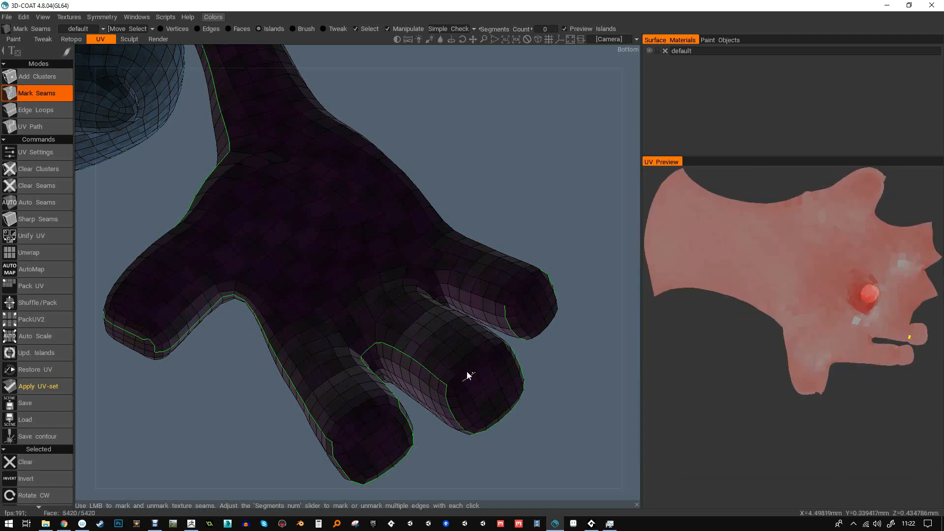
- Mark the seam through the gap between the middle and little fingers
mouse_move(539, 335)
mouse_down()
mouse_move(551, 327)
mouse_move(526, 341)
mouse_up()
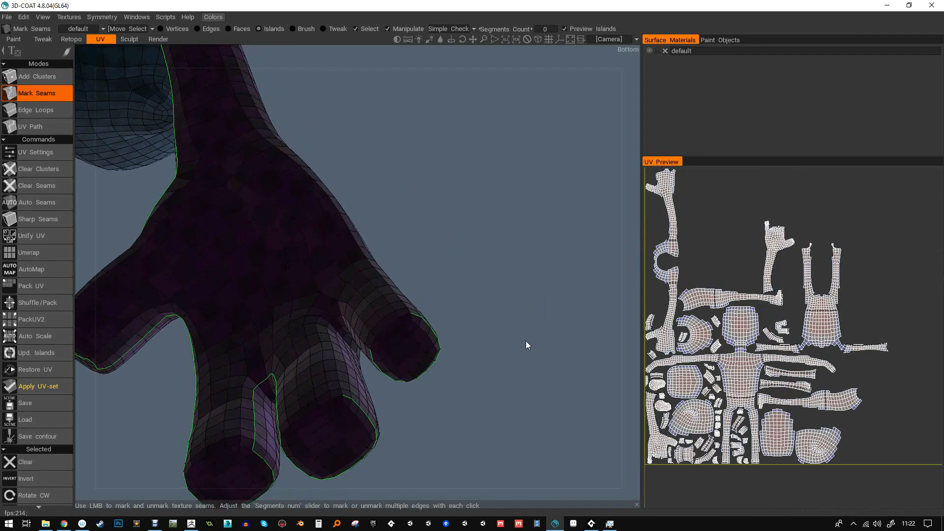
click(341, 386)
drag(432, 291, 408, 317)
- Mark the seam from the little finger along the outer side of the hand and arm up to the shoulder
right_drag(408, 317, 385, 267)
middle_drag(384, 266, 399, 279)
drag(399, 279, 277, 218)
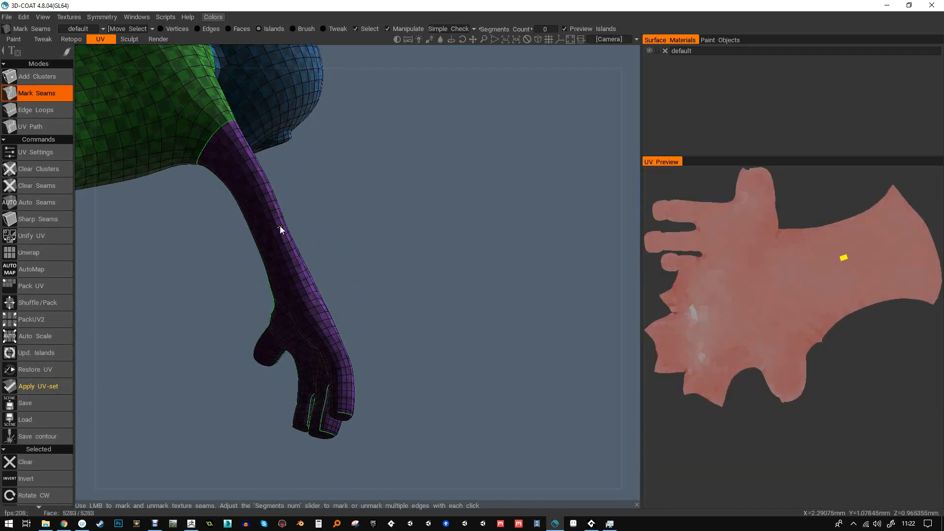
click(339, 394)
drag(364, 352, 430, 246)
drag(377, 420, 416, 230)
- Clean up the seams between the first and middle fingers of the opposite hand to remove the stray island in the gap
scroll(451, 229, up, 5)
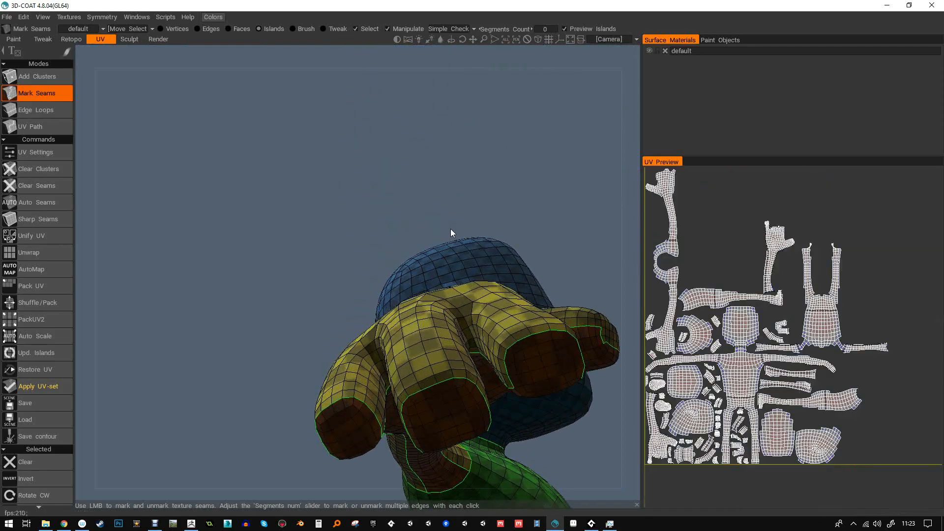
drag(535, 245, 515, 206)
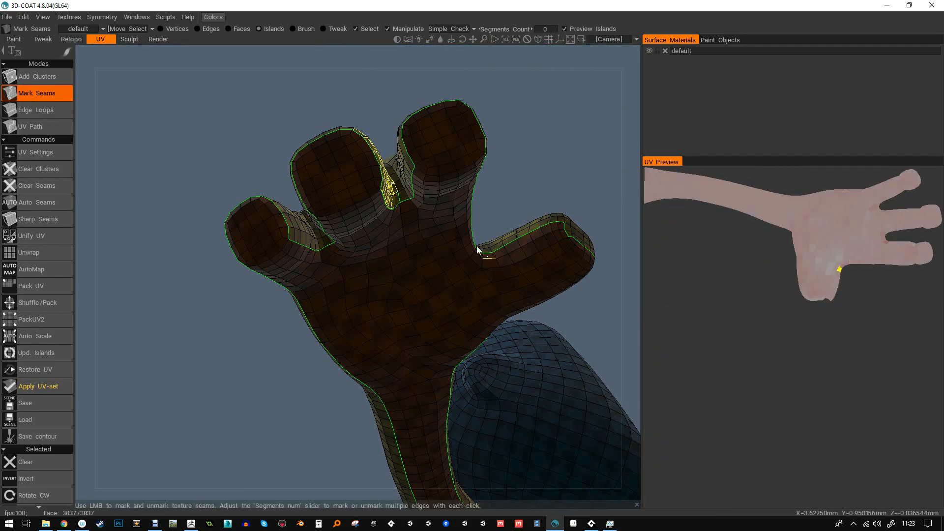
drag(503, 162, 521, 212)
click(357, 326)
mouse_move(492, 256)
mouse_down()
mouse_move(519, 246)
mouse_move(494, 242)
mouse_up()
click(350, 279)
drag(430, 227, 448, 251)
click(441, 256)
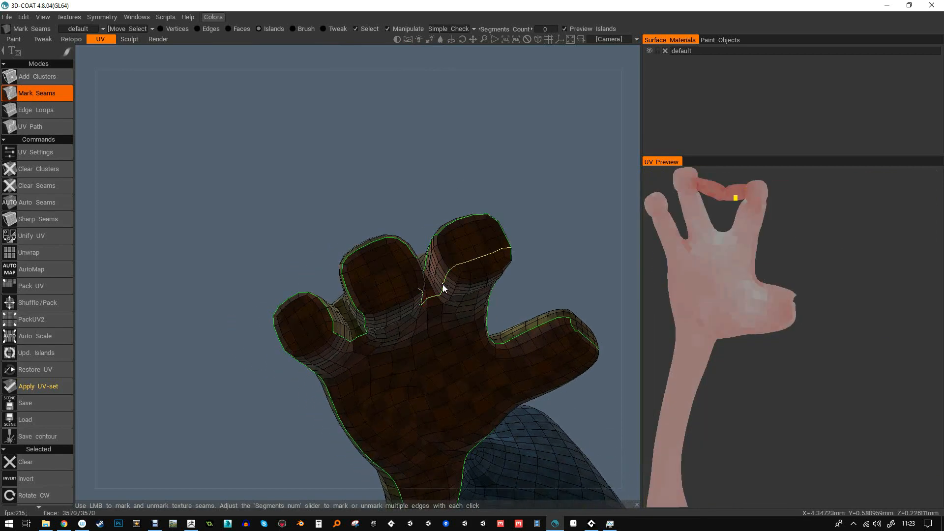
click(440, 297)
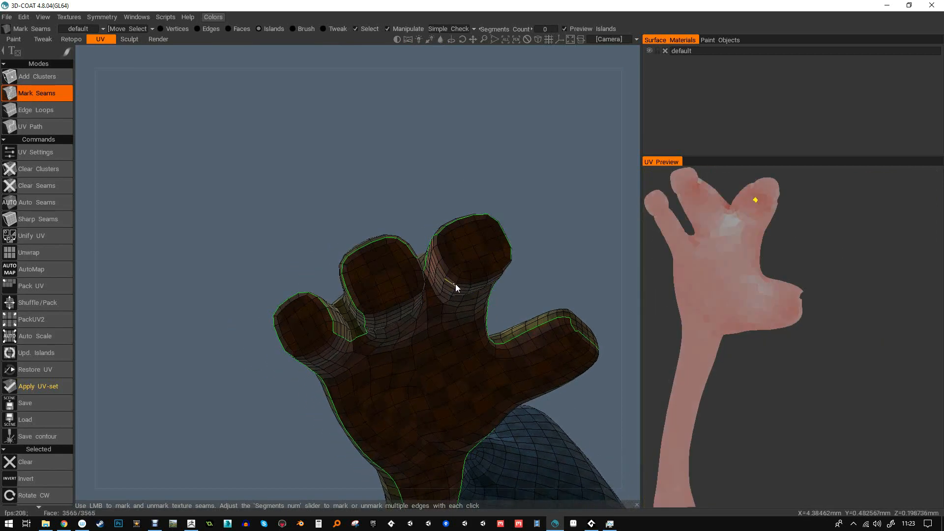
- Correct the seam along the side of the opposite hand's middle finger and through its gap to the little finger
mouse_move(550, 193)
mouse_down()
mouse_move(533, 192)
mouse_move(557, 177)
mouse_up()
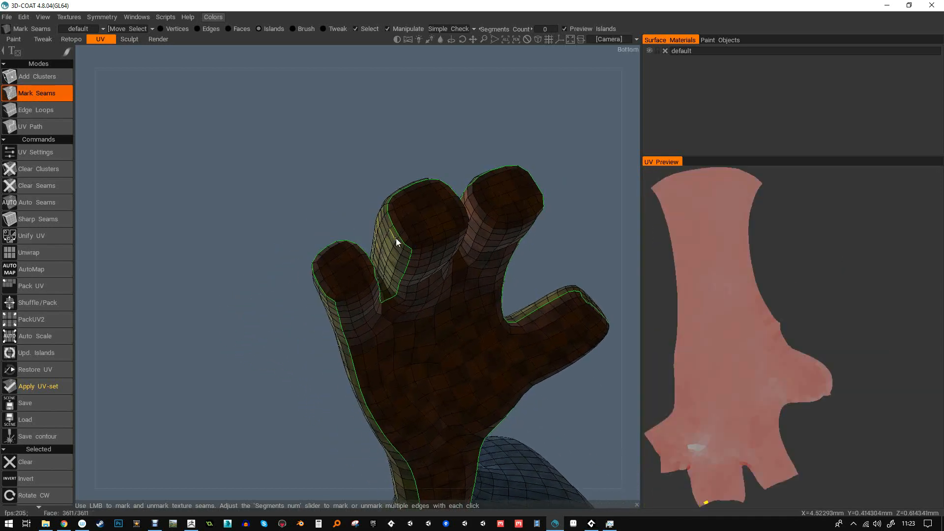
click(409, 264)
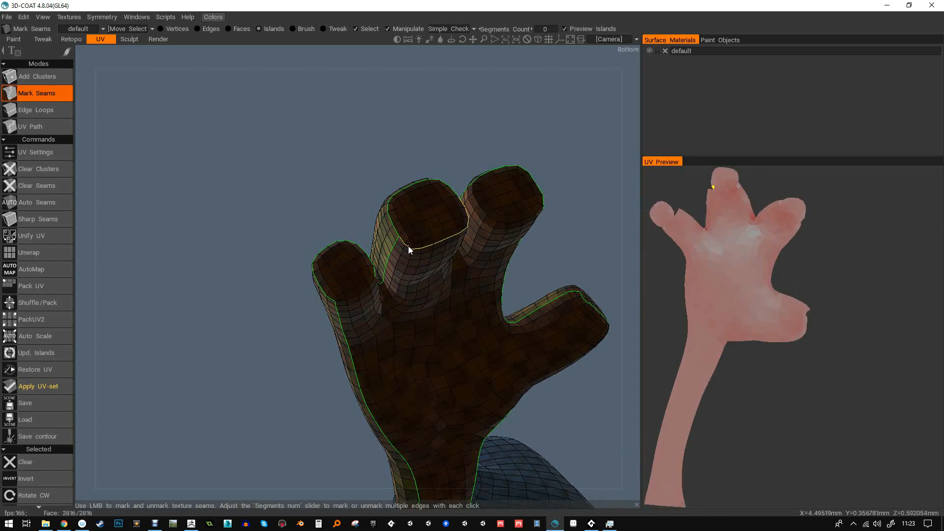
click(404, 240)
drag(315, 214, 233, 241)
click(232, 308)
click(230, 317)
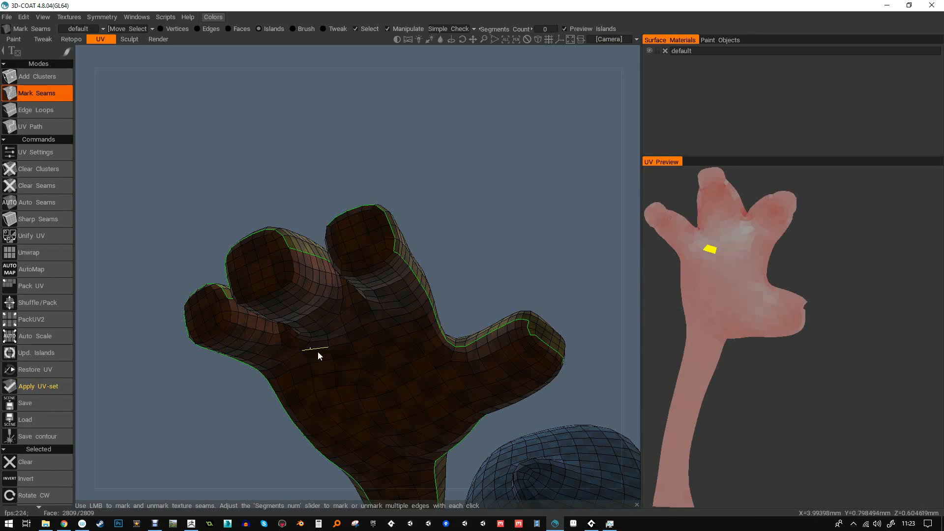
drag(342, 206, 389, 263)
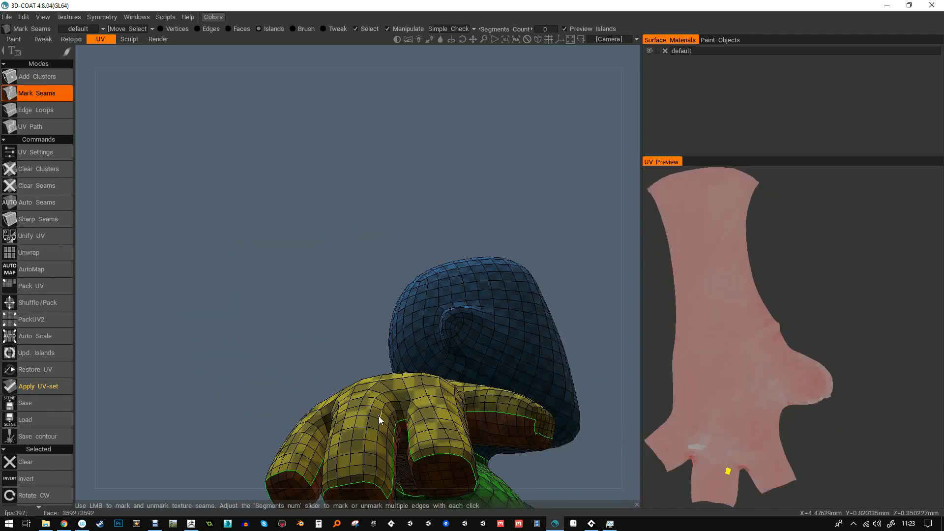
scroll(350, 282, down, 6)
drag(326, 258, 190, 331)
alt+middle_drag(371, 371, 175, 291)
alt+drag(337, 238, 251, 212)
scroll(370, 254, up, 2)
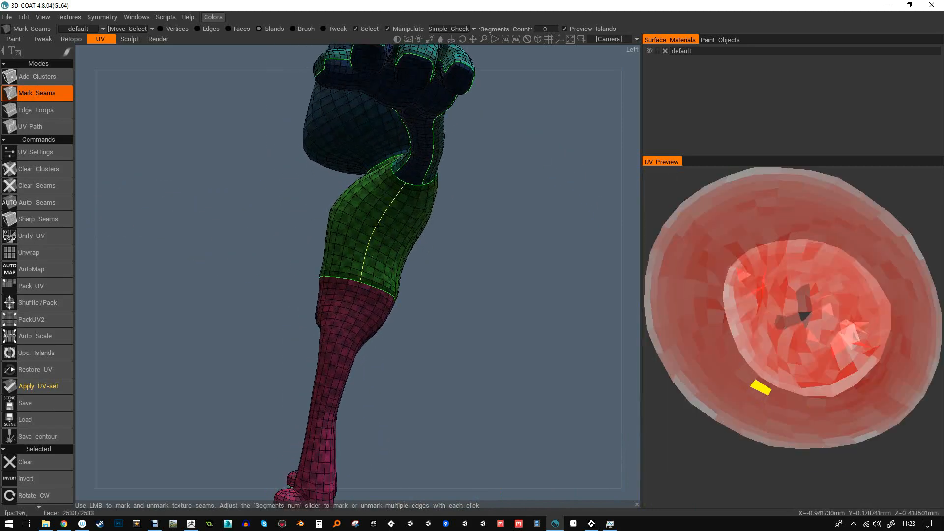
shift+click(385, 234)
drag(503, 256, 445, 237)
key(ctrl+z)
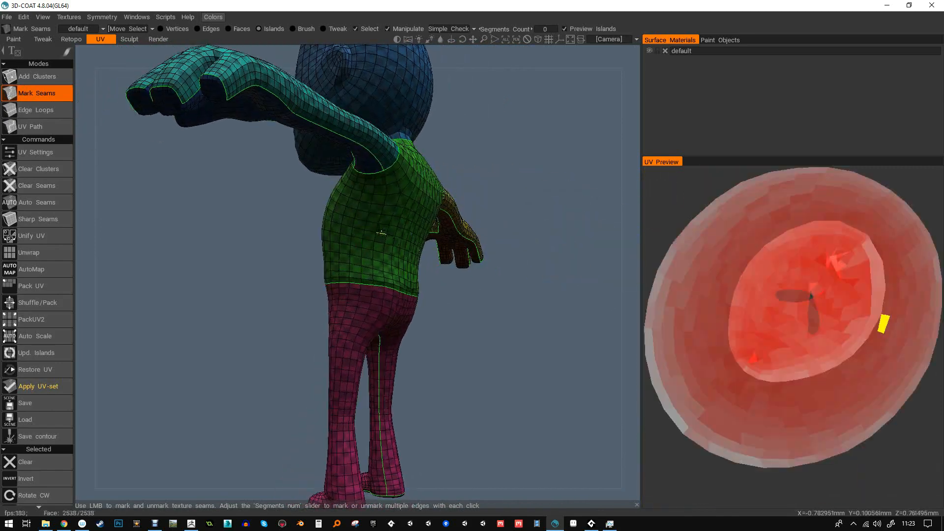
- Mark mirrored seams down both sides of the torso from the armpits to the waist
shift+click(353, 231)
drag(460, 276, 357, 236)
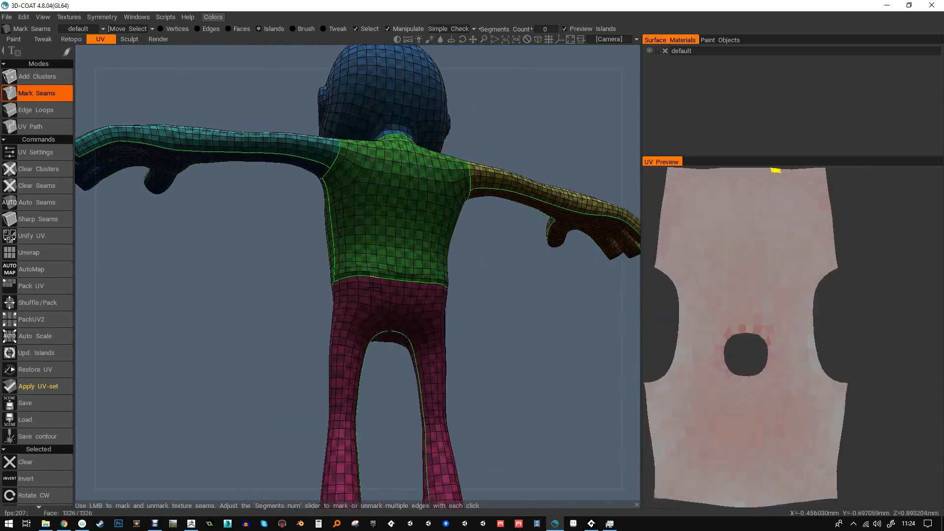
drag(276, 301, 285, 315)
- Mark mirrored seams down the outer sides of both legs from the waist to the soles
drag(261, 251, 367, 279)
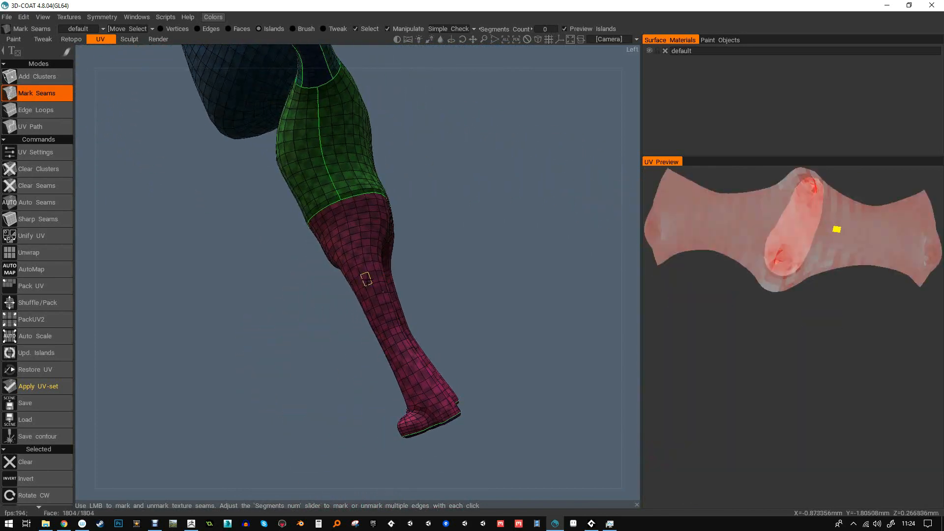
click(365, 283)
drag(365, 283, 354, 247)
drag(287, 290, 466, 337)
scroll(470, 310, up, 3)
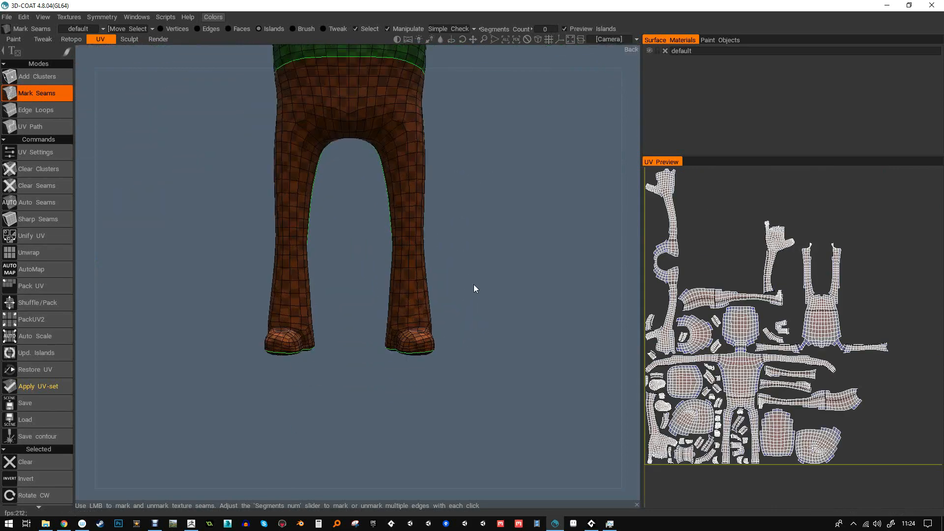
- Mark seams across the front of both feet to separate the toe parts from the legs
scroll(544, 331, up, 3)
drag(544, 332, 478, 315)
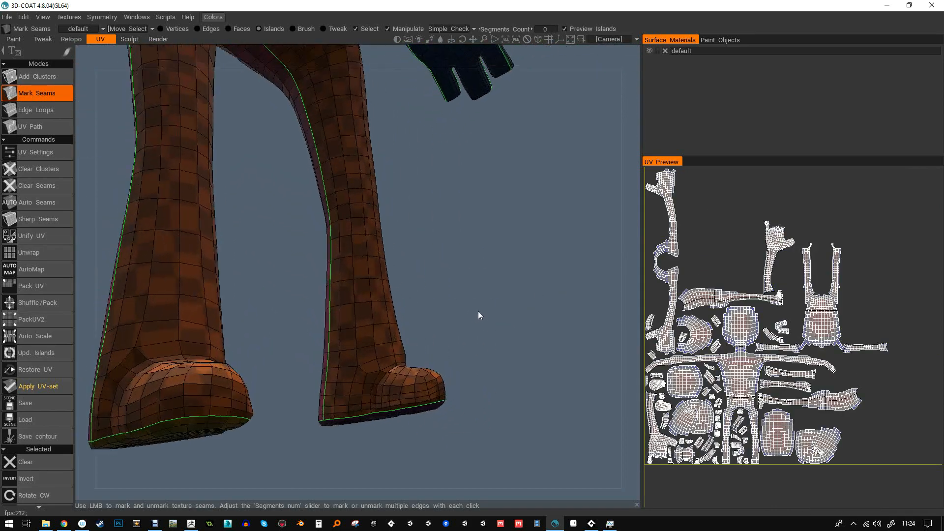
scroll(480, 315, up, 2)
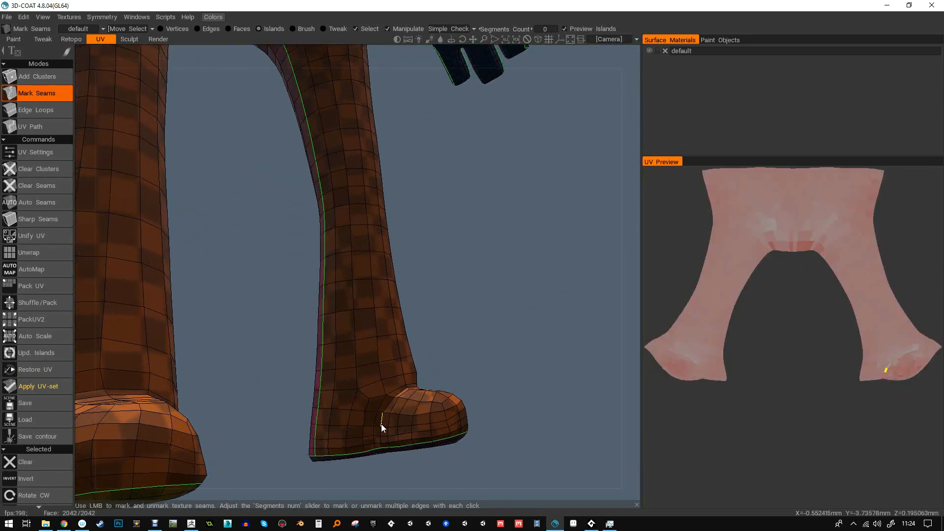
drag(387, 421, 380, 399)
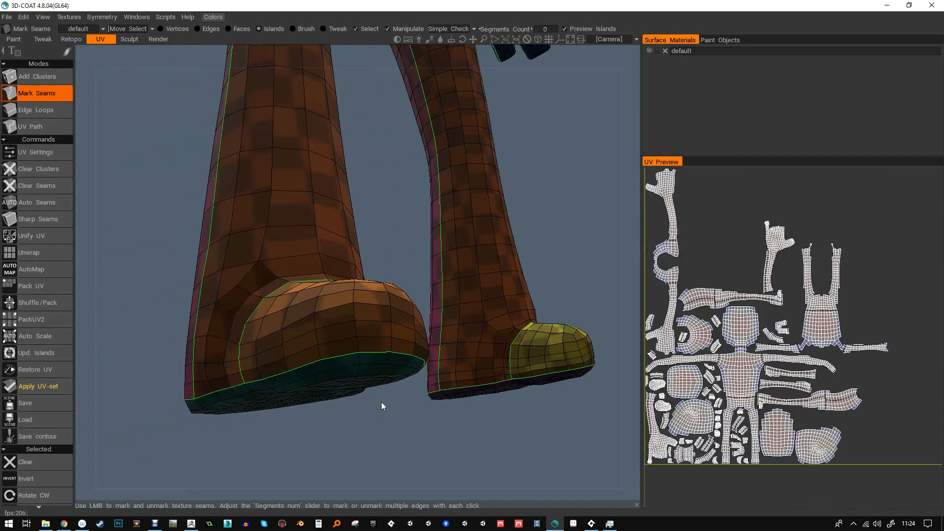
- Mark center seams on the head, up the front of the neck to the chin and from the nape over the crown
scroll(379, 402, down, 2)
drag(356, 383, 468, 190)
click(361, 209)
drag(373, 219, 227, 165)
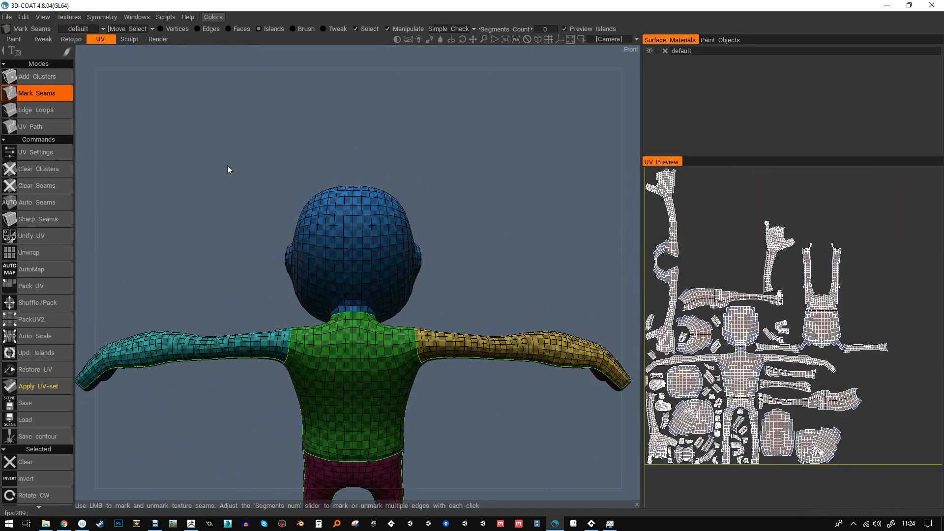
drag(380, 150, 366, 212)
drag(361, 154, 355, 199)
click(355, 203)
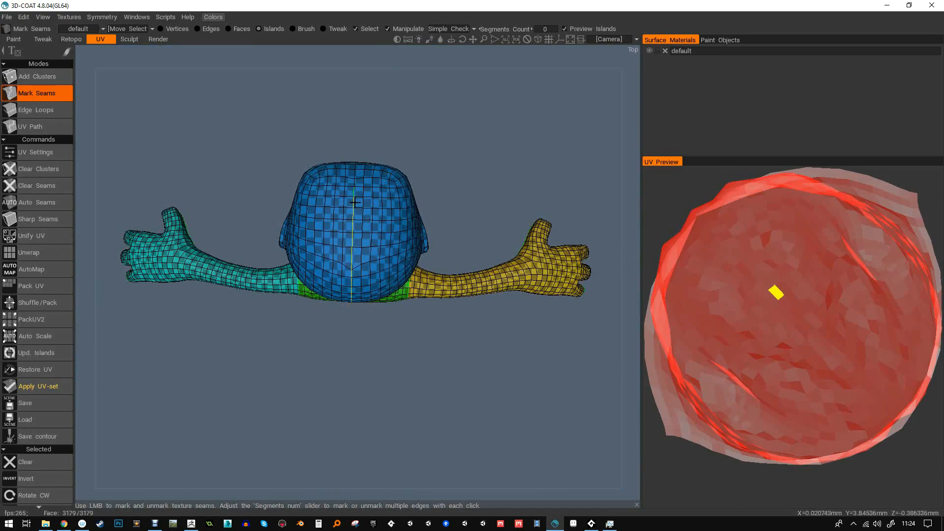
shift+click(355, 202)
- Unwrap the character along the marked seams and apply the UV-set
drag(478, 183, 486, 127)
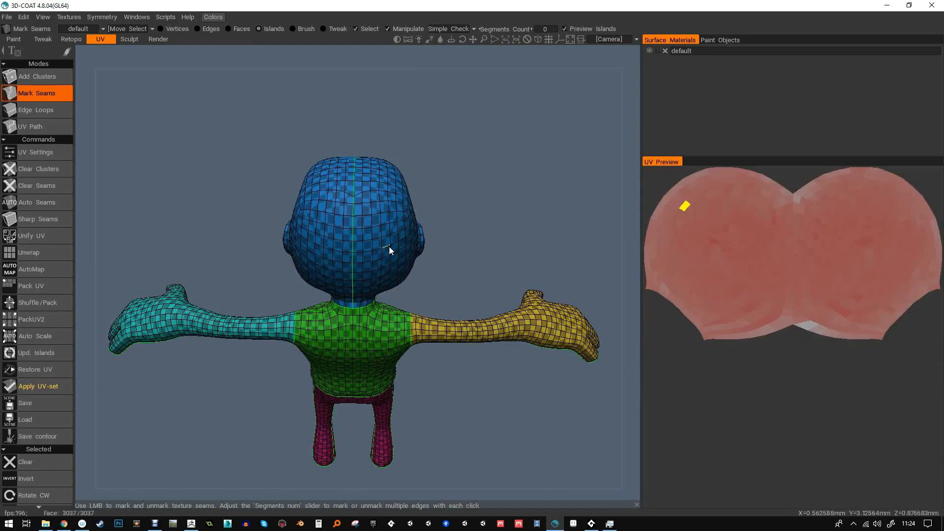
mouse_move(436, 188)
mouse_down()
mouse_move(482, 162)
mouse_move(228, 171)
mouse_move(442, 171)
mouse_up()
scroll(445, 168, down, 3)
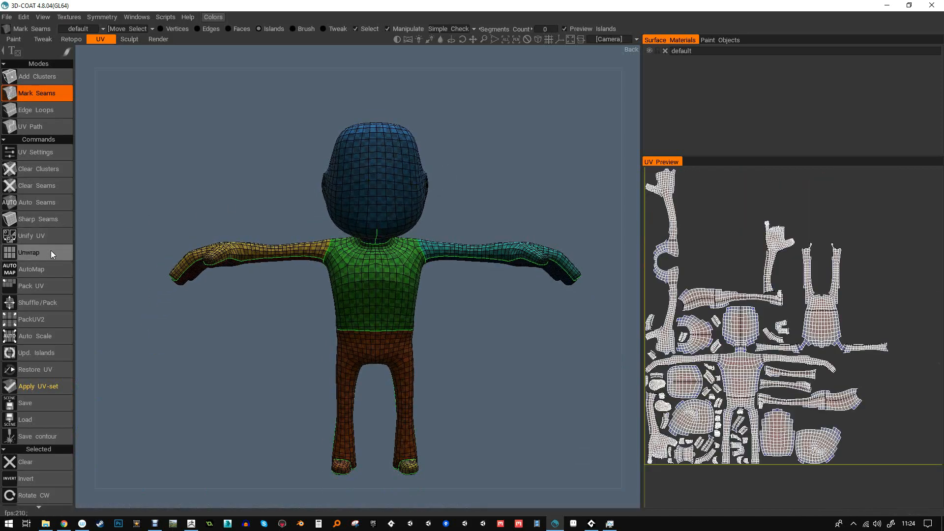
click(52, 259)
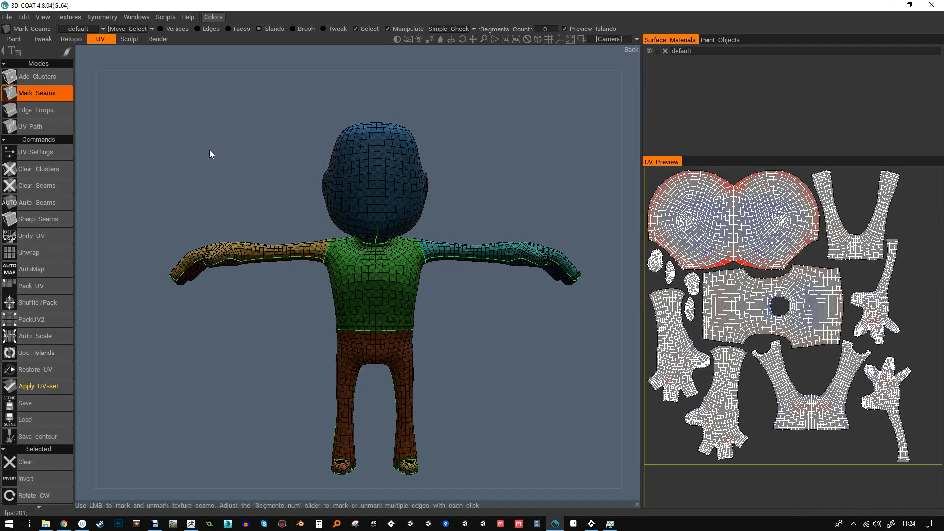
drag(215, 164, 143, 108)
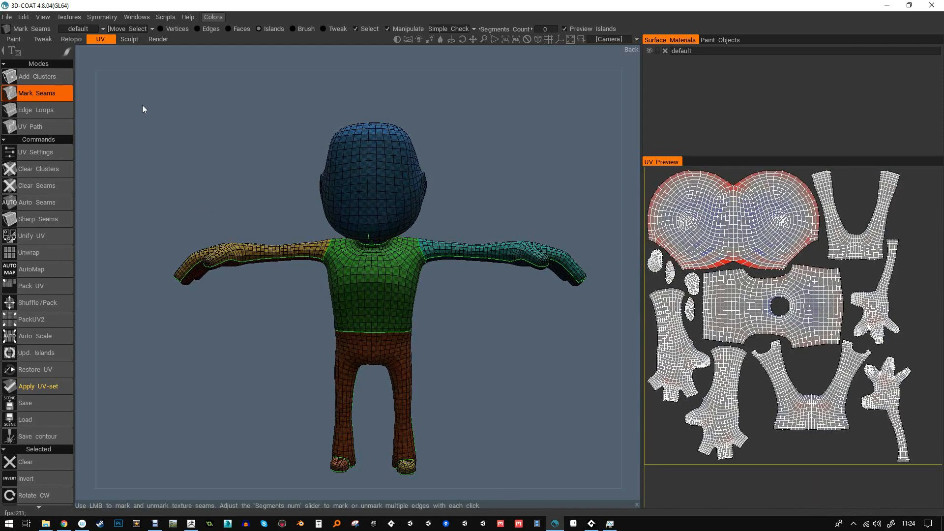
click(51, 386)
click(297, 294)
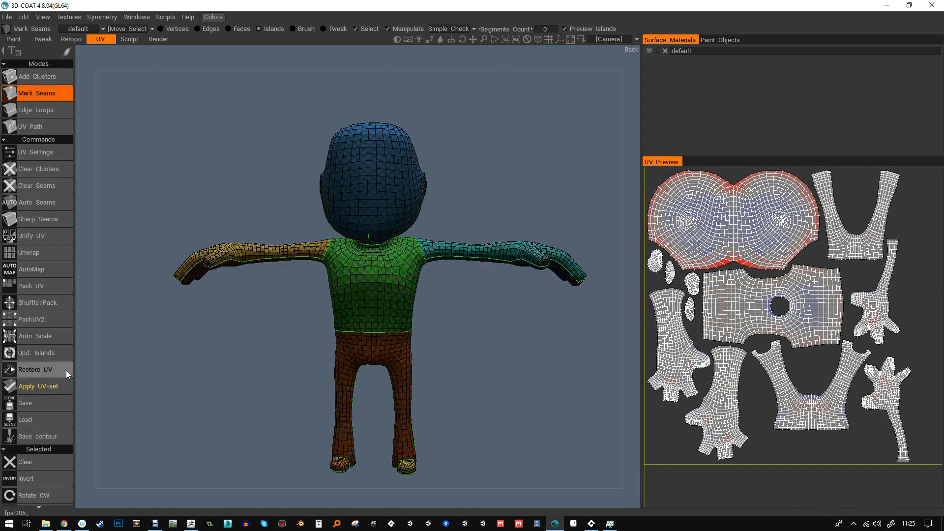
- Export the unwrapped character as Character_Low.OBJ in the _TempMeshes folder, replacing the existing file
click(9, 18)
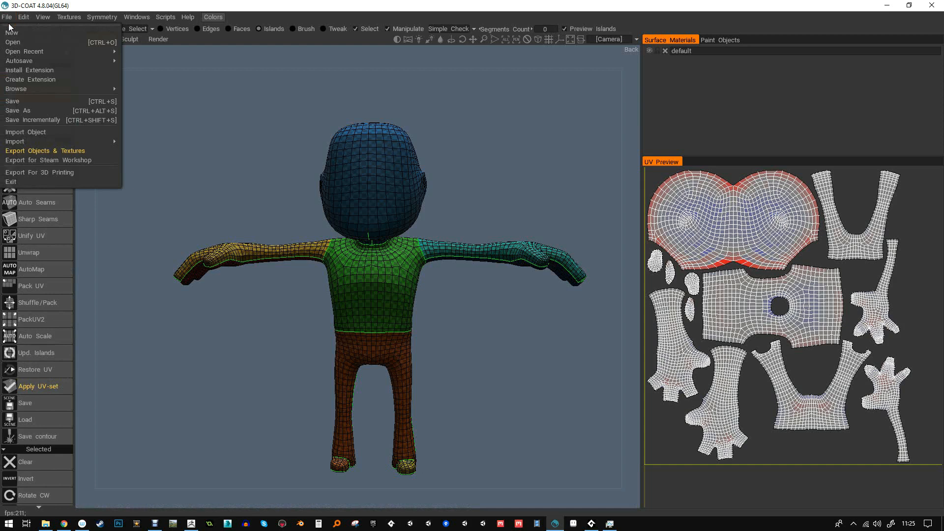
click(45, 151)
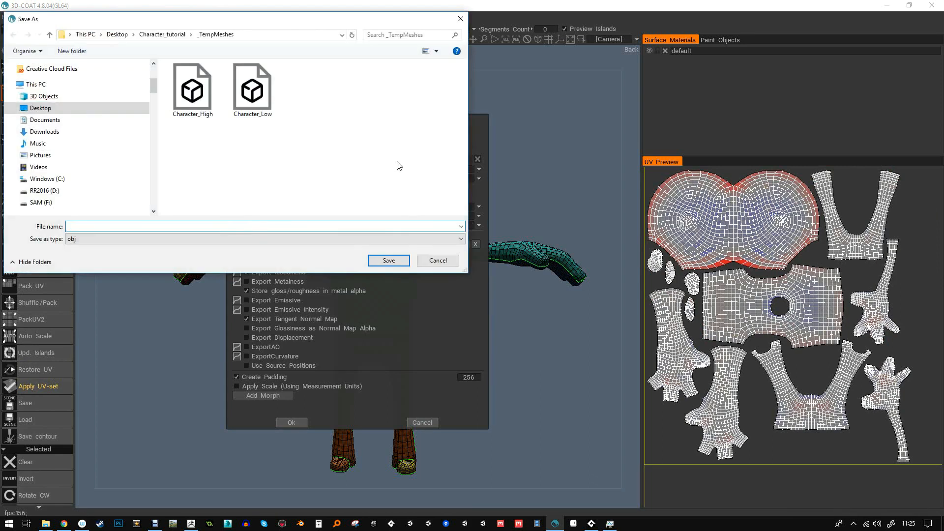
double_click(252, 91)
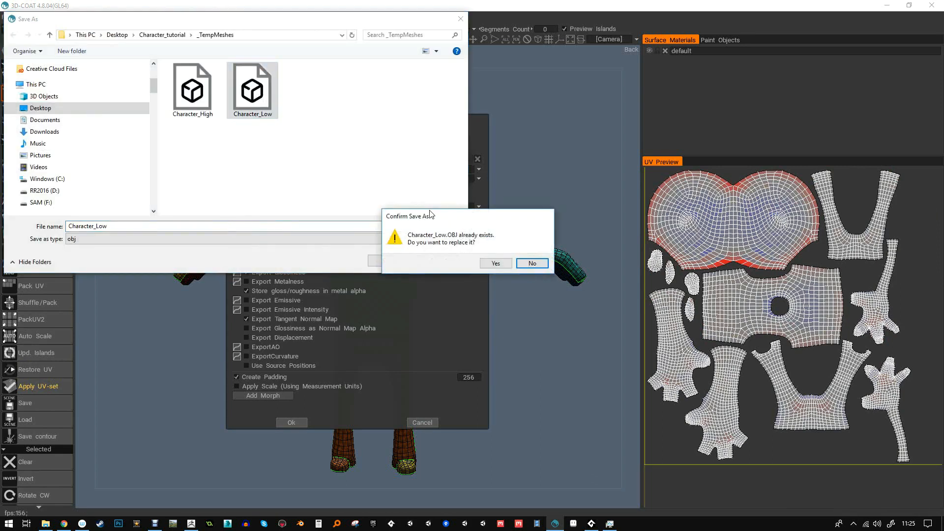
click(495, 264)
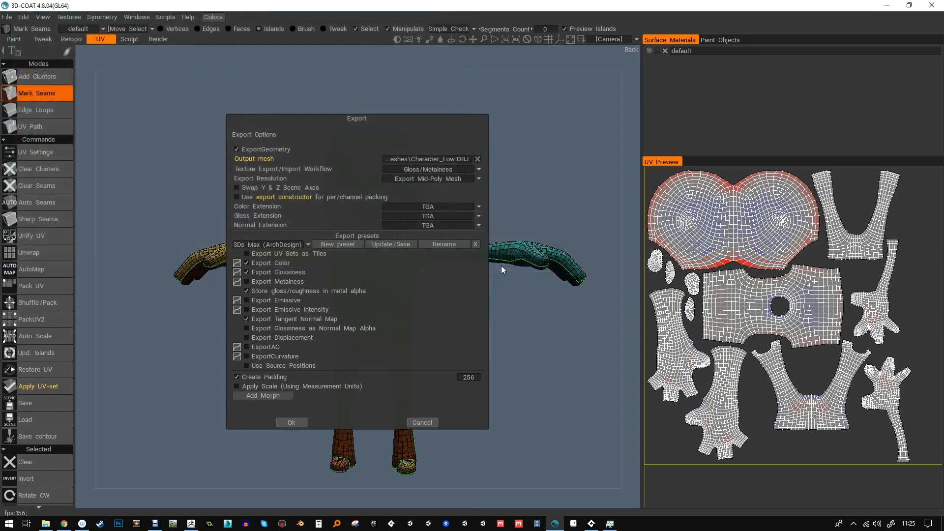
click(297, 422)
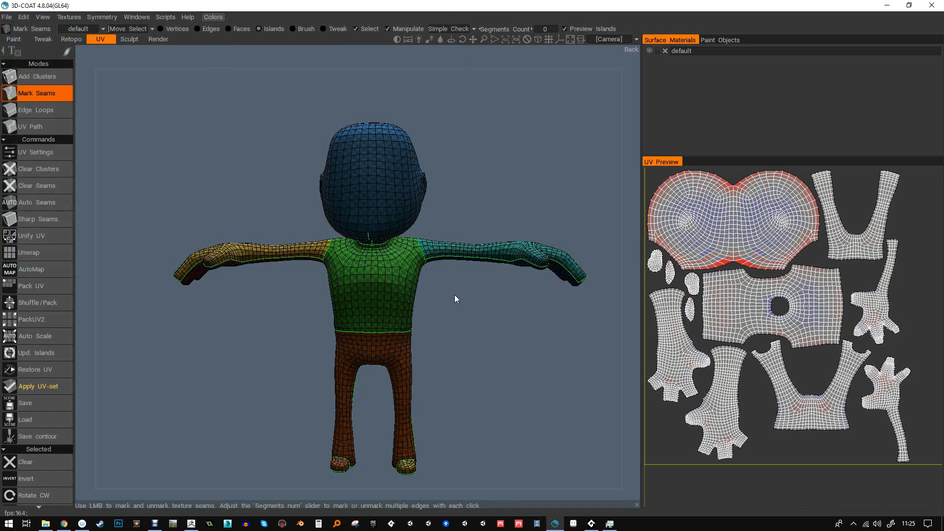
mouse_move(471, 288)
mouse_down()
mouse_move(469, 338)
mouse_move(482, 290)
mouse_up()
- Switch to Marmoset Toolbag and import Character_High and Character_Low from the _TempMeshes folder in Character_tutorial on the desktop
click(887, 6)
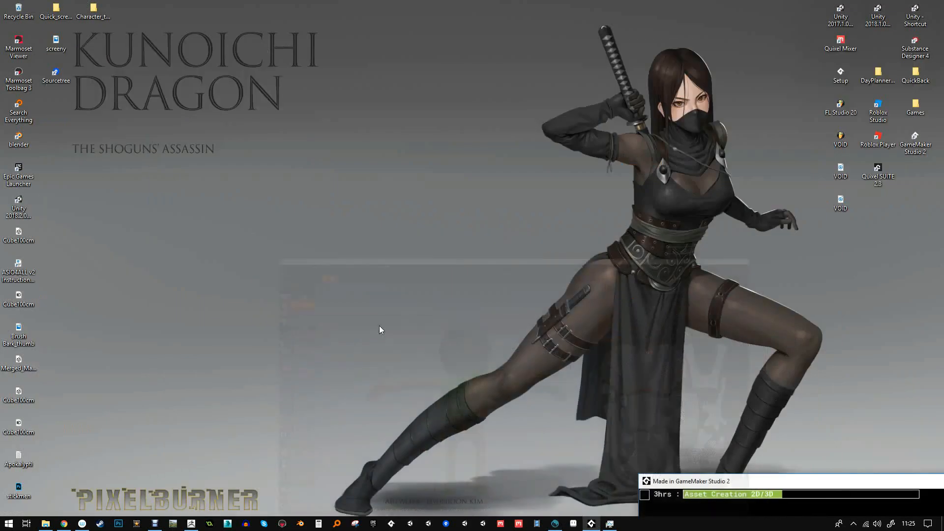
click(282, 524)
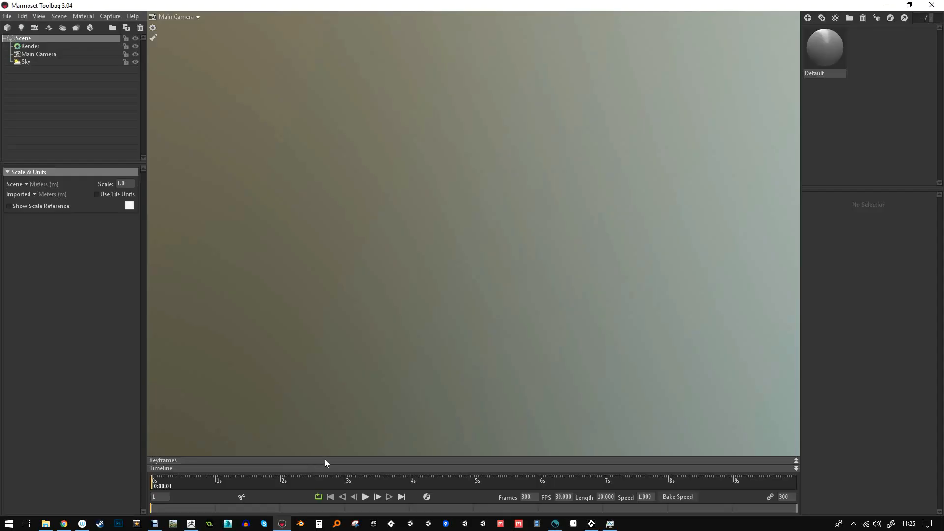
click(7, 15)
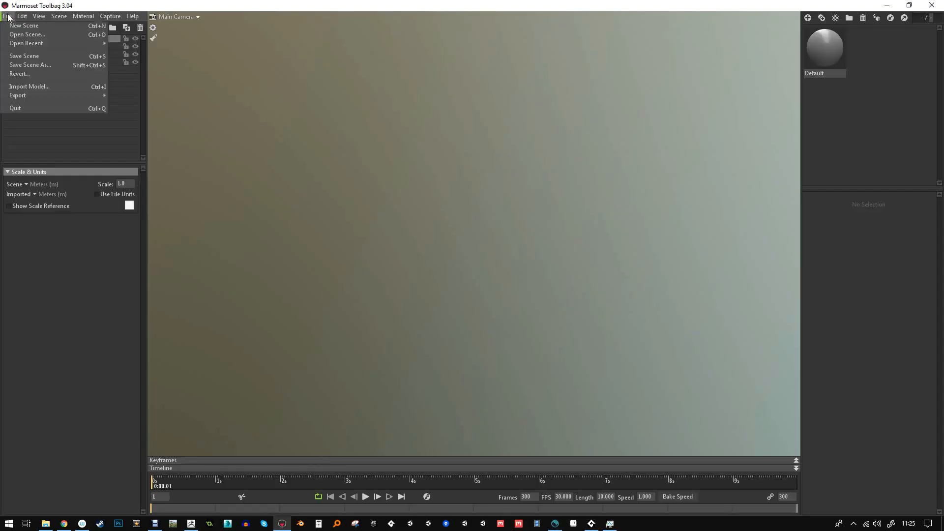
click(34, 86)
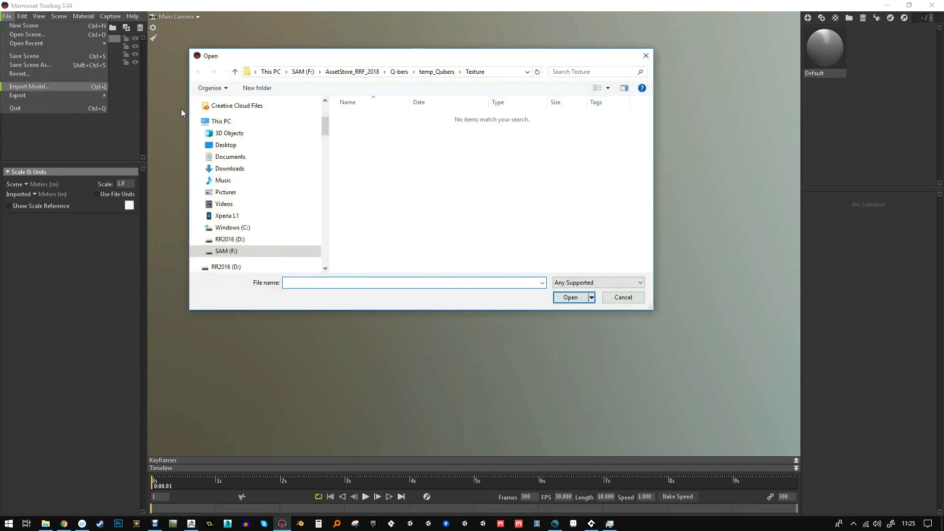
click(239, 123)
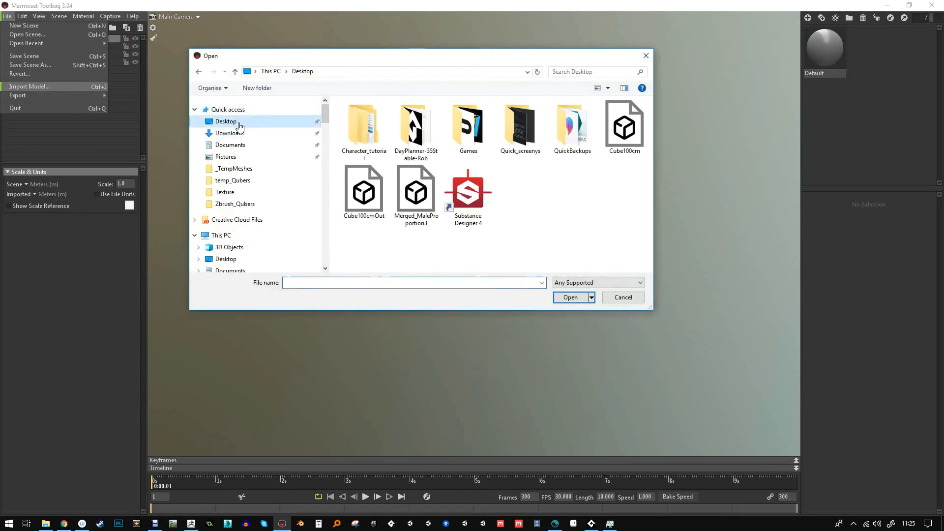
double_click(376, 138)
double_click(368, 127)
drag(364, 190, 435, 139)
click(570, 298)
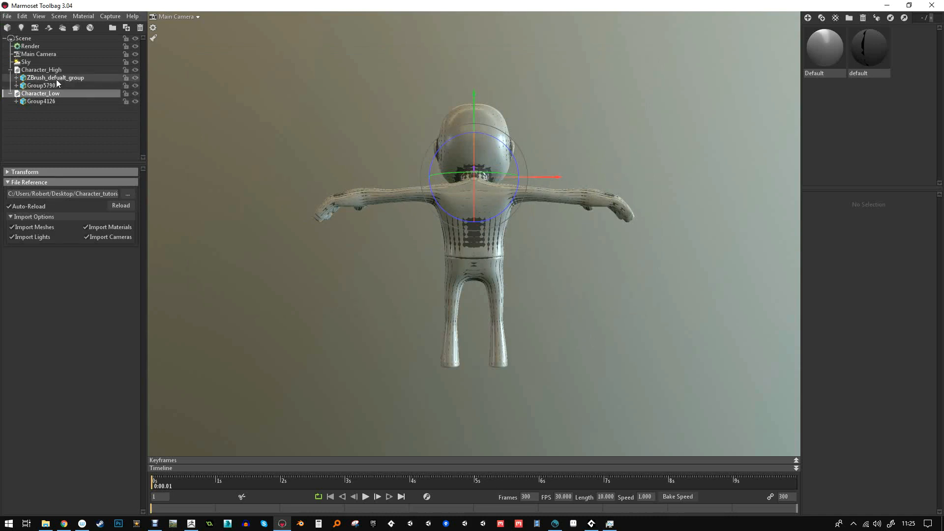
- Switch to ZBrush, make the high-poly KidProportion1 subtool active and turn off its polyframe display
click(192, 524)
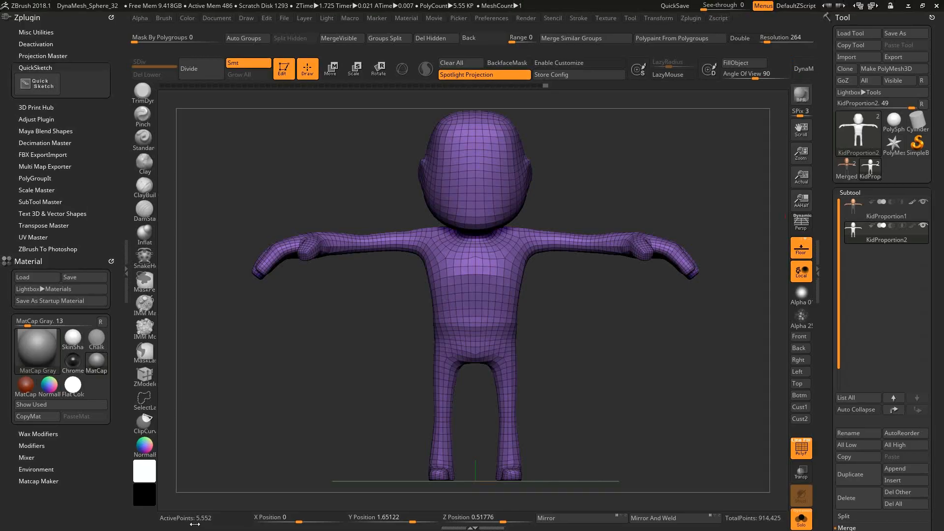
click(860, 212)
drag(602, 323, 607, 318)
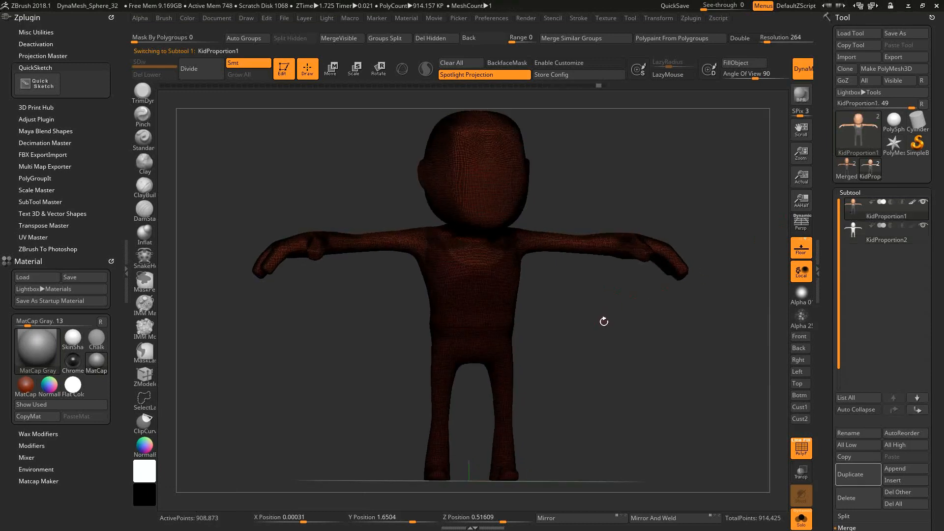
drag(612, 318, 589, 304)
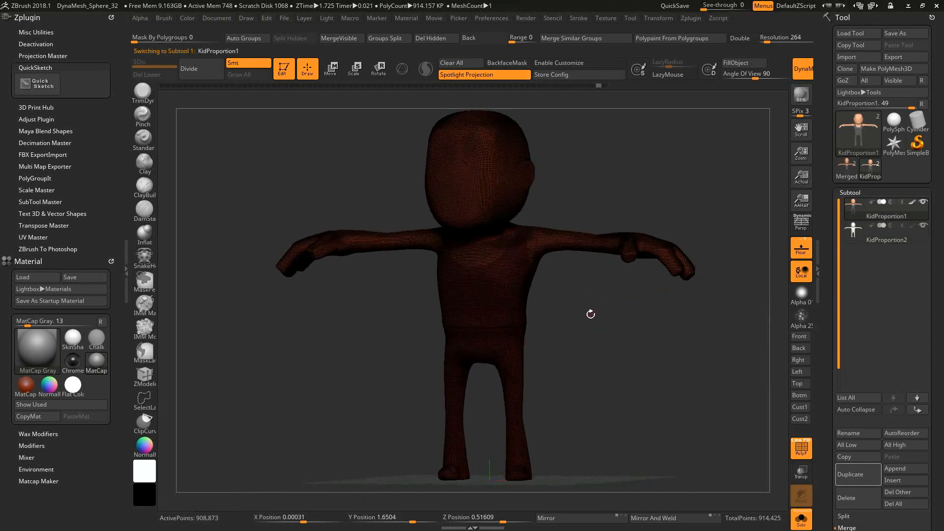
drag(595, 316, 603, 316)
key(shift+f)
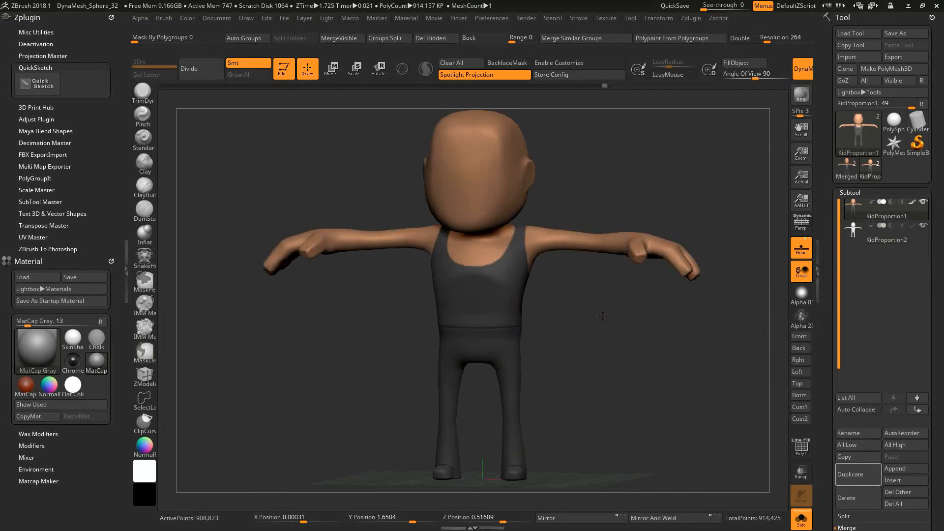
- Export the KidProportion1 subtool over the existing Character_High OBJ and return to Marmoset Toolbag
click(893, 57)
double_click(192, 79)
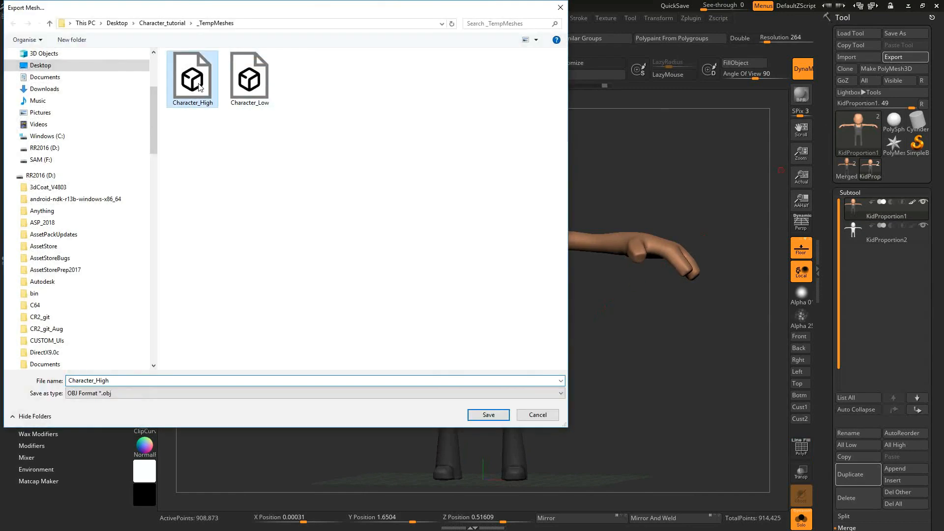
click(500, 268)
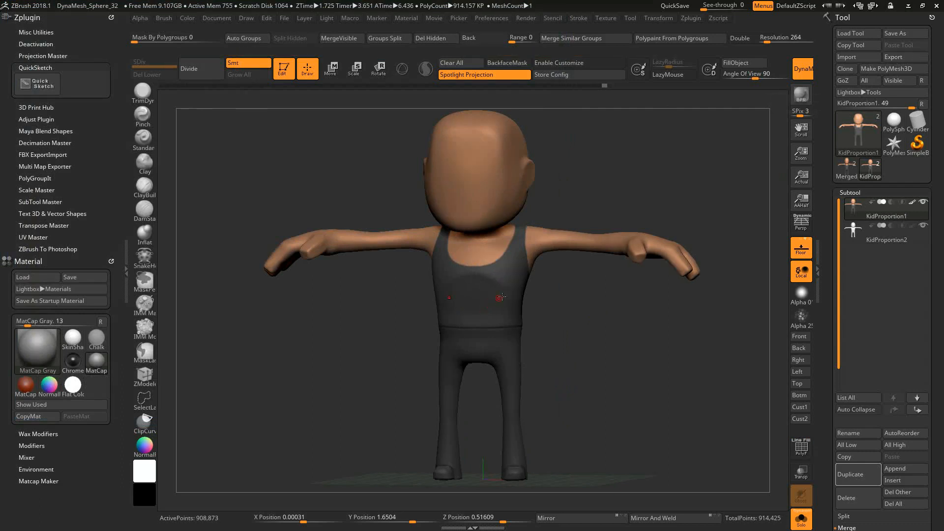
click(908, 6)
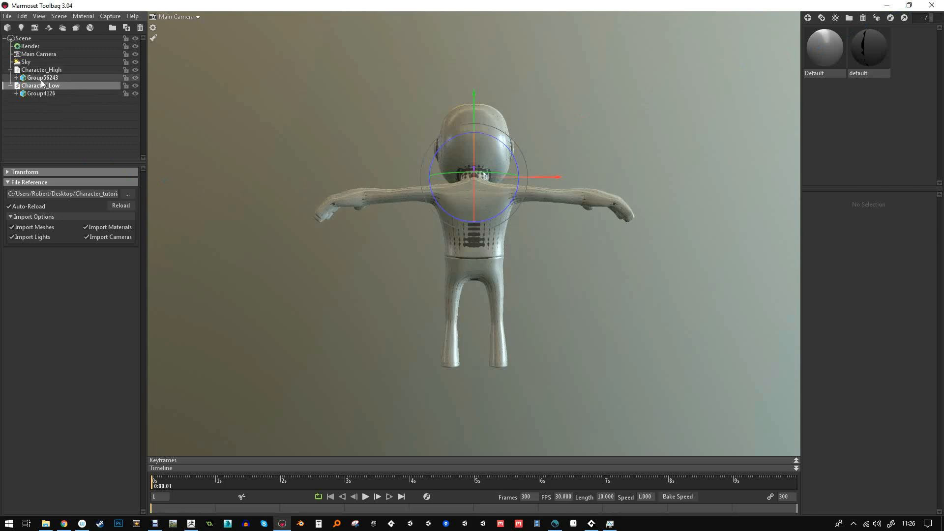
- Compare the overlapping high and low meshes by viewing Character_High alone and then Character_Low alone from several angles
click(42, 79)
click(51, 87)
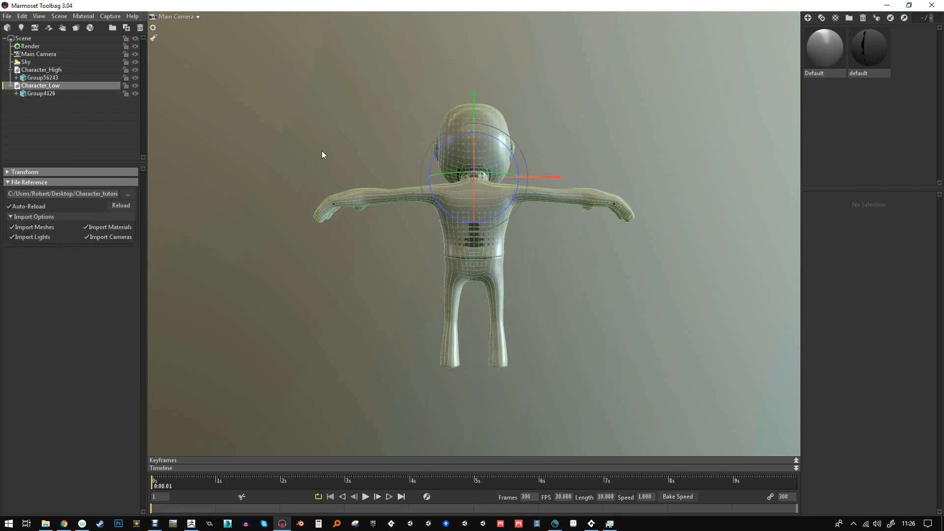
drag(403, 167, 544, 167)
scroll(565, 163, up, 3)
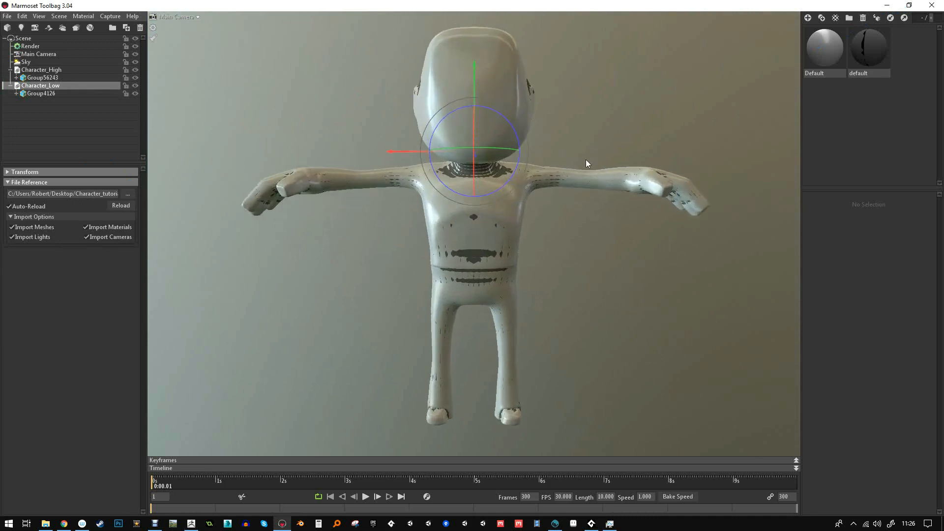
scroll(586, 159, up, 2)
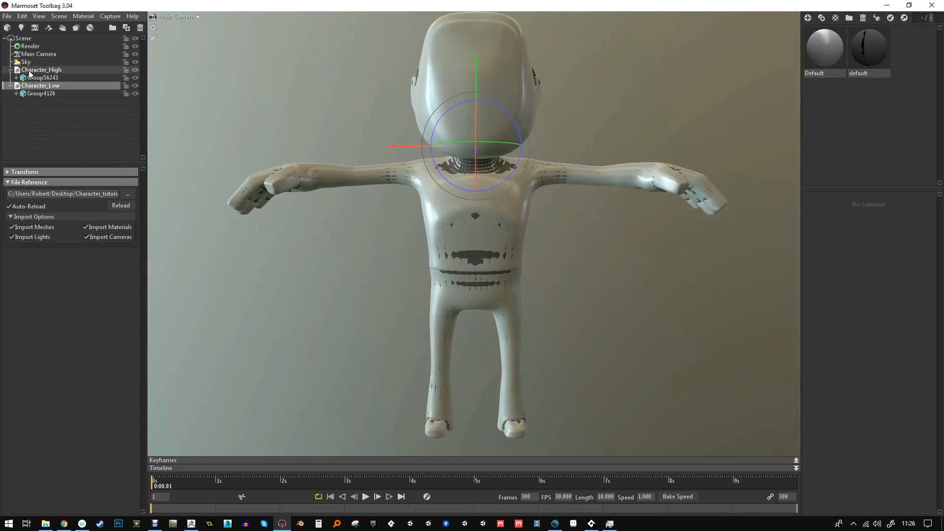
click(135, 86)
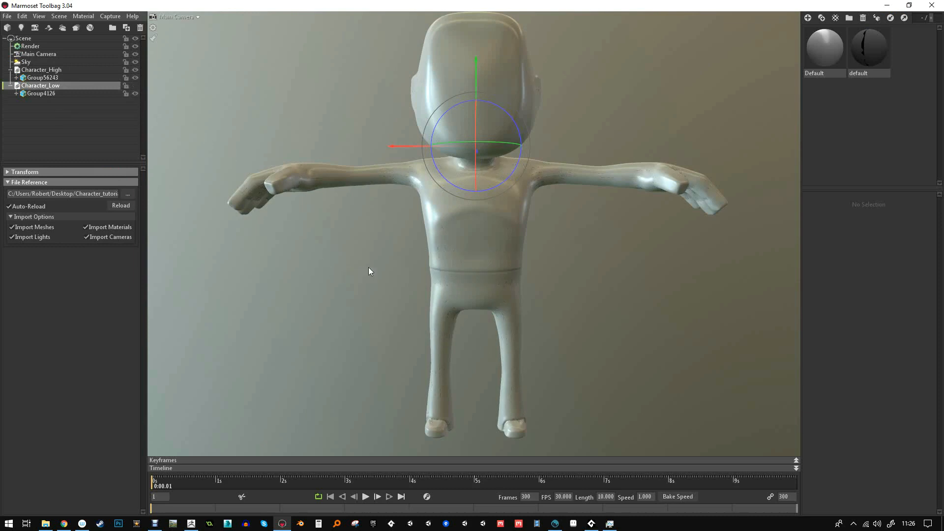
drag(338, 277, 390, 326)
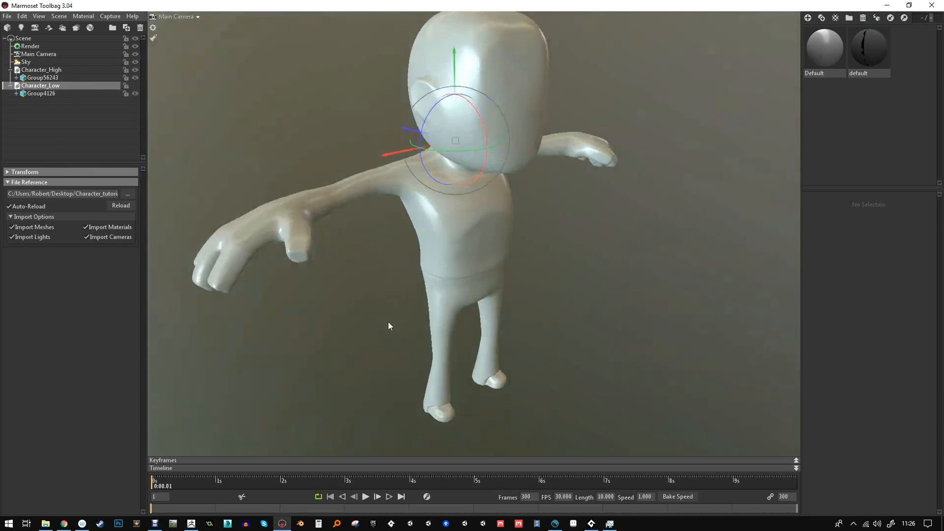
click(135, 85)
click(135, 70)
drag(246, 129, 303, 101)
- Set the default material's Horizon Smoothing to 0.893 and disable its albedo map
click(860, 69)
mouse_move(866, 266)
mouse_down()
mouse_move(893, 266)
mouse_move(865, 277)
mouse_up()
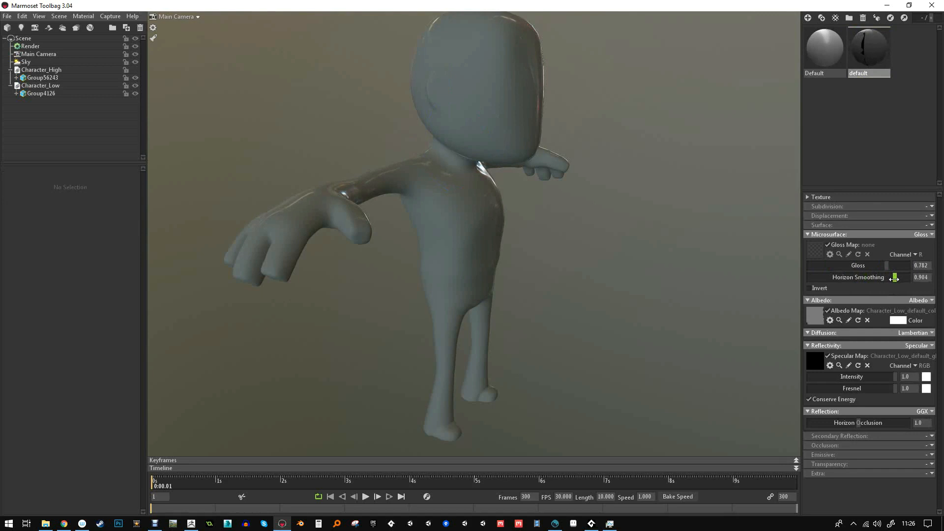
click(828, 311)
drag(638, 275, 568, 244)
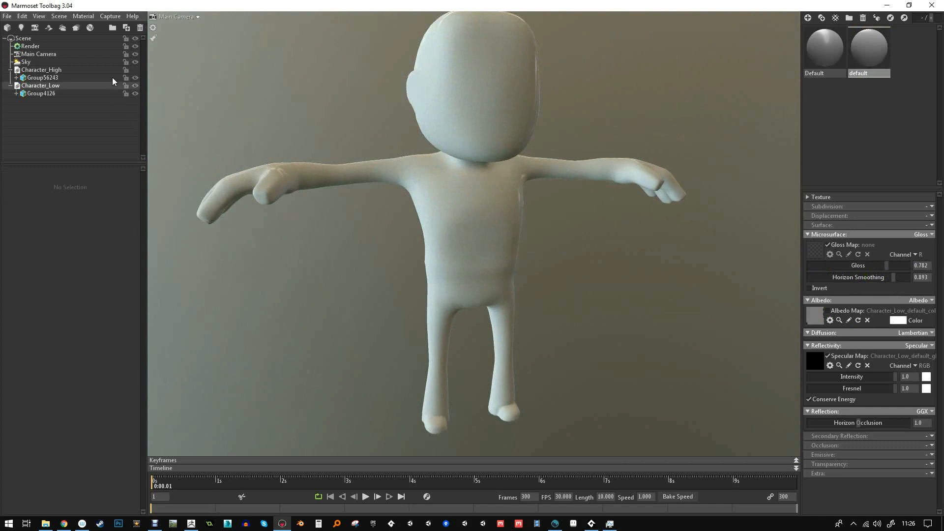
- Toggle the visibility of Character_High and Character_Low to compare their shapes, ending with both meshes shown
click(135, 69)
click(135, 85)
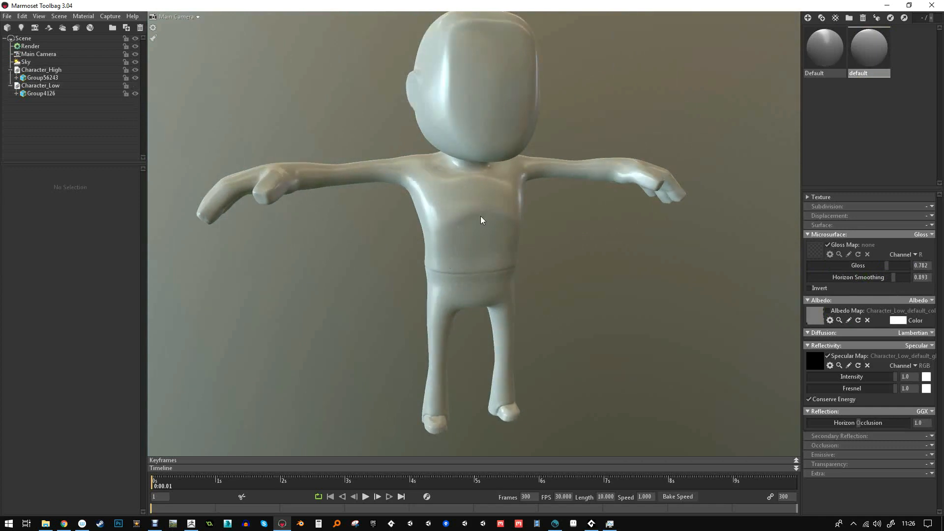
drag(384, 196, 354, 240)
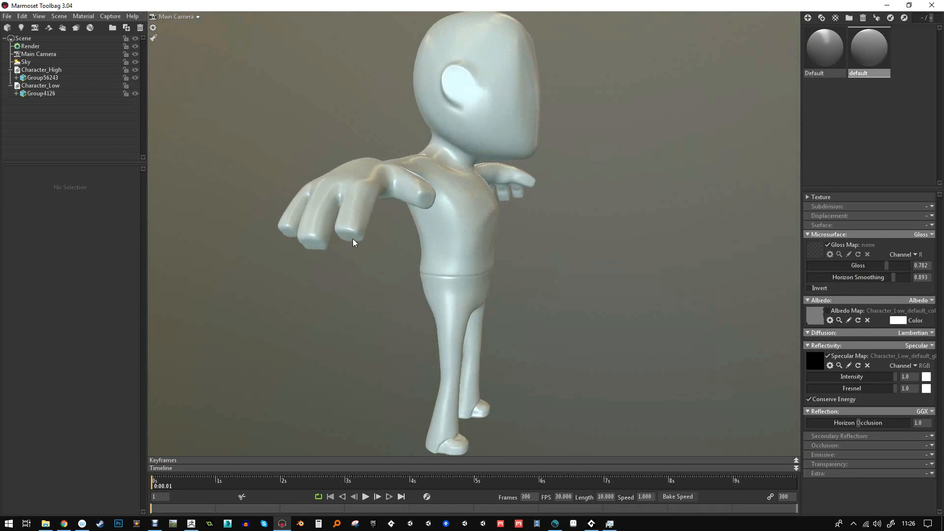
click(135, 85)
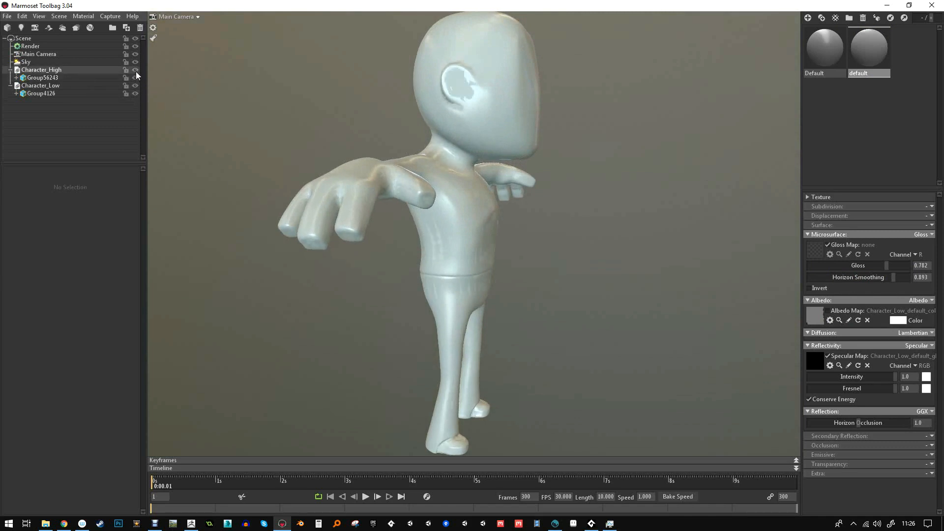
click(135, 69)
click(135, 70)
drag(203, 149, 240, 148)
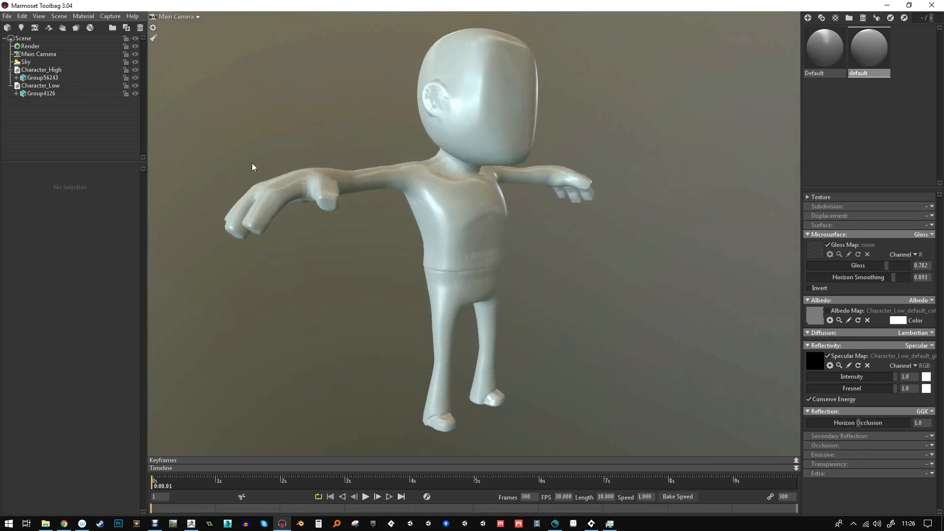
drag(368, 311, 440, 259)
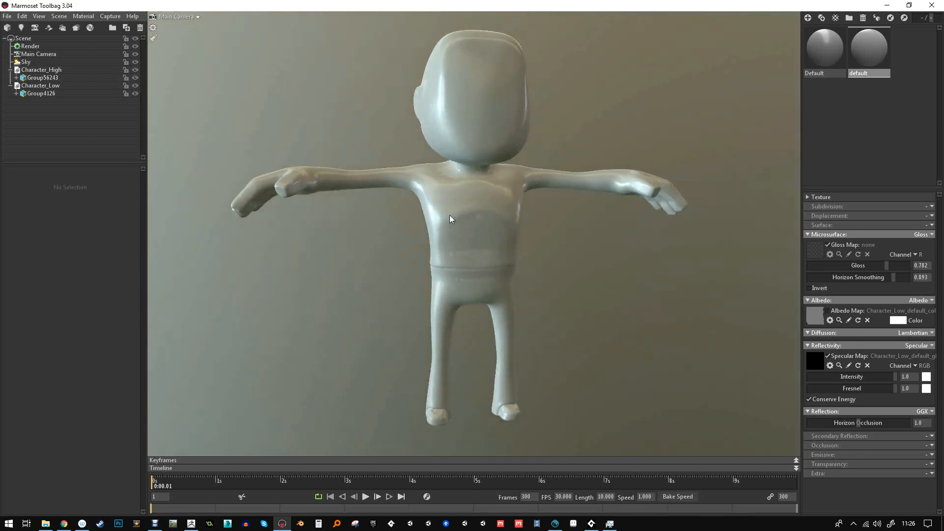
drag(379, 232, 146, 145)
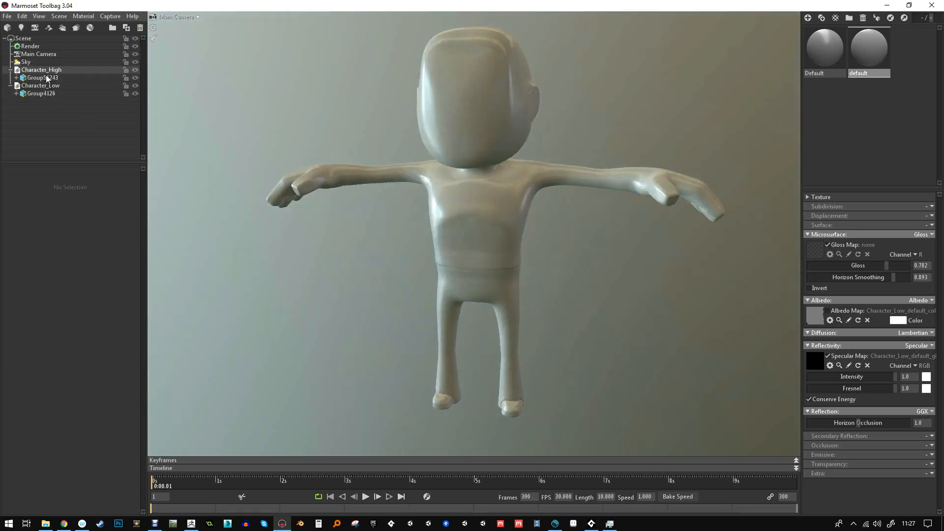
- Create a baker, place Character_Low in its Low group and Character_High in its High group, and select the Low group
click(55, 70)
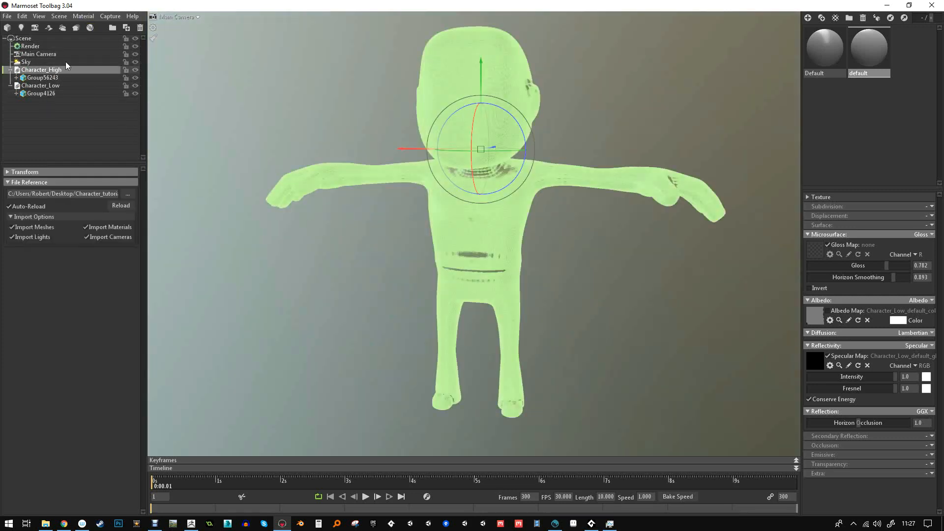
click(76, 27)
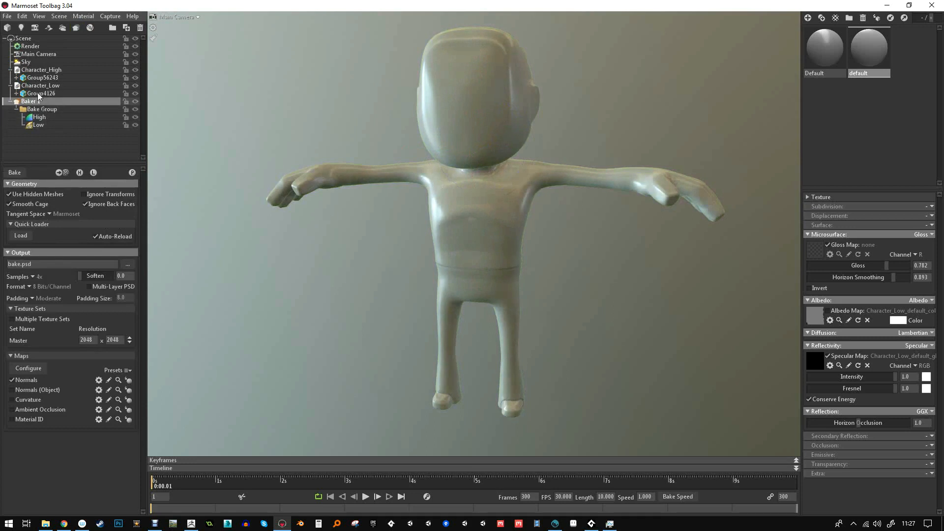
drag(36, 87, 36, 127)
drag(49, 70, 42, 102)
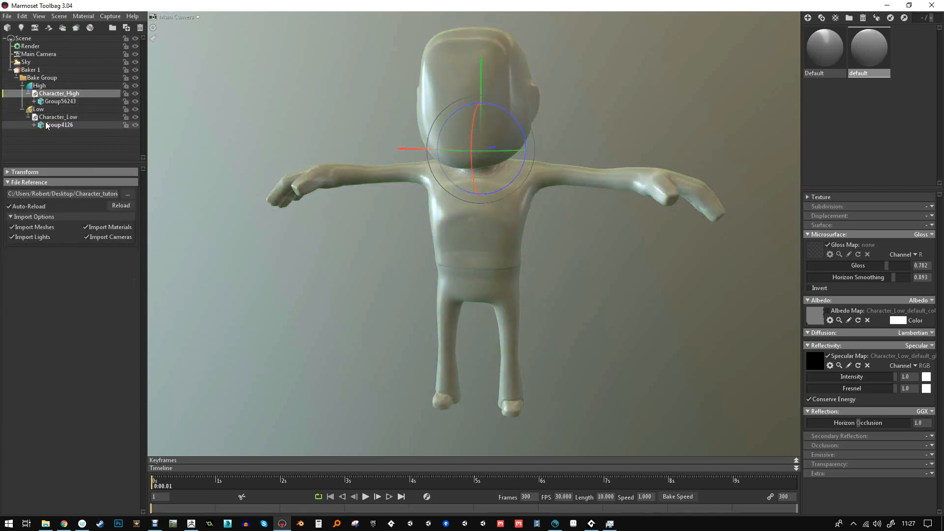
click(32, 111)
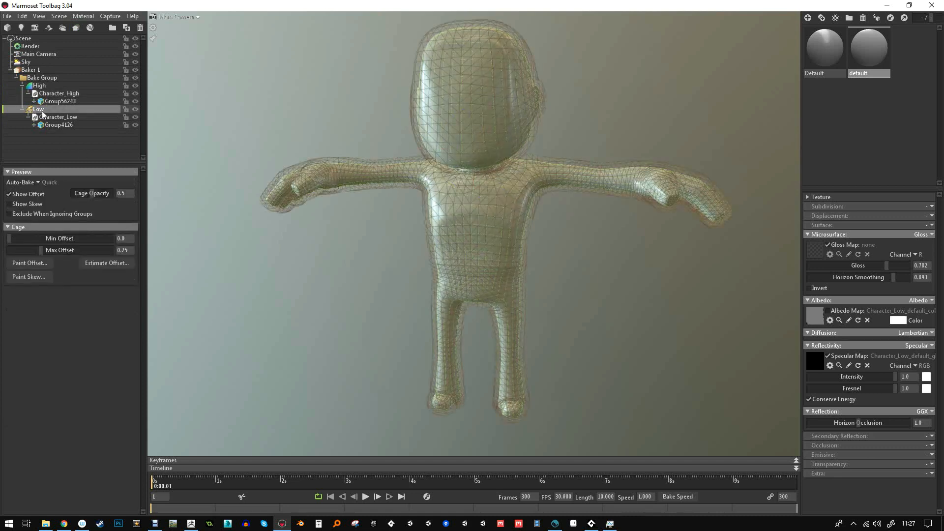
- Lower the Low group's Max Offset to 0.029 and save the baker output as the Photoshop document Bake in the _Textures folder
scroll(288, 200, up, 3)
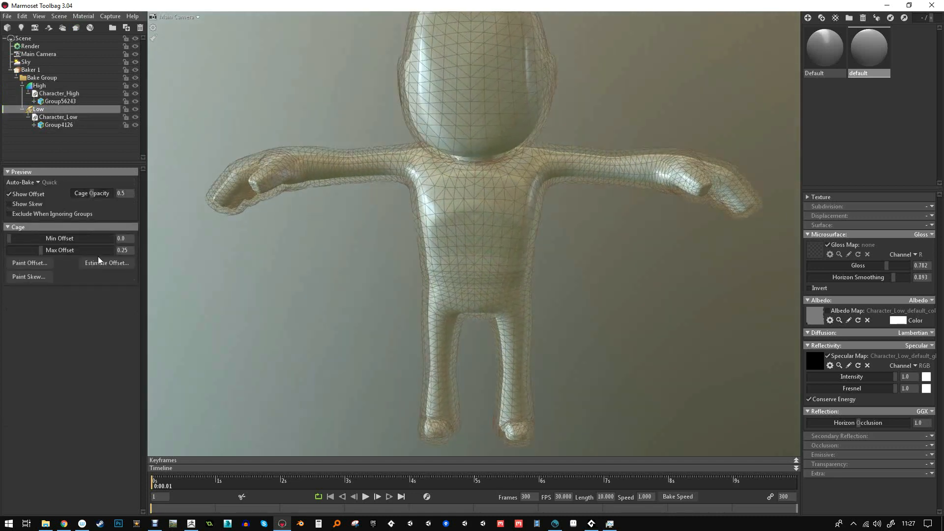
mouse_move(39, 252)
mouse_down()
mouse_move(5, 251)
mouse_move(23, 249)
mouse_up()
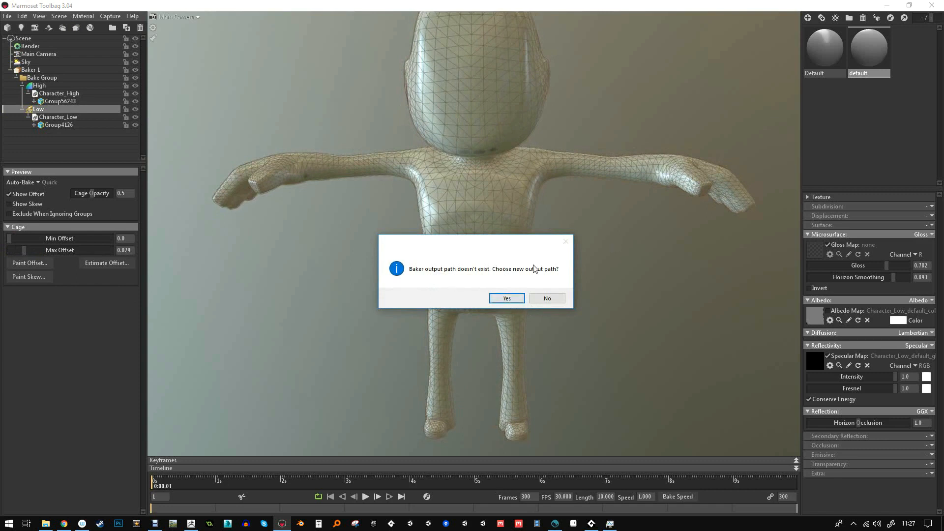
click(507, 299)
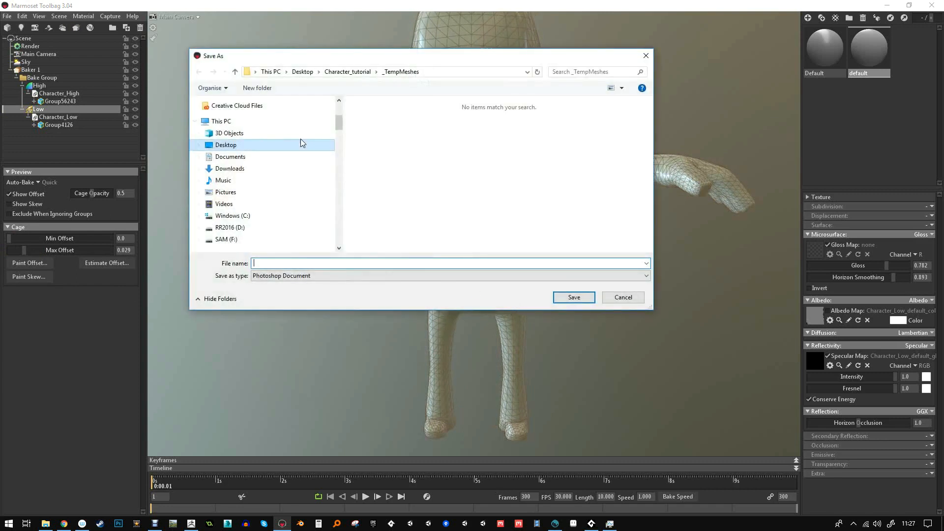
click(356, 73)
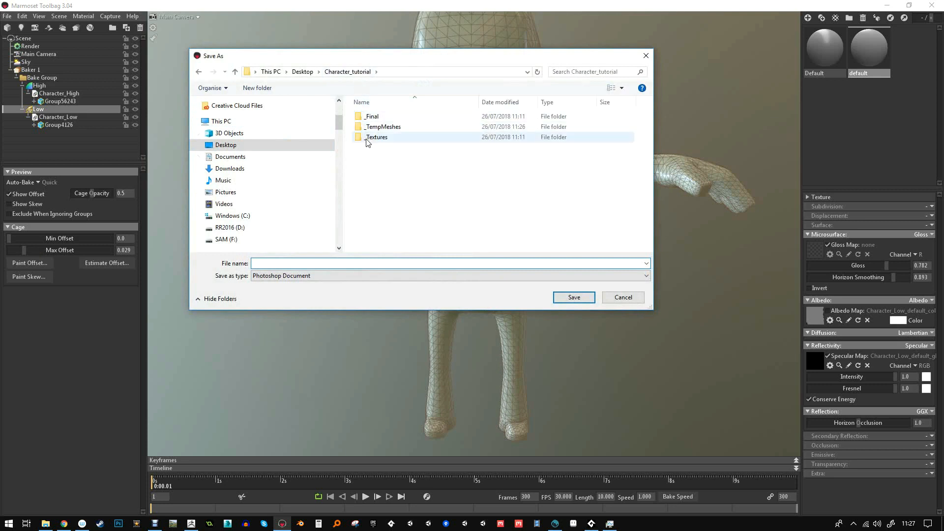
double_click(368, 135)
click(304, 259)
text(Bak)
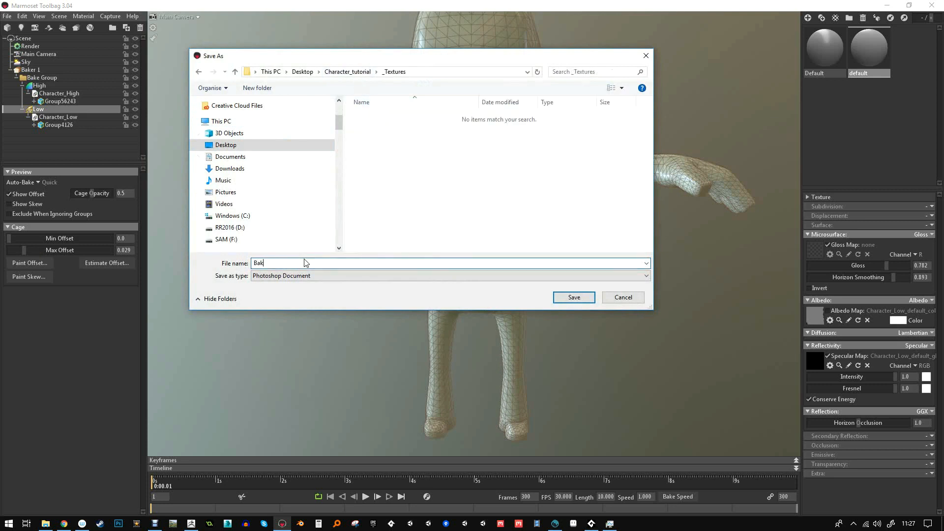
text(e)
key(Return)
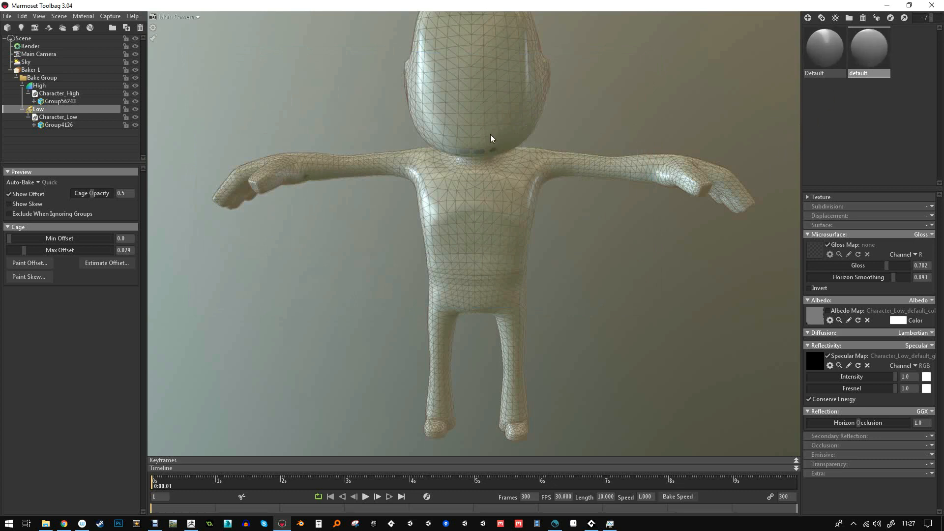
click(828, 67)
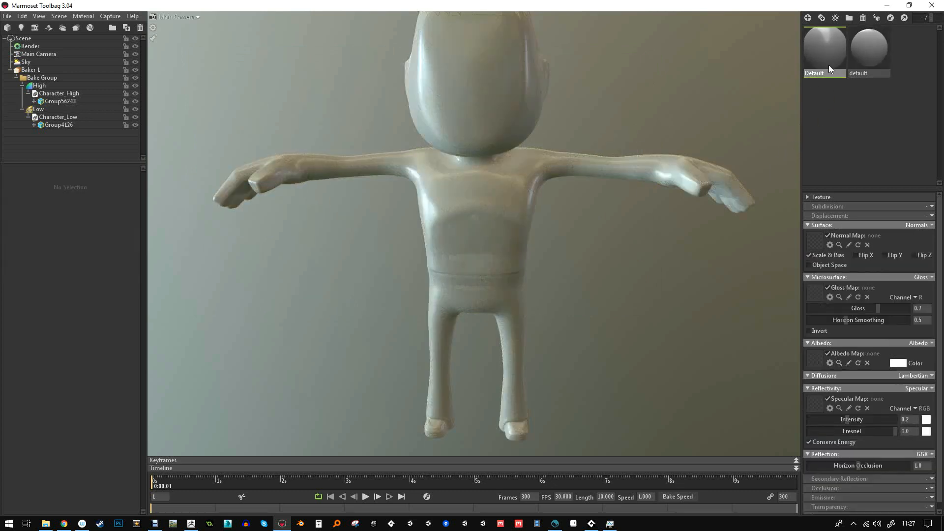
click(895, 364)
mouse_move(267, 410)
mouse_down()
mouse_move(302, 384)
mouse_move(143, 382)
mouse_move(174, 393)
mouse_move(303, 367)
mouse_move(276, 373)
mouse_move(100, 352)
mouse_up()
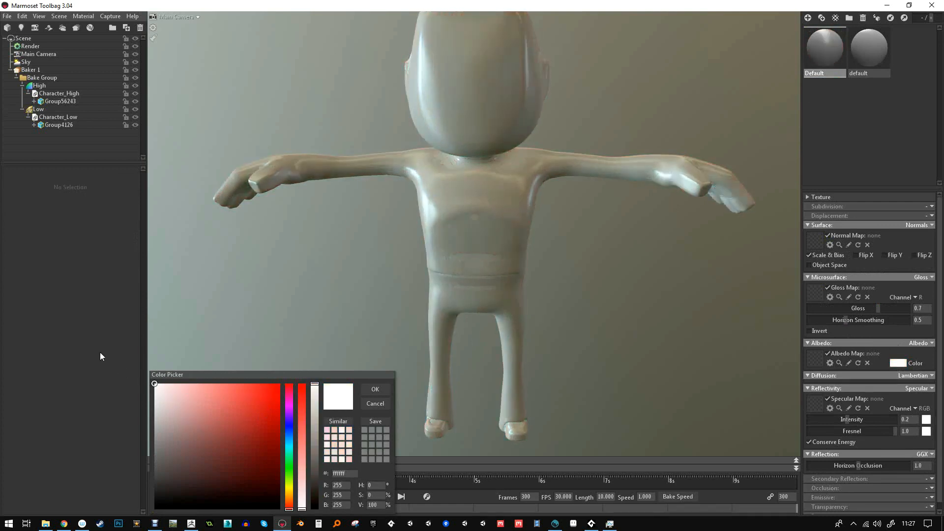
click(375, 389)
- Set the albedo color of the low-poly mesh's default material to pure red
click(872, 55)
click(903, 321)
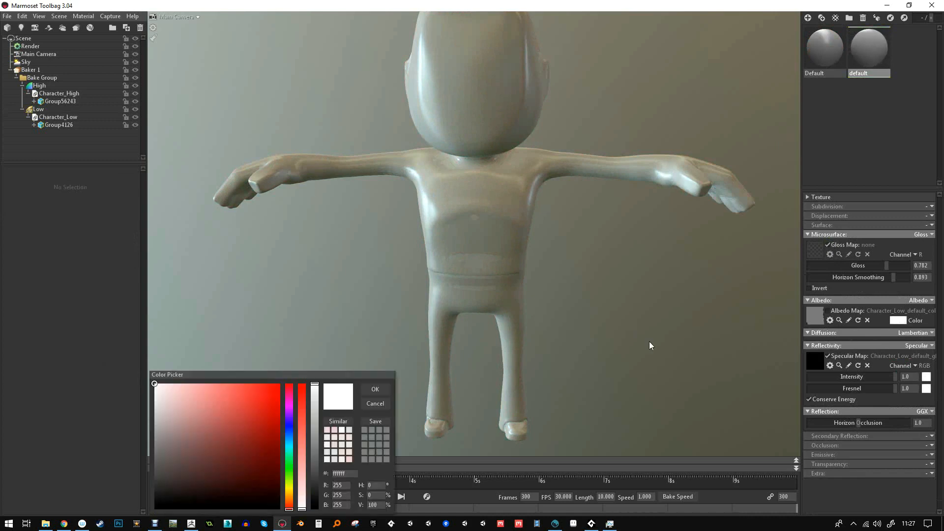
drag(259, 411, 298, 369)
click(374, 389)
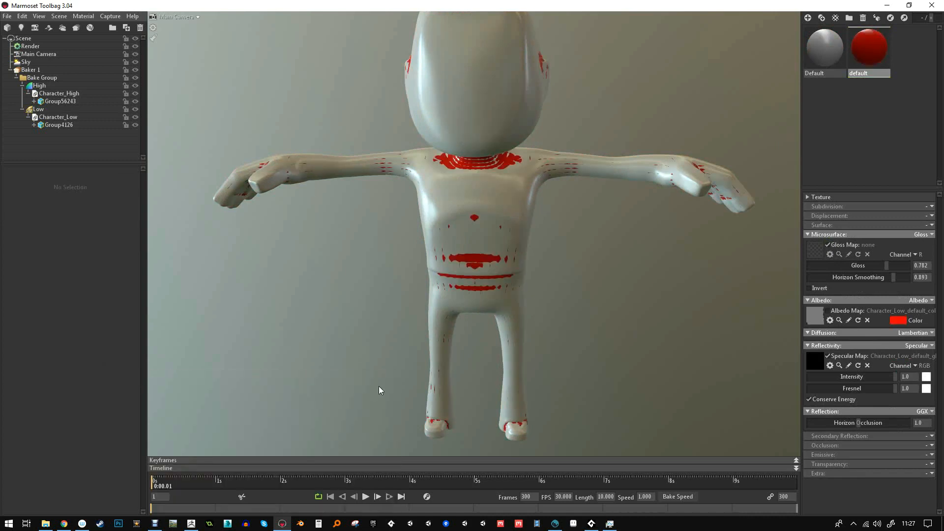
- Set the albedo color of the high-poly mesh's Default material to light blue, 789dff
click(826, 49)
click(897, 363)
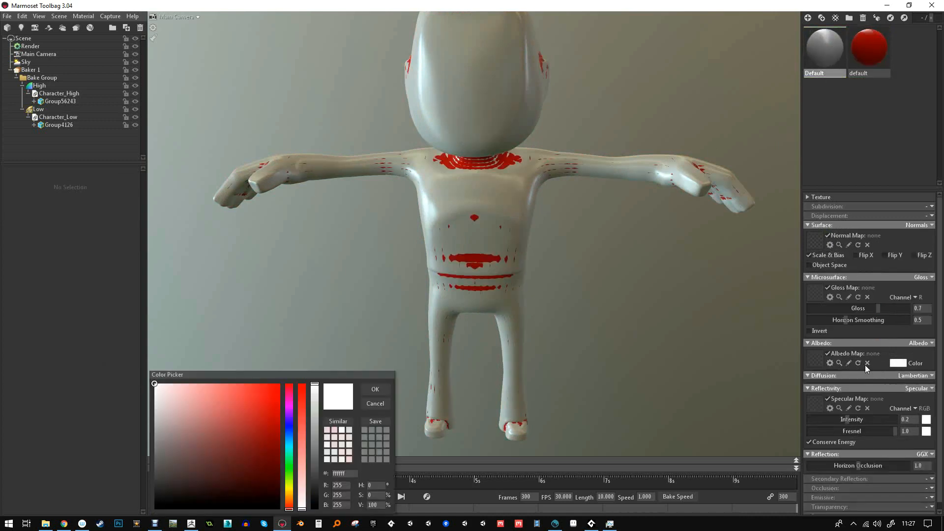
click(287, 431)
drag(227, 399, 221, 384)
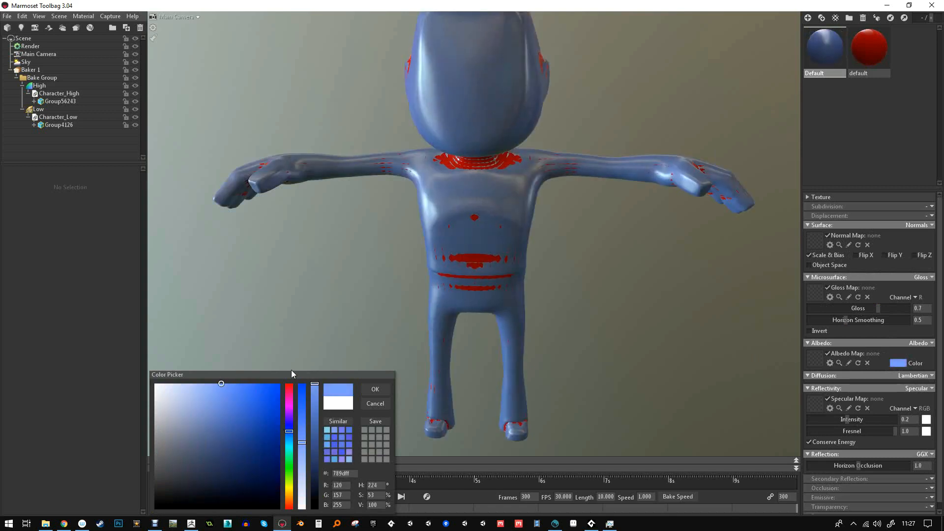
click(374, 391)
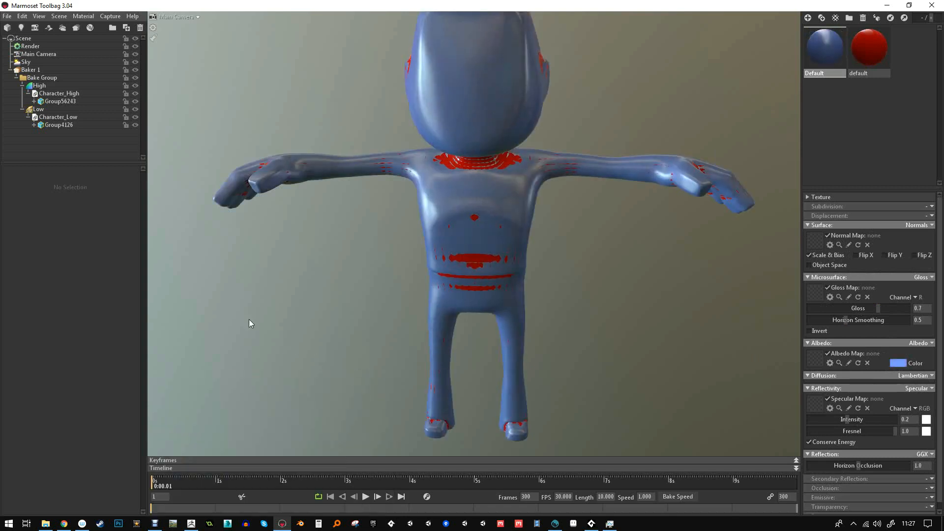
- Raise the Low group's Max Offset to 0.063 and check that the cage encloses the whole character
click(52, 108)
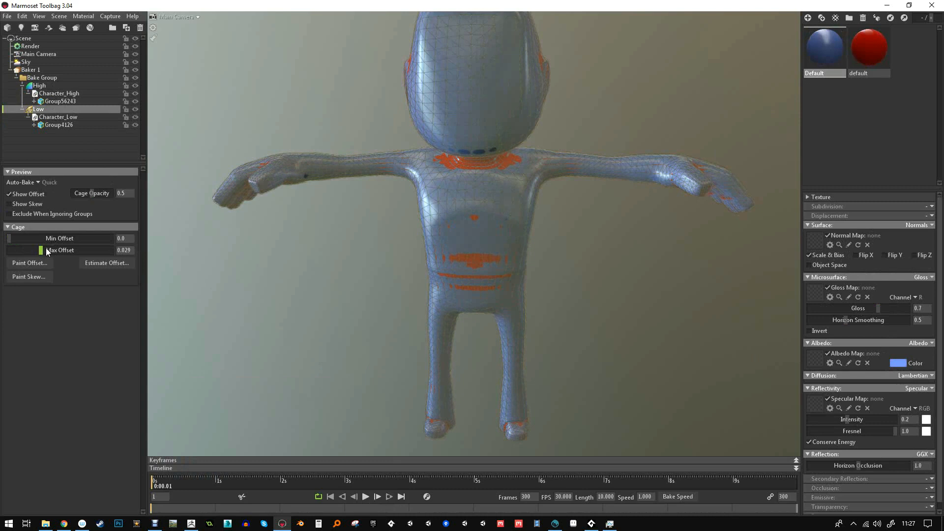
drag(40, 250, 50, 250)
drag(609, 298, 428, 309)
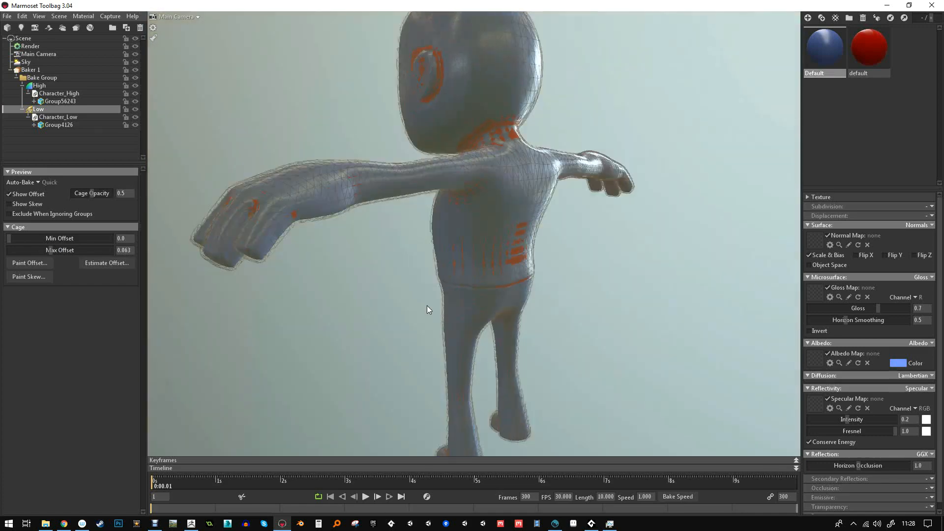
- Toggle the Low group's visibility to compare both meshes, then look over the settings of Baker 1 and the Low group
click(135, 109)
drag(363, 143, 556, 248)
click(134, 109)
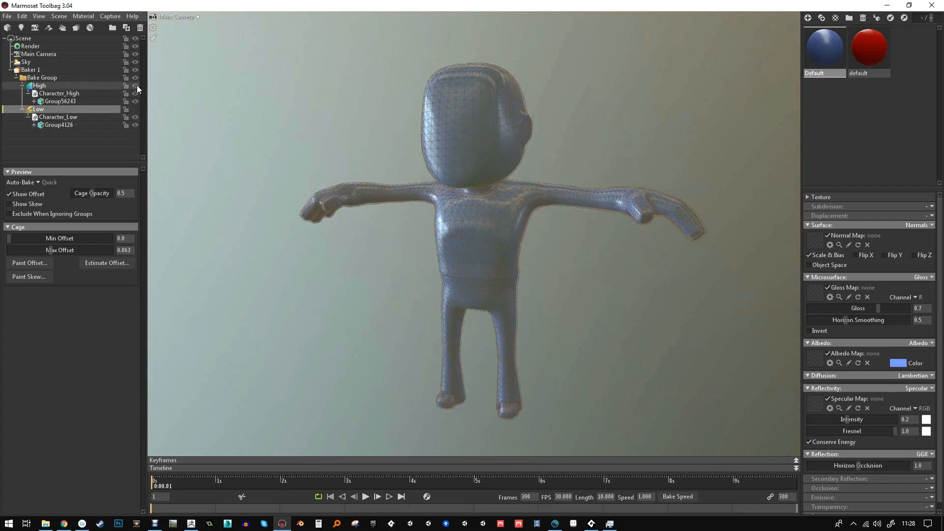
click(135, 108)
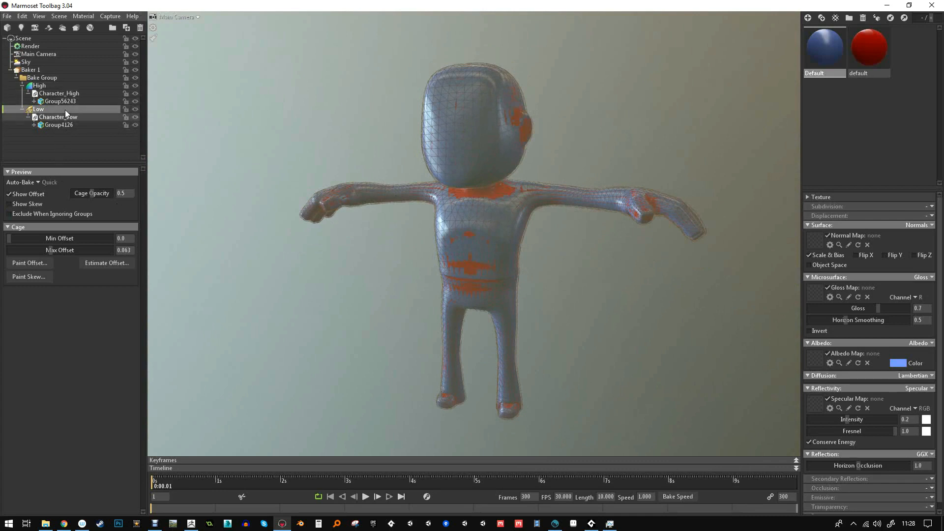
click(40, 71)
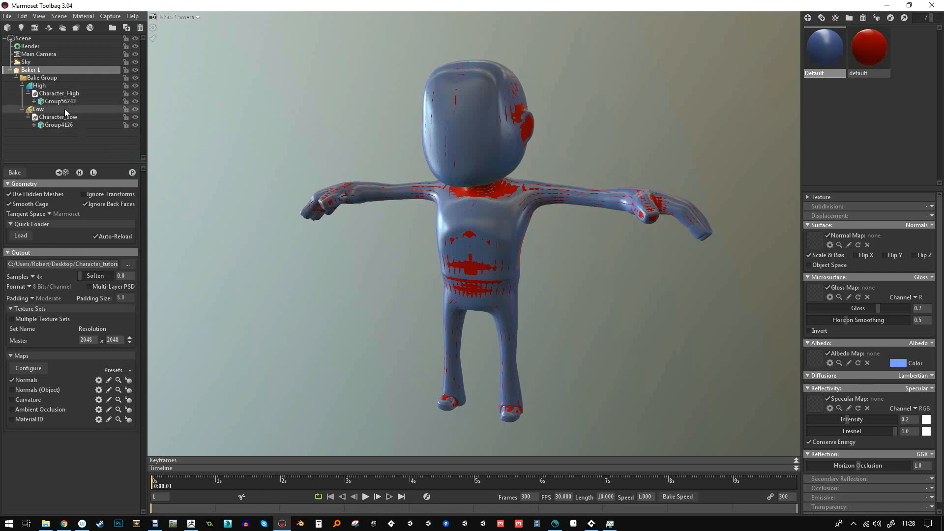
click(46, 112)
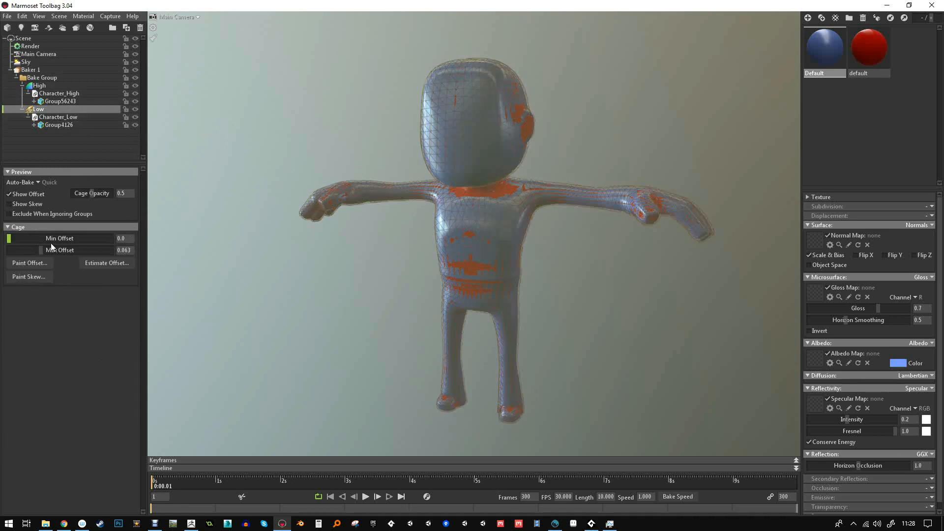
- Add Vertex Color to the list of maps available in Baker 1
click(18, 70)
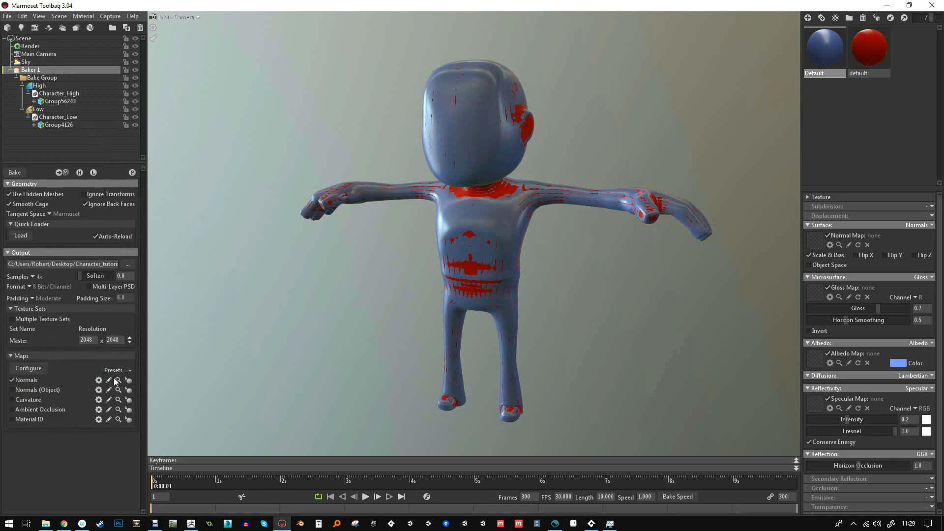
click(28, 368)
click(190, 356)
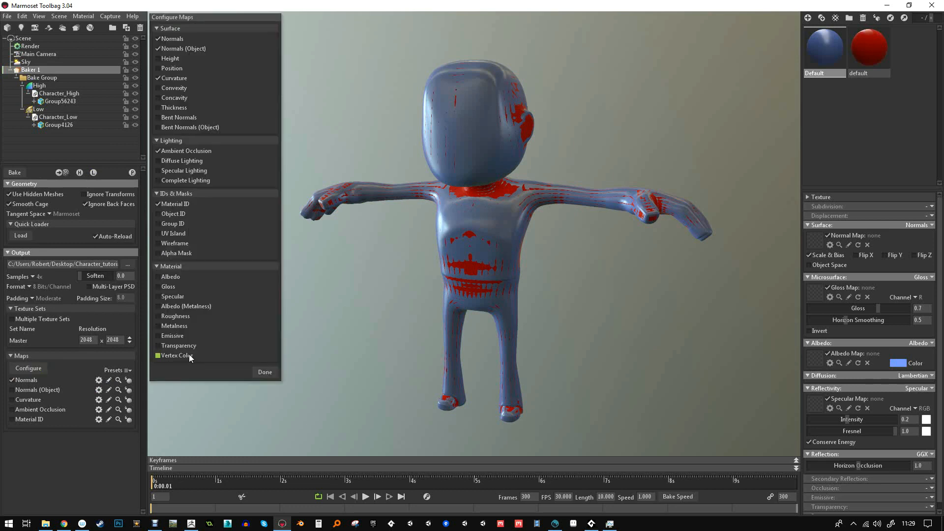
click(266, 372)
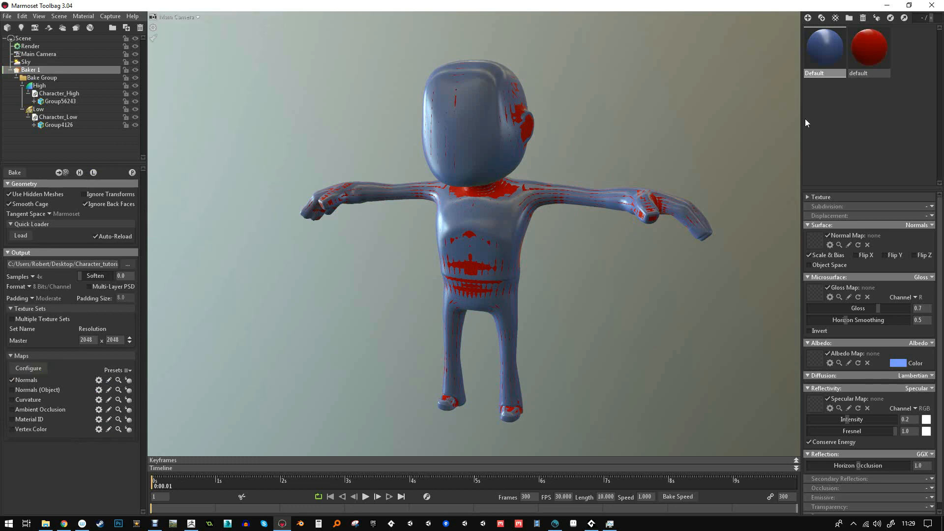
- Switch the Default material's albedo type to Vertex Color and set its albedo color to white
click(833, 58)
click(925, 226)
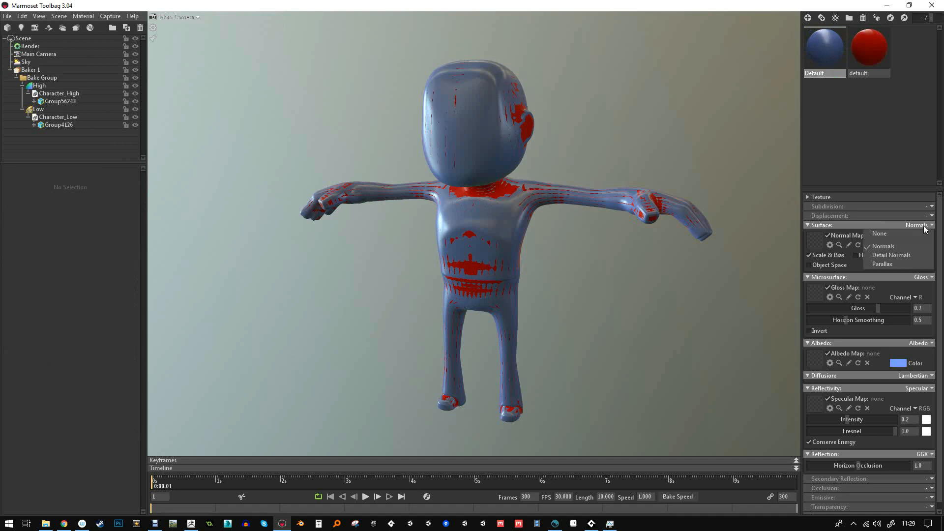
click(927, 343)
click(899, 375)
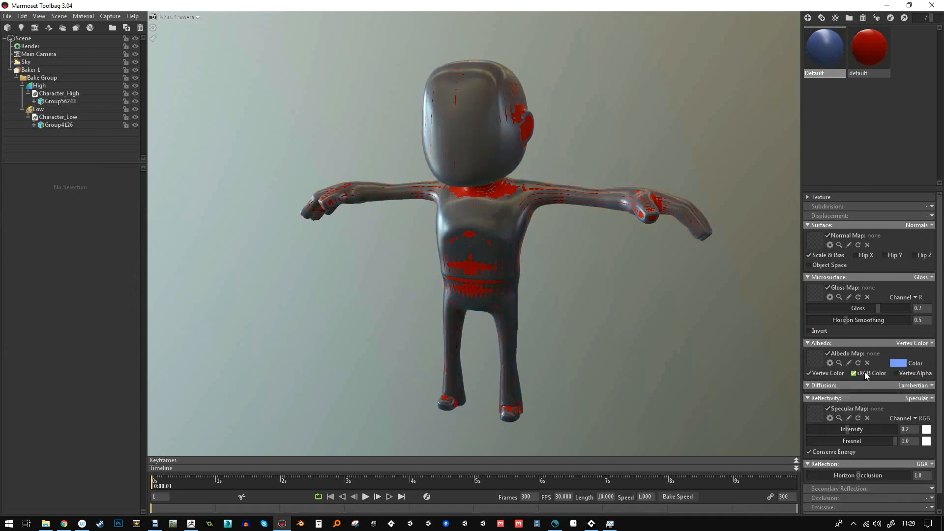
click(898, 363)
drag(227, 413, 135, 350)
click(375, 389)
- Hide the Low group and lower the Default material's Gloss to 0.257
drag(393, 288, 751, 124)
click(135, 109)
drag(516, 277, 461, 273)
drag(864, 308, 837, 308)
- Examine the vertex-painted high-poly character's skin and clothing from several angles and distances
drag(628, 335, 715, 352)
scroll(400, 222, up, 5)
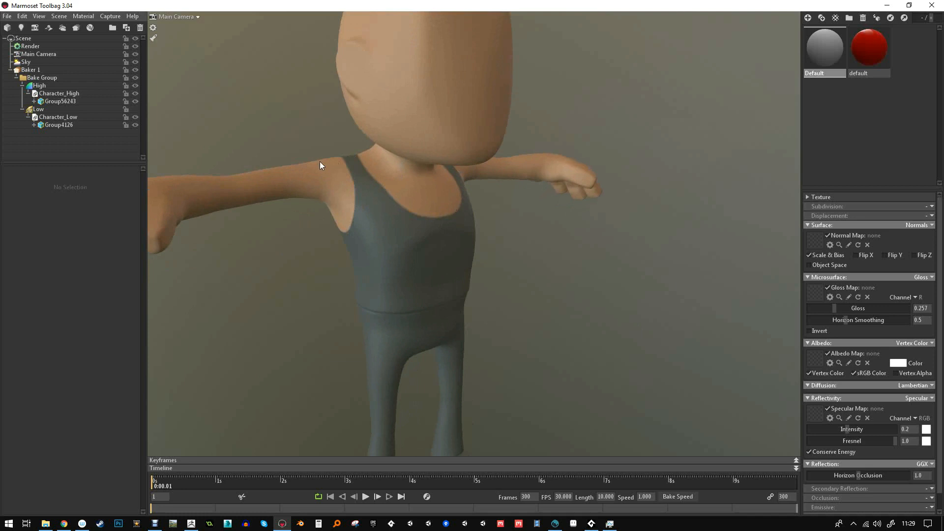
scroll(330, 248, down, 3)
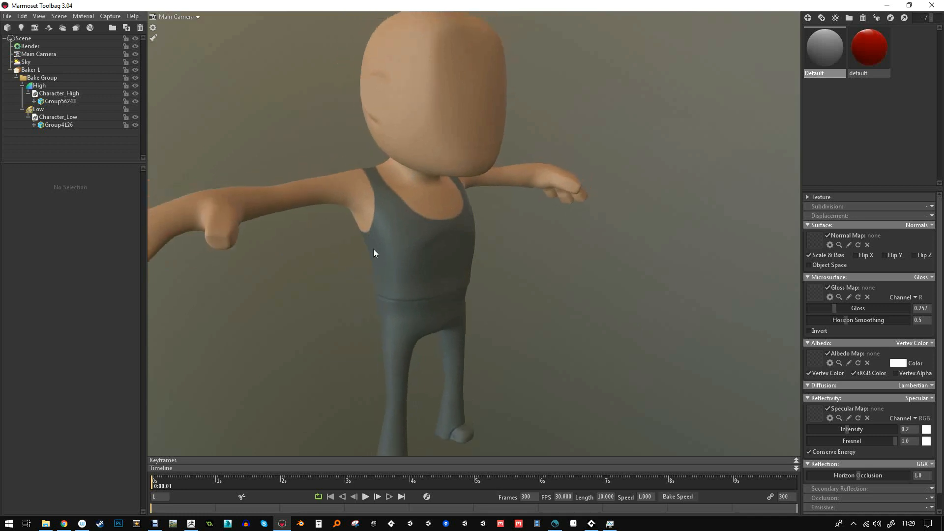
scroll(374, 254, down, 1)
middle_drag(373, 250, 419, 187)
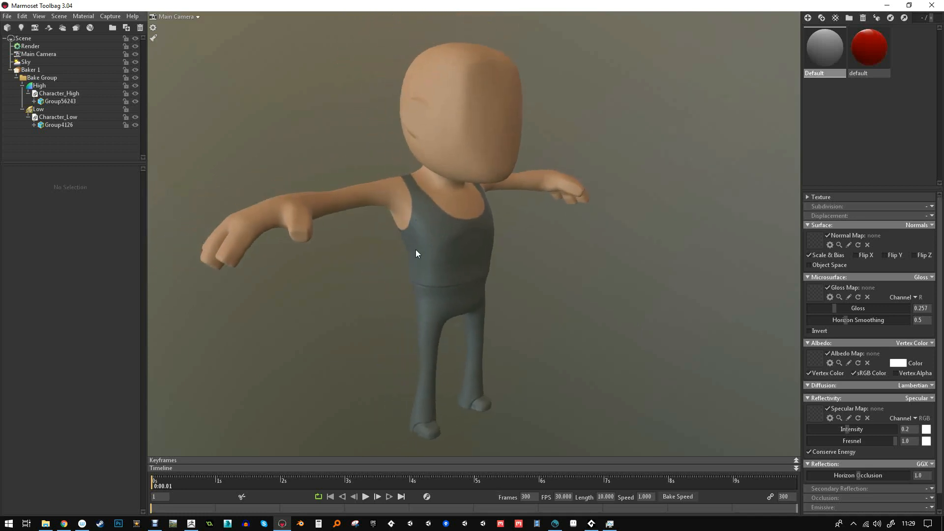
drag(426, 244, 365, 261)
scroll(378, 254, up, 2)
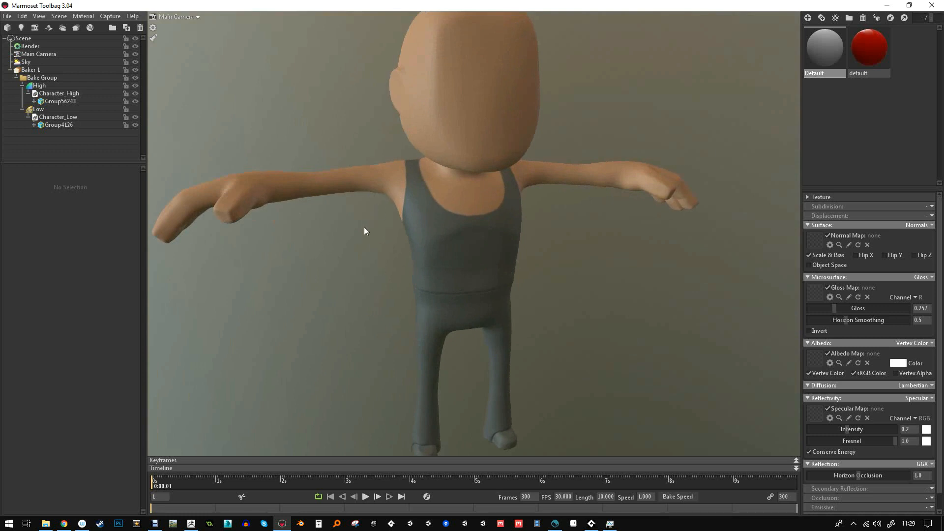
scroll(367, 224, down, 1)
middle_drag(381, 206, 419, 201)
drag(337, 219, 464, 196)
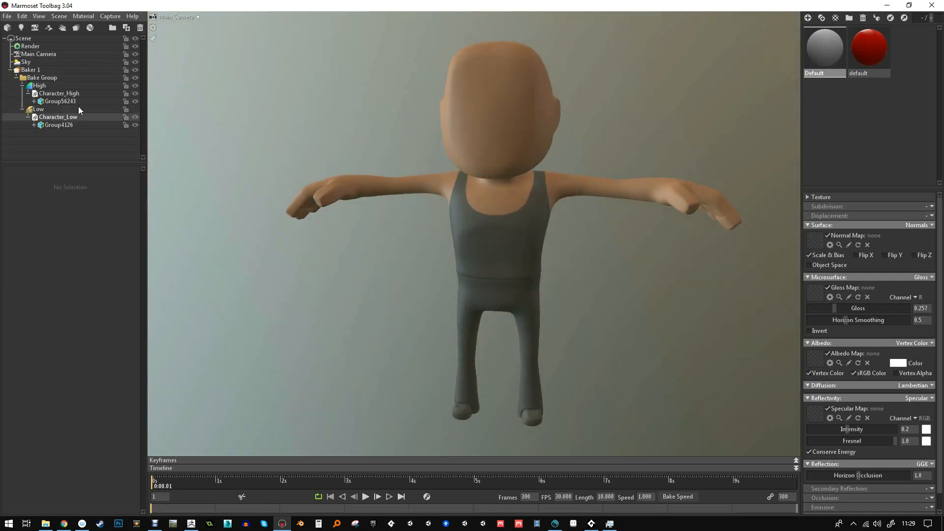
- Show the Low group again and preview Baker 1's Normals bake on the low-poly mesh
click(135, 108)
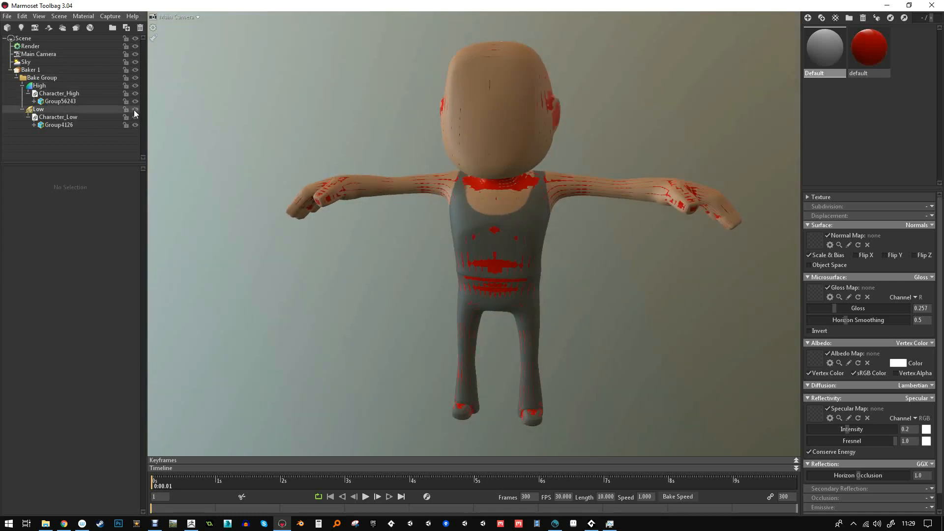
click(55, 112)
click(39, 69)
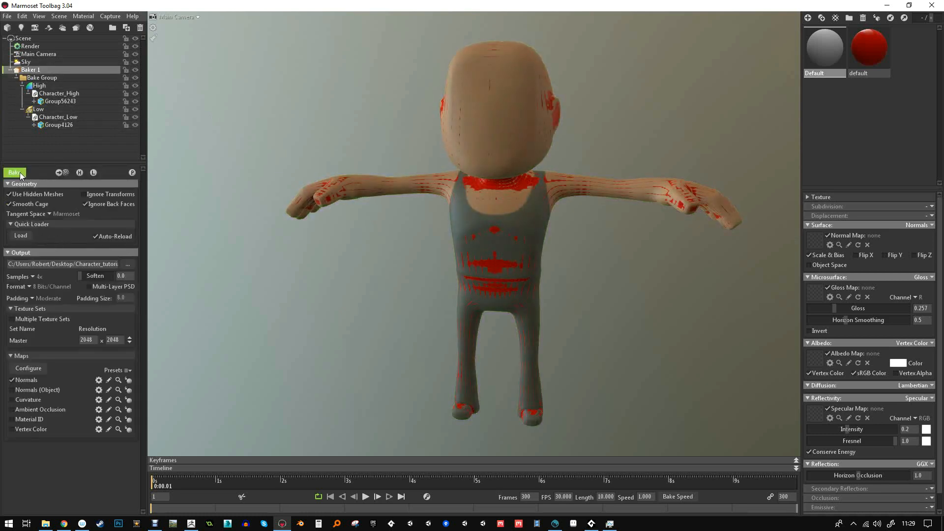
click(133, 173)
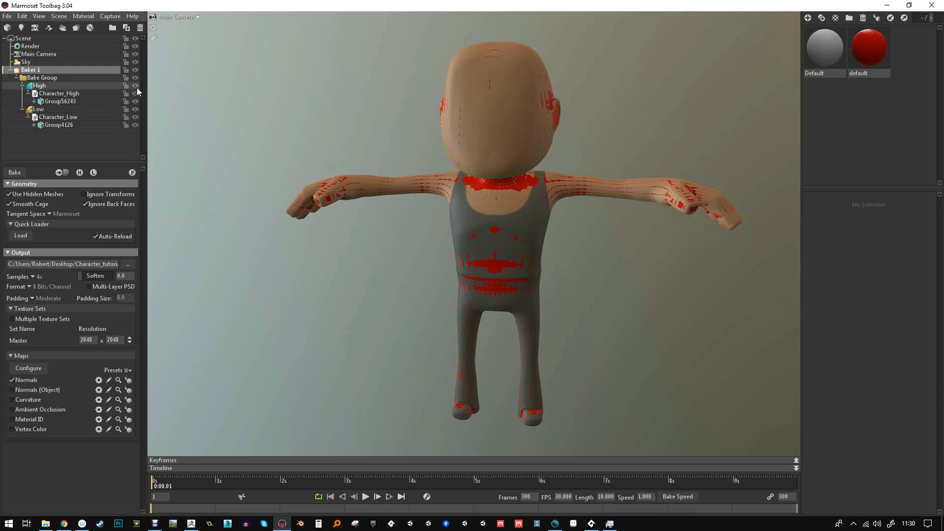
- Hide the High group and inspect the baked normal map in the default material and on the low-poly character
click(79, 172)
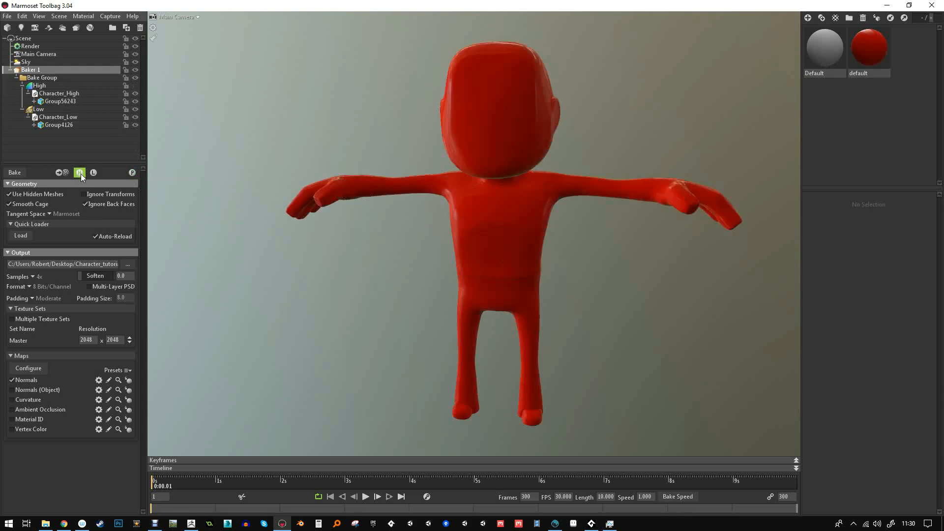
click(876, 62)
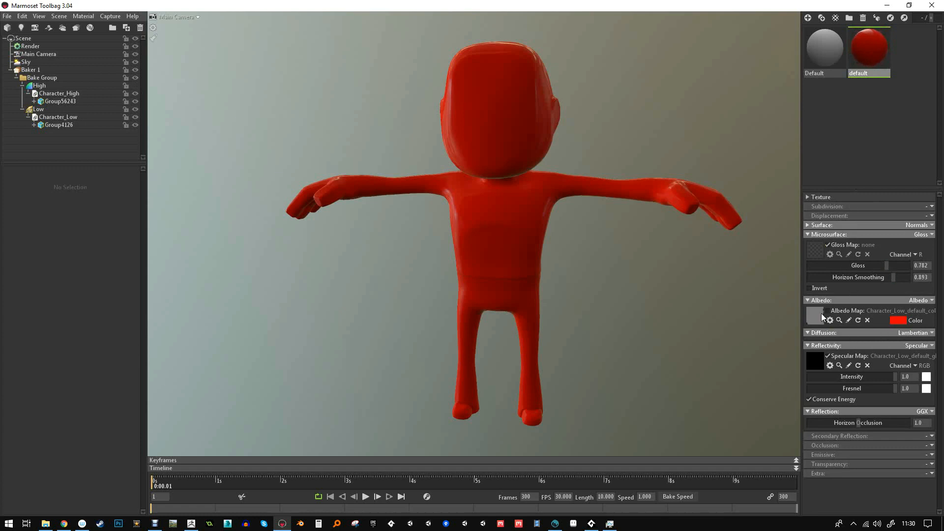
click(836, 228)
drag(795, 251, 765, 299)
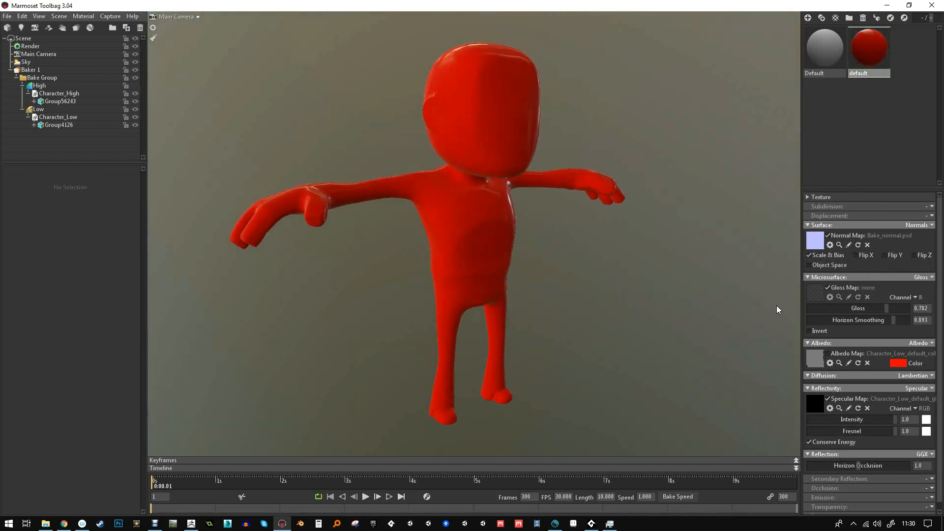
- Enable the Vertex Color map in Baker 1 and bake the maps again
click(820, 354)
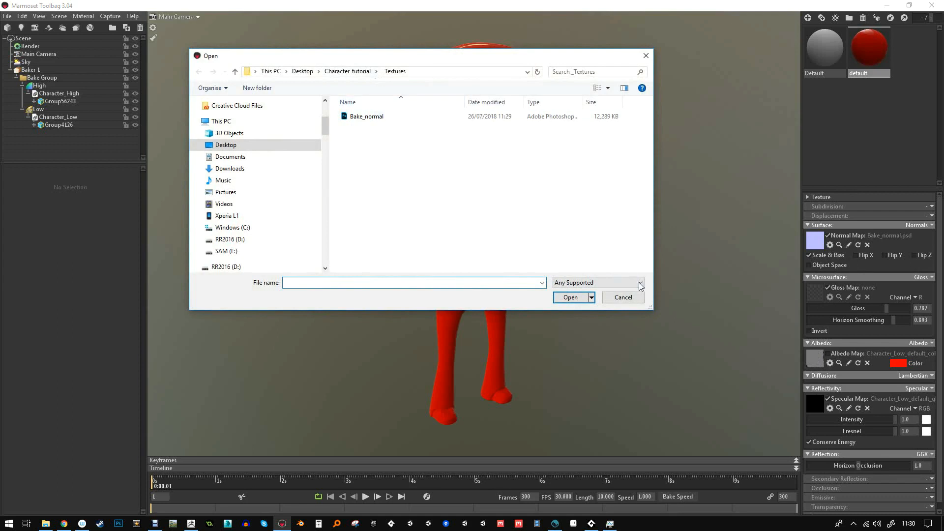
click(628, 298)
click(31, 70)
click(12, 430)
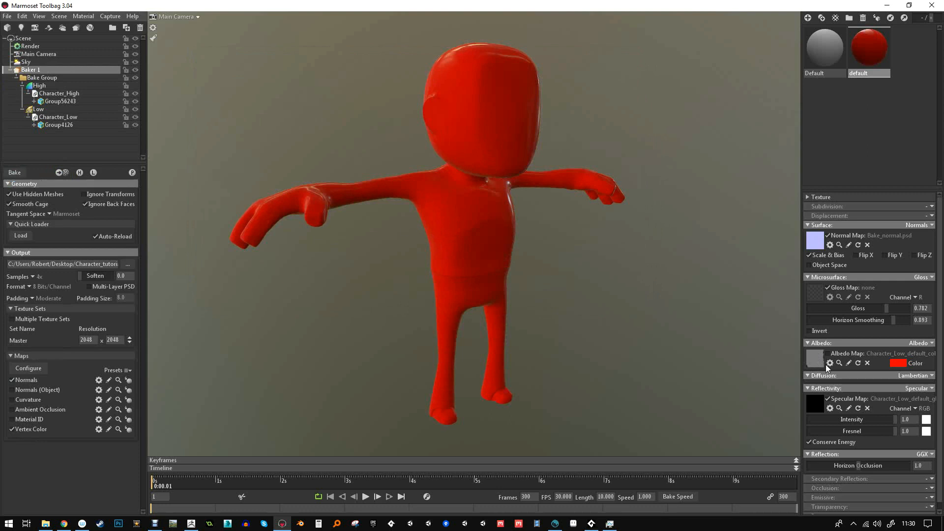
click(130, 174)
- Load Bake_vertexcolor as the Albedo Map of the red default material
click(872, 49)
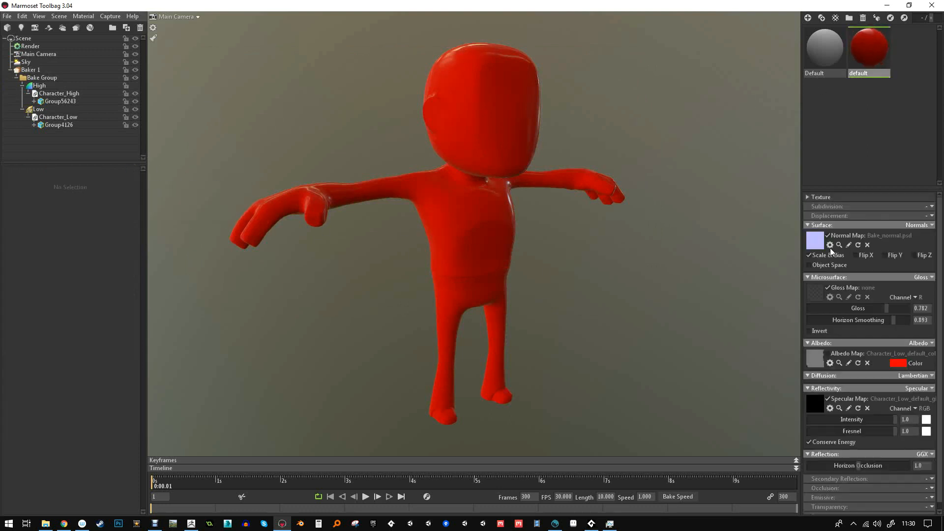
click(816, 360)
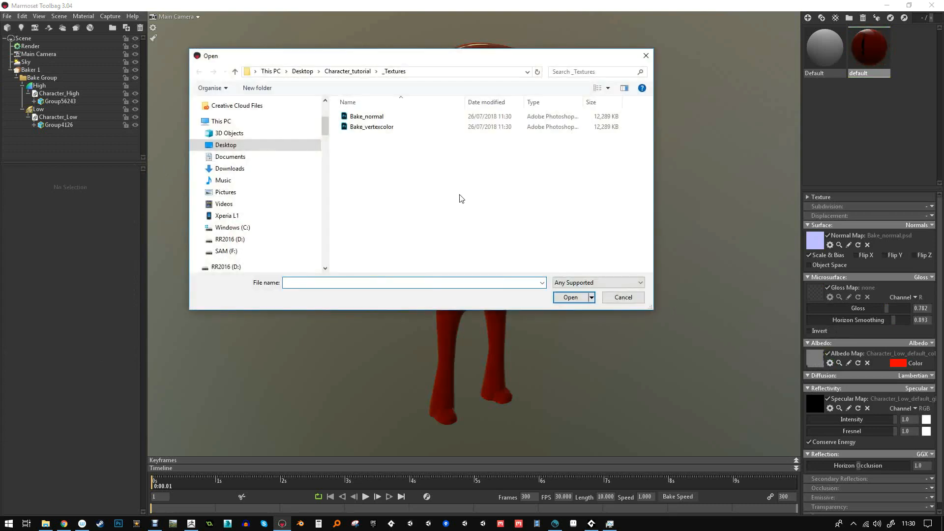
double_click(382, 128)
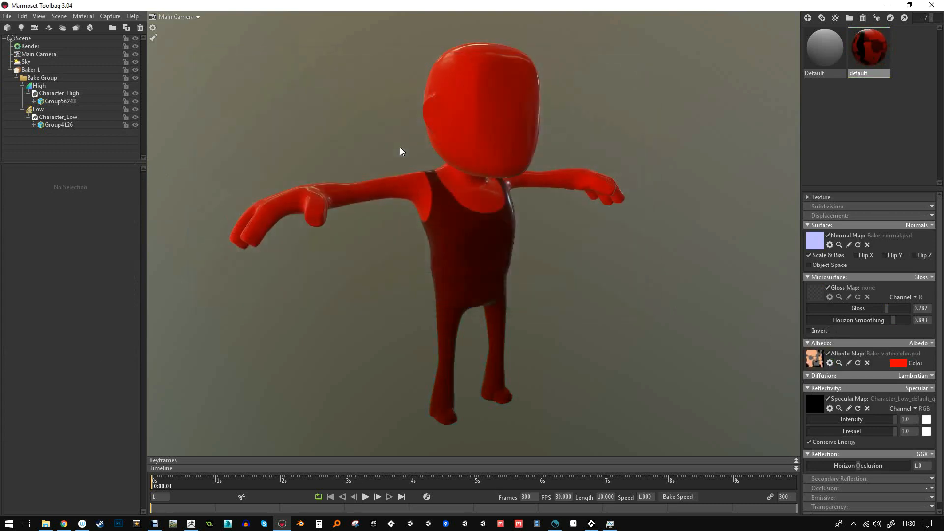
- Set the default material's albedo color to white (ffffff)
click(900, 364)
drag(230, 411, 132, 370)
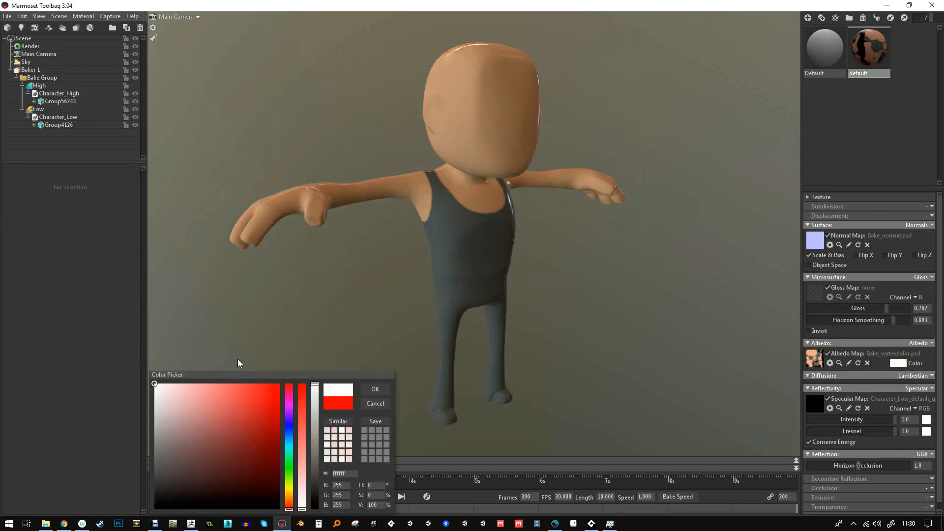
click(375, 389)
- View the character from the front, hide the Low group and show the High group to compare the bake
drag(642, 314, 595, 257)
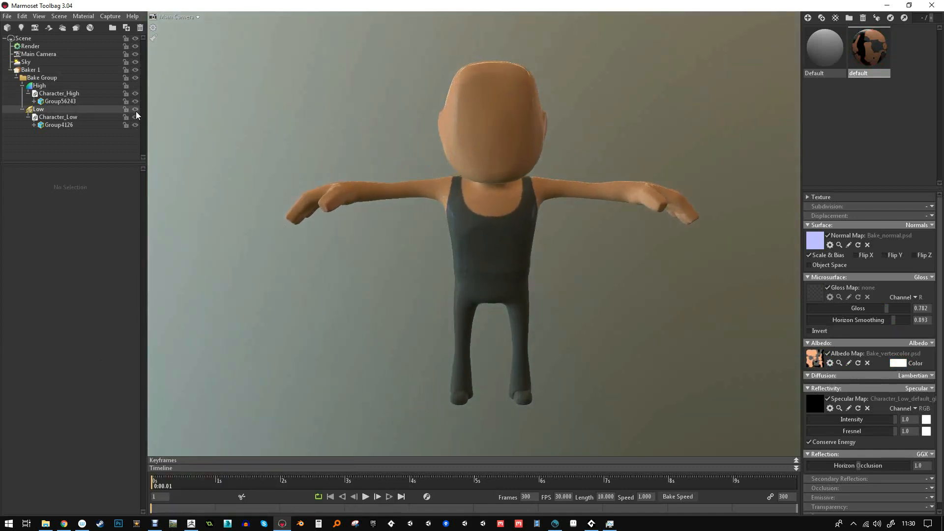
click(135, 109)
click(135, 86)
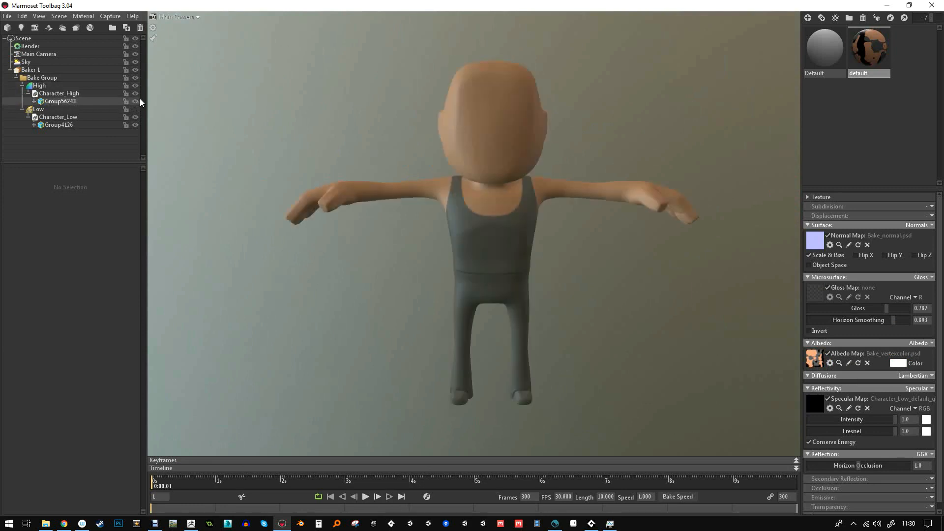
- Set the Gloss of the high-poly's gray Default material to 0.4
drag(887, 312, 941, 321)
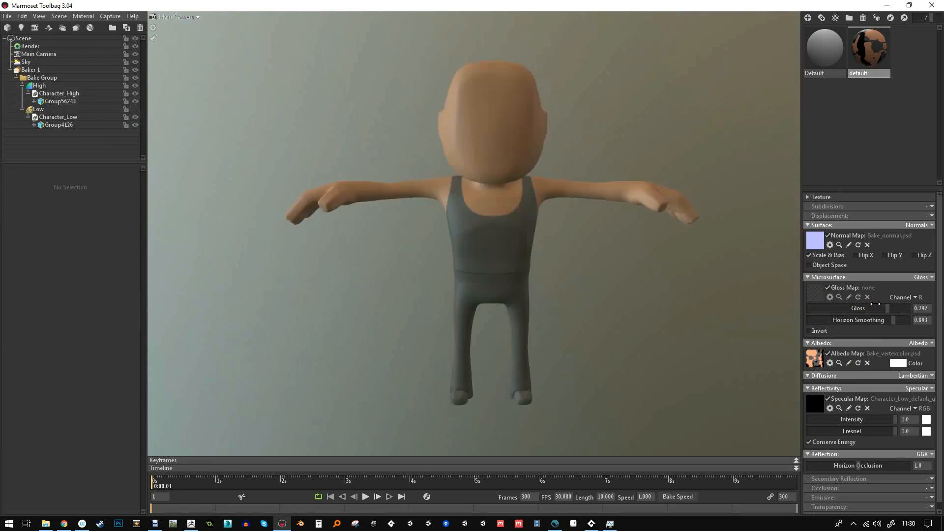
click(825, 50)
mouse_move(849, 309)
mouse_down()
mouse_move(862, 314)
mouse_move(852, 314)
mouse_up()
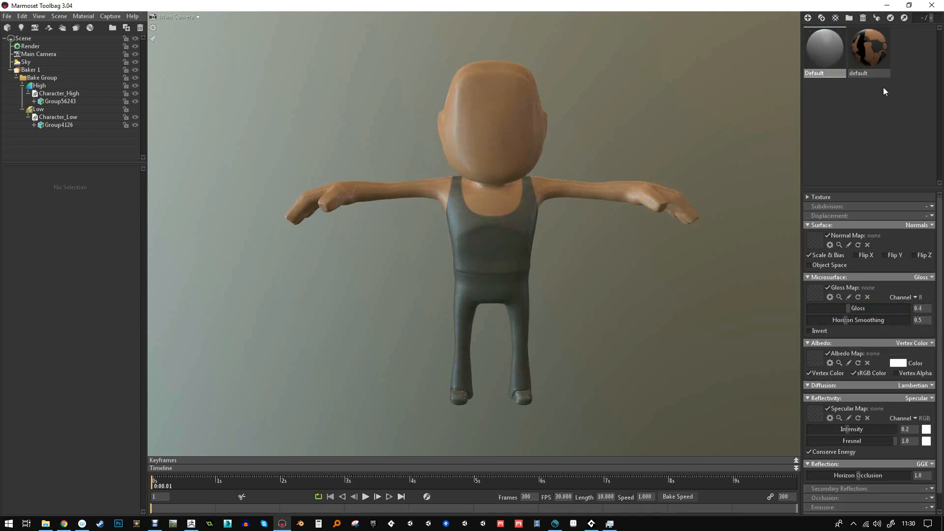
- Set the low-poly's textured default material to Gloss 0.4 and Horizon Smoothing 0.0
click(870, 52)
text(.4)
key(Return)
drag(898, 323, 795, 318)
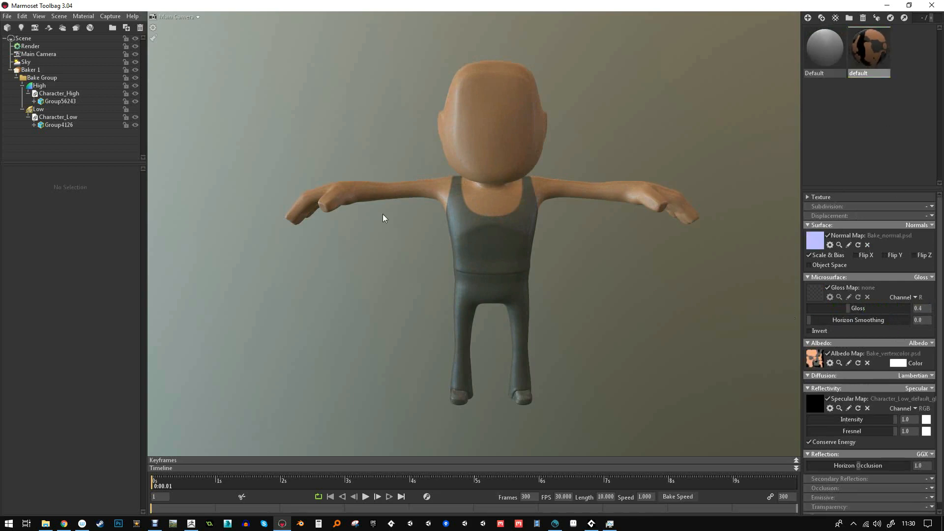
- Switch the visible mesh between the Low and High groups to compare the baked result with the original
click(135, 109)
click(135, 86)
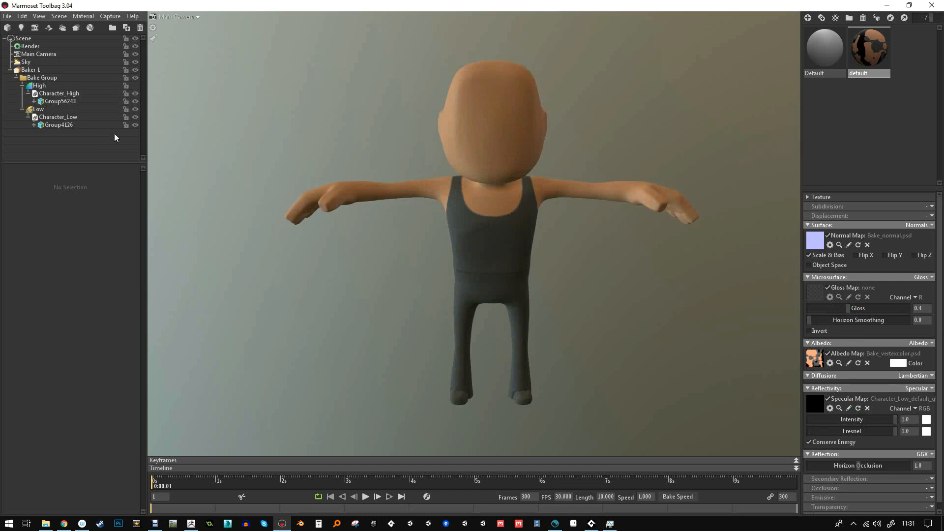
click(135, 85)
click(135, 109)
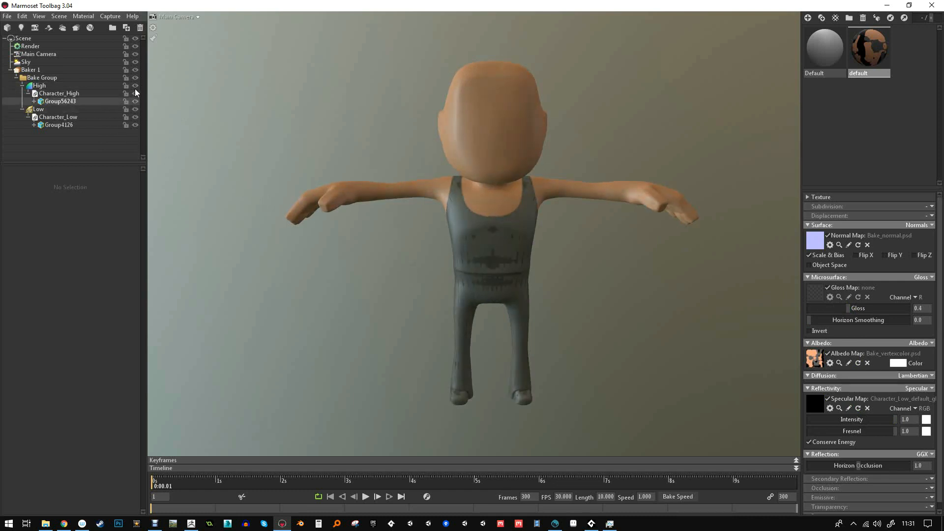
- Select Baker 1 and toggle its low-poly and high-poly mesh visibility to compare the two versions
click(61, 70)
click(80, 173)
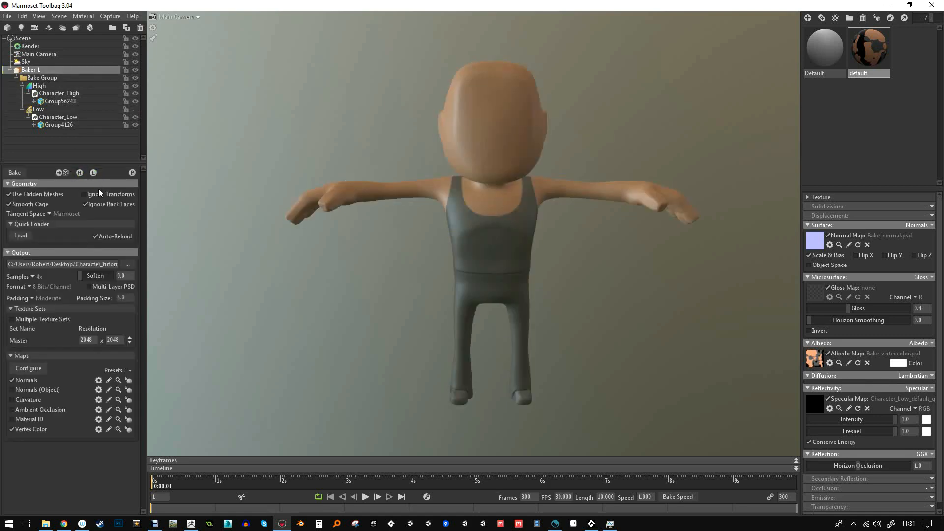
click(82, 173)
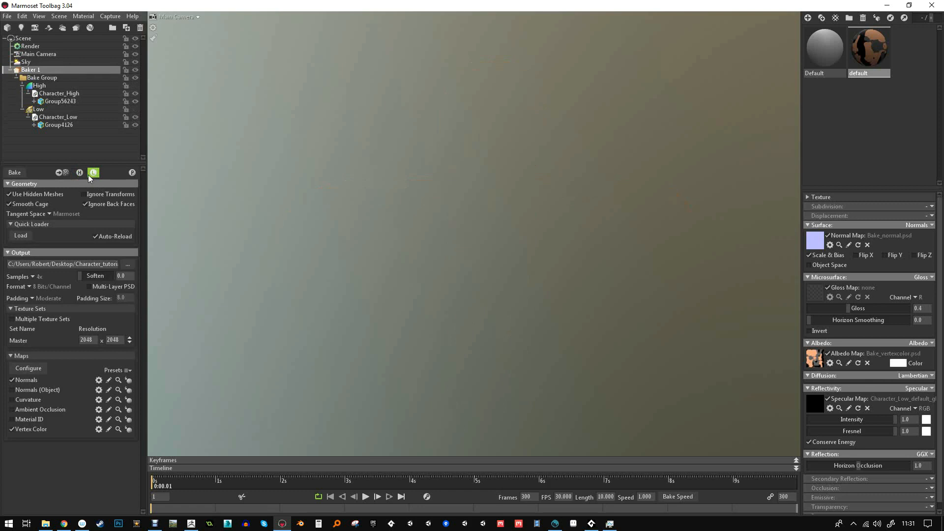
- Compare the high- and low-poly bake previews while setting the baked material's gloss to 0.549
click(93, 173)
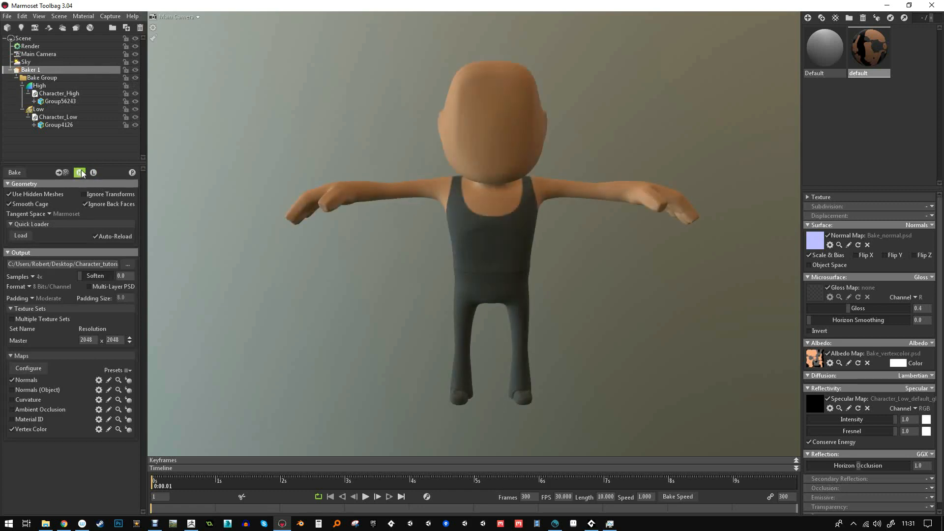
click(80, 172)
mouse_move(859, 310)
mouse_down()
mouse_move(888, 309)
mouse_move(858, 309)
mouse_up()
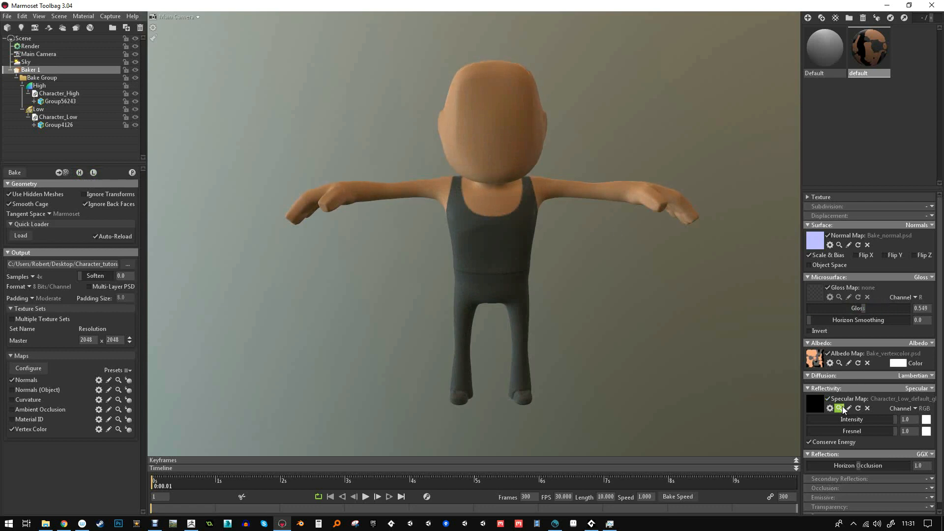
click(135, 86)
click(94, 172)
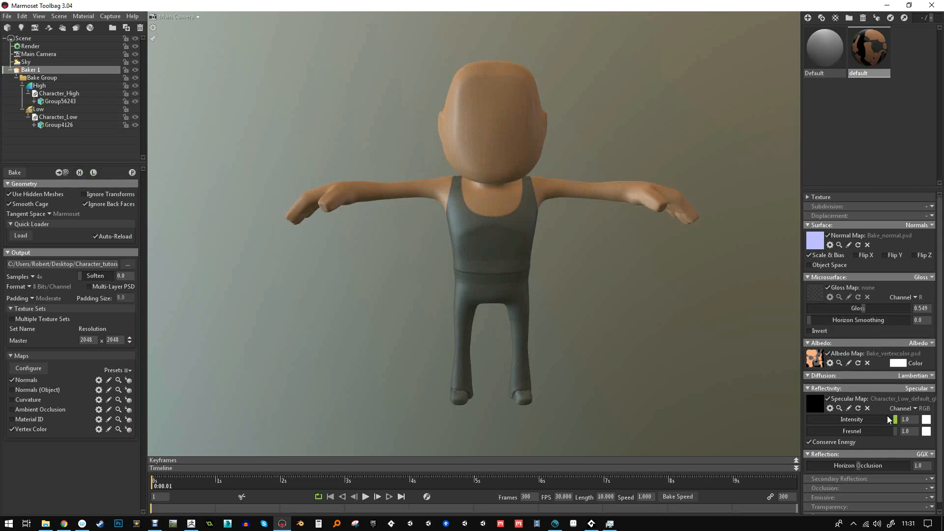
- Test the baked material's specular map and Scale & Bias options, and set its gloss to 0.782
click(829, 399)
click(828, 399)
click(810, 256)
click(812, 256)
drag(865, 309, 890, 315)
drag(939, 402, 943, 439)
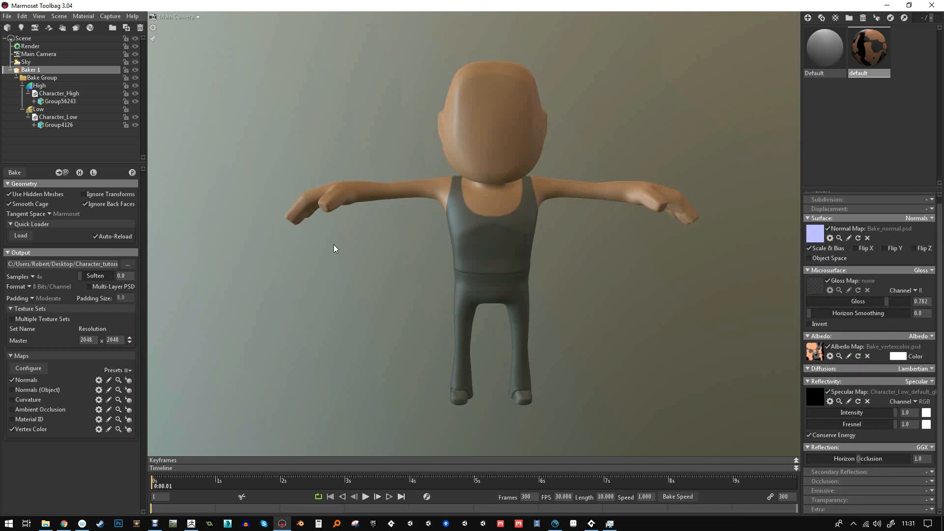
- Toggle the high-poly preview, select the low-poly mesh and adjust the gloss of the grey Default material
click(81, 173)
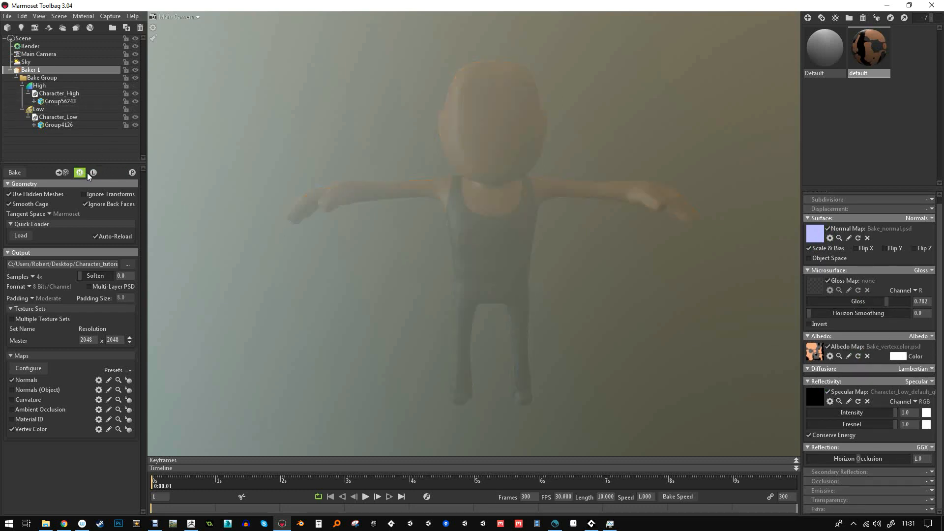
click(81, 173)
click(518, 241)
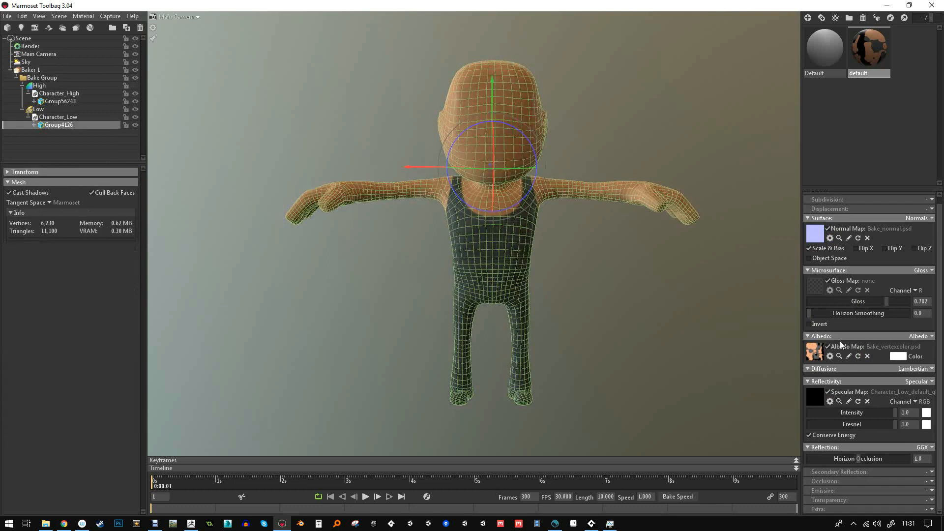
click(834, 55)
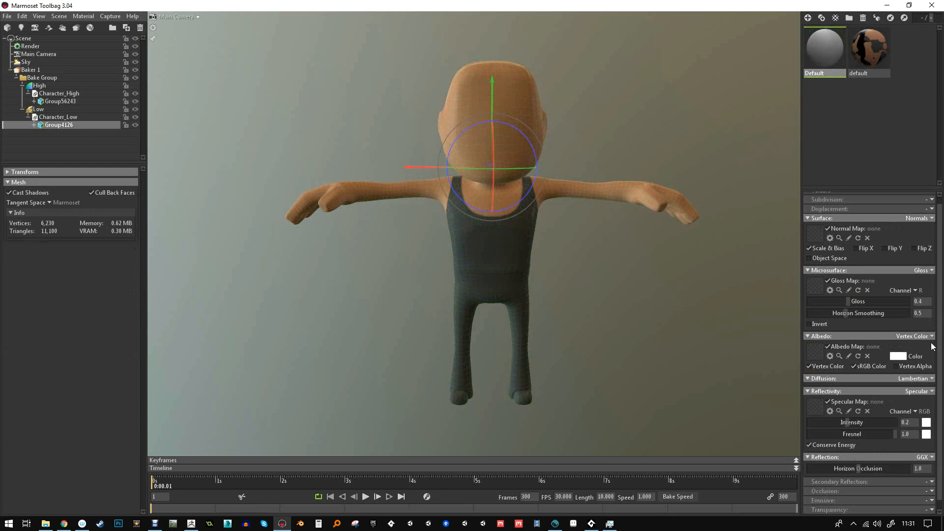
mouse_move(859, 310)
mouse_down()
mouse_move(805, 312)
mouse_move(861, 302)
mouse_move(843, 302)
mouse_move(852, 303)
mouse_up()
- Set the baked material's gloss to 0.683 and hide the High group to show the low-poly mesh
click(876, 61)
drag(850, 301, 854, 321)
drag(873, 413, 861, 412)
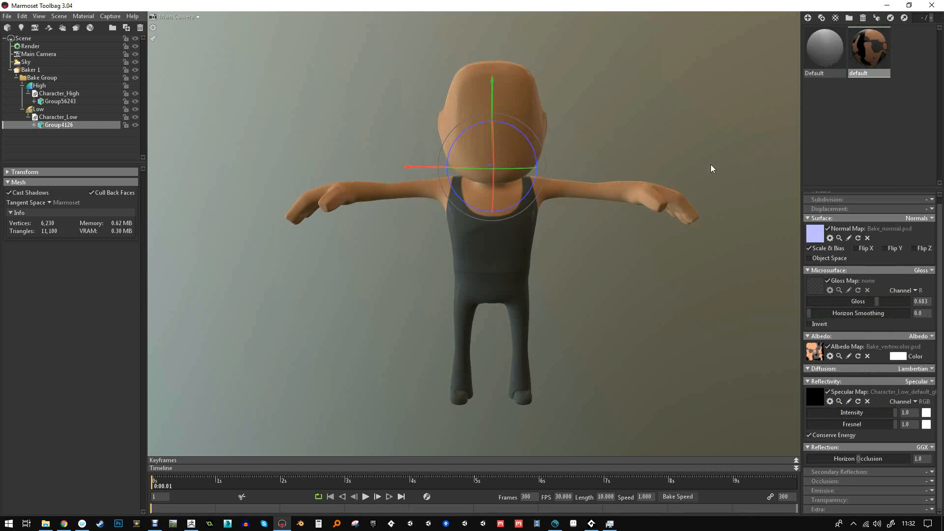
click(136, 85)
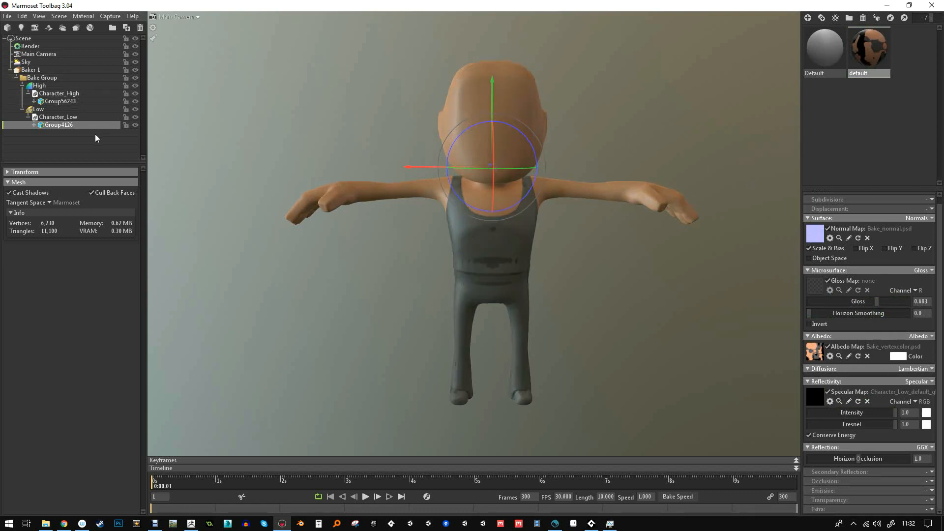
- Switch to Photoshop and open Bake_normal and Bake_vertexcolor from Desktop > Character_tutorial > _Textures
click(118, 523)
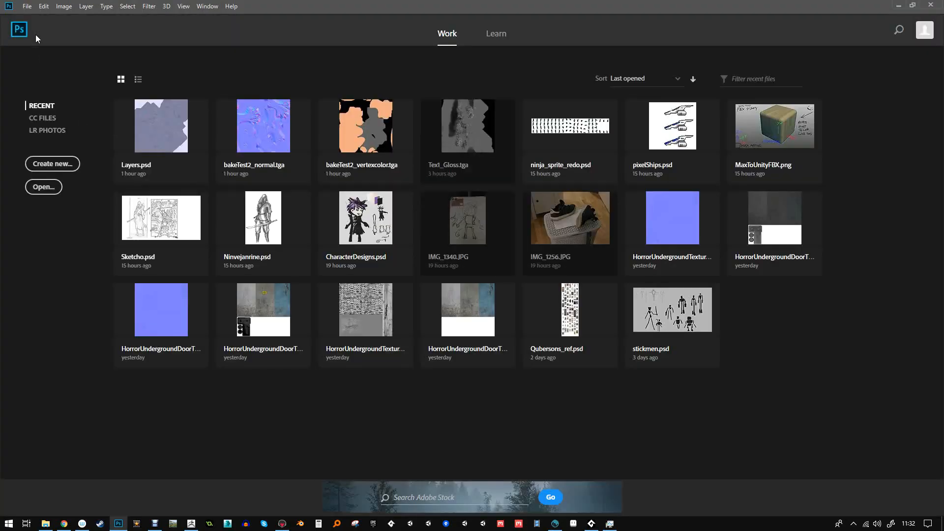
click(43, 188)
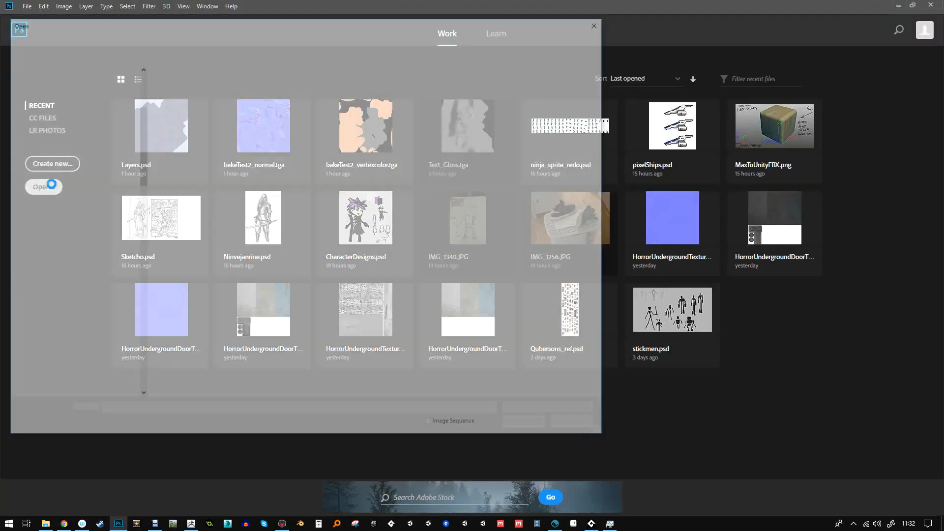
click(55, 81)
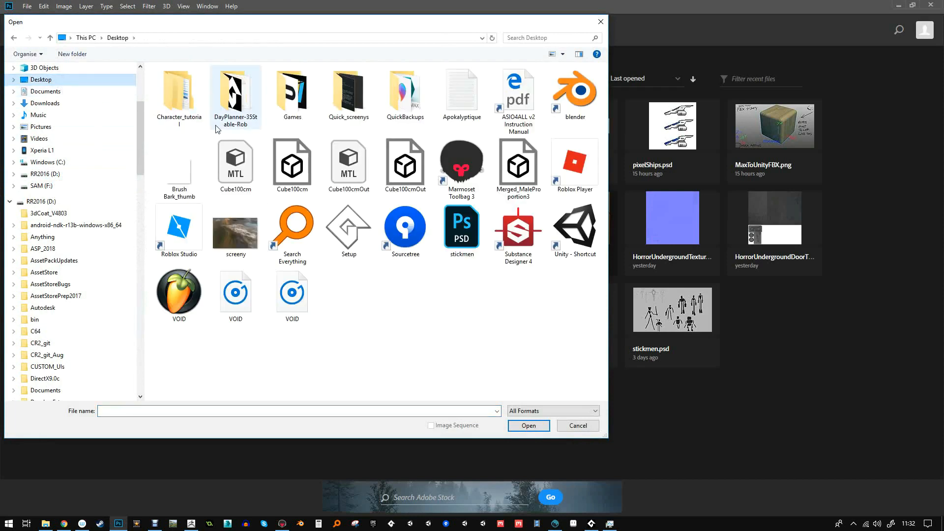
double_click(190, 103)
double_click(188, 102)
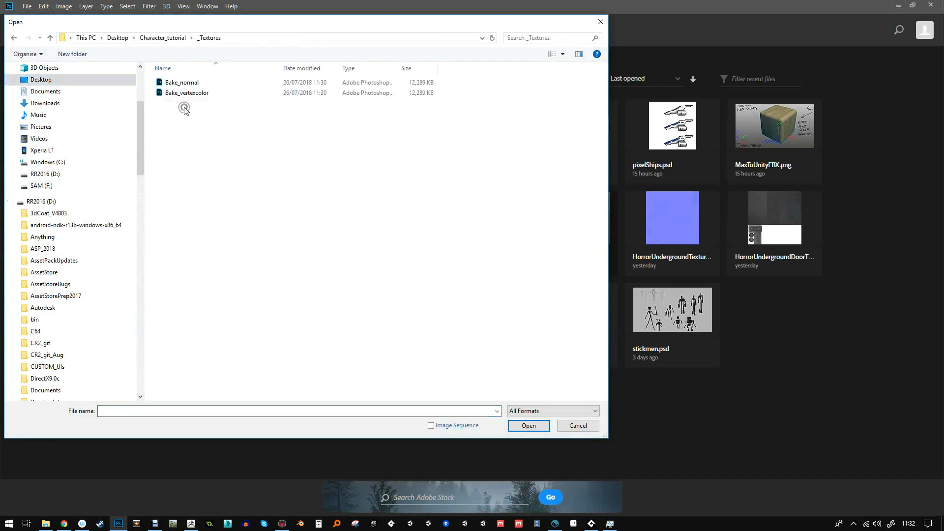
click(187, 95)
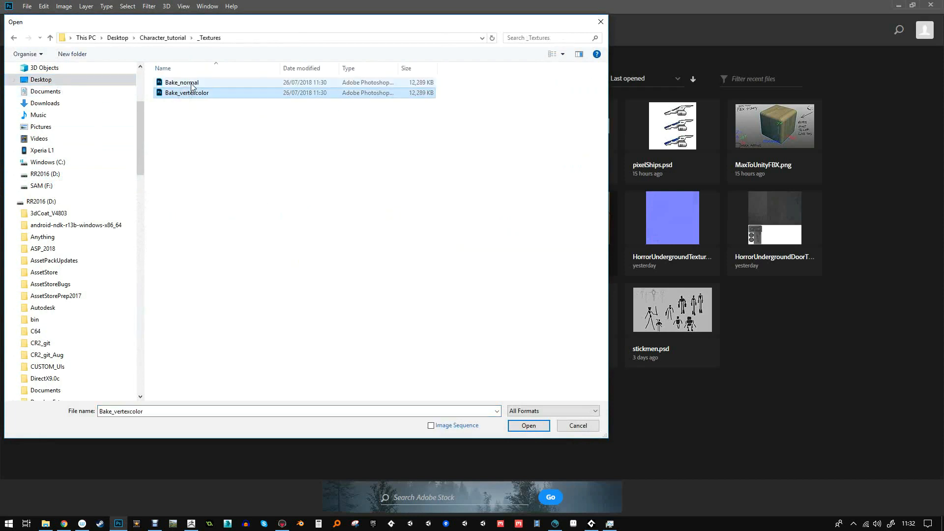
shift+click(191, 83)
click(529, 426)
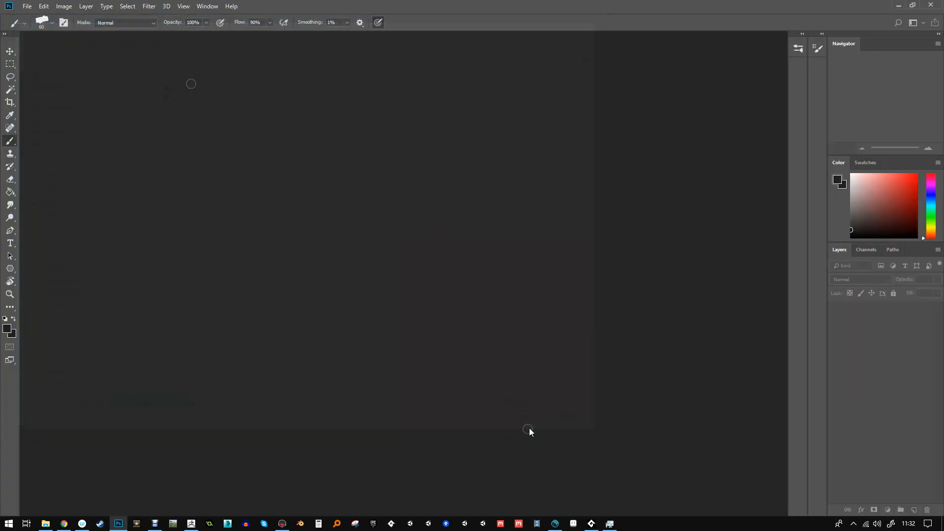
- Save the Bake_normal document as a PNG in the _Textures folder with the large file size option
click(112, 41)
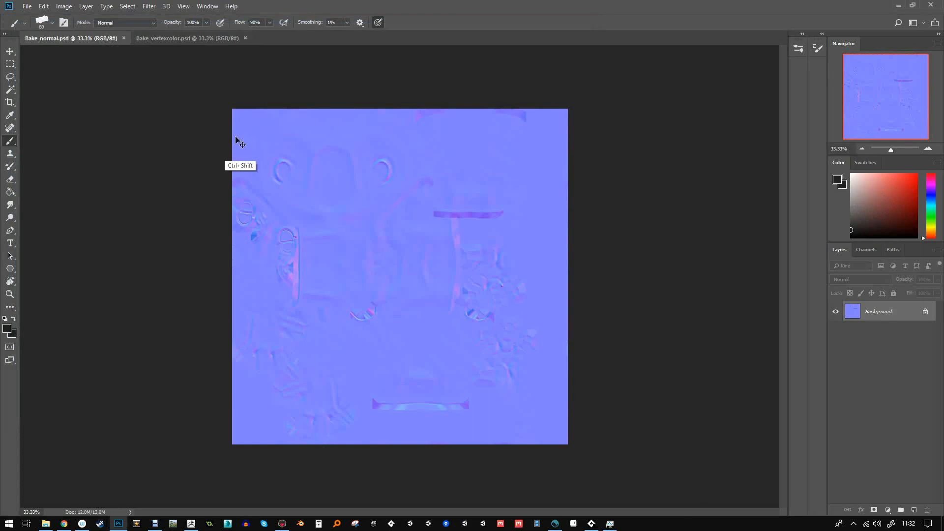
key(ctrl+shift+s)
click(104, 392)
click(115, 351)
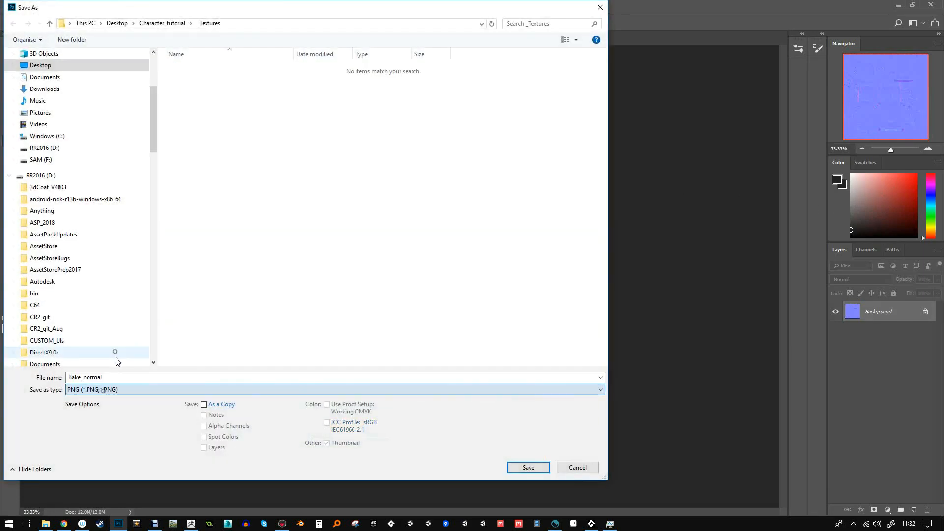
click(132, 377)
key(Return)
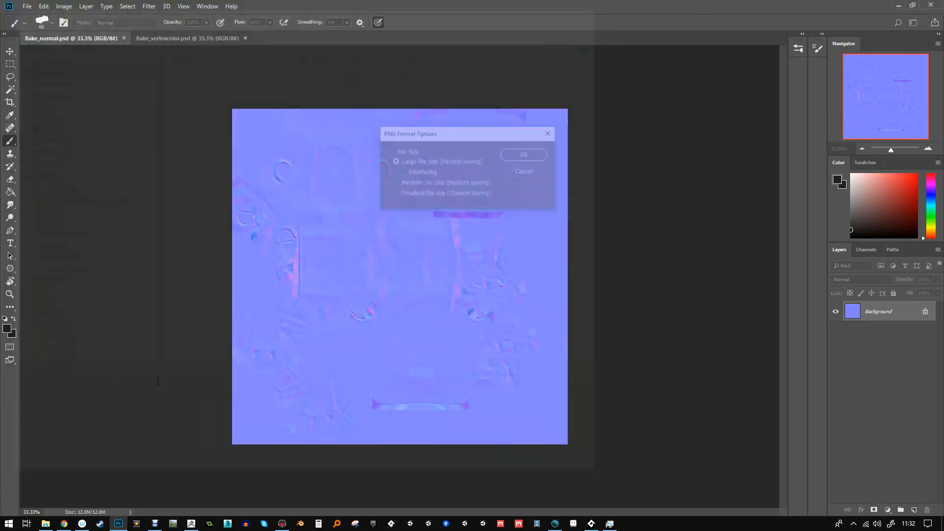
click(521, 158)
- Save the Bake_vertexcolor document as a PNG in the _Textures folder with the large file size option
key(ctrl+Tab)
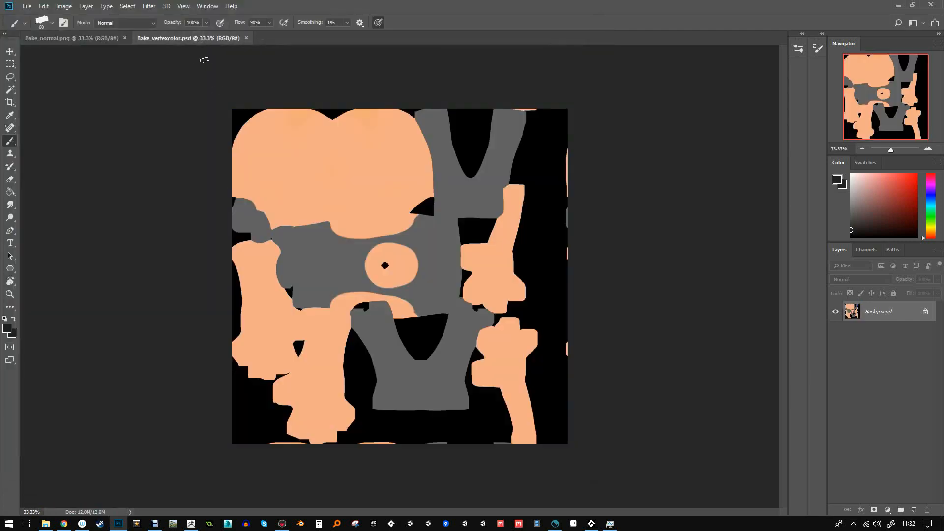
key(ctrl+shift+s)
click(81, 392)
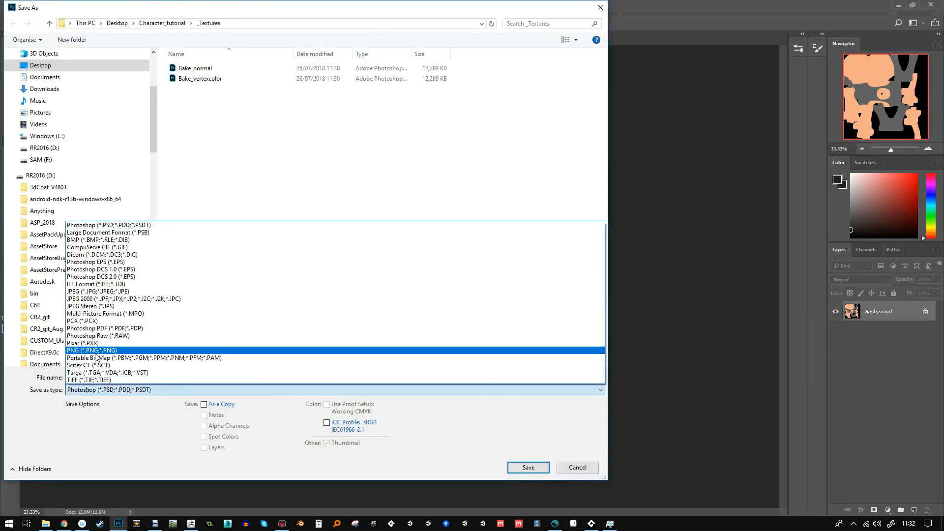
click(113, 359)
click(139, 378)
key(Return)
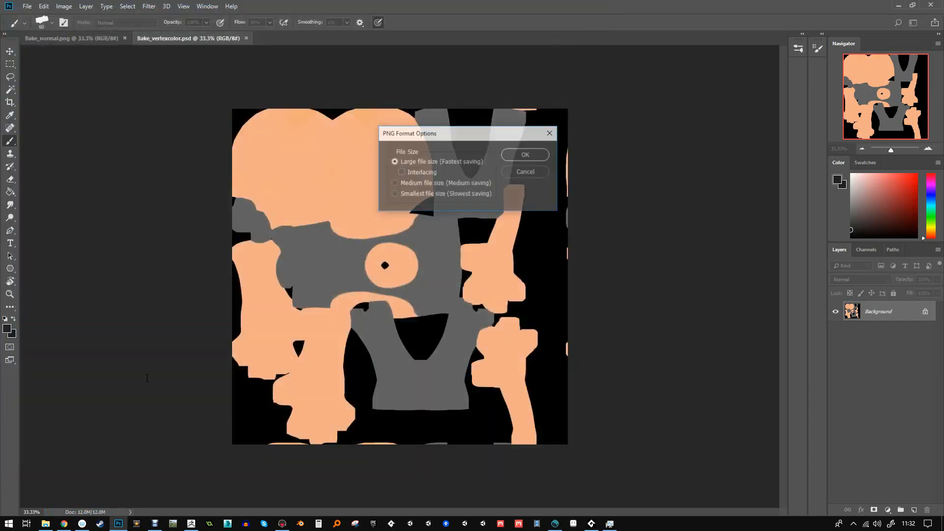
click(533, 155)
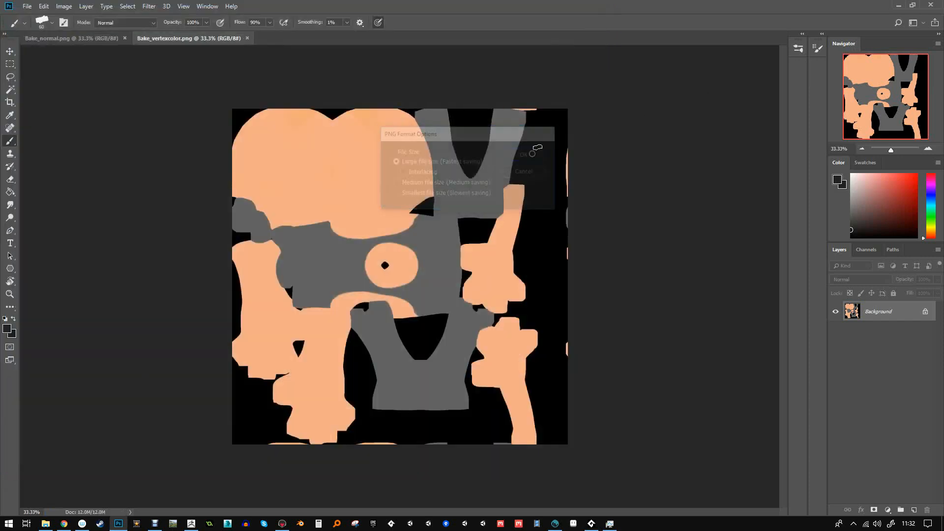
- Switch to 3D-Coat and start a new scene without saving the UV scene
click(898, 6)
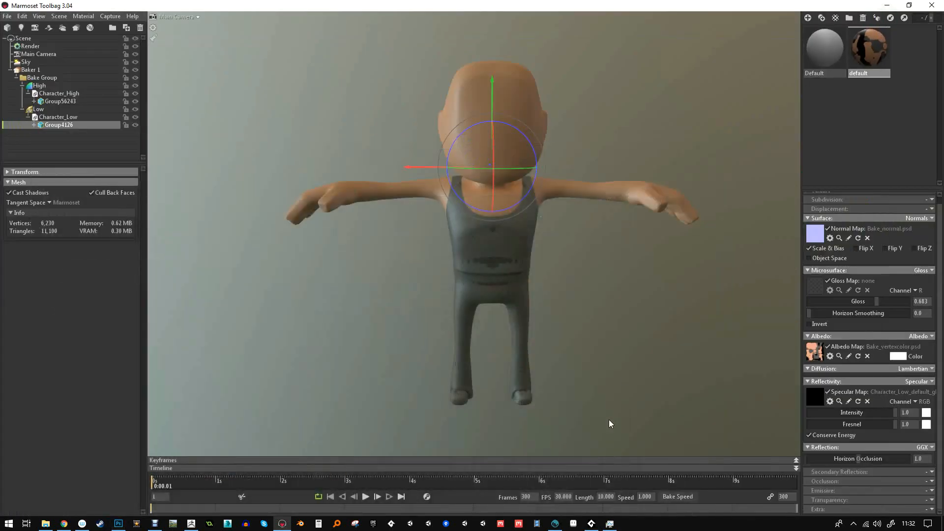
click(554, 524)
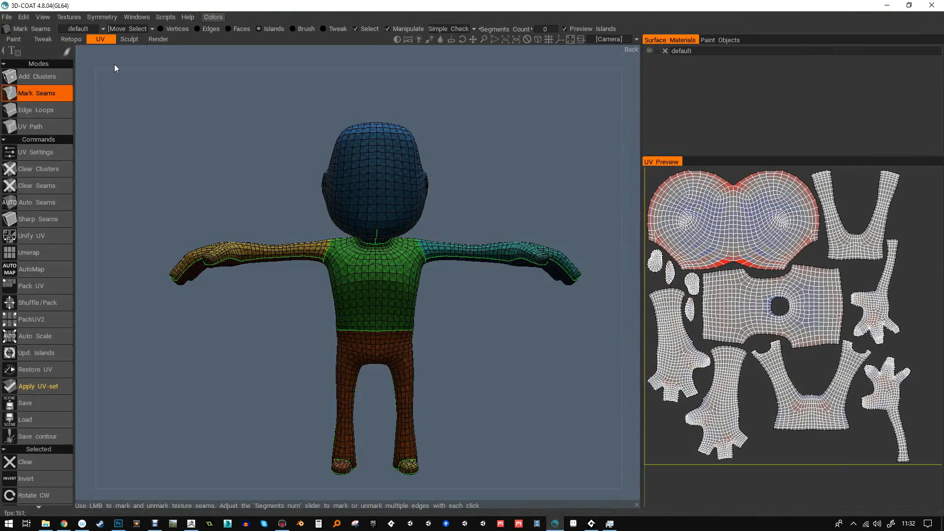
click(6, 17)
click(18, 34)
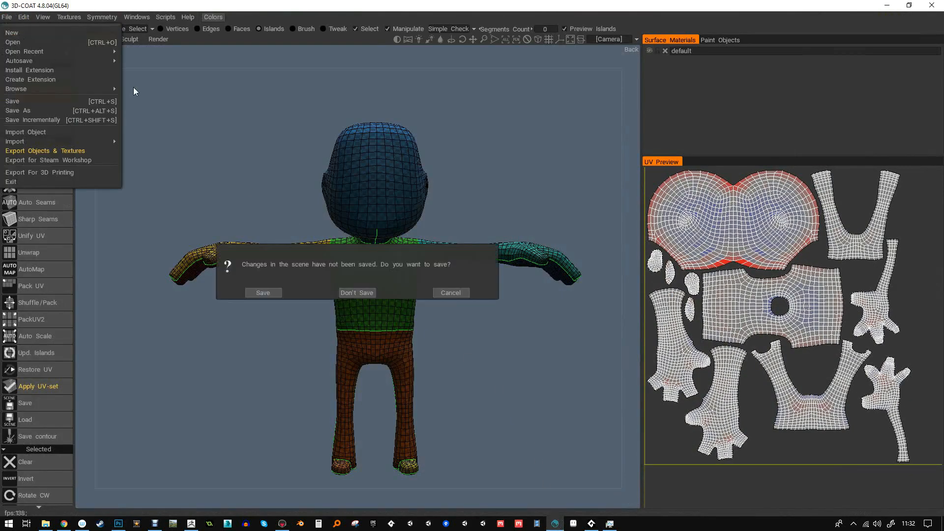
click(364, 294)
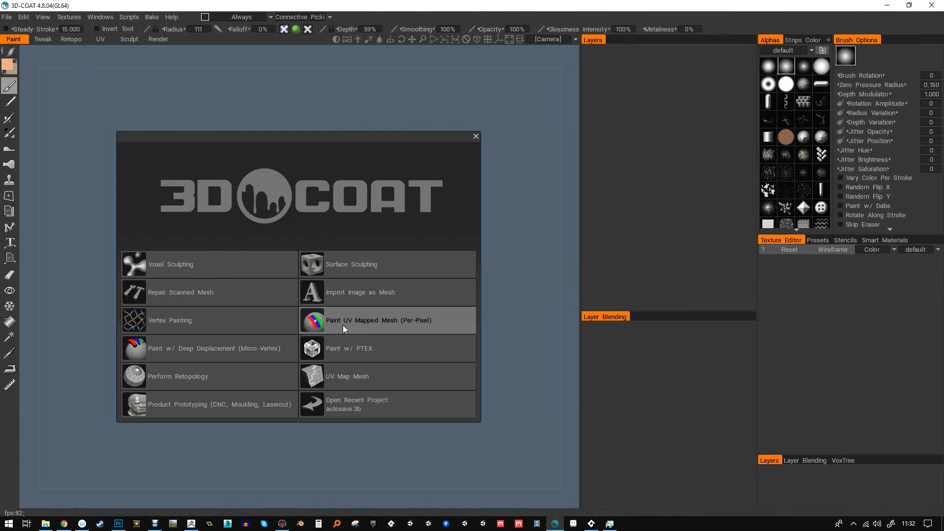
- Import Character_Low as a UV-mapped mesh for per-pixel painting, keeping its UVs and using 2048 × 2048 textures
click(318, 324)
click(156, 258)
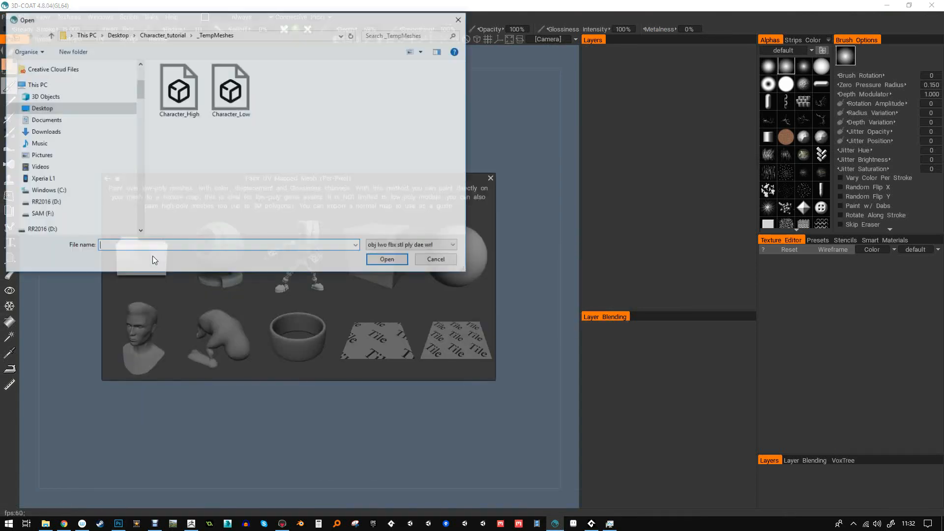
double_click(232, 103)
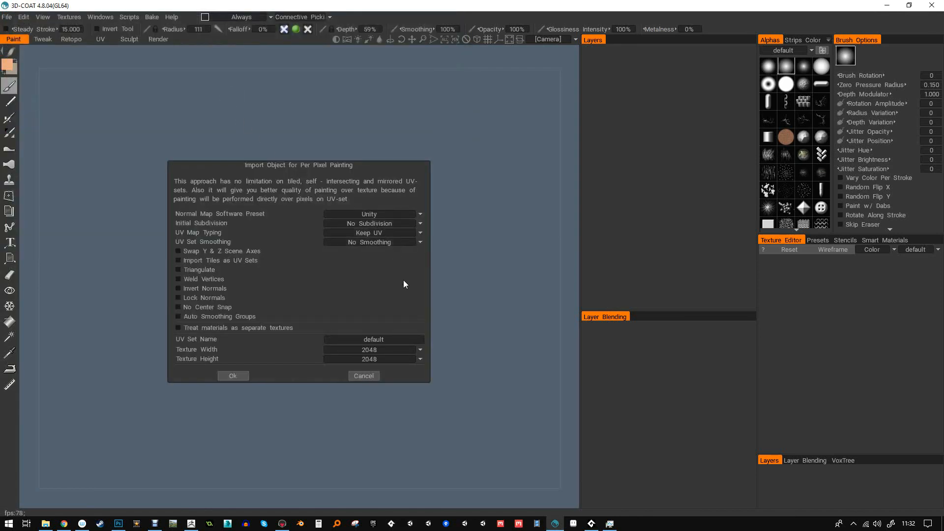
click(241, 376)
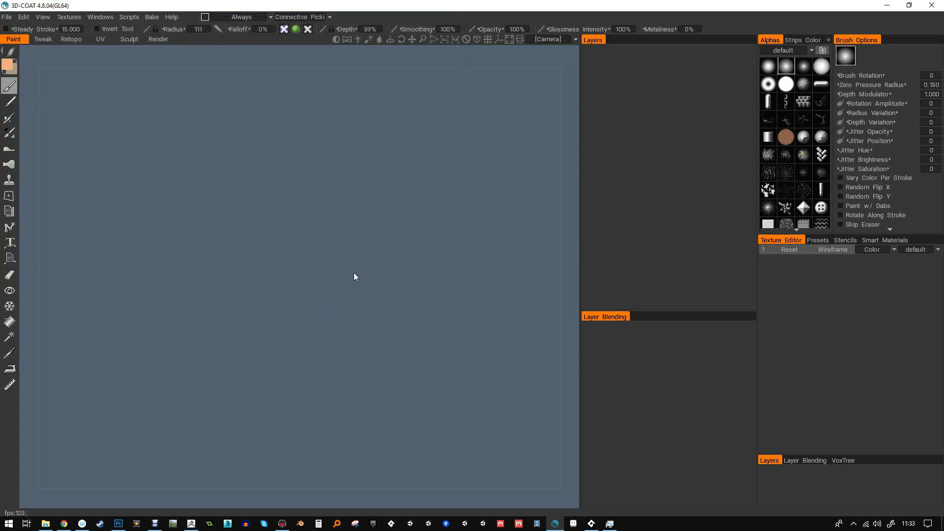
- Delete the Normalmap[ext] layer and all Character_Low_default metalness, gloss and color layers, keeping only Layer 1 and Layer 0
mouse_move(445, 169)
mouse_down()
mouse_move(239, 173)
mouse_move(367, 181)
mouse_move(462, 167)
mouse_move(426, 180)
mouse_move(456, 168)
mouse_up()
click(629, 85)
drag(531, 143, 605, 251)
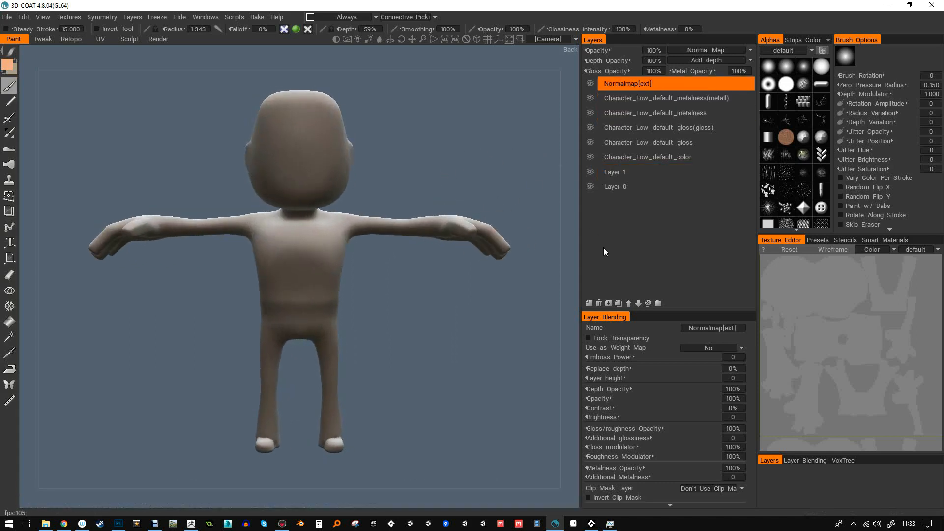
click(600, 304)
click(600, 302)
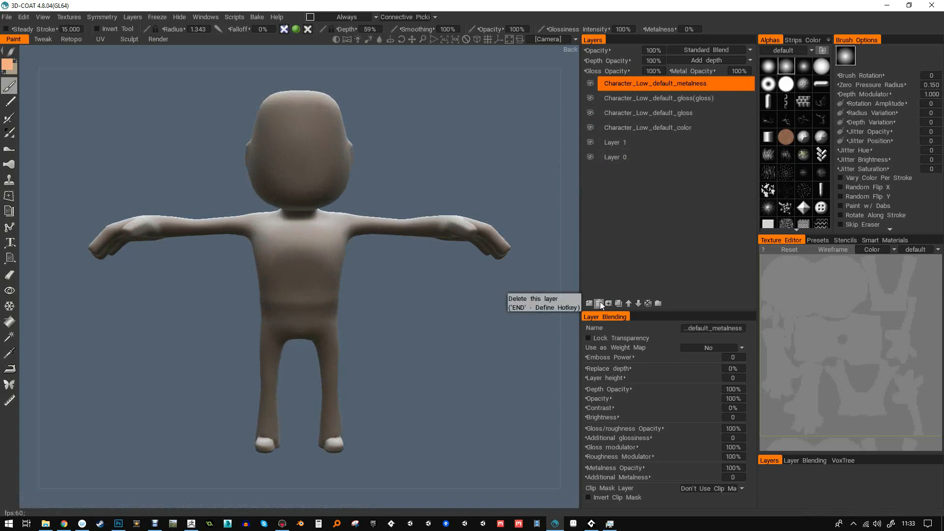
click(600, 303)
click(600, 302)
click(601, 302)
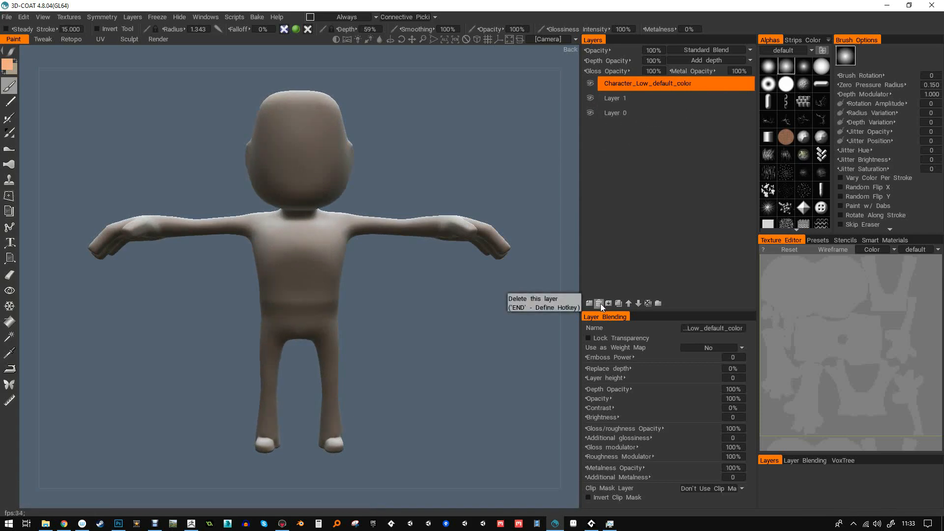
click(601, 303)
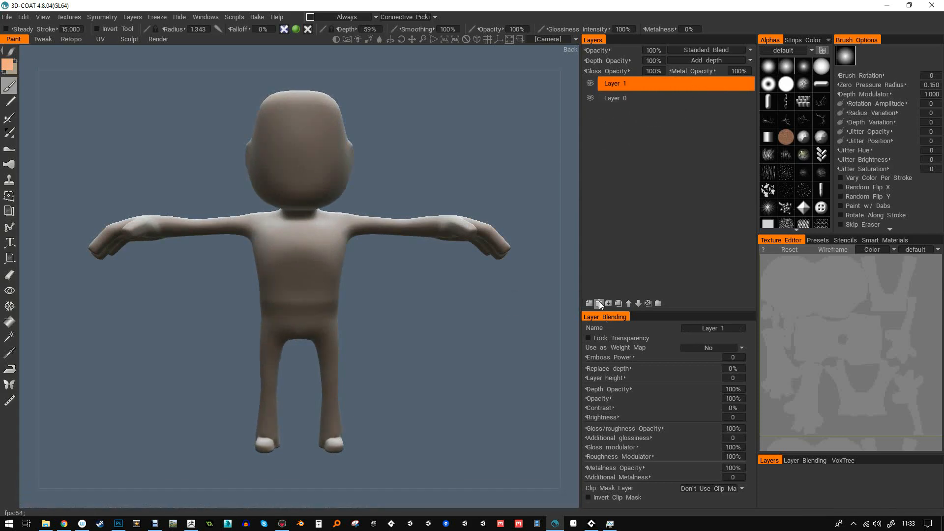
- Import Bake_vertexcolor from the _Textures folder of Character_tutorial as the color/albedo map
click(70, 18)
mouse_move(99, 44)
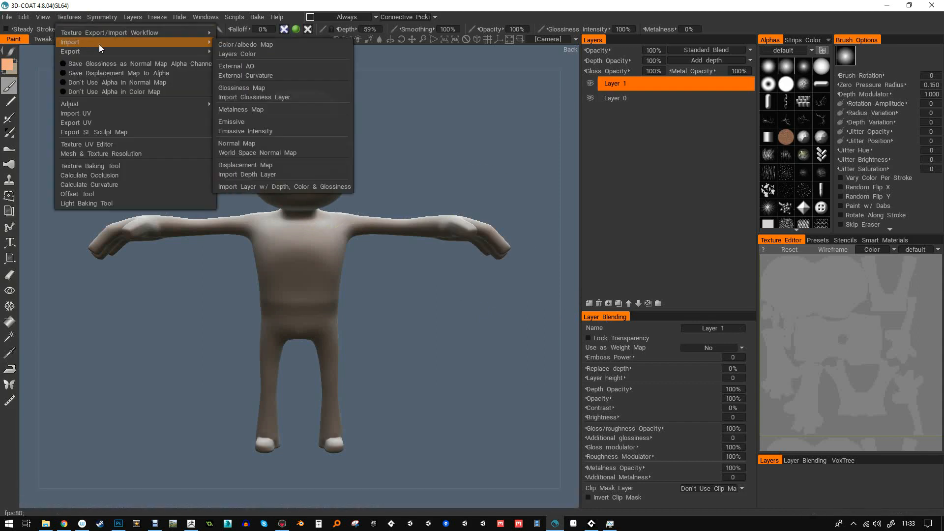
click(235, 44)
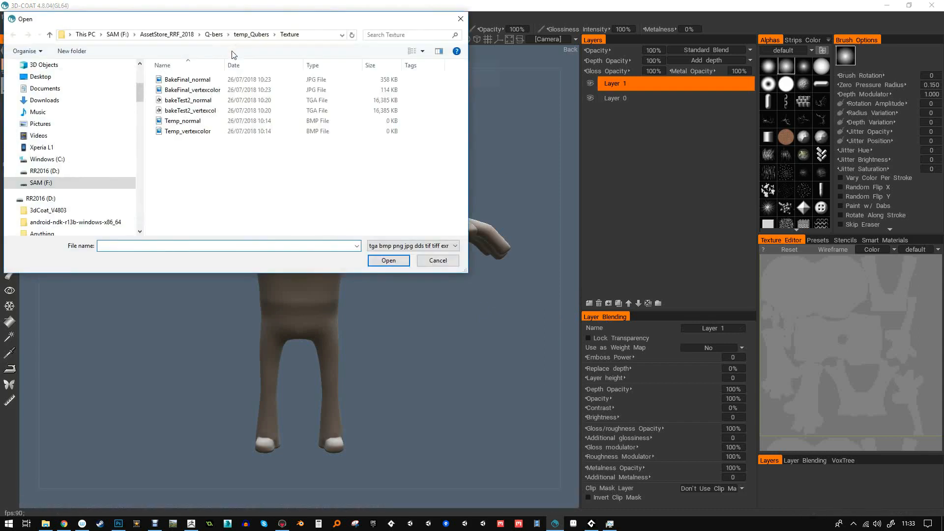
click(63, 78)
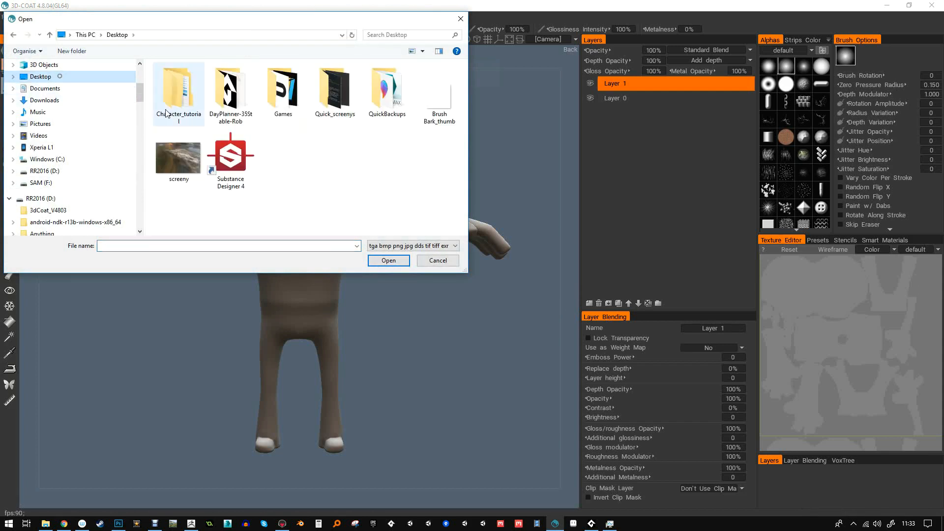
double_click(181, 97)
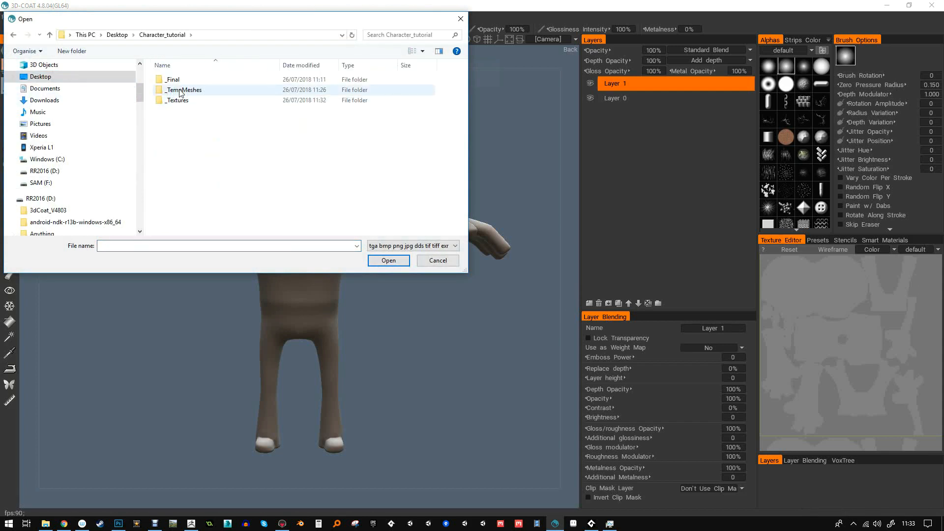
double_click(179, 90)
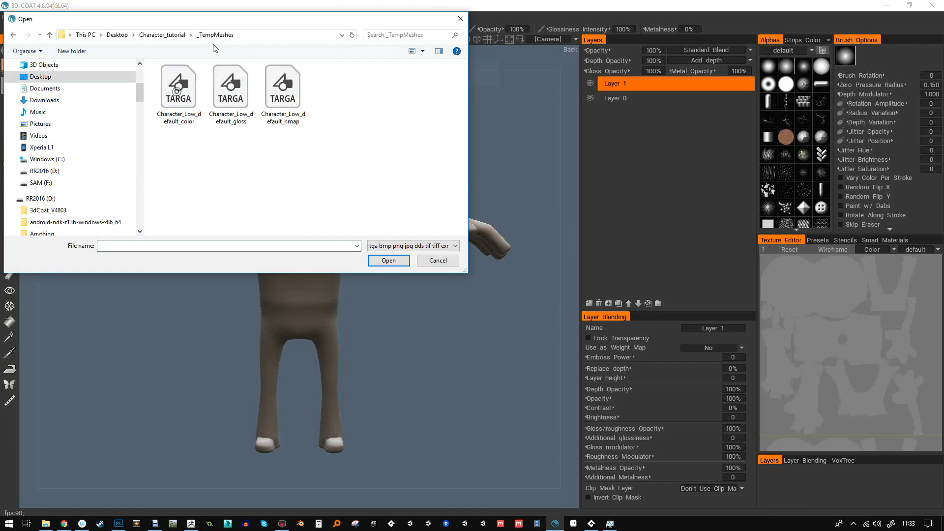
click(183, 36)
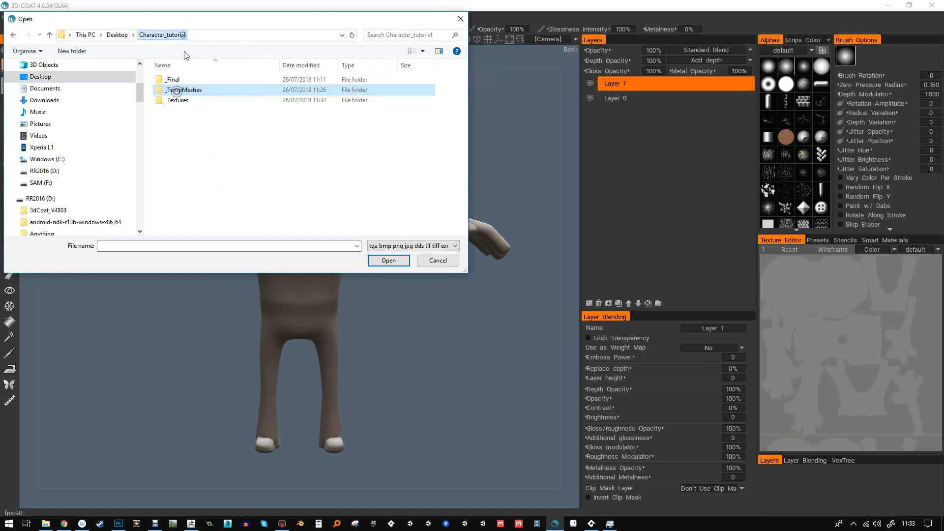
double_click(179, 102)
click(233, 102)
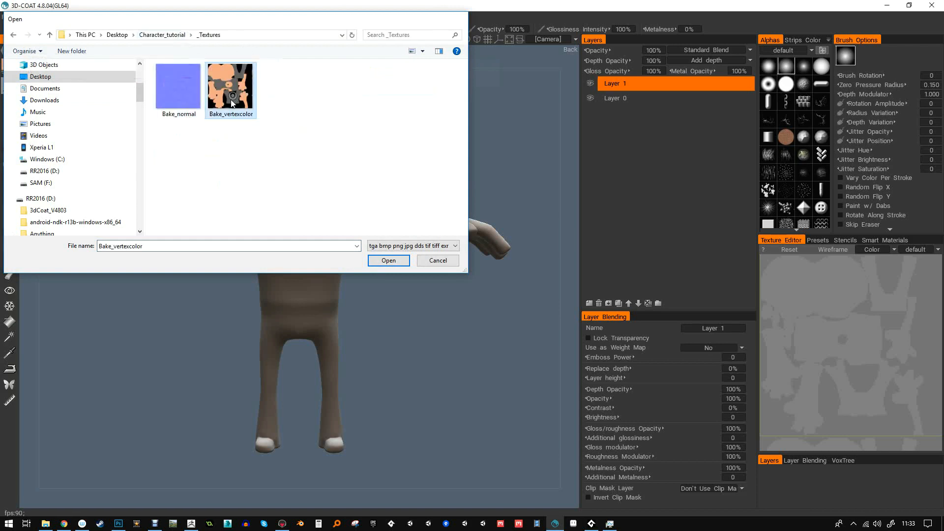
double_click(233, 102)
drag(420, 182, 397, 181)
- Import Bake_normal as the normal map with the Unity preset and the green channel inverted
click(69, 17)
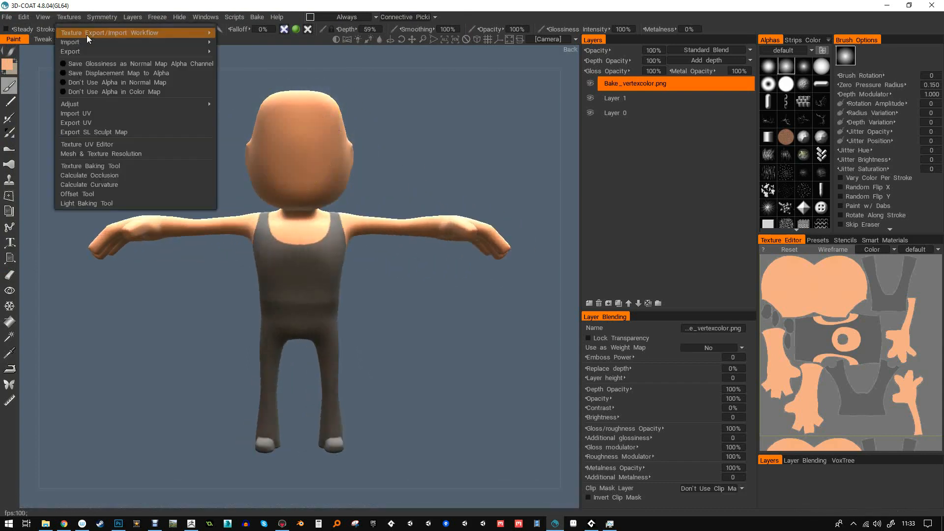
mouse_move(123, 42)
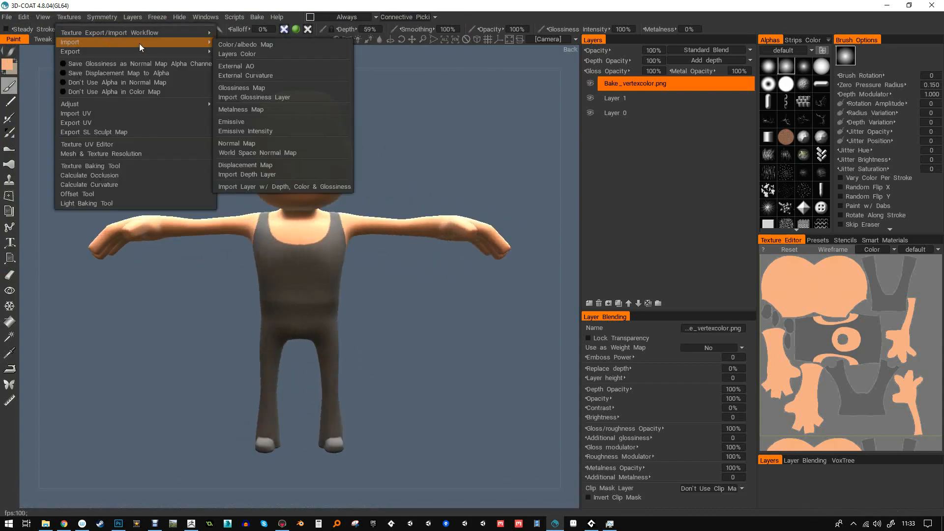
click(242, 143)
double_click(187, 97)
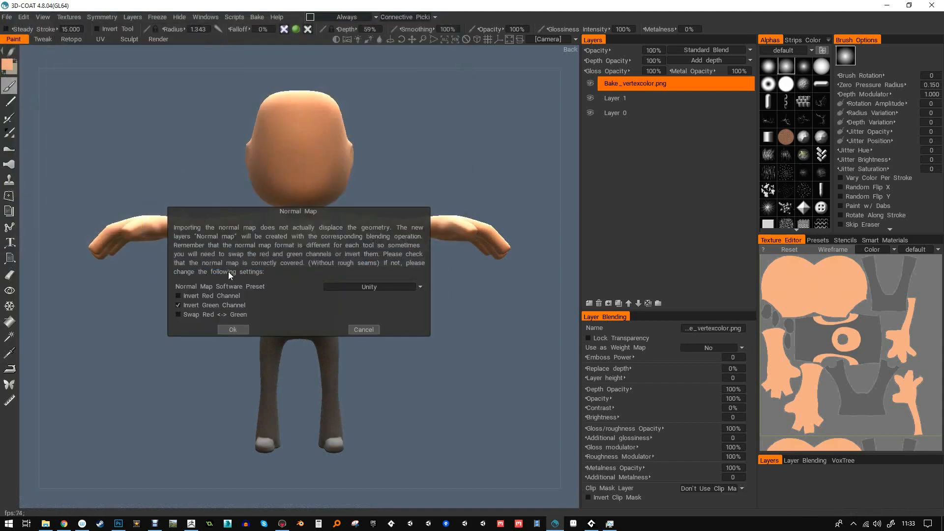
click(239, 330)
drag(232, 341, 394, 296)
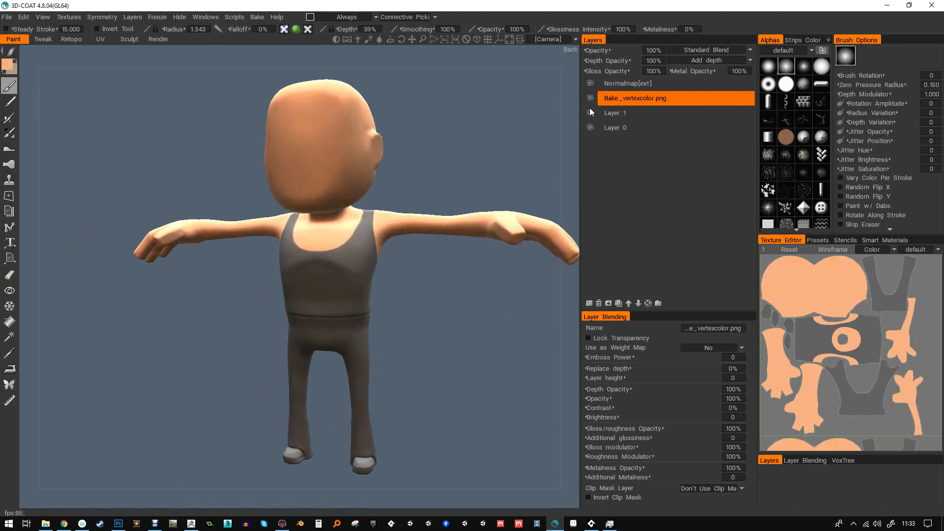
- Hide the Bake_vertexcolor.png layer to examine the normal map detail all around the character, and show the layer again
click(590, 98)
drag(441, 174, 234, 172)
drag(436, 173, 424, 155)
mouse_move(320, 270)
right_down()
mouse_move(327, 289)
mouse_move(298, 288)
right_up()
scroll(295, 265, up, 1)
scroll(316, 268, up, 3)
scroll(302, 264, down, 5)
scroll(303, 264, down, 2)
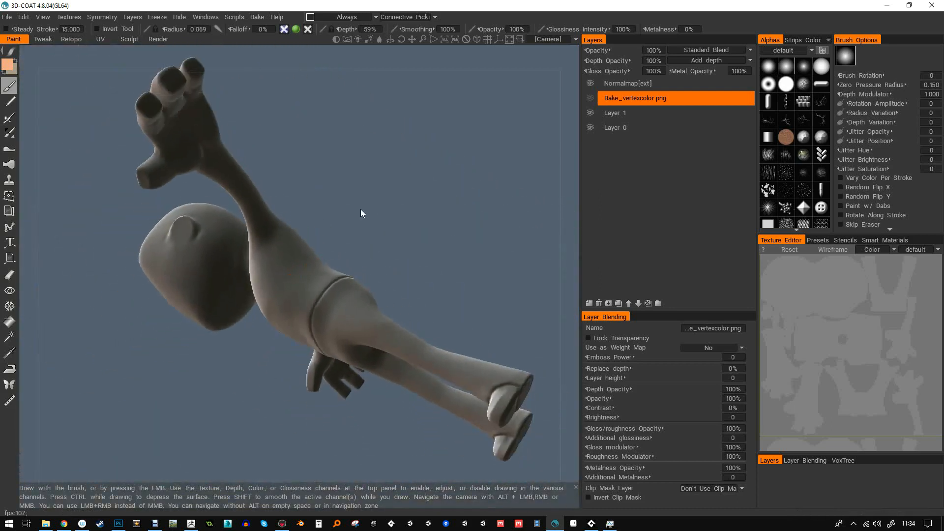
drag(318, 241, 468, 213)
scroll(358, 280, up, 3)
alt+drag(329, 308, 291, 291)
scroll(413, 215, down, 4)
scroll(363, 247, up, 3)
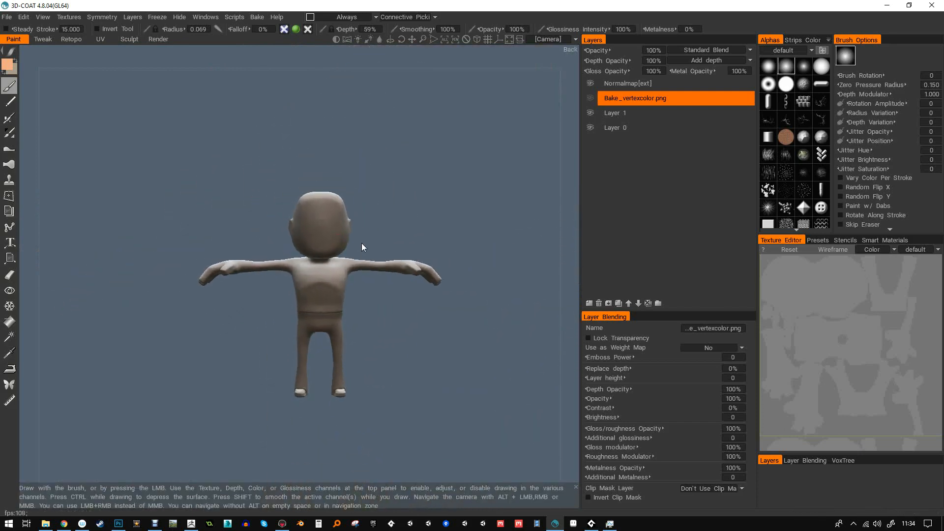
click(595, 97)
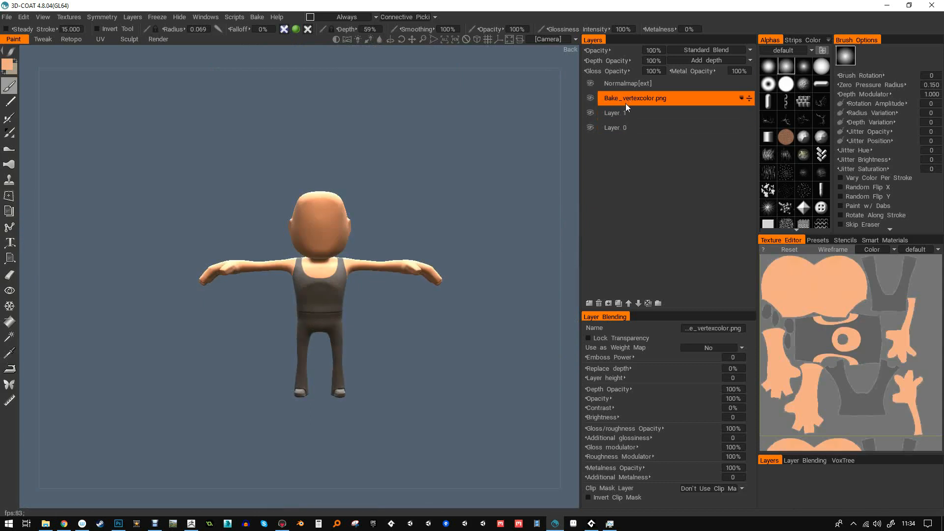
- Add a new layer above Bake_vertexcolor.png and choose a dark brown as the painting color
scroll(423, 284, up, 1)
scroll(424, 280, up, 3)
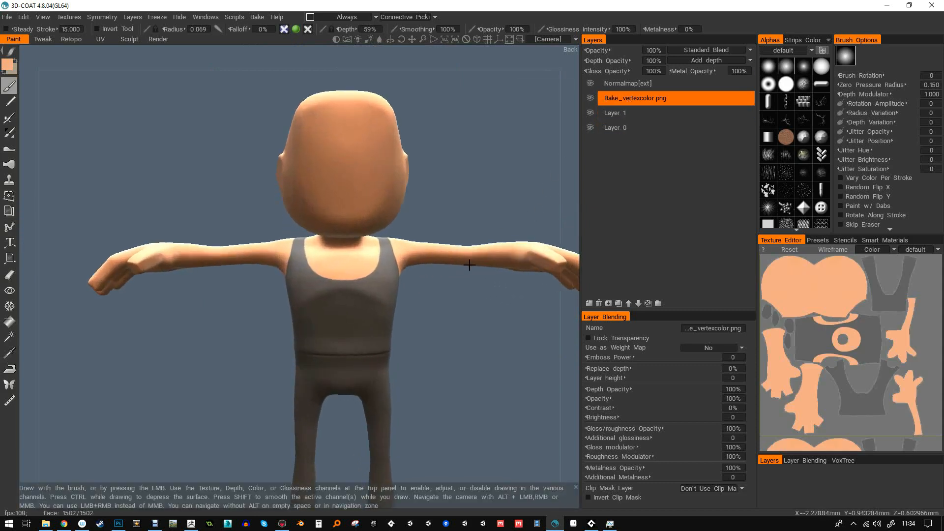
click(590, 303)
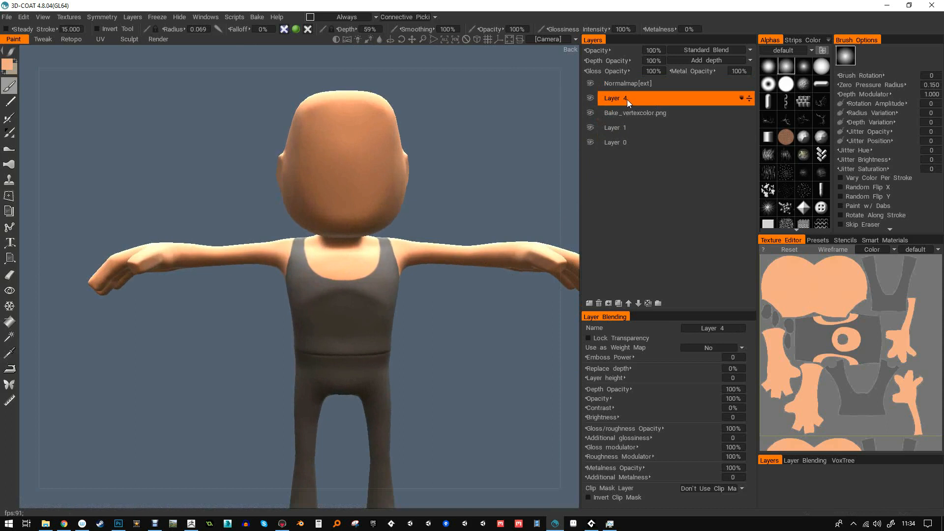
scroll(506, 131, down, 2)
click(297, 29)
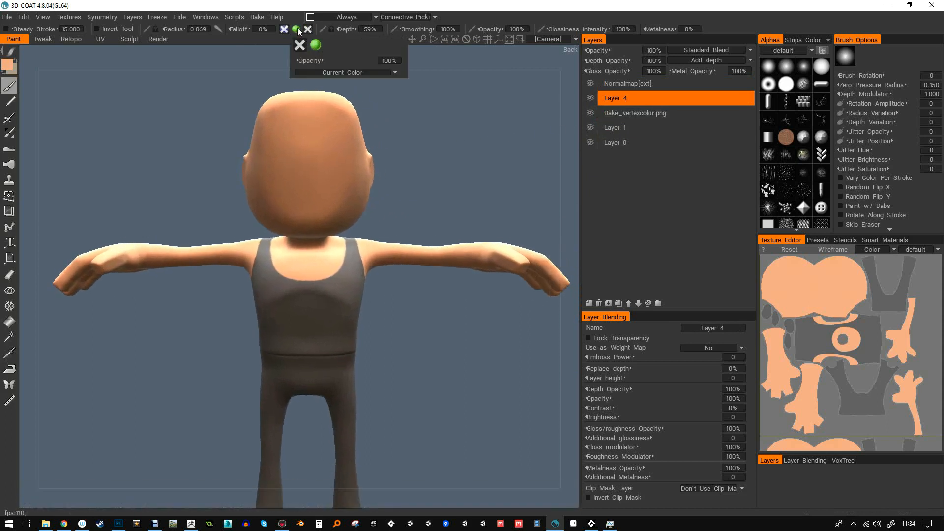
click(8, 65)
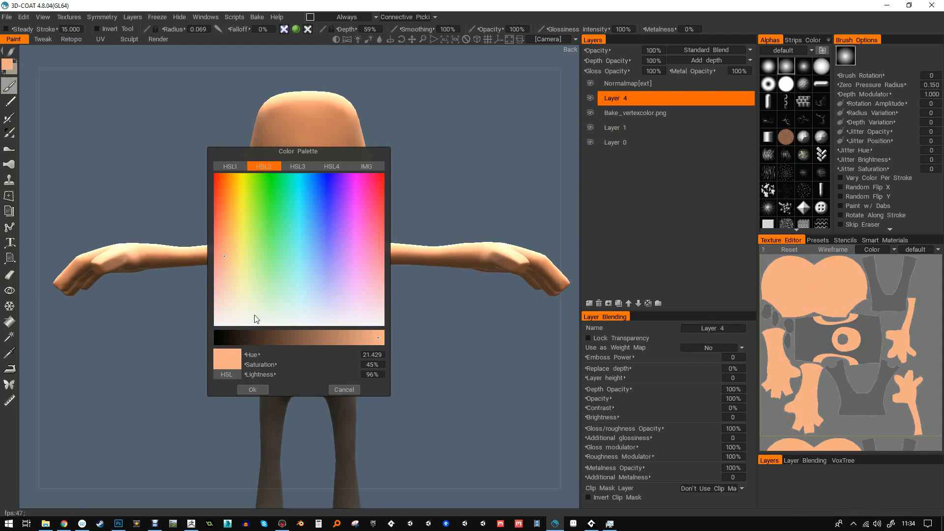
click(248, 338)
click(252, 390)
- Set the brush radius to 0.463 and opacity to 43%, and try dark shading under the chin in flat shading
scroll(300, 241, up, 4)
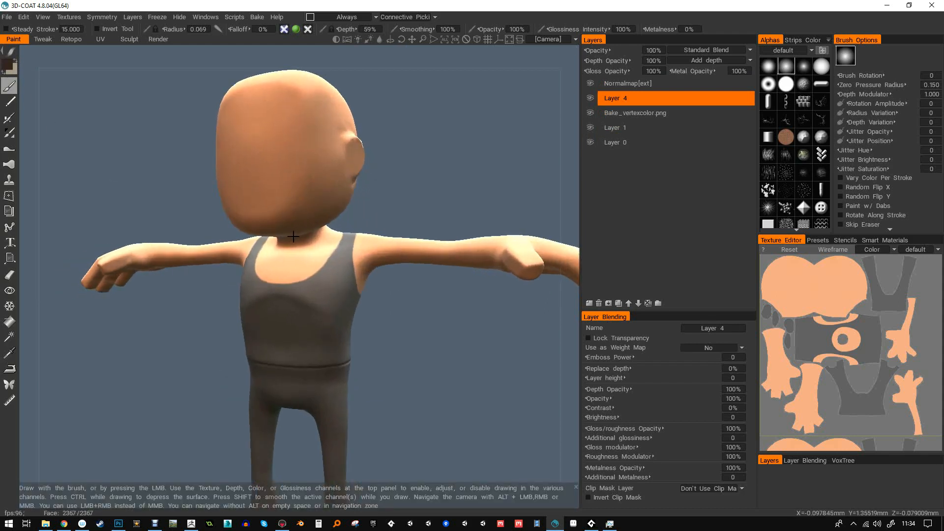
right_drag(306, 238, 323, 235)
alt+middle_drag(312, 240, 329, 250)
alt+drag(329, 251, 343, 248)
mouse_move(491, 30)
mouse_down()
mouse_move(456, 44)
mouse_move(436, 66)
mouse_up()
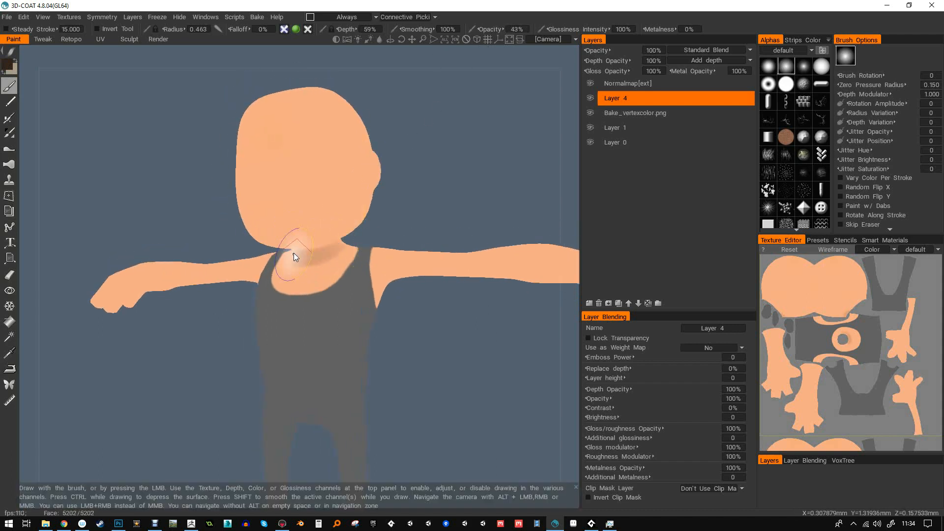
mouse_move(308, 254)
alt+mouse_down()
mouse_move(373, 235)
mouse_move(295, 247)
mouse_move(345, 250)
mouse_move(292, 252)
alt+mouse_up()
mouse_move(374, 255)
alt+mouse_down()
mouse_move(307, 264)
mouse_move(333, 267)
mouse_move(354, 253)
mouse_move(334, 254)
mouse_move(323, 242)
mouse_move(331, 217)
alt+mouse_up()
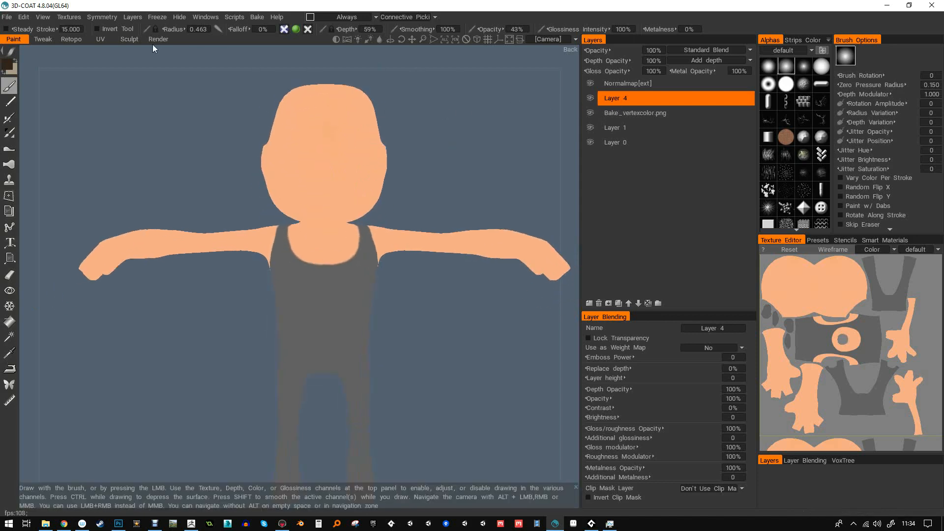
- Calculate ambient occlusion into a new layer using Sphere light sources and a light count of 2048
click(71, 17)
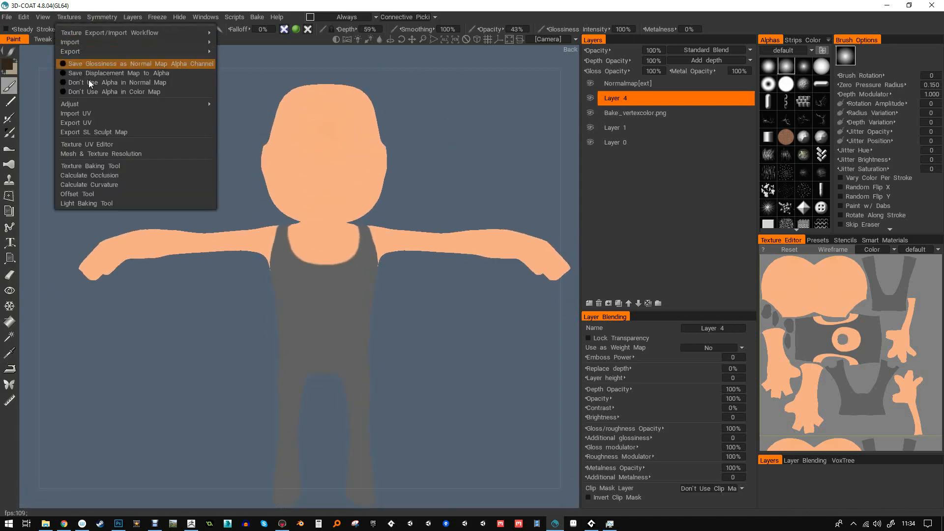
click(102, 176)
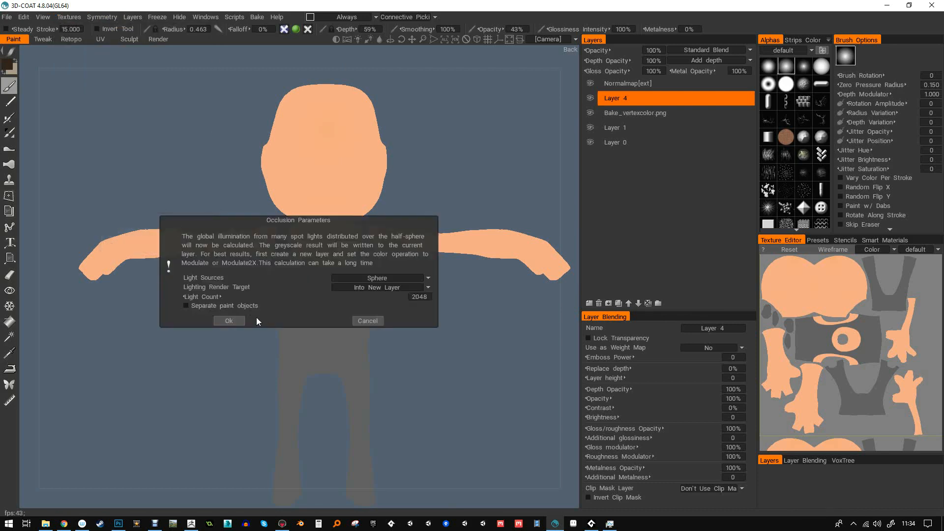
click(230, 320)
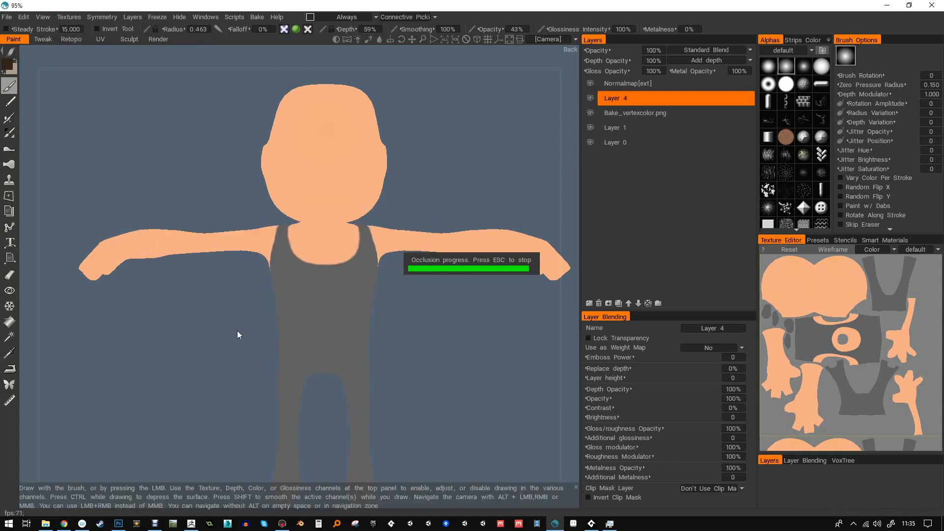
mouse_move(392, 290)
mouse_down()
mouse_move(422, 264)
mouse_move(538, 300)
mouse_move(320, 327)
mouse_move(296, 360)
mouse_move(378, 350)
mouse_up()
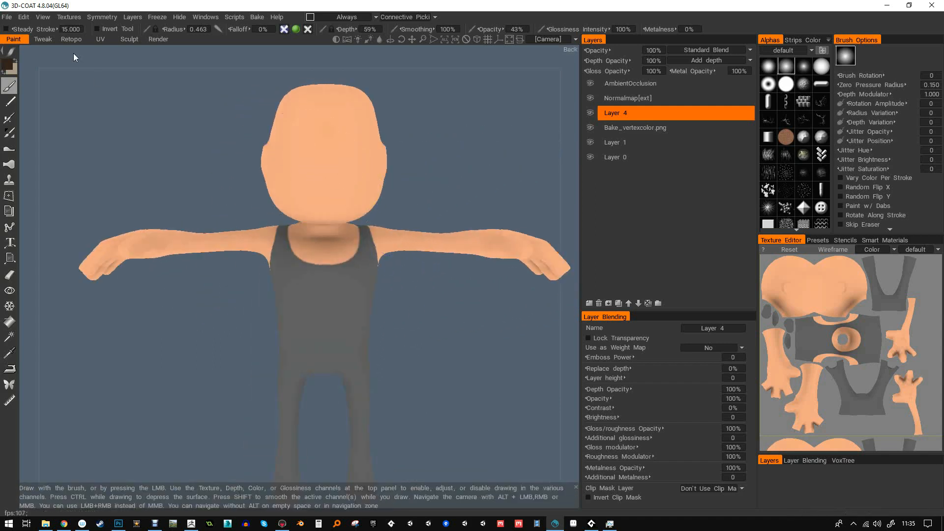
- Calculate a second ambient occlusion into another new layer, using a different light source option instead of Sphere
click(69, 17)
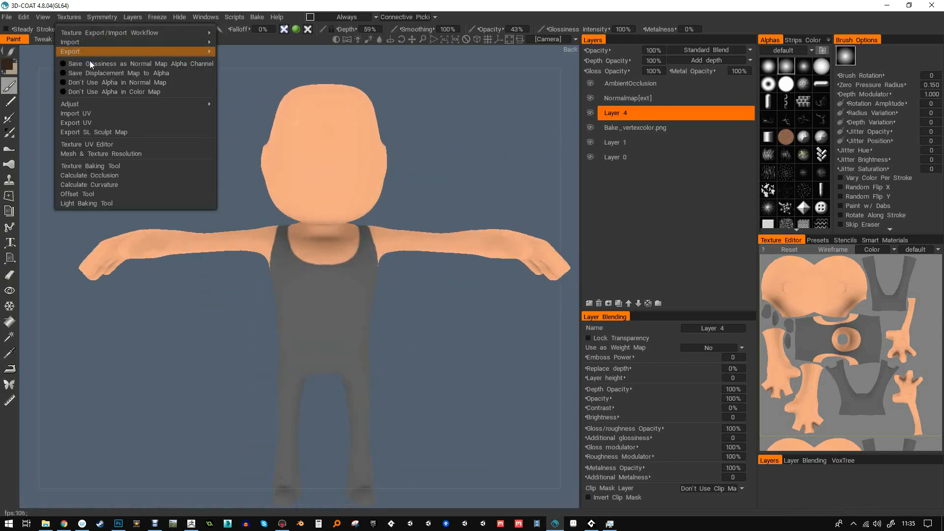
click(113, 177)
click(385, 279)
click(374, 289)
click(232, 321)
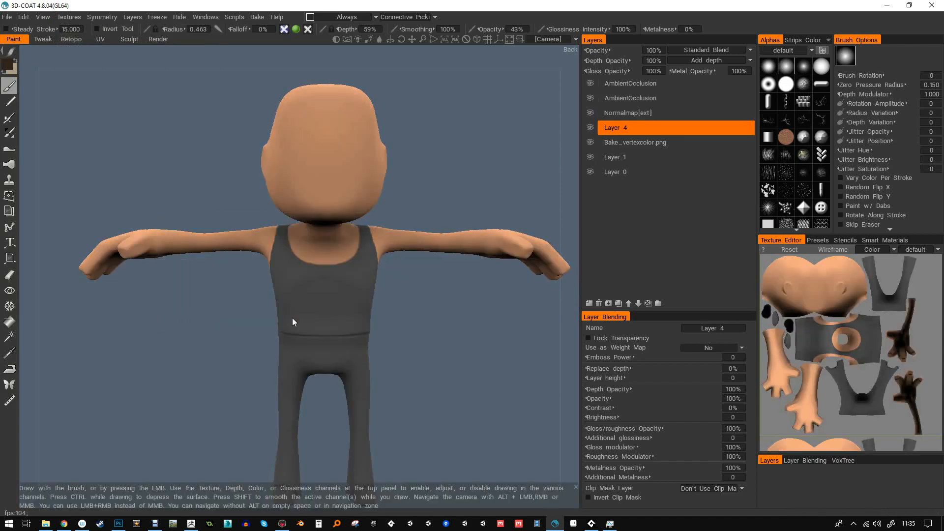
middle_drag(430, 211, 431, 169)
right_drag(431, 170, 438, 198)
drag(438, 198, 468, 126)
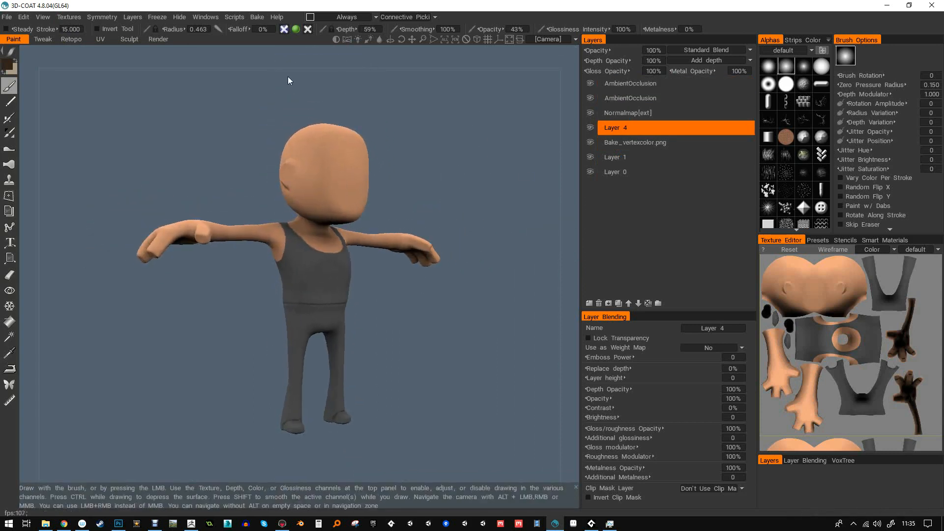
- Set the upper AmbientOcclusion layer's opacity to 20%
click(636, 84)
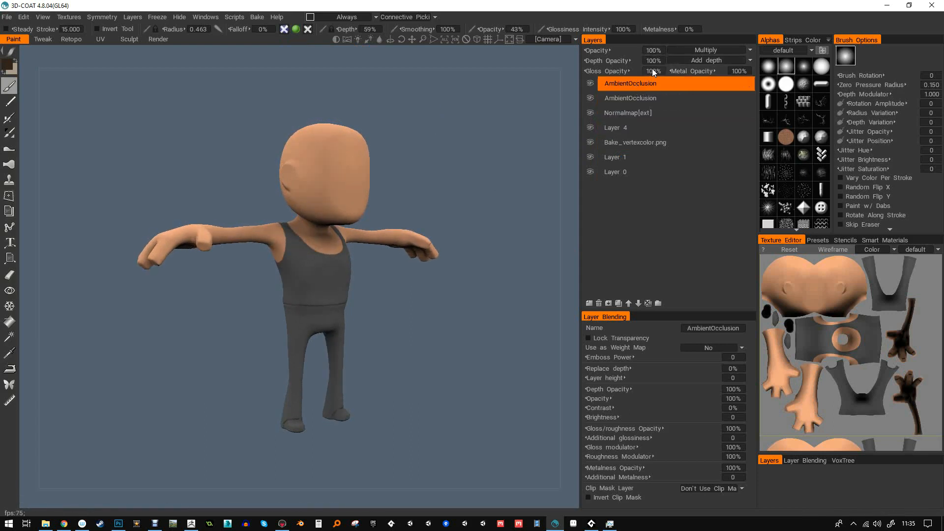
click(657, 51)
text(20)
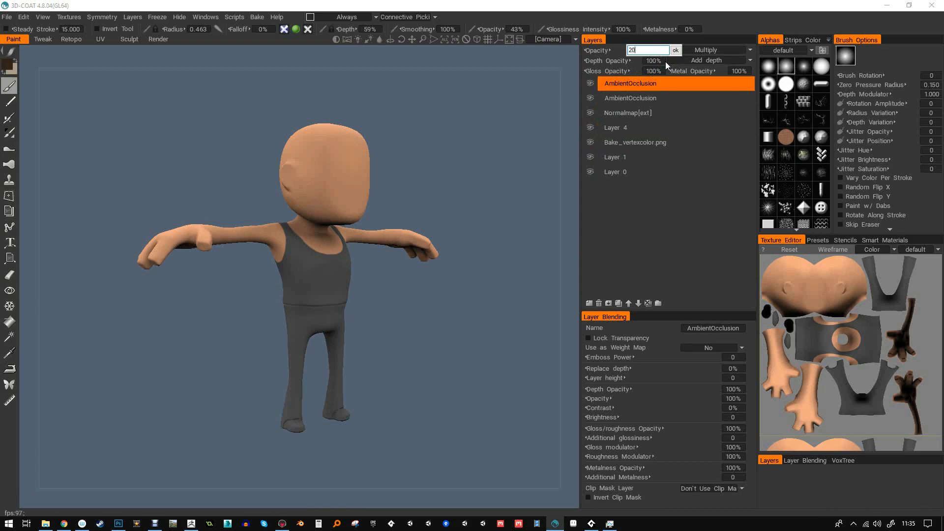
key(Return)
drag(482, 162, 445, 163)
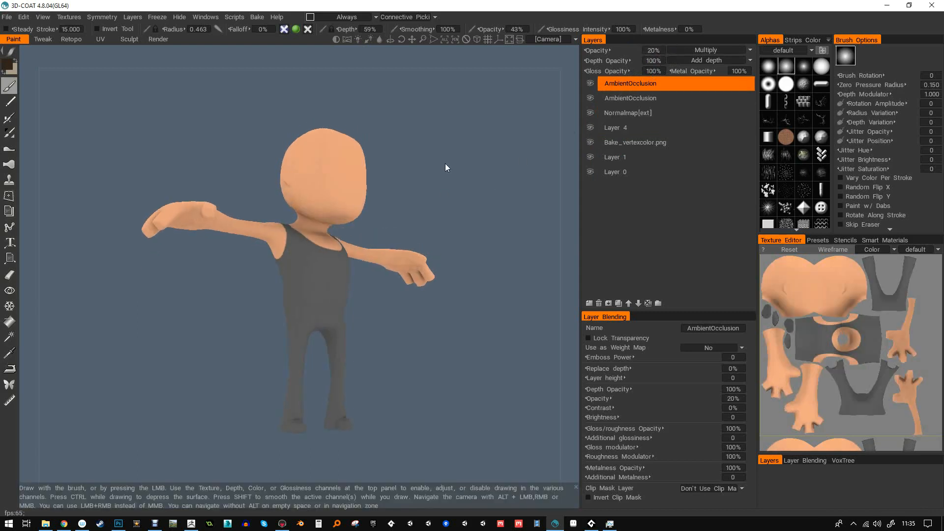
- Set the lower AmbientOcclusion layer's opacity to 10% and check the shading around the character
click(618, 99)
click(659, 52)
text(10)
key(Return)
drag(429, 181, 240, 137)
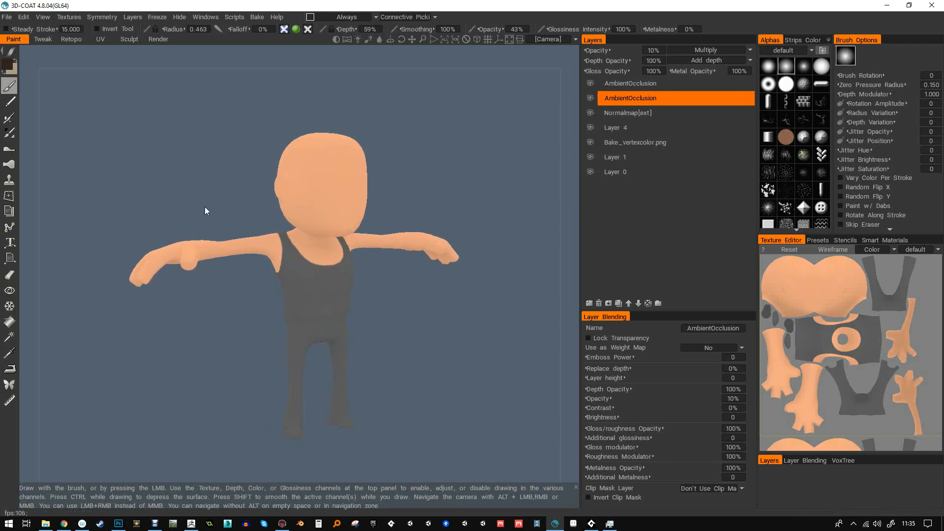
drag(205, 204, 492, 124)
- Rename Layer 4 as Painting
click(615, 129)
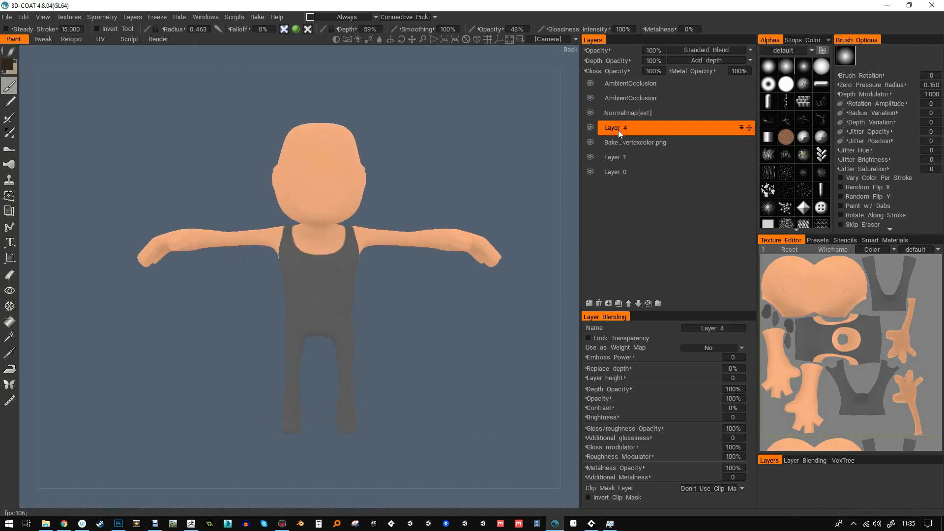
double_click(625, 129)
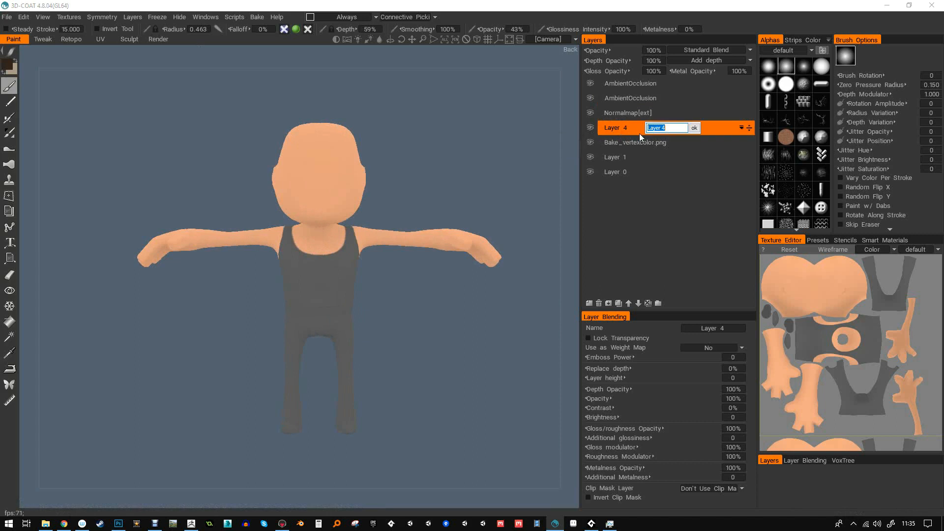
text(Painting)
key(Return)
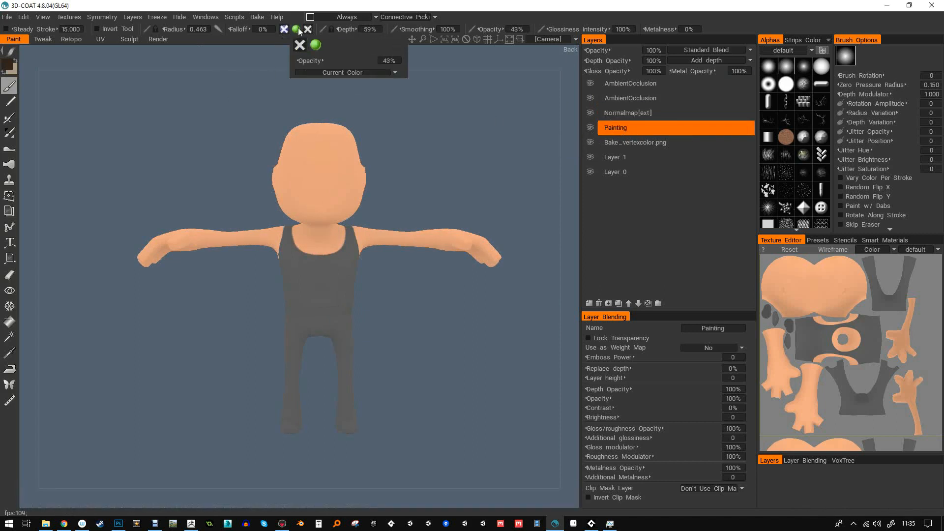
- Enable X-axis symmetry with the symmetry plane hidden, and test it with a vertical stroke on the face that is undone
scroll(240, 115, up, 3)
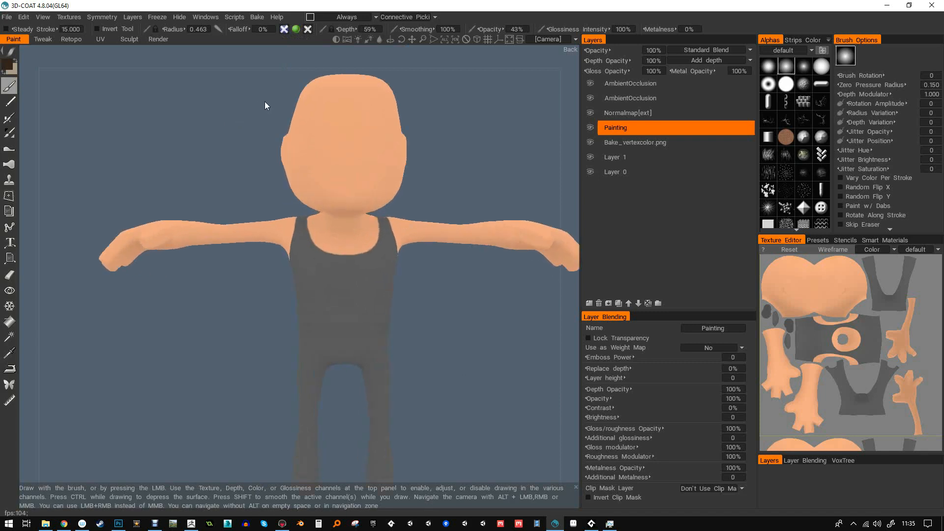
scroll(251, 142, up, 5)
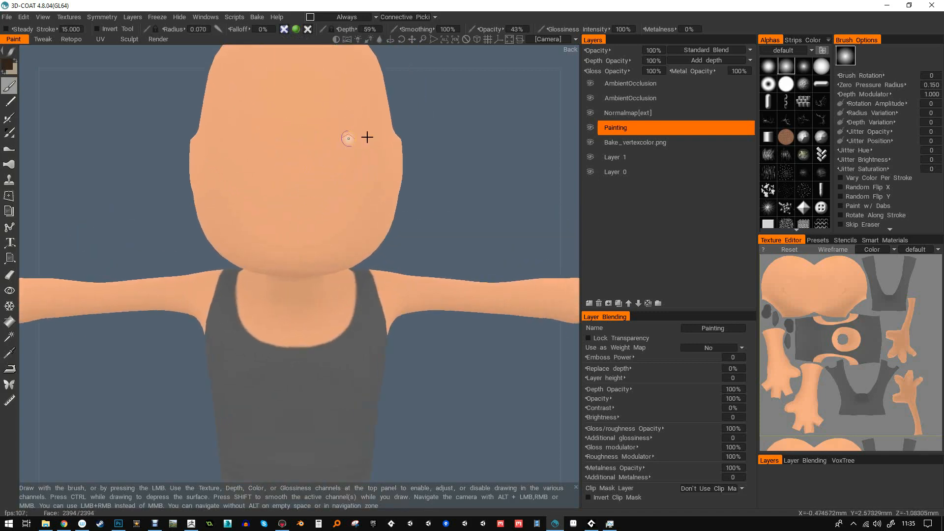
drag(332, 130, 333, 186)
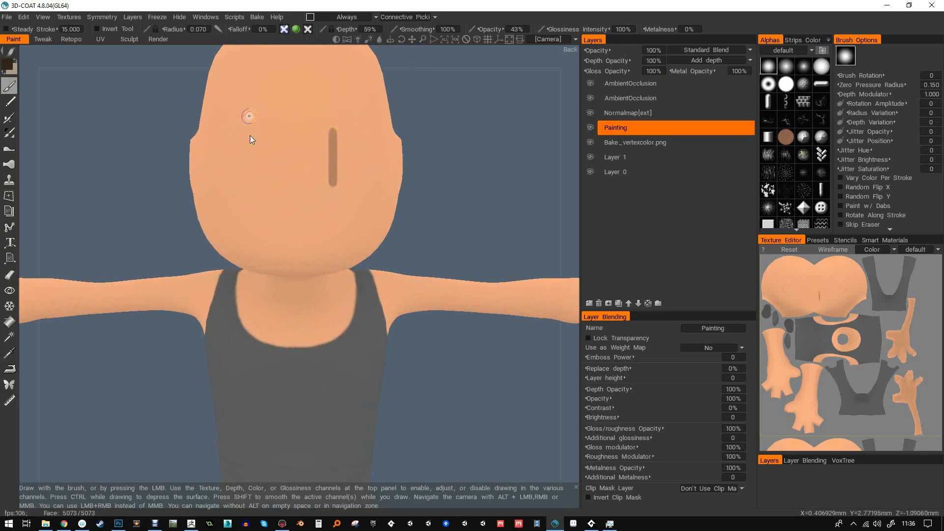
key(ctrl+z)
key(s)
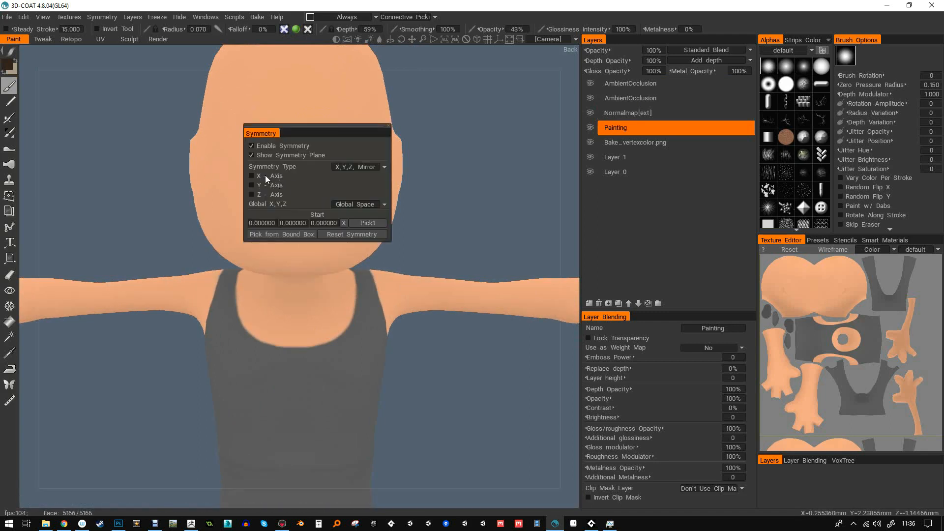
click(253, 176)
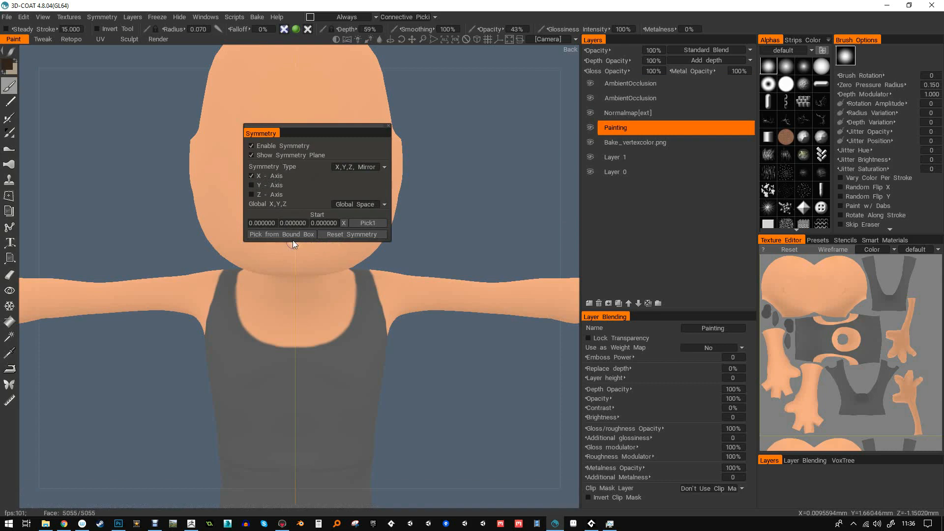
click(252, 155)
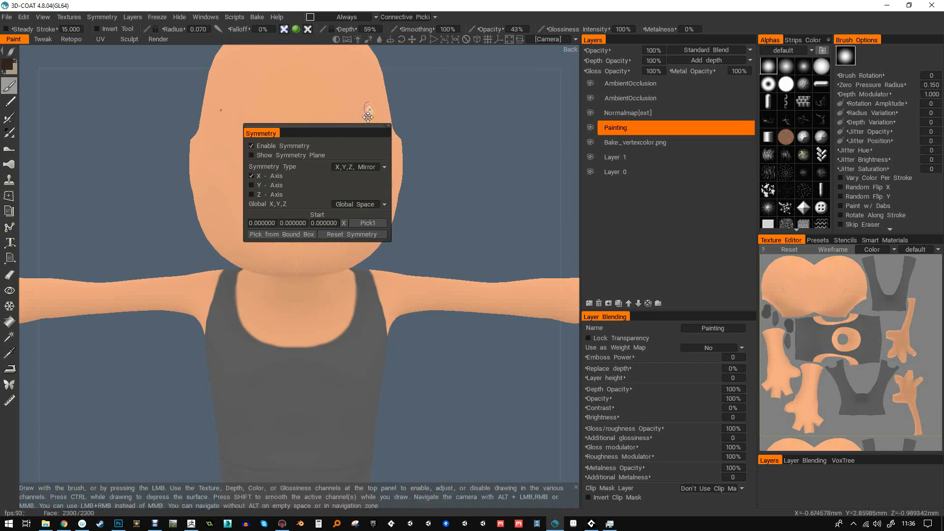
drag(335, 136, 333, 178)
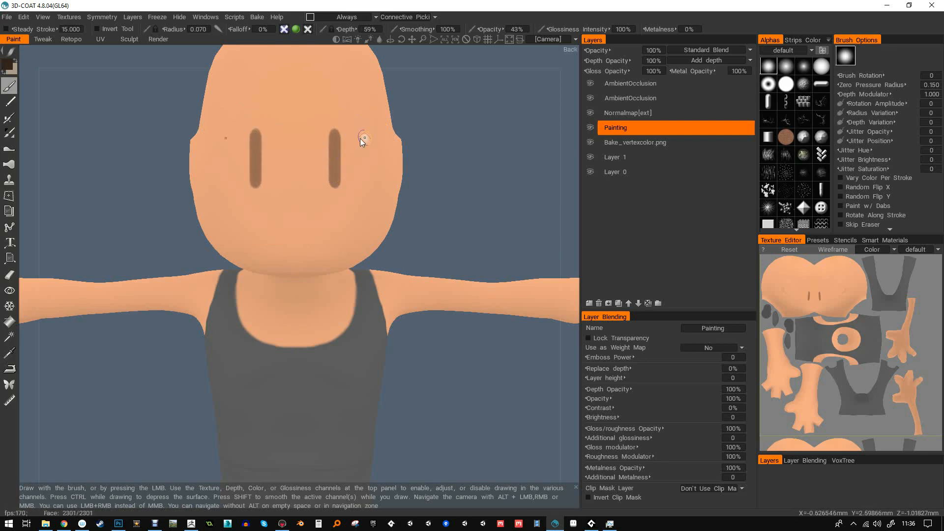
key(ctrl+z)
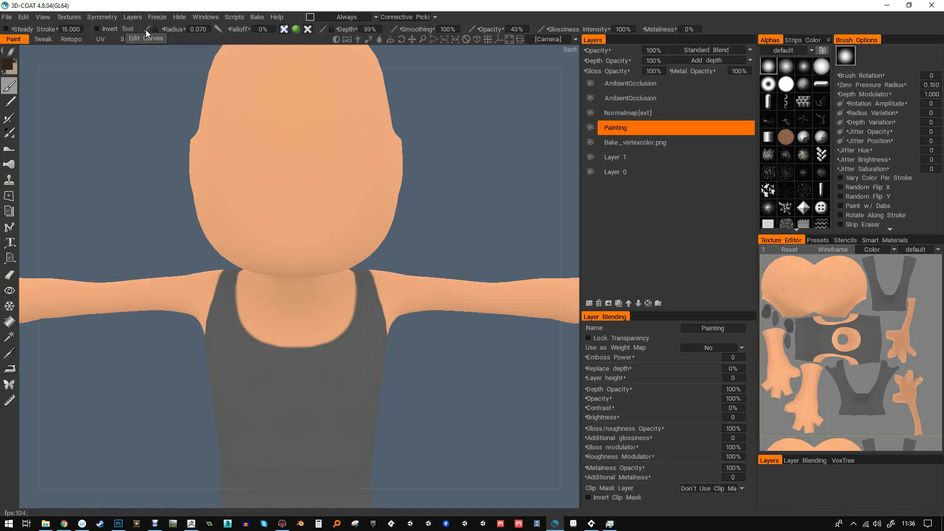
- Try several mirrored brush strokes on the upper face and undo each of them
drag(245, 184, 260, 115)
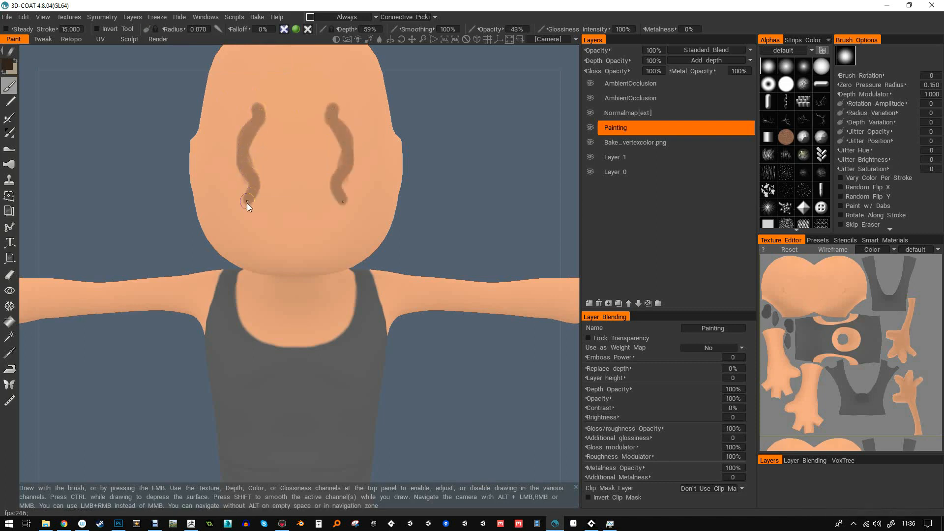
key(ctrl+z)
mouse_move(228, 136)
mouse_down()
mouse_move(278, 155)
mouse_move(266, 76)
mouse_up()
key(ctrl+z)
mouse_move(238, 116)
mouse_down()
mouse_move(243, 202)
mouse_move(278, 114)
mouse_up()
key(ctrl+z)
drag(230, 145, 273, 197)
key(ctrl+z)
mouse_move(256, 231)
mouse_down()
mouse_move(231, 204)
mouse_move(260, 112)
mouse_up()
key(ctrl+z)
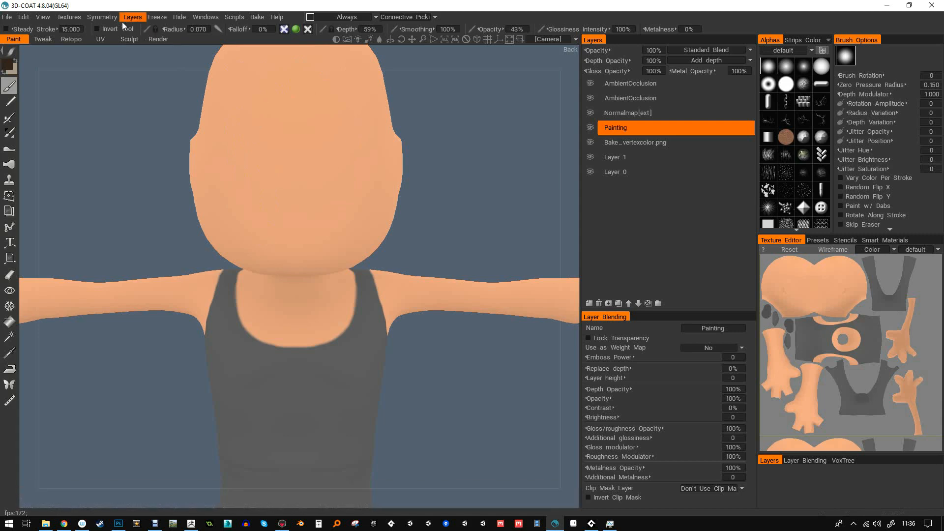
- Switch the brush radius's pen-pressure setting and set the brush opacity to 100%, testing both with strokes that are undone
click(145, 28)
mouse_move(245, 116)
mouse_down()
mouse_move(253, 164)
mouse_move(228, 210)
mouse_move(217, 114)
mouse_up()
key(ctrl+z)
drag(490, 28, 495, 29)
mouse_move(327, 120)
mouse_down()
mouse_move(331, 182)
mouse_move(333, 143)
mouse_up()
key(ctrl+z)
mouse_move(341, 120)
mouse_down()
mouse_move(341, 145)
mouse_move(338, 120)
mouse_up()
key(ctrl+z)
mouse_move(327, 190)
mouse_down()
mouse_move(349, 125)
mouse_move(362, 165)
mouse_move(356, 202)
mouse_move(339, 174)
mouse_move(341, 100)
mouse_up()
key(ctrl+z)
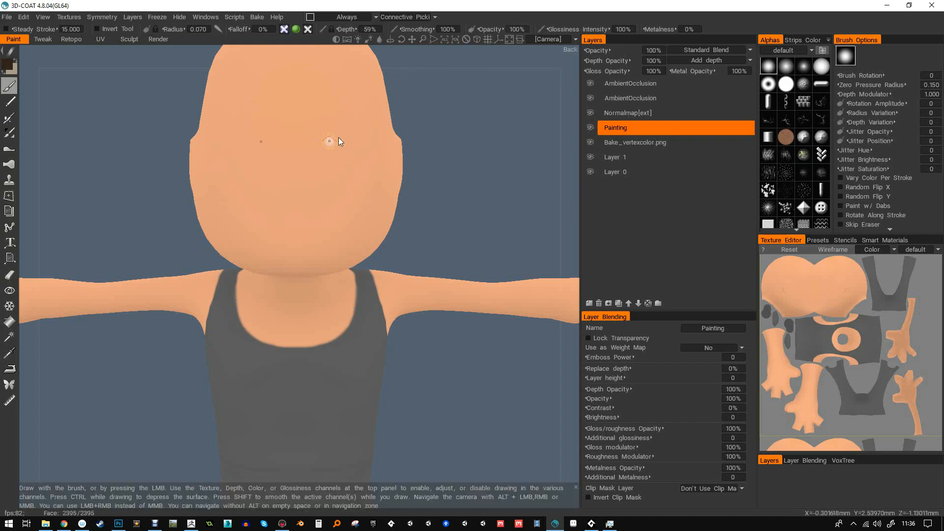
- Paint two mirrored dark vertical eyes on the face on the Painting layer
mouse_move(342, 139)
mouse_down()
mouse_move(338, 187)
mouse_move(335, 165)
mouse_move(403, 232)
mouse_move(322, 195)
mouse_up()
alt+right_drag(322, 195, 331, 104)
- Try freehand strokes in the mouth area below the eyes and undo them
drag(279, 190, 352, 146)
key(ctrl+z)
key(ctrl+z)
mouse_move(247, 209)
mouse_down()
mouse_move(318, 166)
mouse_move(343, 135)
mouse_move(340, 164)
mouse_move(306, 215)
mouse_up()
key(ctrl+z)
key(ctrl+z)
- Turn on Steady Stroke and draw a smiling mouth outline with inner lines for the teeth and tongue
click(7, 29)
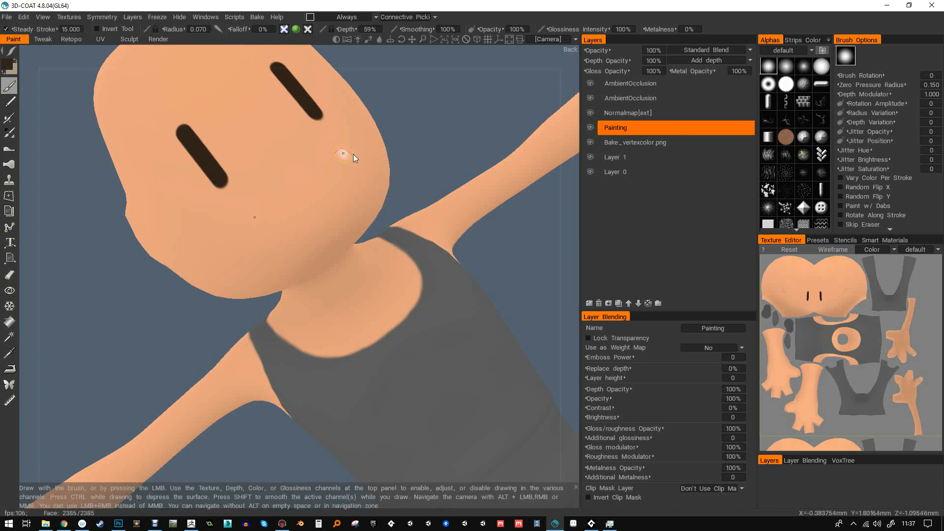
mouse_move(300, 179)
mouse_down()
mouse_move(324, 162)
mouse_move(339, 142)
mouse_move(300, 176)
mouse_move(340, 128)
mouse_move(338, 184)
mouse_move(322, 202)
mouse_move(306, 174)
mouse_move(338, 136)
mouse_move(305, 157)
mouse_up()
key(ctrl+z)
alt+middle_drag(309, 199, 321, 150)
alt+right_drag(321, 150, 328, 168)
alt+drag(379, 123, 315, 169)
scroll(315, 167, up, 2)
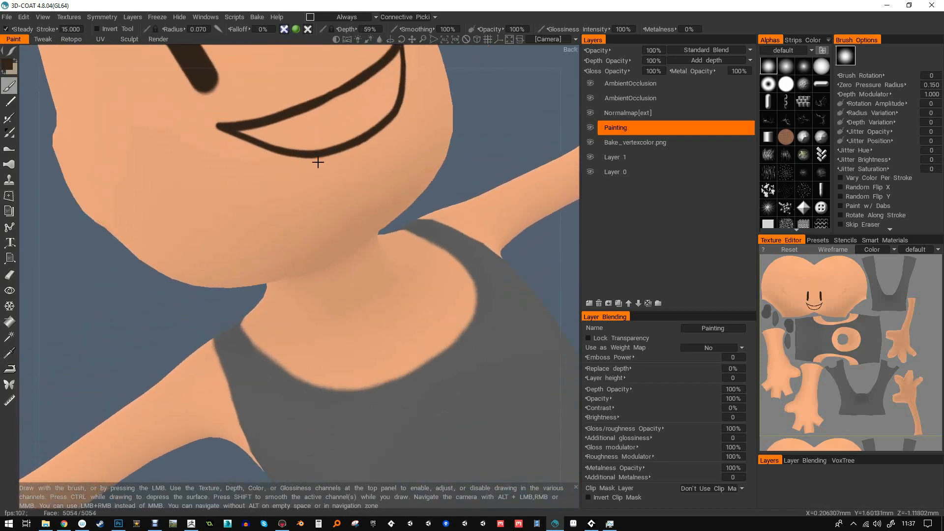
mouse_move(243, 131)
mouse_down()
mouse_move(291, 133)
mouse_move(357, 118)
mouse_move(318, 133)
mouse_move(330, 132)
mouse_move(320, 152)
mouse_move(342, 119)
mouse_up()
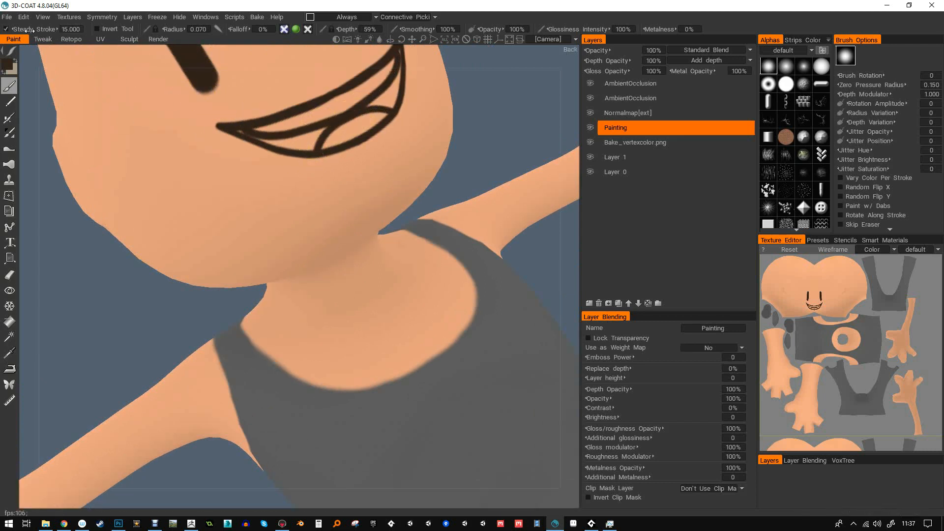
- Turn off Steady Stroke, set the brush radius to 0.034 and fill the mouth interior dark around the teeth and tongue
click(7, 29)
mouse_move(313, 142)
right_down()
mouse_move(292, 139)
mouse_move(312, 135)
right_up()
mouse_move(312, 135)
mouse_down()
mouse_move(325, 128)
mouse_move(305, 147)
mouse_move(280, 145)
mouse_up()
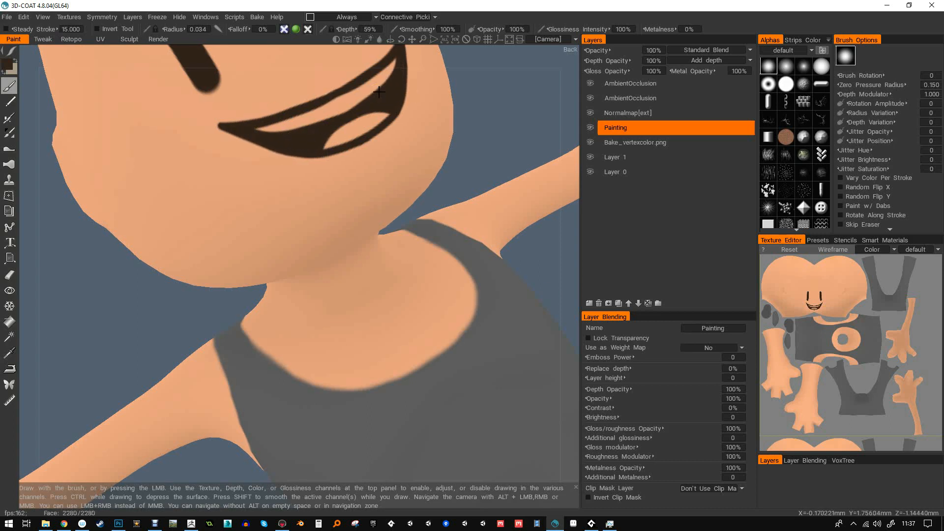
- Set the paint color to near-white with hue 340, saturation 3% and lightness 94%
alt+drag(377, 91, 379, 98)
alt+drag(64, 83, 29, 69)
click(9, 64)
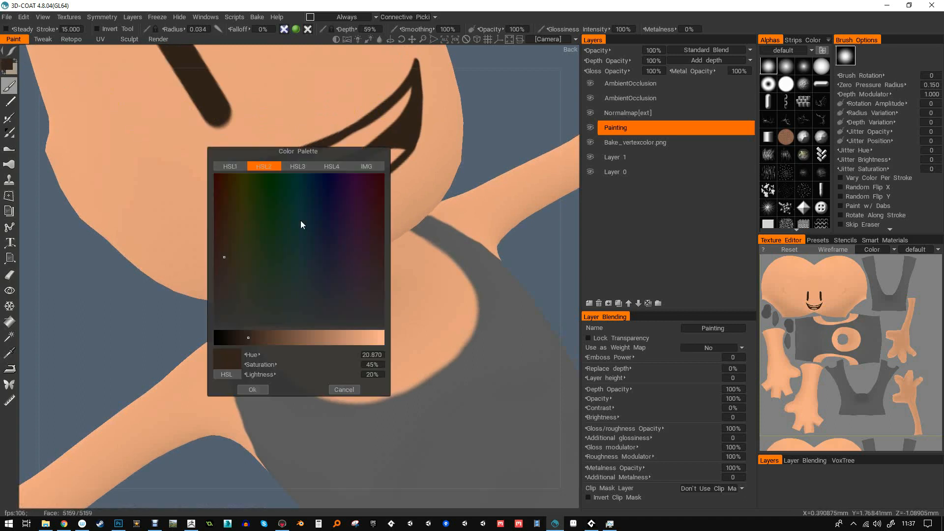
click(375, 338)
click(317, 313)
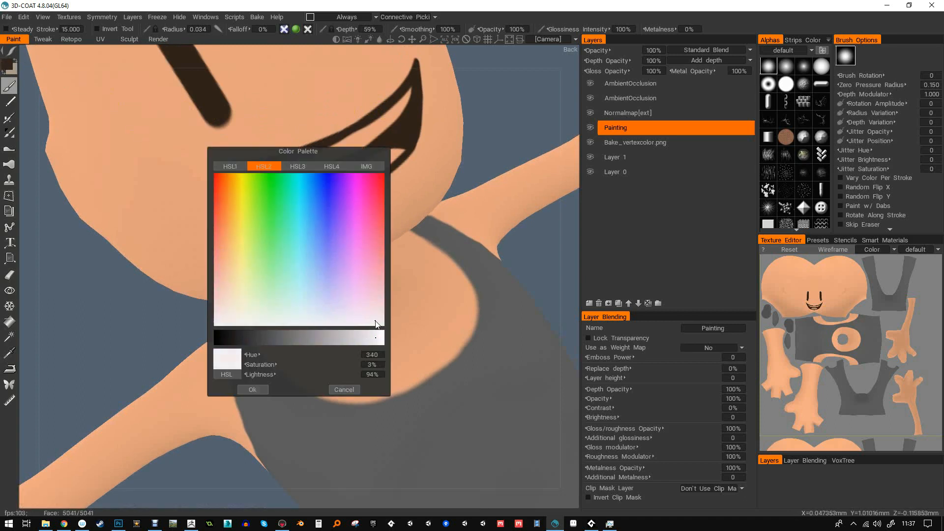
click(261, 390)
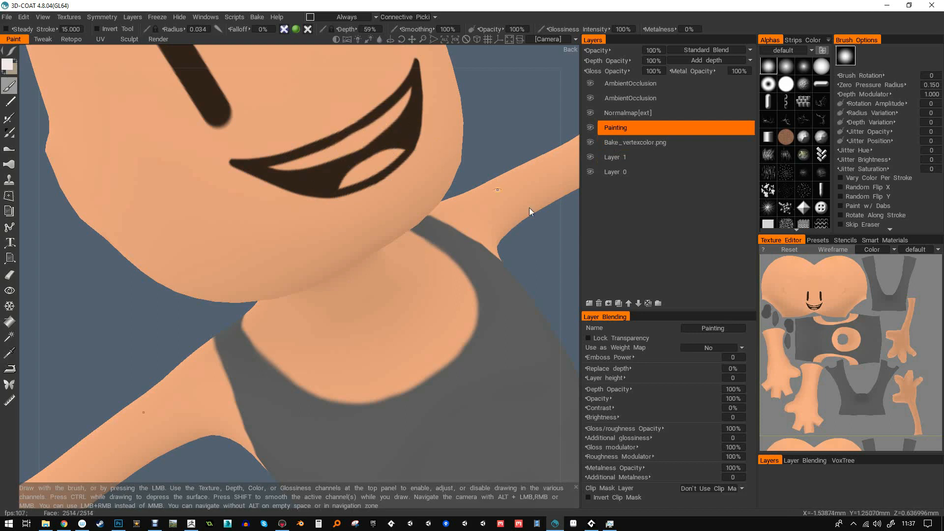
- Add a new layer, move it directly beneath the Painting layer and rename it Underpainting
click(591, 303)
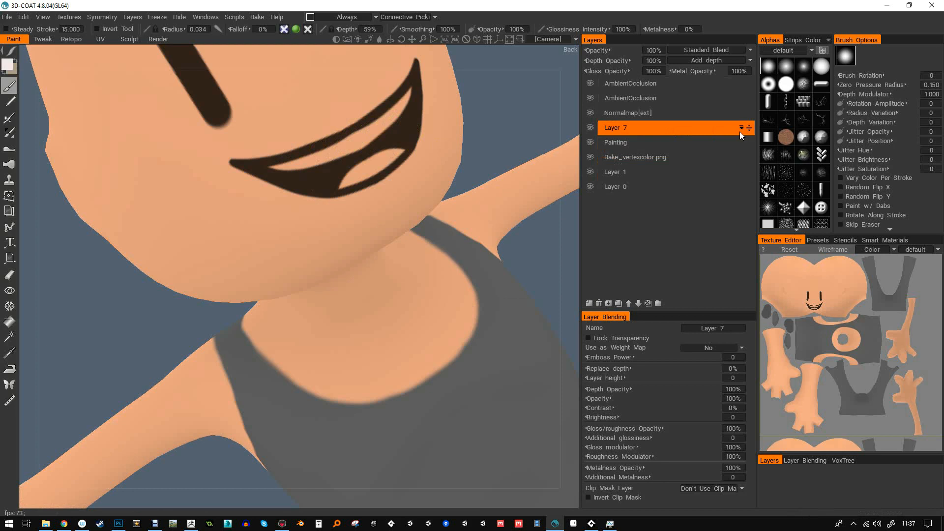
drag(748, 129, 742, 160)
double_click(625, 143)
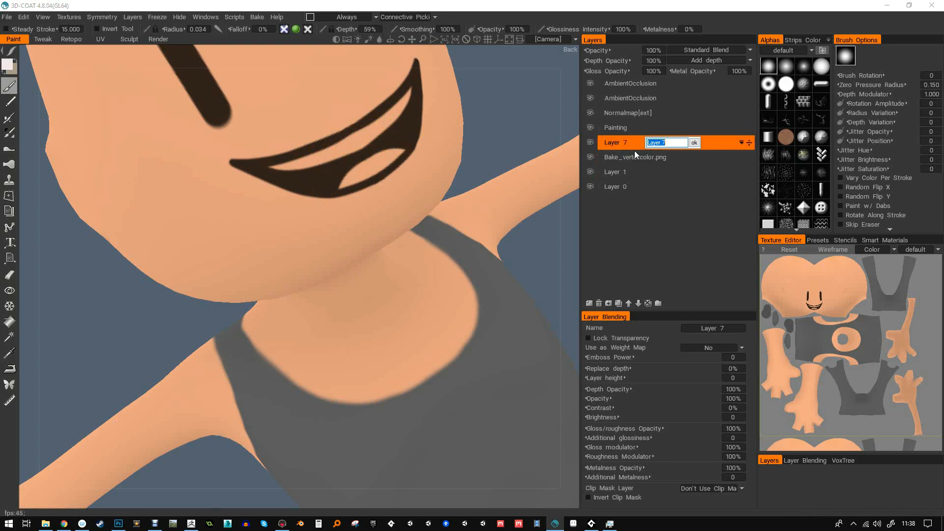
text(Underpainting)
key(Return)
- Paint the teeth near-white on the Underpainting layer and undo a test scribble above the mouth
mouse_move(354, 131)
mouse_down()
mouse_move(363, 136)
mouse_move(307, 165)
mouse_up()
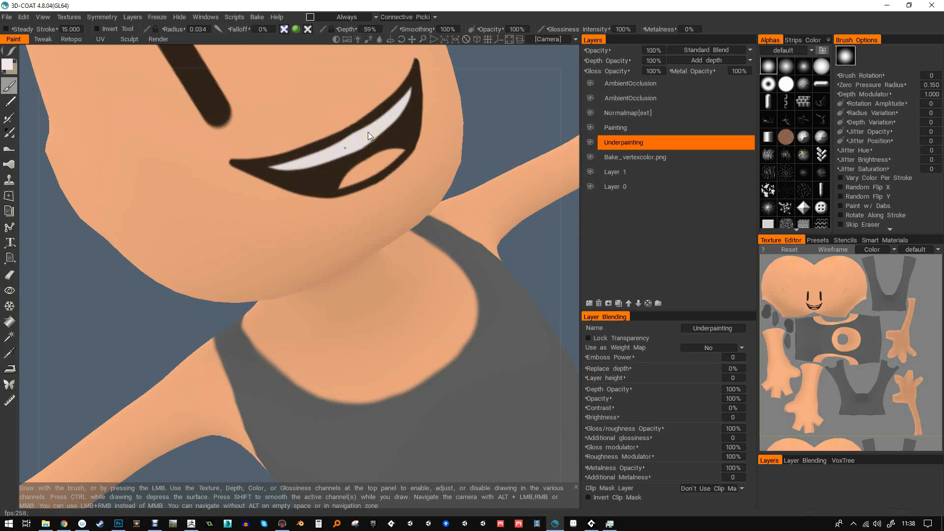
mouse_move(344, 145)
mouse_down()
mouse_move(292, 138)
mouse_move(338, 76)
mouse_up()
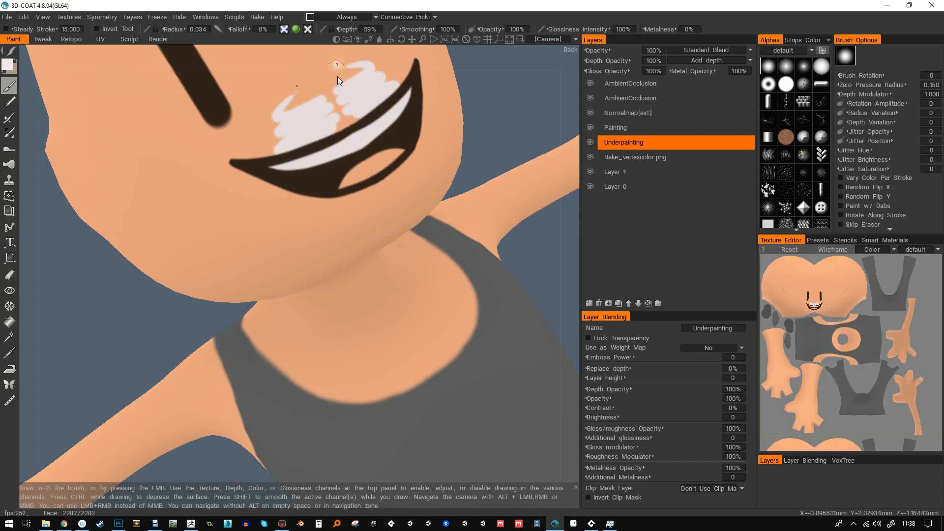
key(ctrl+z)
- Set the paint color to red with hue 358, saturation 79% and lightness 58%, and paint the tongue on the Underpainting layer
click(8, 65)
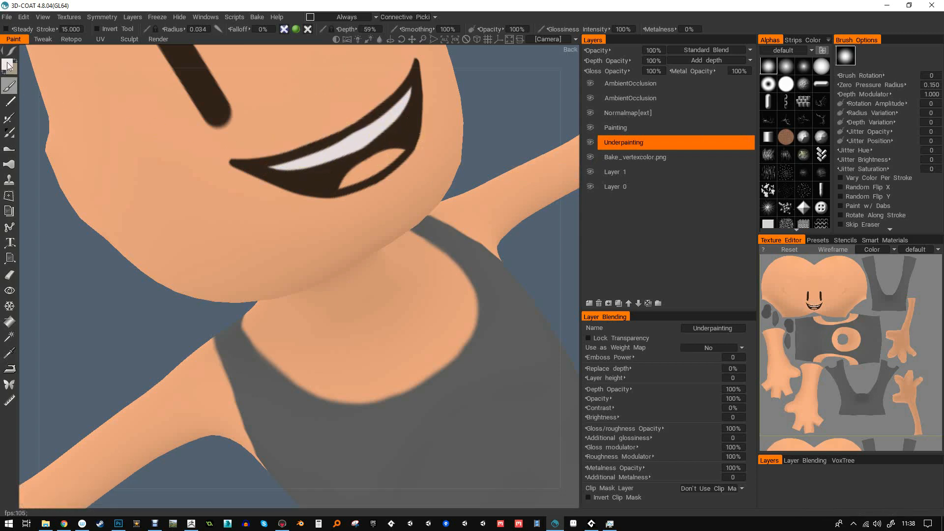
click(383, 191)
click(320, 188)
click(220, 197)
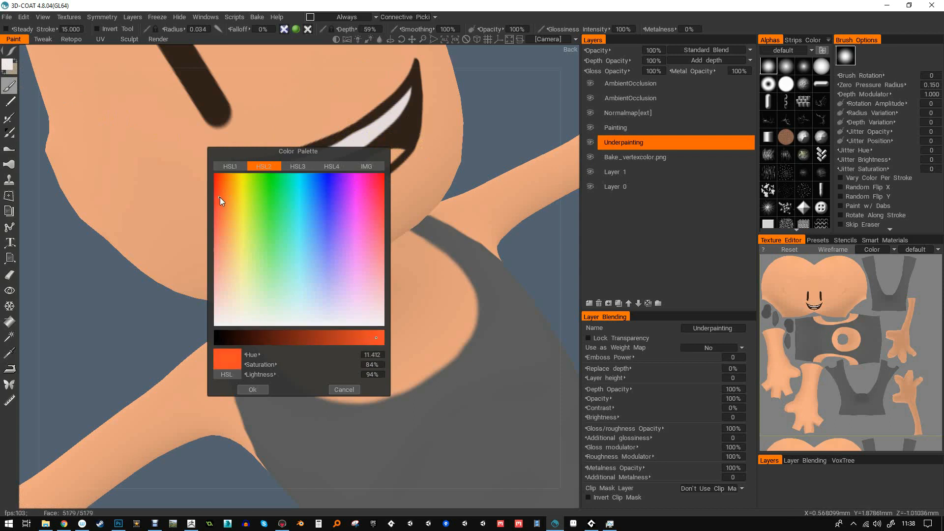
click(383, 204)
click(314, 338)
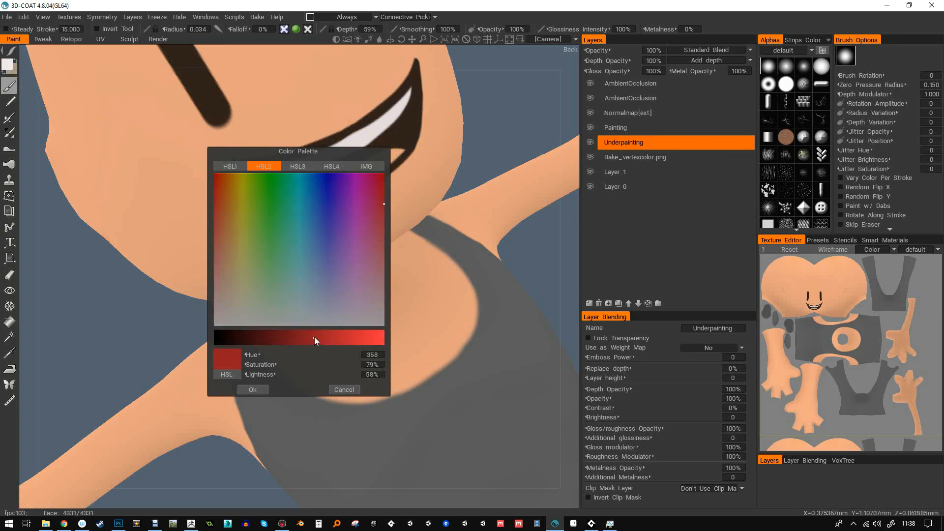
click(254, 389)
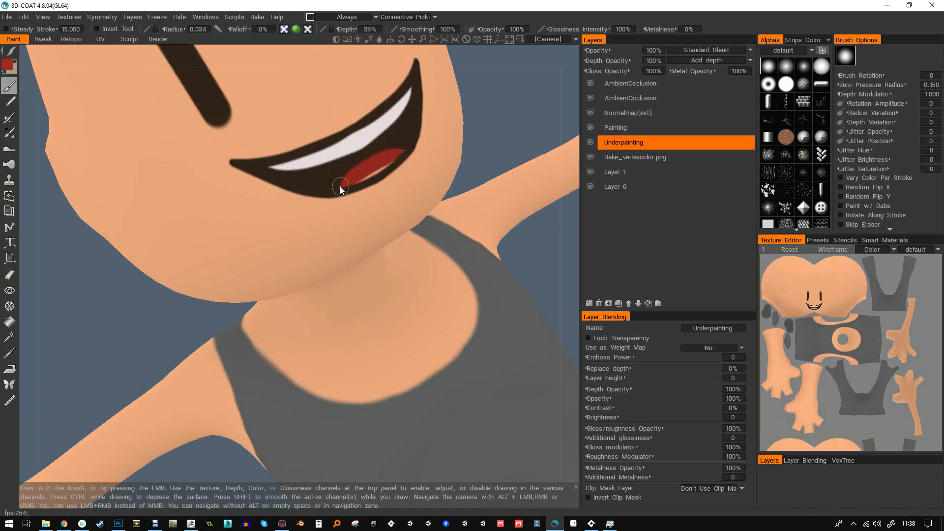
alt+right_drag(432, 163, 397, 166)
mouse_move(397, 167)
alt+shift+mouse_down()
mouse_move(361, 183)
mouse_move(375, 164)
mouse_move(397, 160)
mouse_move(503, 160)
mouse_move(219, 160)
mouse_move(251, 175)
mouse_move(350, 177)
mouse_move(401, 165)
alt+shift+mouse_up()
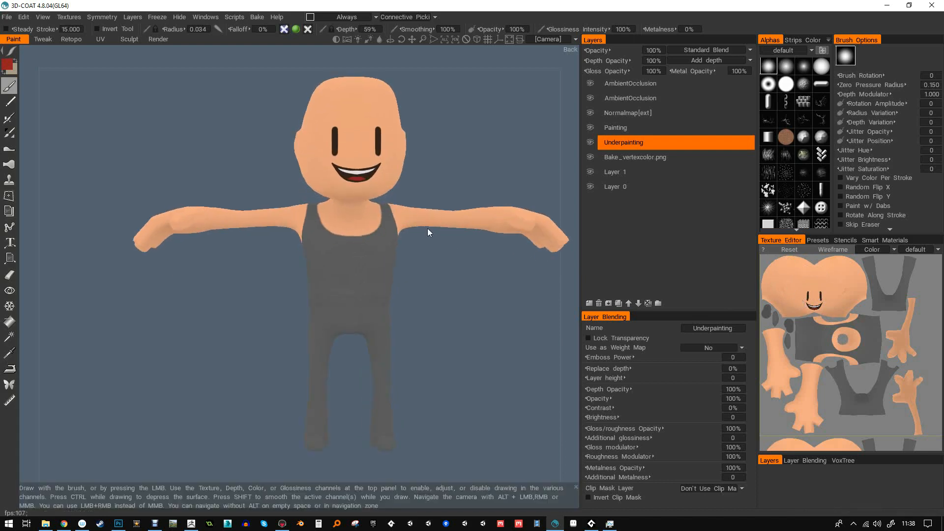
scroll(427, 229, up, 2)
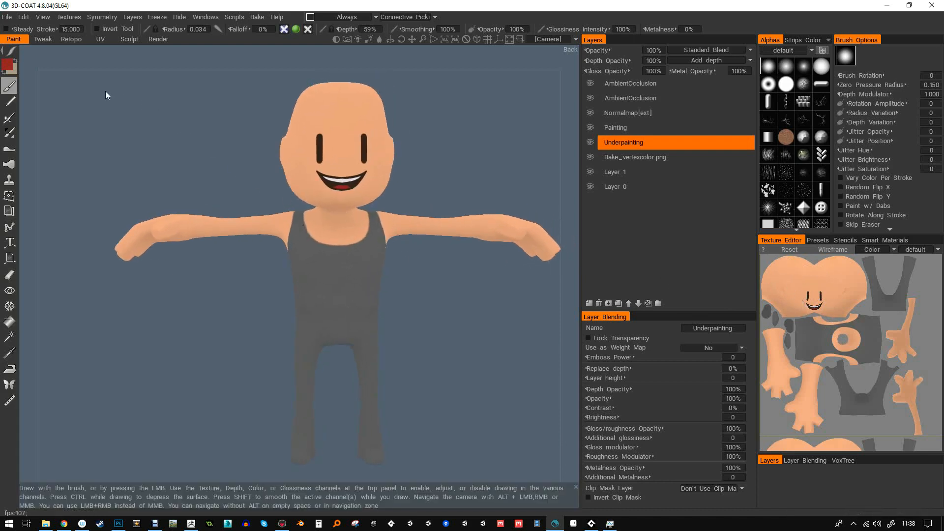
- Set the paint color to dark brown with hue 2.075, saturation 18% and lightness 25%
click(8, 65)
drag(252, 285, 214, 287)
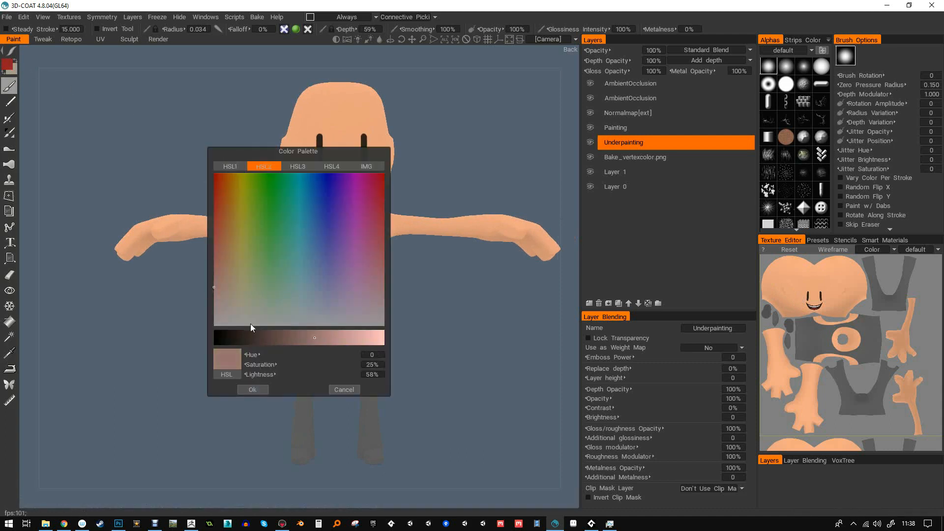
click(219, 296)
click(260, 339)
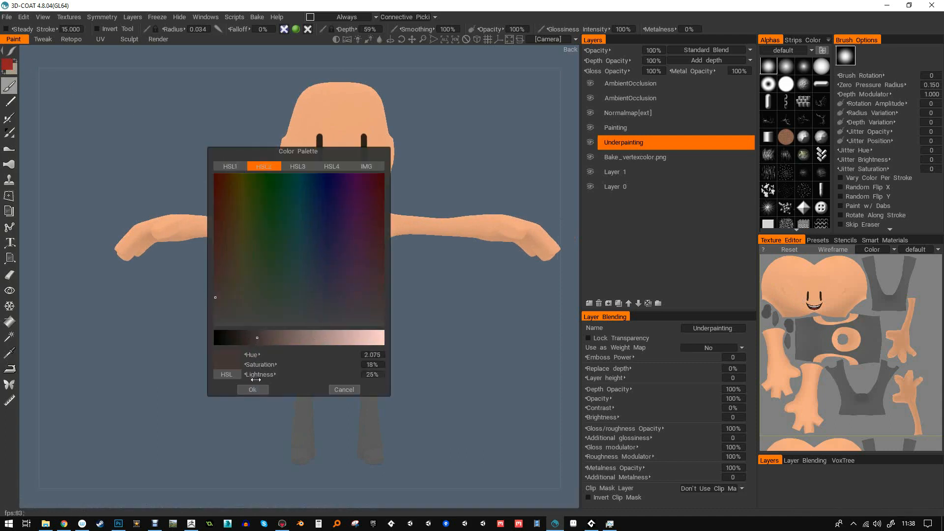
click(252, 390)
- Turn on Steady Stroke and paint a dark brown outline along the tank top's front neckline on the Painting layer
drag(298, 294, 341, 240)
scroll(341, 240, up, 10)
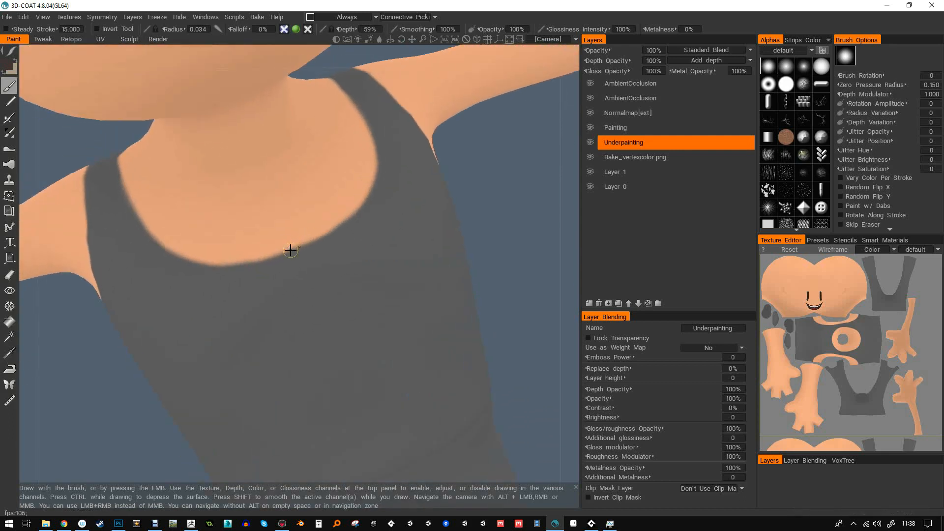
drag(321, 237, 348, 211)
key(ctrl+z)
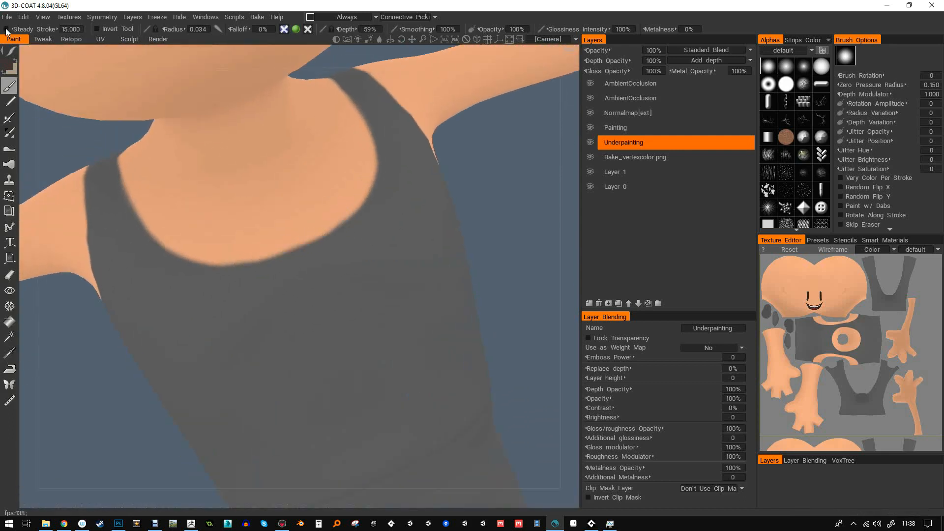
click(631, 129)
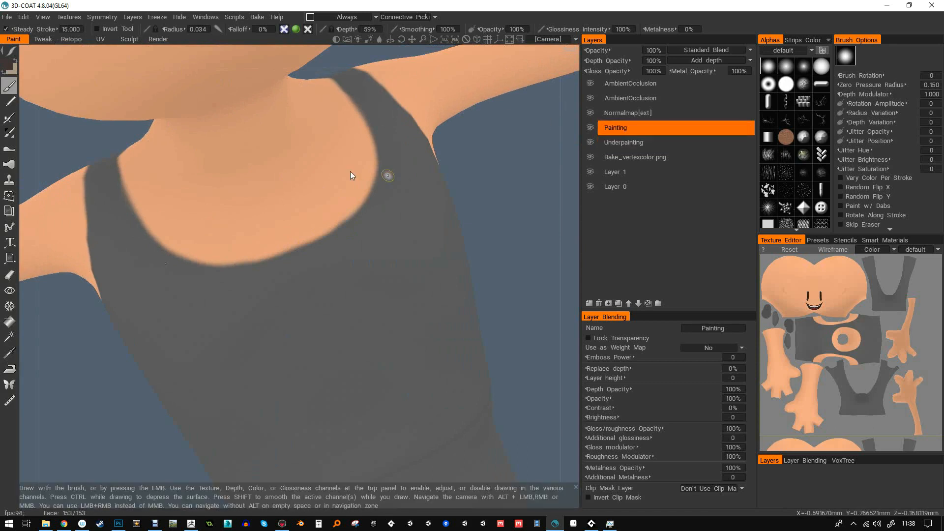
drag(296, 247, 341, 226)
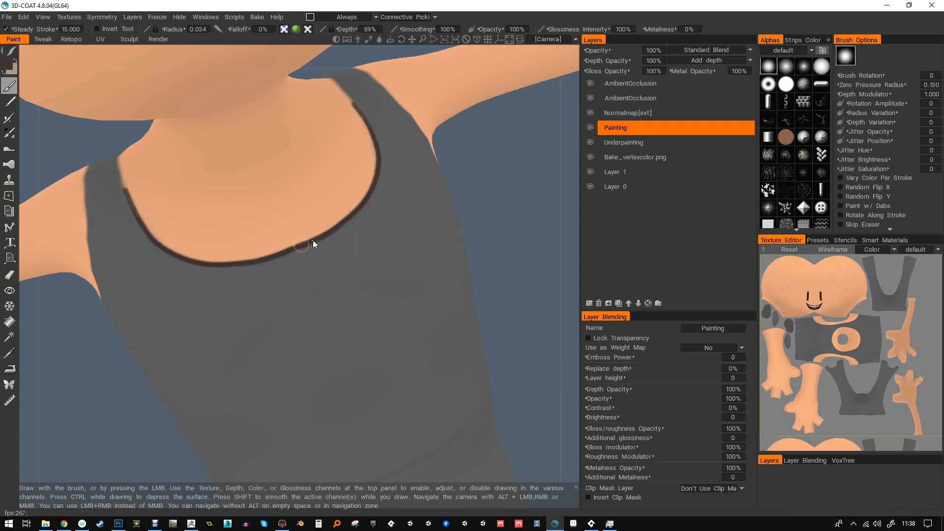
- Continue the dark brown neckline outline over the shoulder and around the back of the tank top
alt+drag(322, 238, 317, 270)
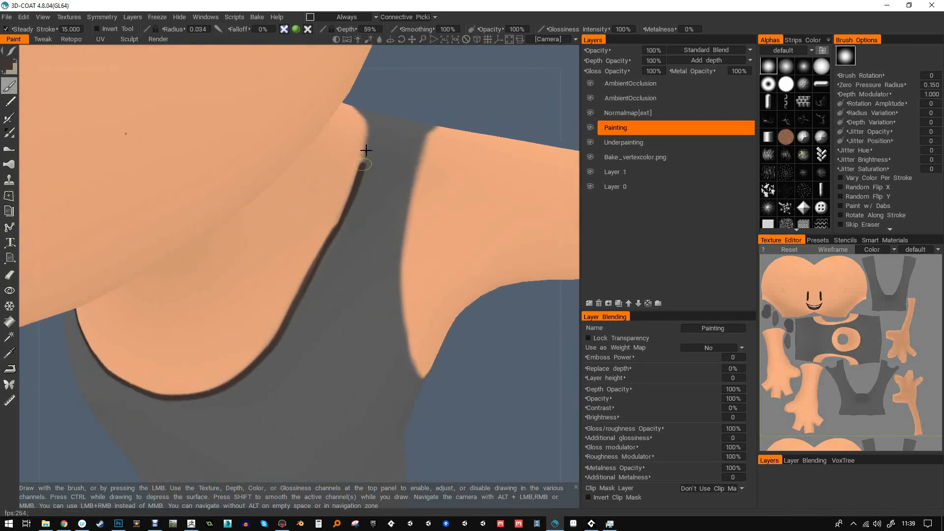
alt+drag(367, 121, 291, 228)
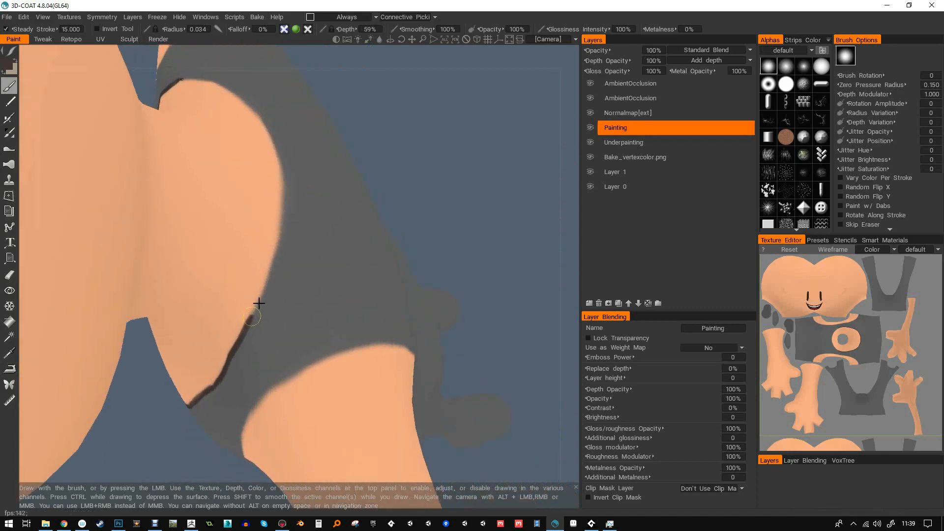
drag(268, 279, 284, 205)
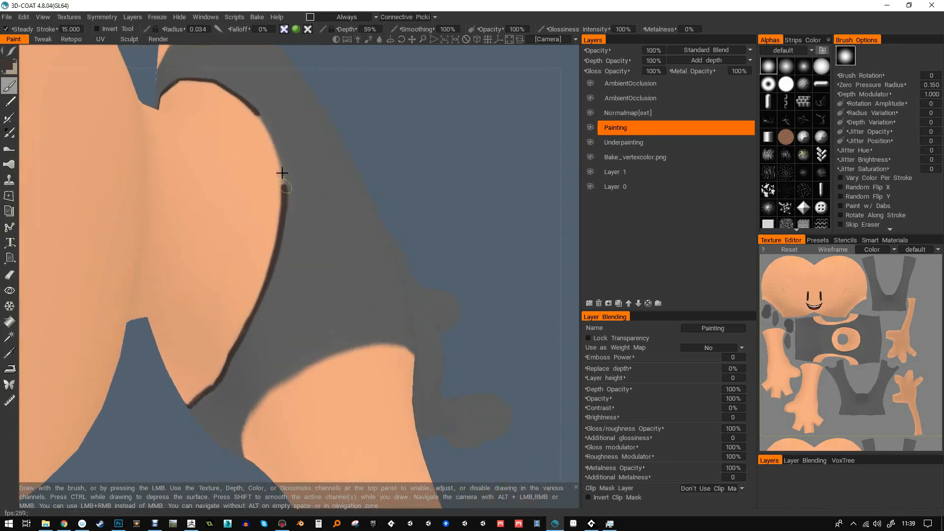
scroll(384, 142, down, 6)
drag(385, 142, 409, 118)
scroll(395, 213, up, 10)
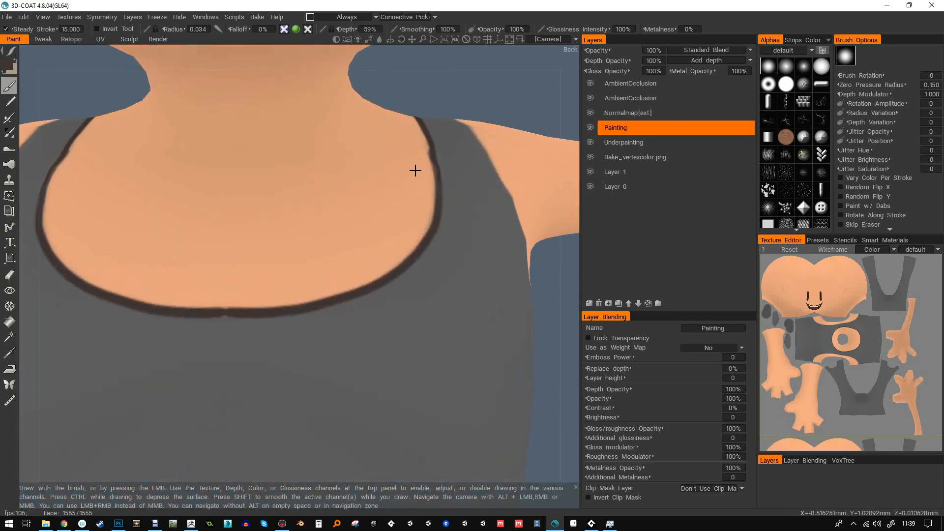
mouse_move(373, 171)
alt+mouse_down()
mouse_move(360, 181)
mouse_move(373, 181)
alt+mouse_up()
drag(351, 288, 320, 337)
- Outline the front edge of the armhole in dark brown from the shoulder strap down to the underarm, redoing imperfect strokes
scroll(394, 187, down, 5)
mouse_move(396, 185)
alt+mouse_down()
mouse_move(378, 211)
mouse_move(358, 206)
mouse_move(356, 234)
alt+mouse_up()
key(ctrl+z)
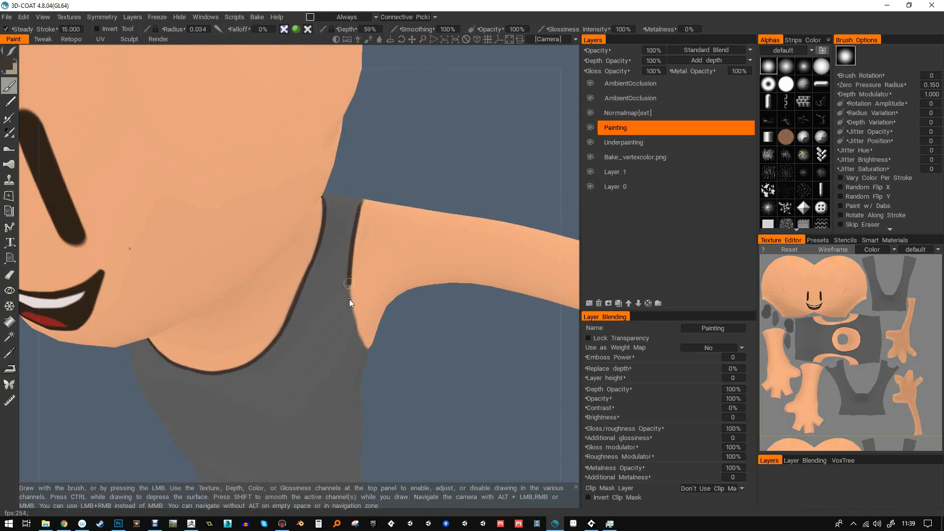
alt+drag(354, 323, 295, 217)
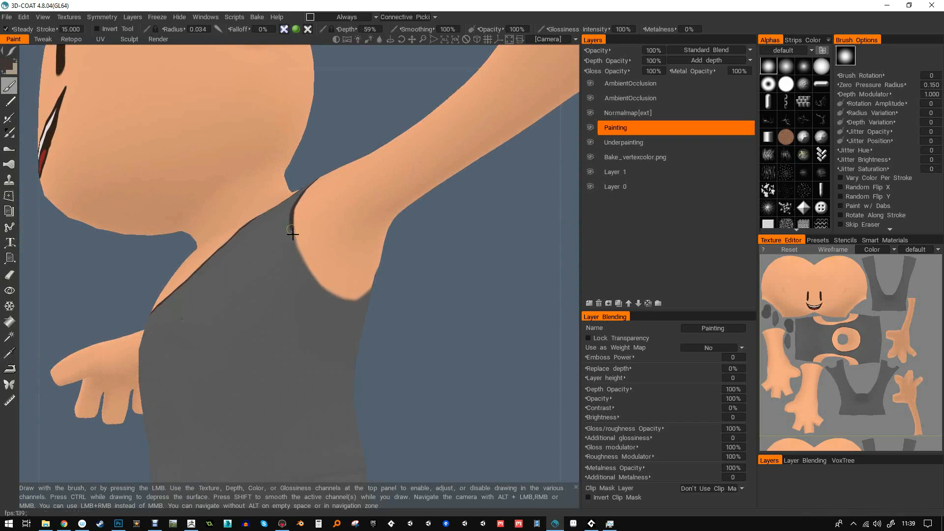
key(ctrl+z)
alt+right_drag(295, 226, 329, 230)
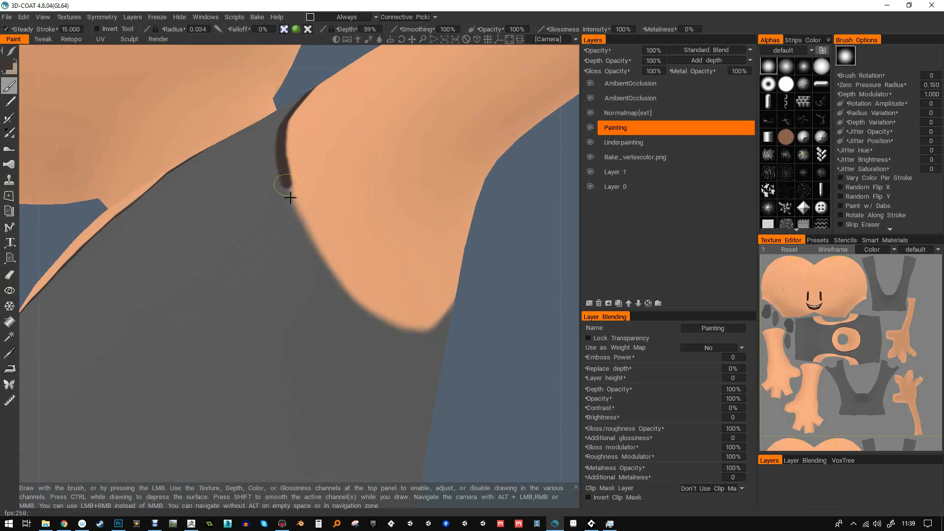
mouse_move(301, 224)
mouse_down()
mouse_move(361, 304)
mouse_move(412, 326)
mouse_up()
- Continue the dark brown armhole outline under the arm and up the back edge to the shoulder
mouse_move(412, 282)
alt+mouse_down()
mouse_move(418, 255)
mouse_move(301, 246)
mouse_move(315, 264)
mouse_move(239, 295)
alt+mouse_up()
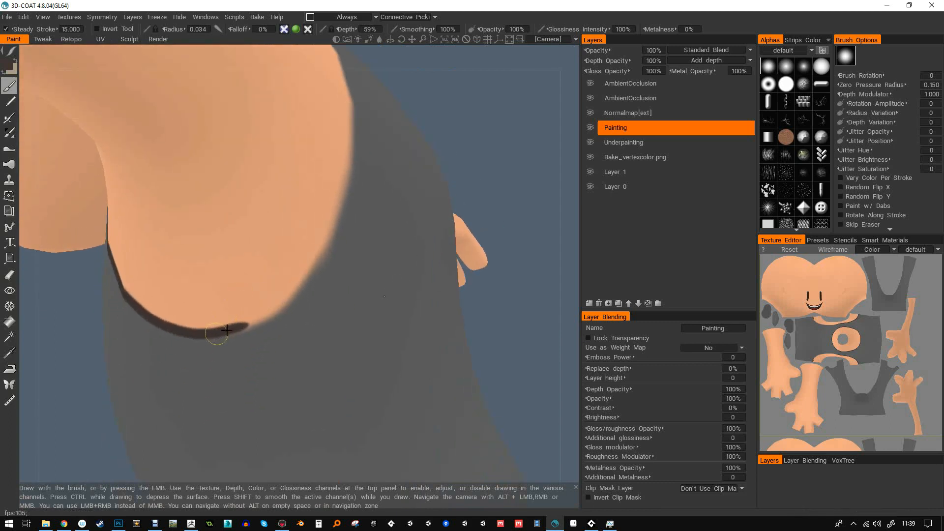
mouse_move(266, 317)
mouse_down()
mouse_move(308, 280)
mouse_move(326, 247)
mouse_move(352, 152)
mouse_move(325, 223)
mouse_move(224, 291)
mouse_up()
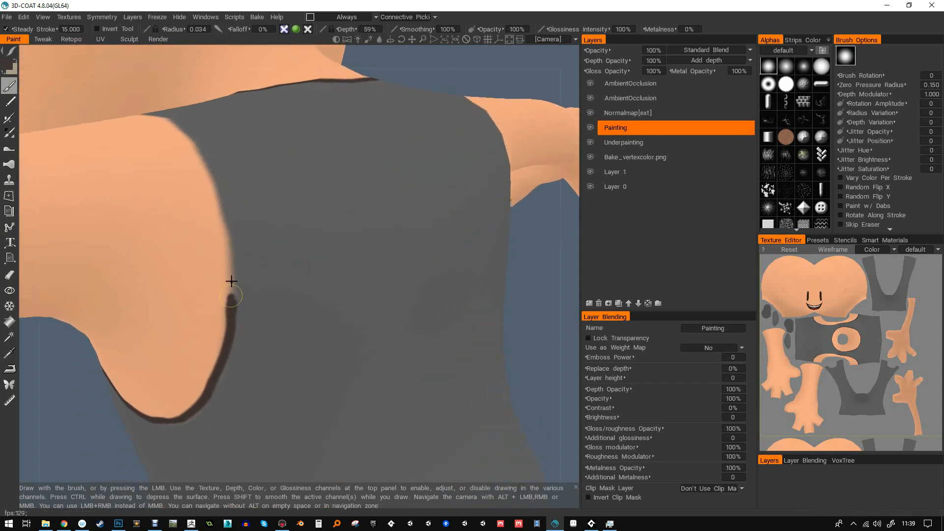
mouse_move(229, 250)
mouse_down()
mouse_move(190, 131)
mouse_move(157, 159)
mouse_move(193, 249)
mouse_up()
drag(138, 240, 185, 343)
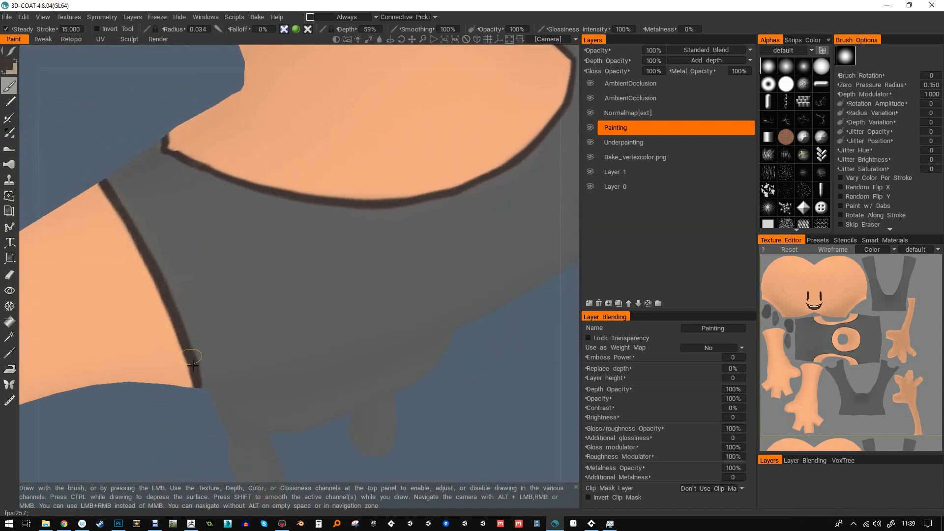
scroll(299, 192, down, 5)
alt+drag(244, 228, 364, 231)
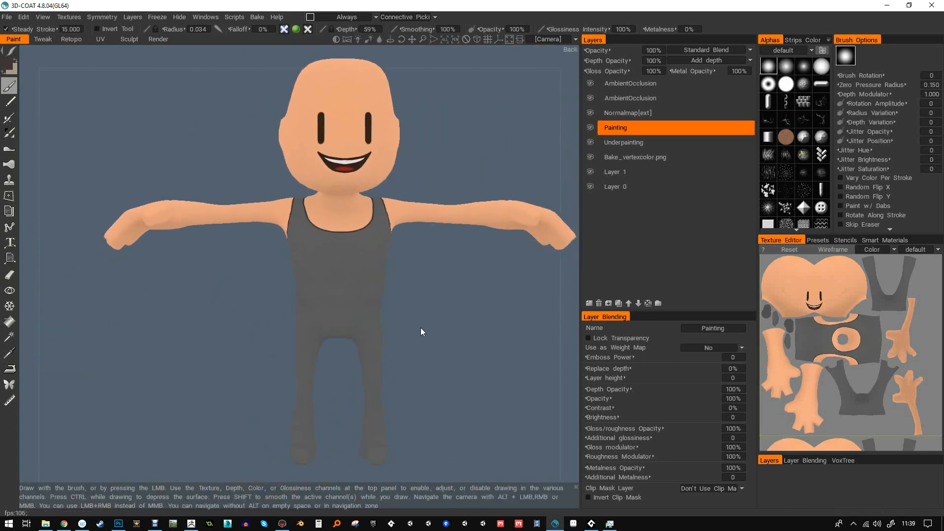
- Calculate a curvature map for the character as a new layer
alt+drag(421, 337, 406, 297)
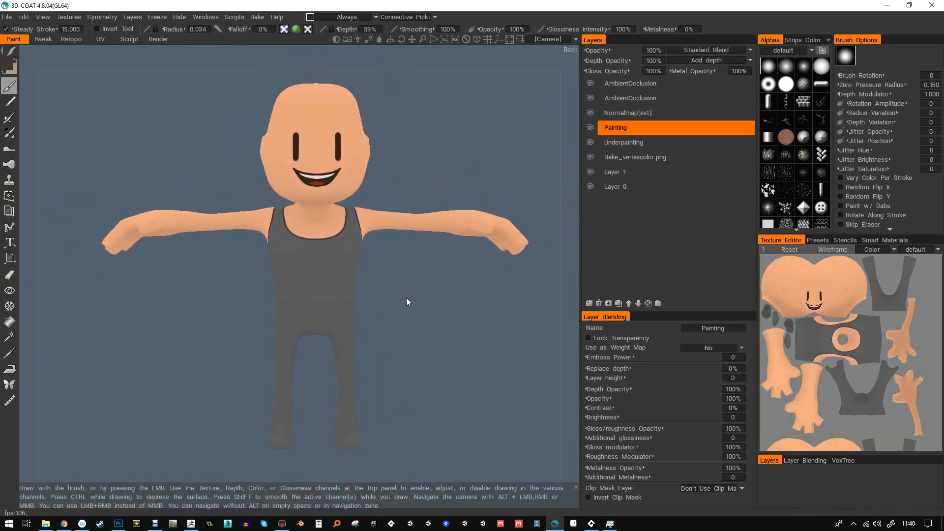
click(69, 17)
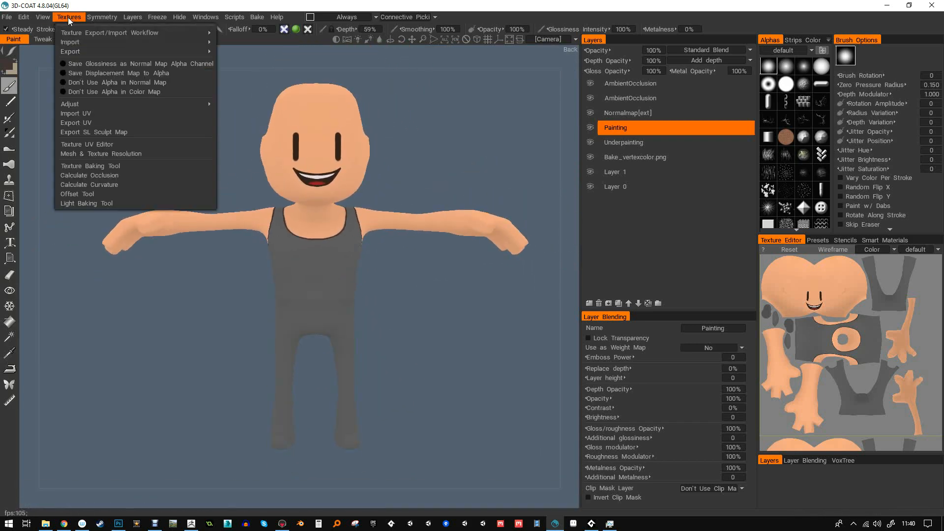
click(104, 185)
click(253, 340)
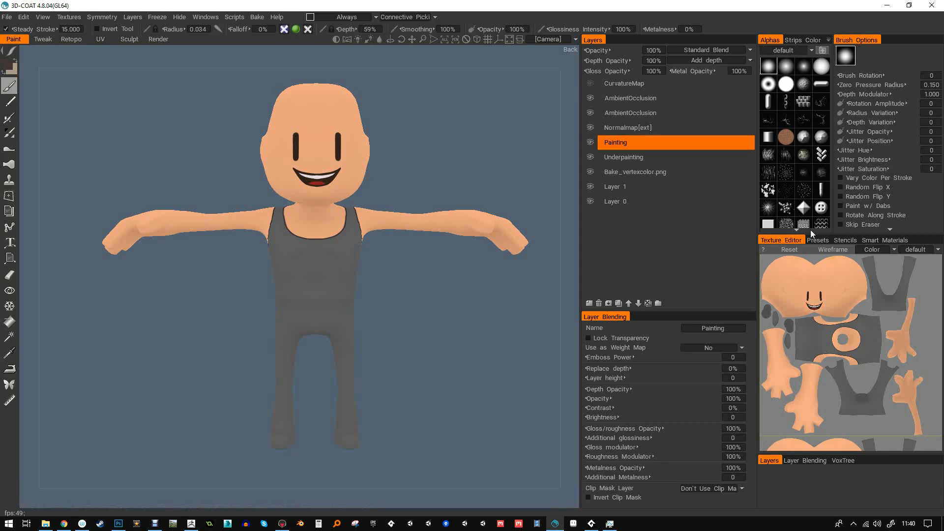
- Show the smart materials, add a new layer directly above Normalmap[ext] and rename it PBR
click(872, 240)
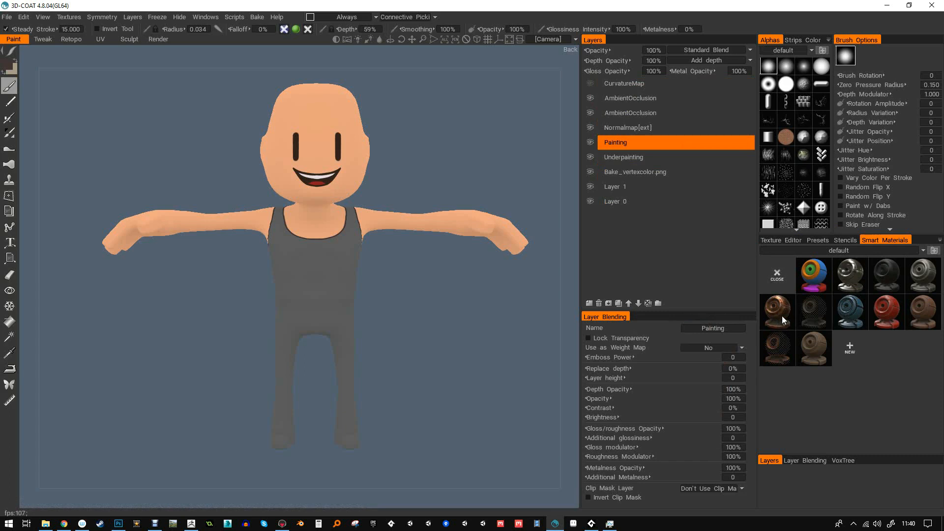
mouse_move(779, 308)
click(632, 98)
click(631, 129)
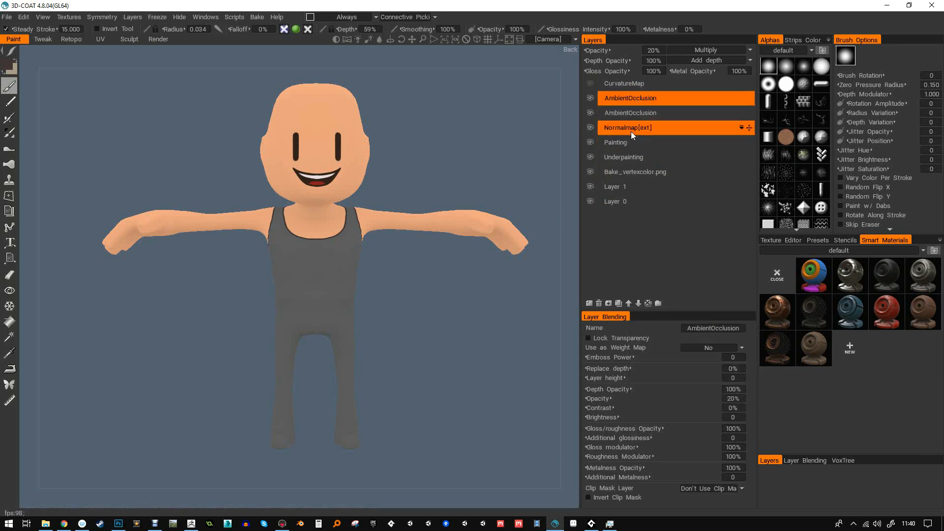
click(620, 172)
click(590, 303)
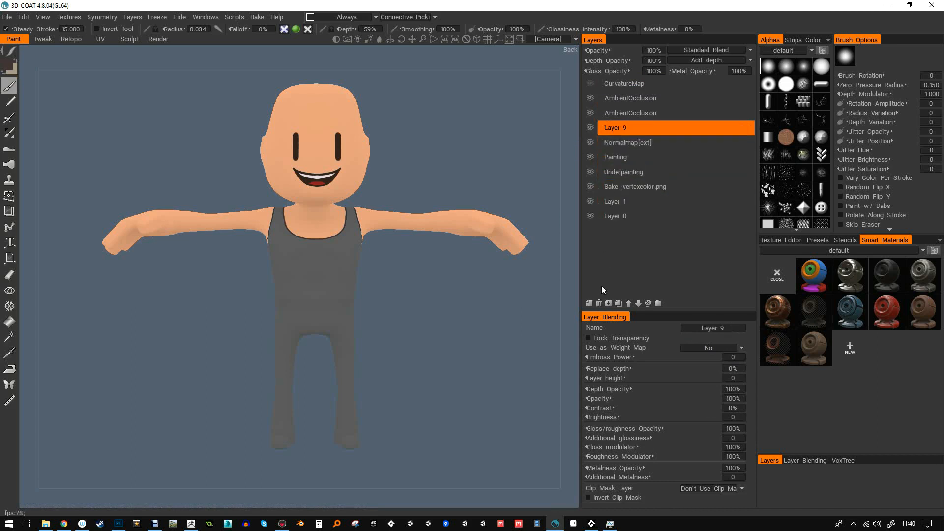
double_click(626, 127)
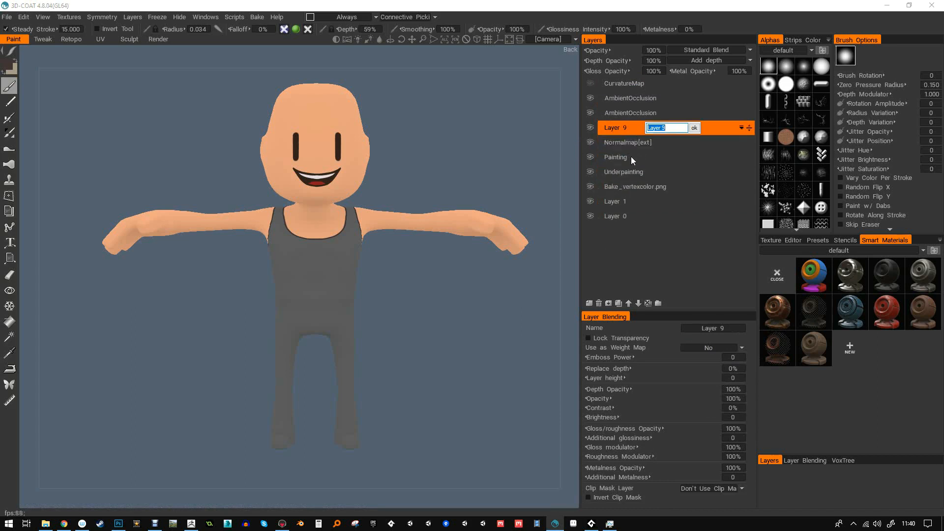
text(PBR)
key(Return)
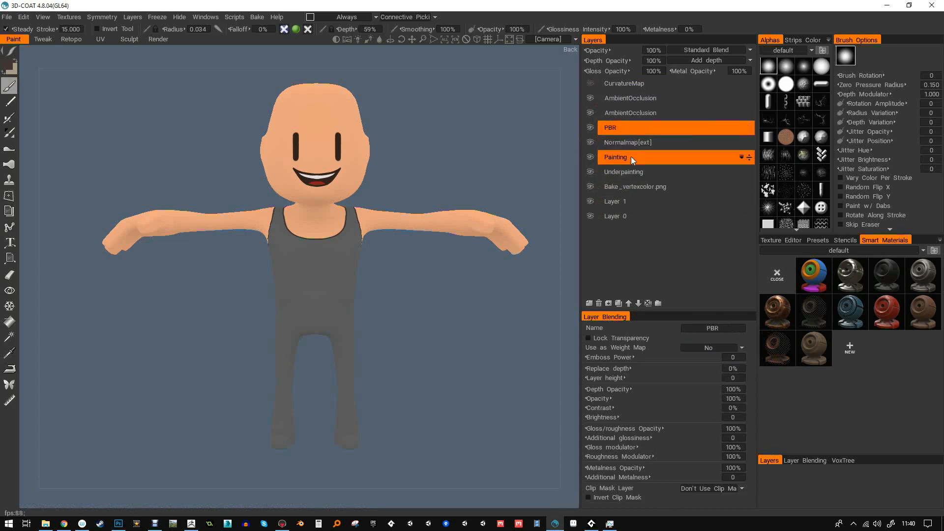
- Choose the worn copper smart material for the PBR layer and enable the glossiness and depth channels
click(777, 321)
drag(485, 131, 440, 281)
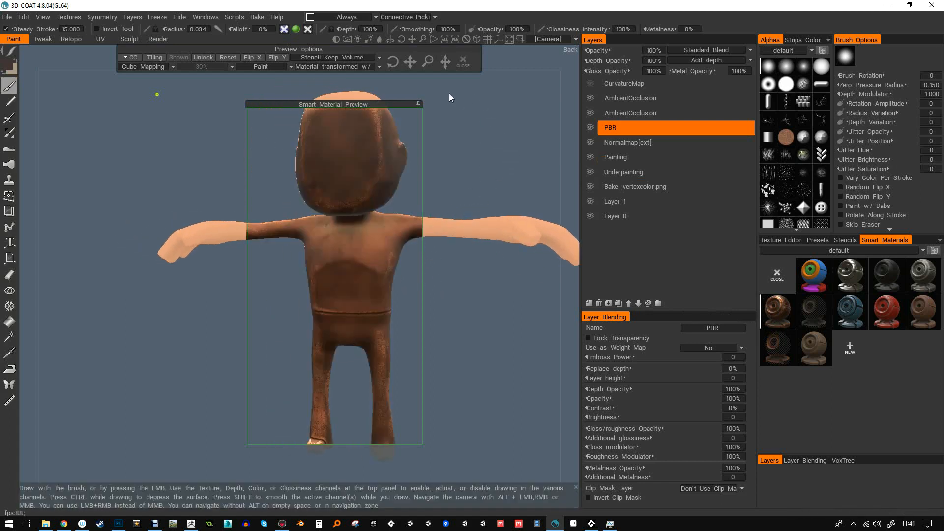
drag(462, 56, 467, 478)
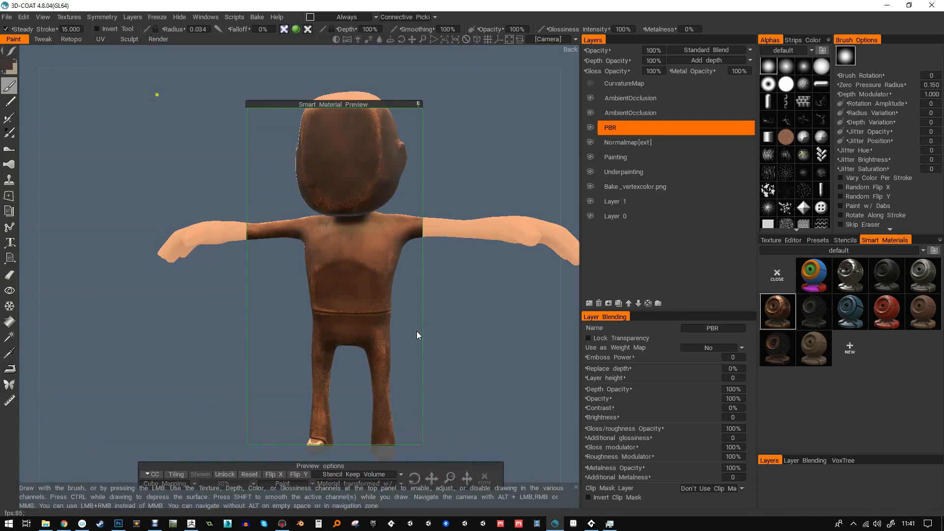
mouse_move(296, 31)
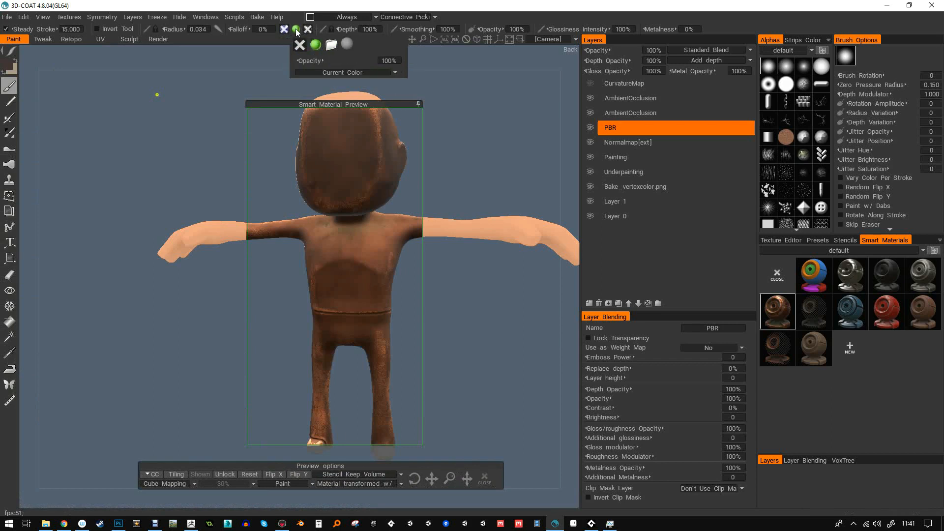
click(308, 31)
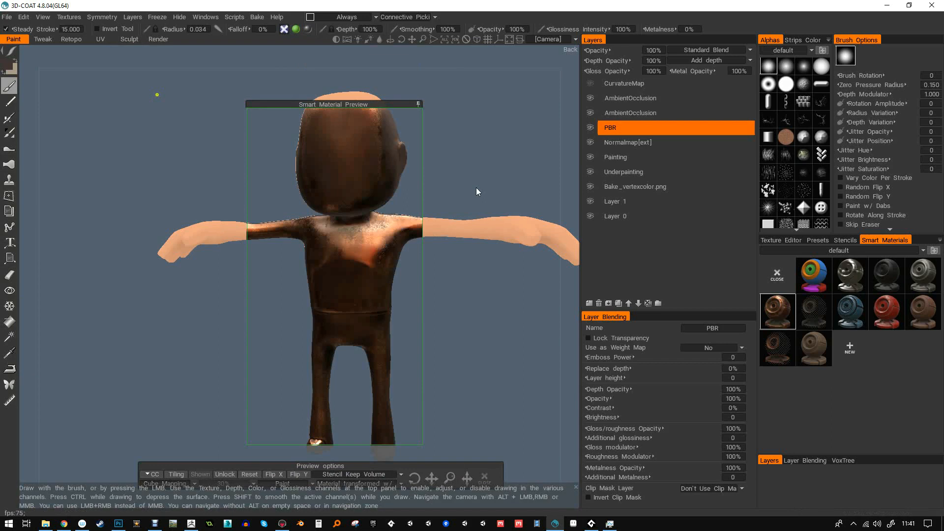
mouse_move(284, 29)
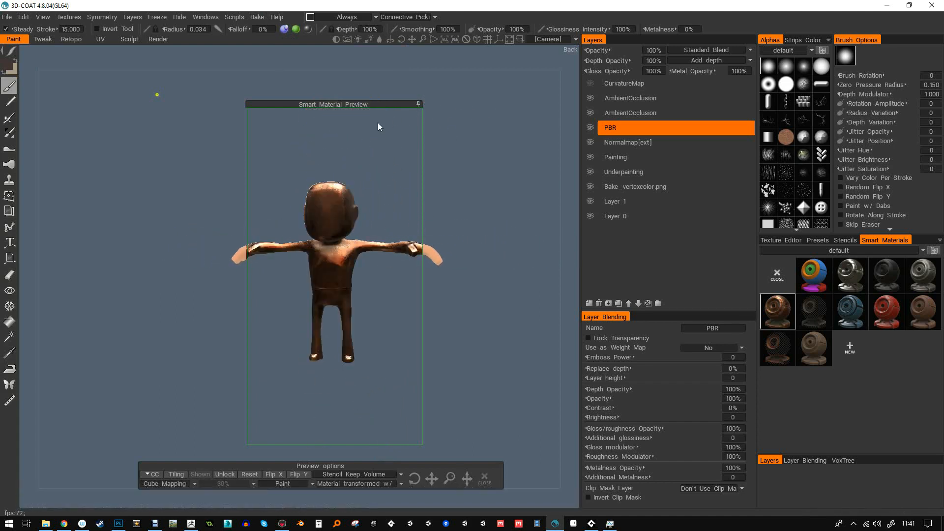
- Fill the entire PBR layer with the copper smart material using the Fill tool in Layer mode
click(10, 322)
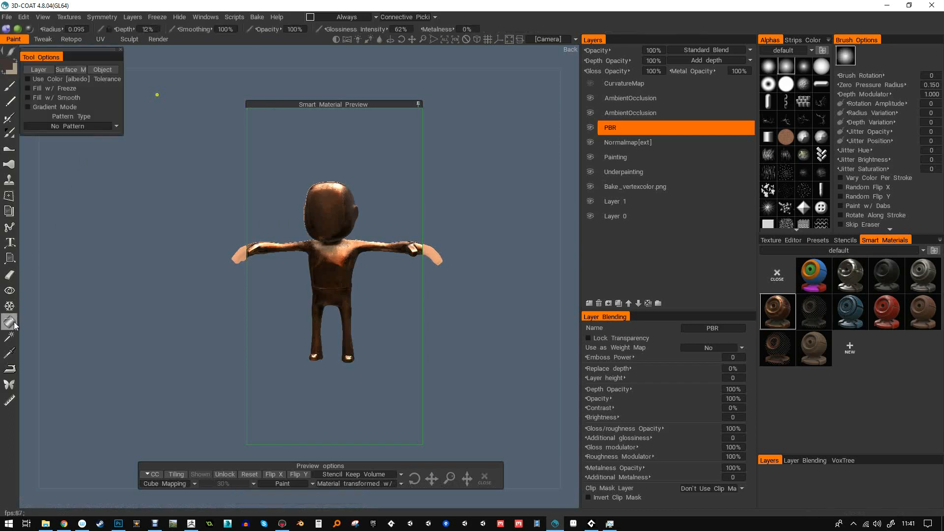
click(40, 70)
click(234, 293)
- Return to the brush, collapse the smart material preview and close its options to inspect the filled character
click(11, 93)
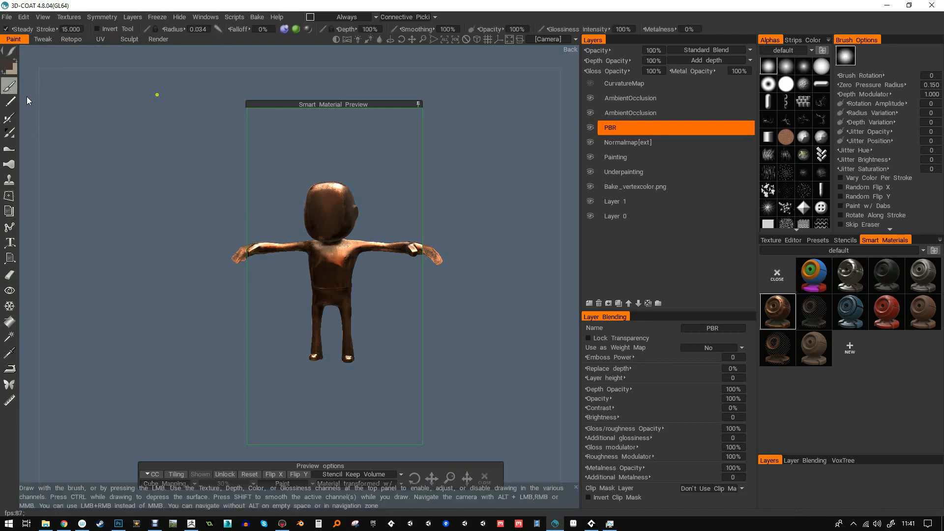
click(419, 104)
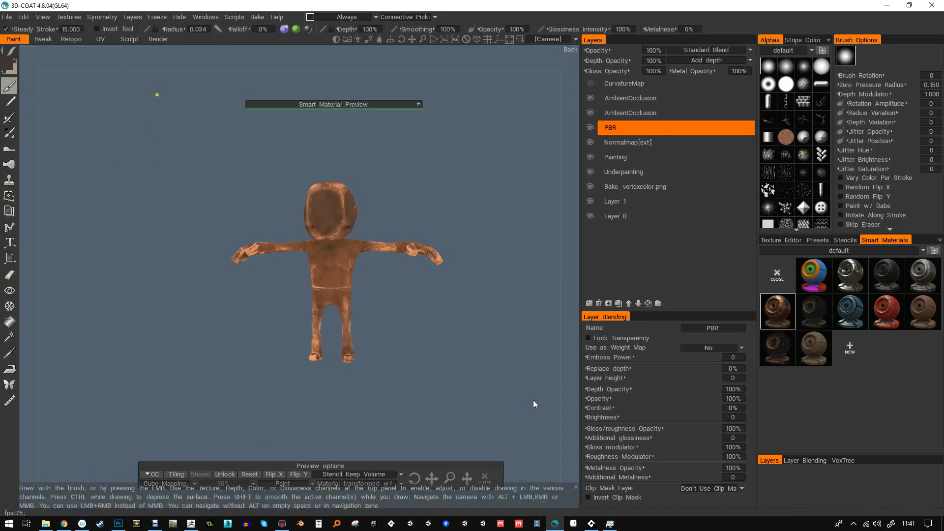
click(486, 476)
scroll(461, 170, up, 2)
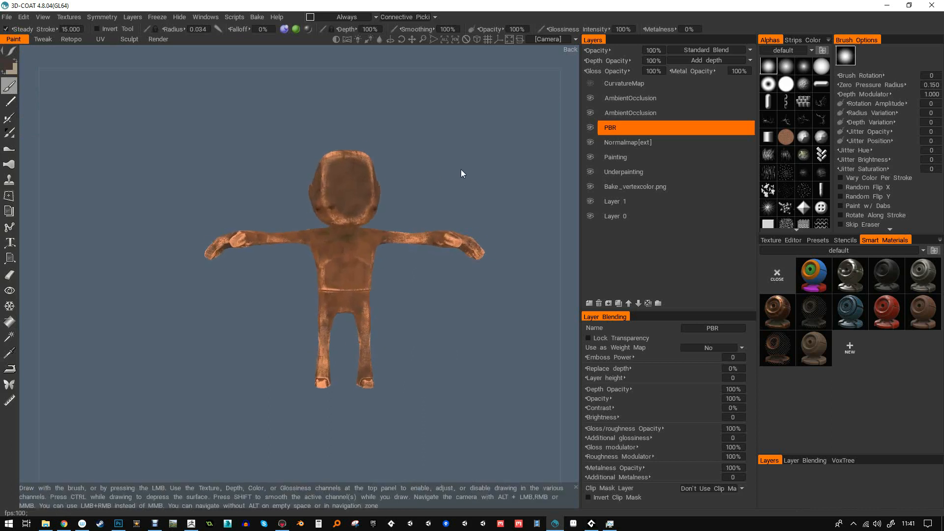
drag(462, 169, 467, 216)
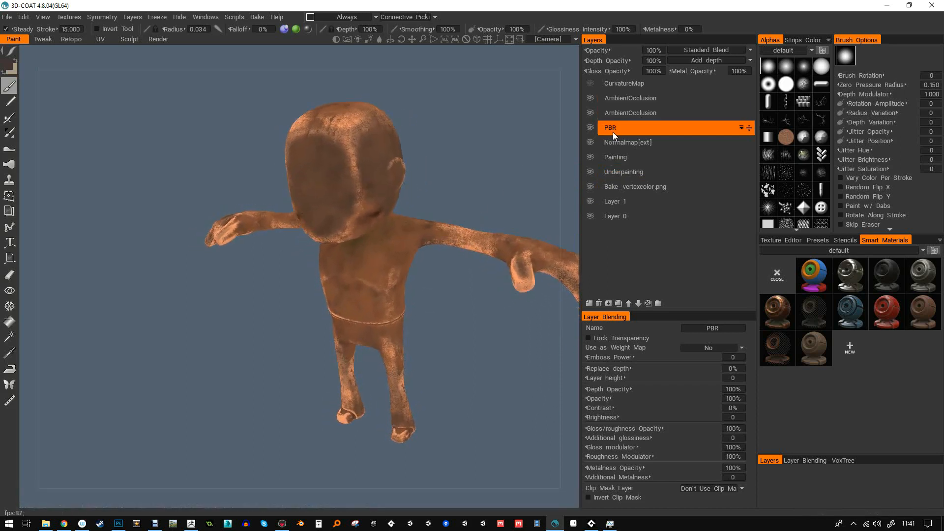
click(599, 303)
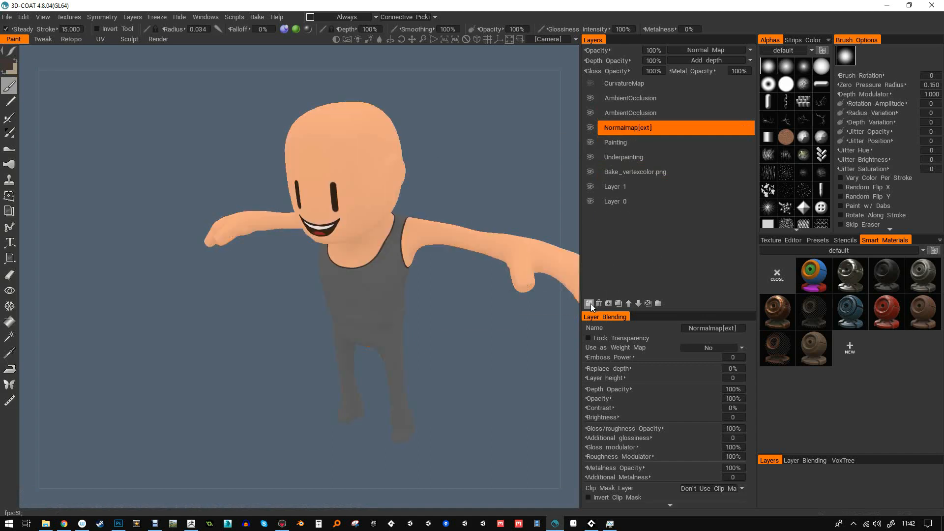
click(590, 303)
click(599, 303)
key(ctrl+z)
key(ctrl+z)
key(ctrl+z)
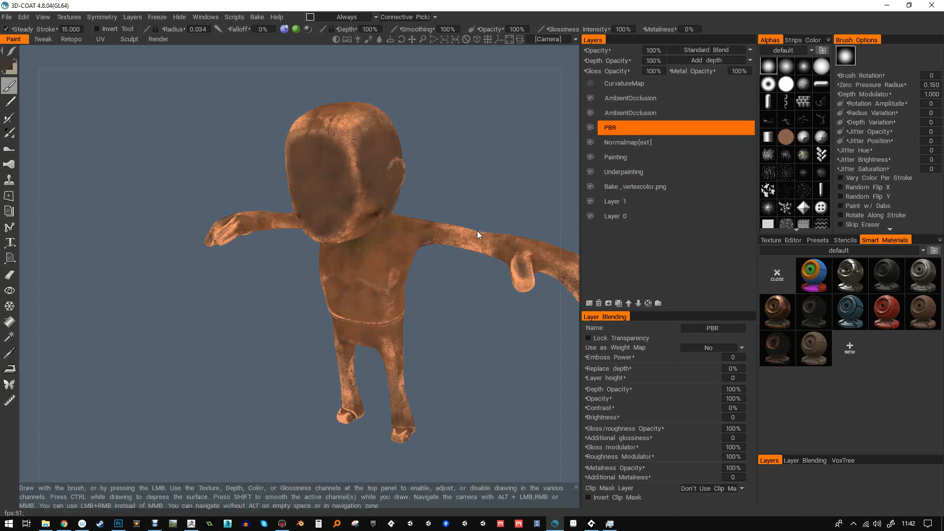
- Compare the copper-filled character in flat and lit display, and set the PBR layer's opacity to 25%
key(2)
mouse_move(476, 196)
mouse_down()
mouse_move(477, 181)
mouse_move(516, 143)
mouse_move(464, 212)
mouse_move(569, 220)
mouse_move(455, 240)
mouse_move(428, 263)
mouse_move(445, 278)
mouse_move(523, 291)
mouse_move(376, 282)
mouse_move(387, 364)
mouse_move(377, 220)
mouse_move(313, 133)
mouse_move(343, 176)
mouse_move(314, 250)
mouse_move(274, 267)
mouse_move(238, 238)
mouse_move(162, 255)
mouse_move(166, 282)
mouse_move(208, 300)
mouse_move(259, 202)
mouse_move(180, 226)
mouse_move(193, 209)
mouse_move(210, 321)
mouse_move(236, 225)
mouse_move(347, 194)
mouse_move(474, 196)
mouse_up()
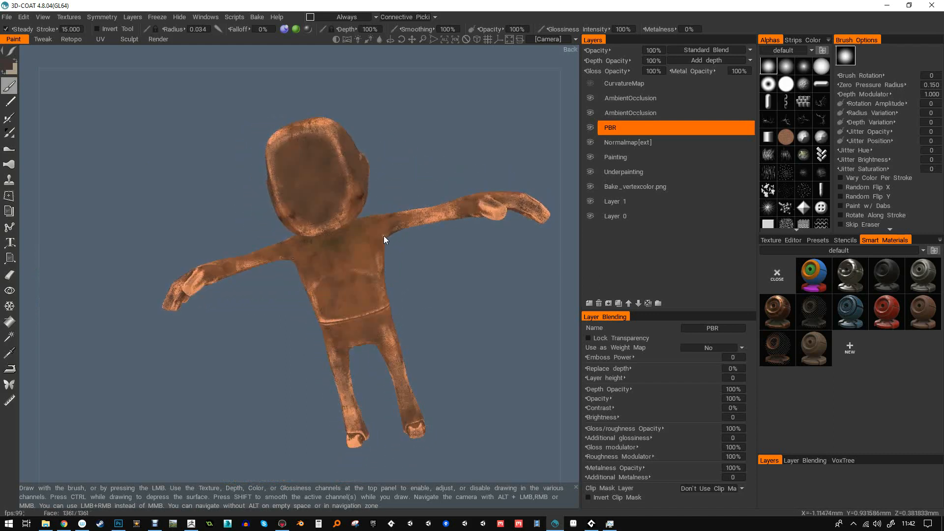
key(2)
mouse_move(416, 247)
mouse_down()
mouse_move(484, 226)
mouse_move(496, 197)
mouse_up()
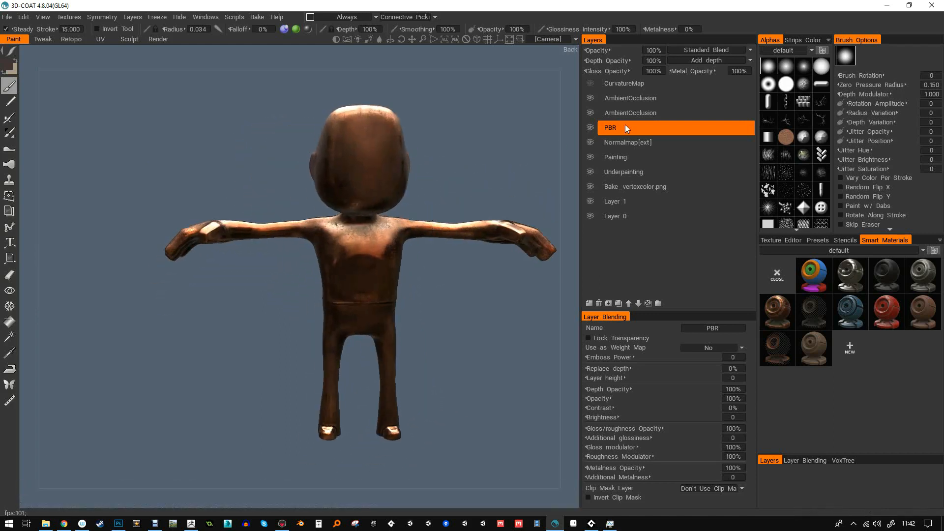
text(25)
key(Return)
drag(439, 186, 426, 203)
scroll(393, 236, up, 5)
scroll(412, 226, down, 3)
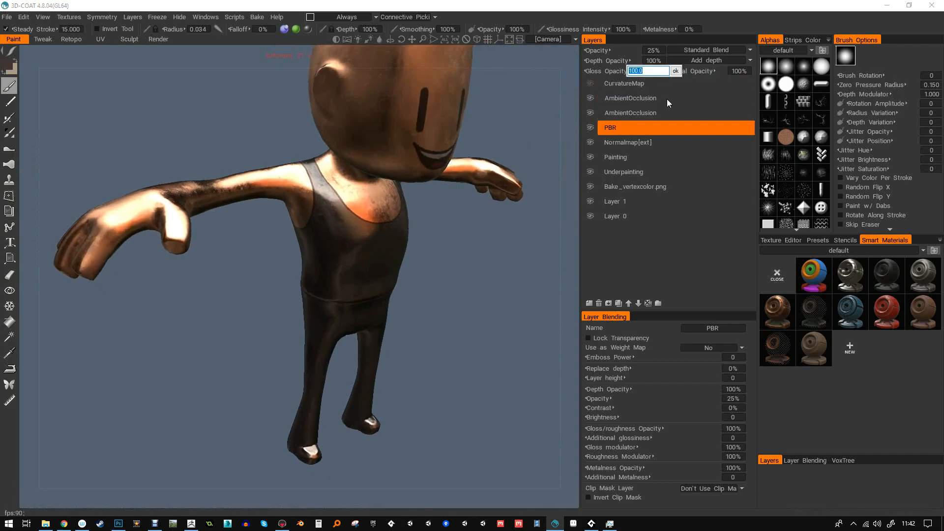
- Set the PBR layer's gloss opacity to 50% and its metal opacity to 20%
text(50)
key(Return)
alt+drag(458, 250, 492, 256)
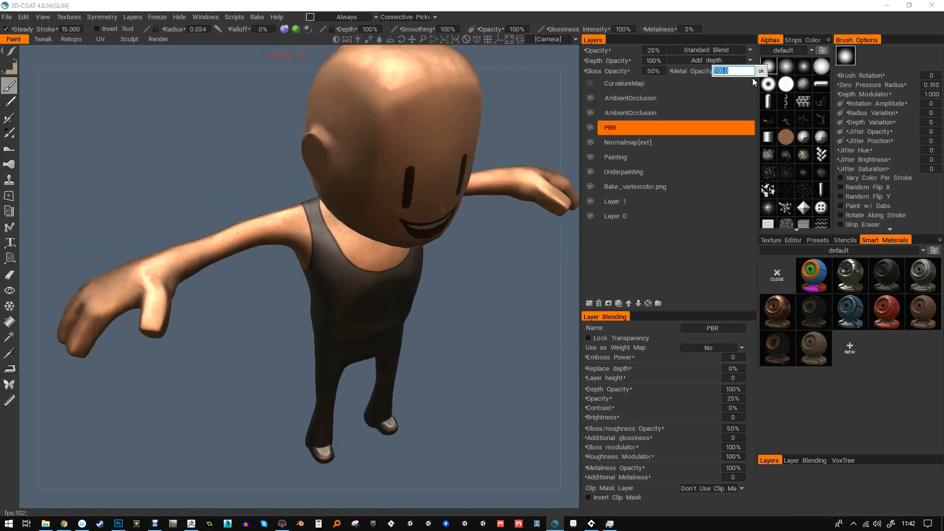
text(20)
key(Return)
alt+drag(452, 231, 344, 234)
alt+right_drag(344, 234, 433, 265)
alt+drag(432, 266, 361, 266)
alt+drag(438, 270, 482, 236)
alt+right_drag(482, 237, 450, 246)
alt+drag(450, 246, 466, 242)
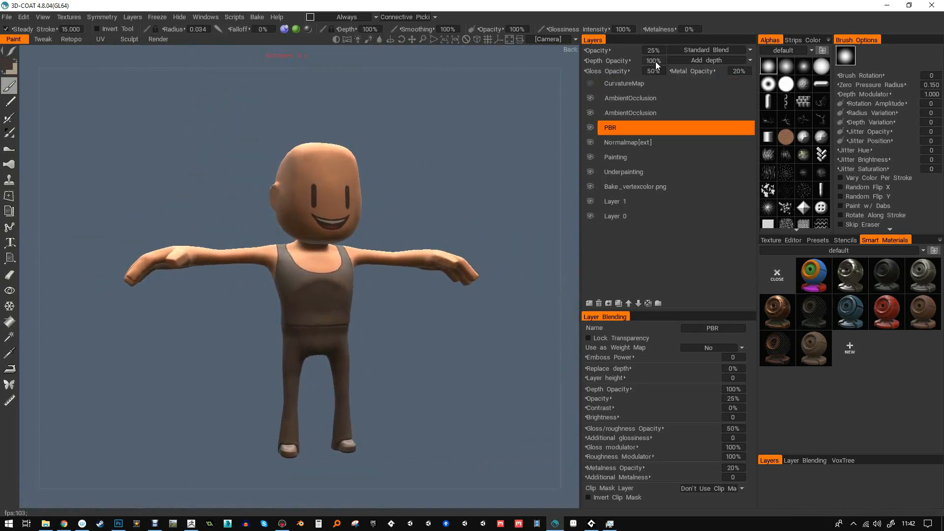
- Set the PBR layer's depth opacity to 20%, checking the effect around the chest and neckline
alt+right_drag(354, 175, 480, 171)
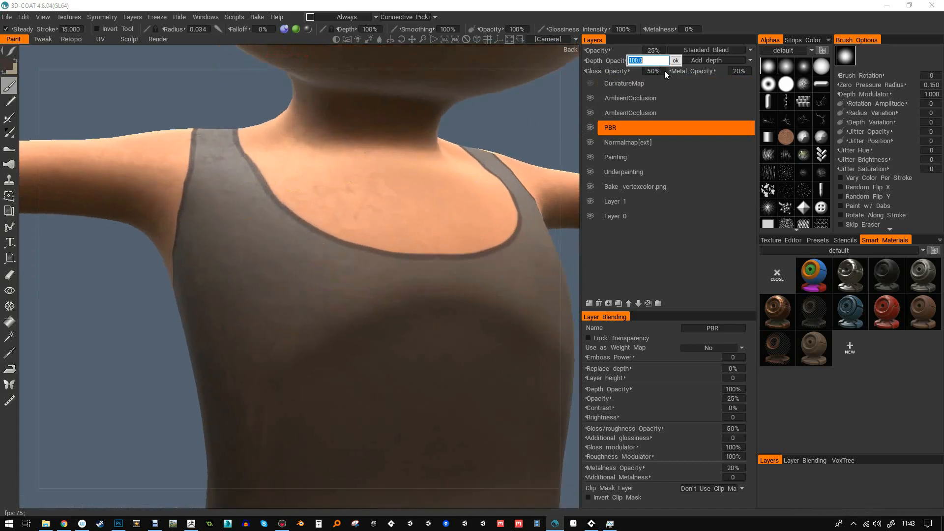
text(20)
key(Return)
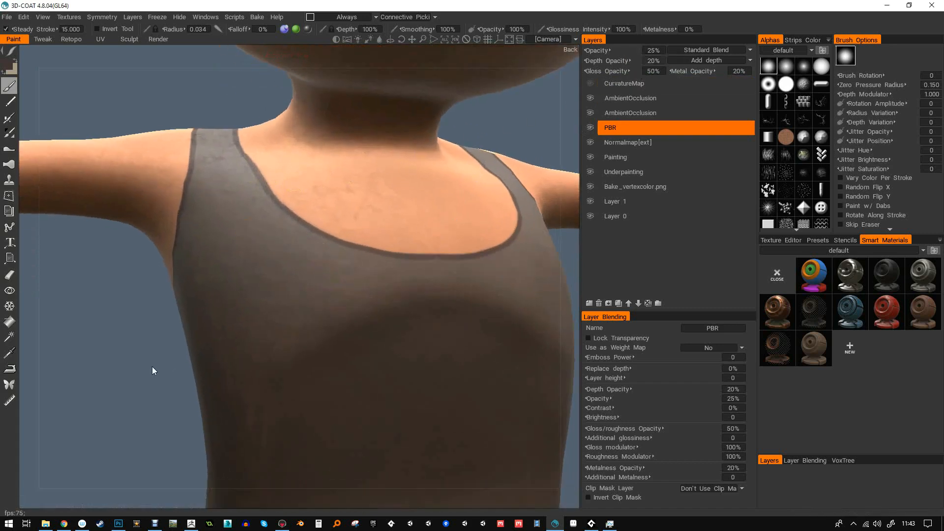
drag(176, 356, 256, 310)
scroll(467, 240, down, 5)
drag(436, 248, 459, 217)
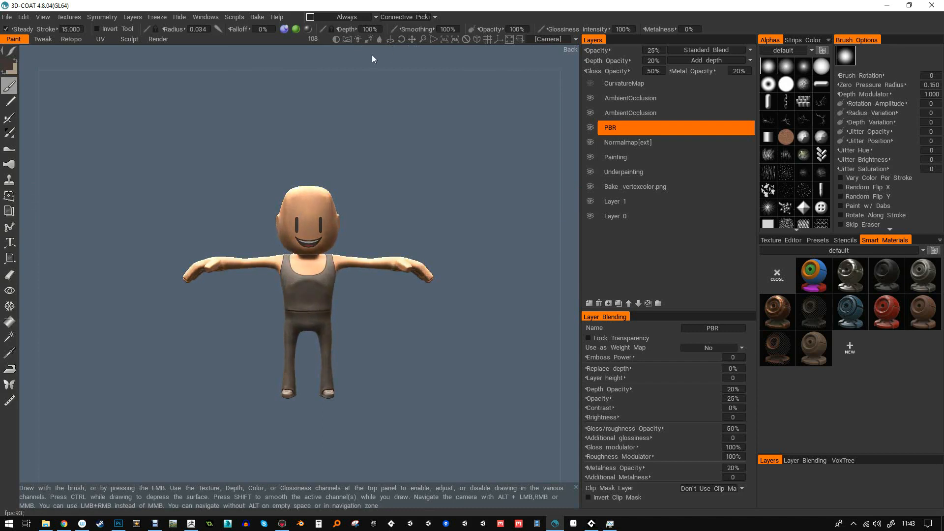
drag(409, 117, 473, 136)
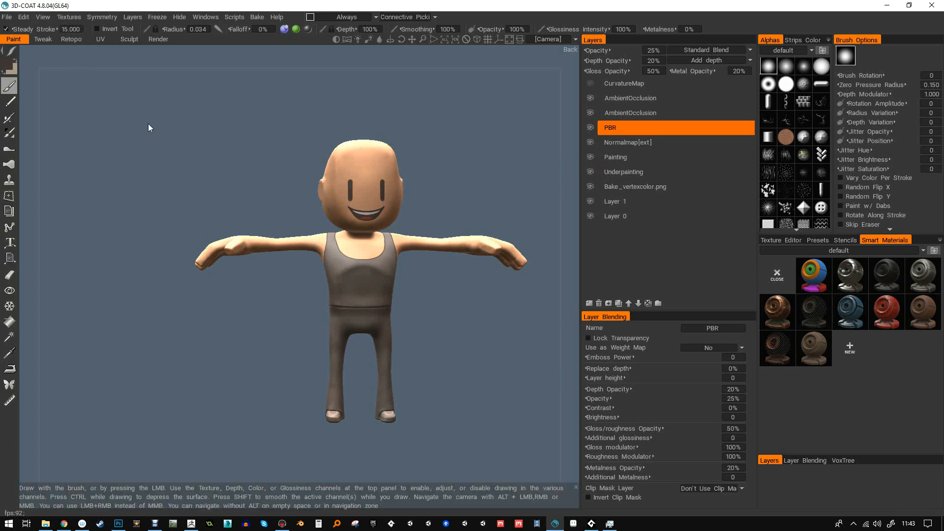
- Check the external 2D editor set in the preferences, and send all layers to Photoshop for editing
click(24, 18)
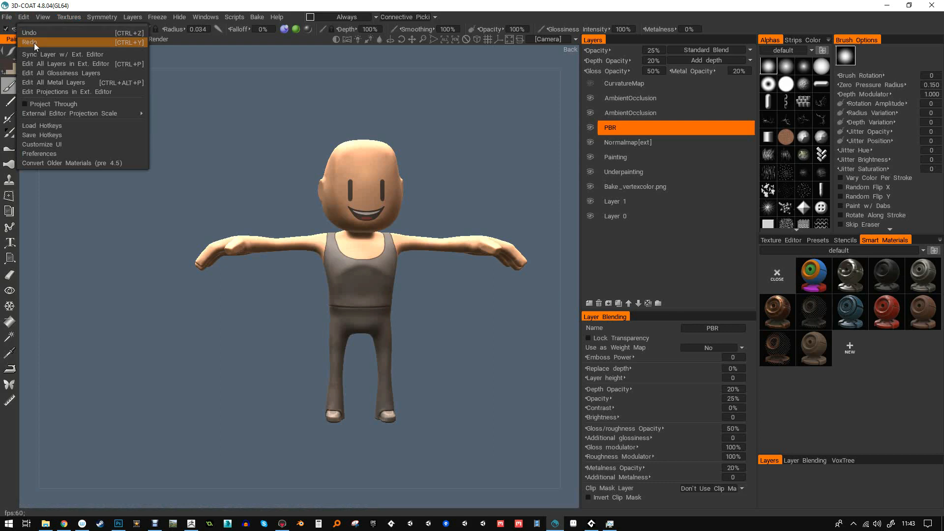
click(47, 153)
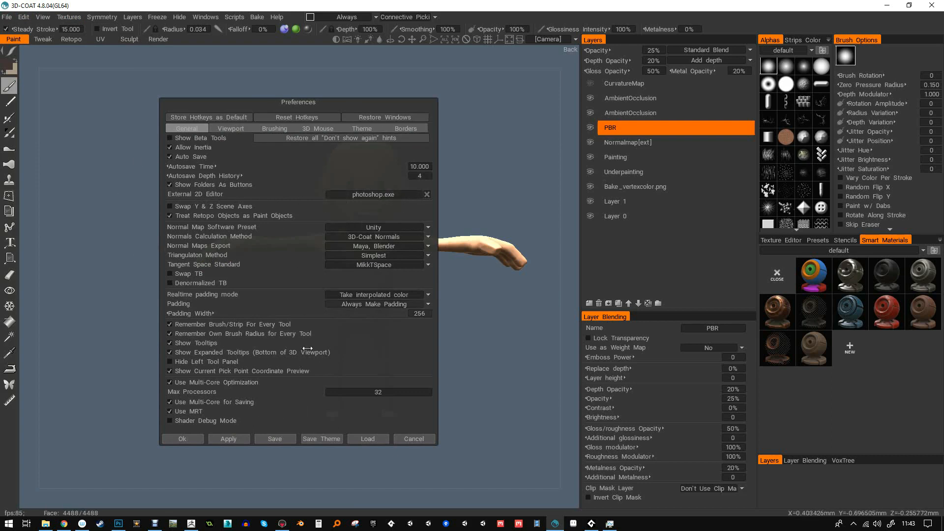
click(185, 438)
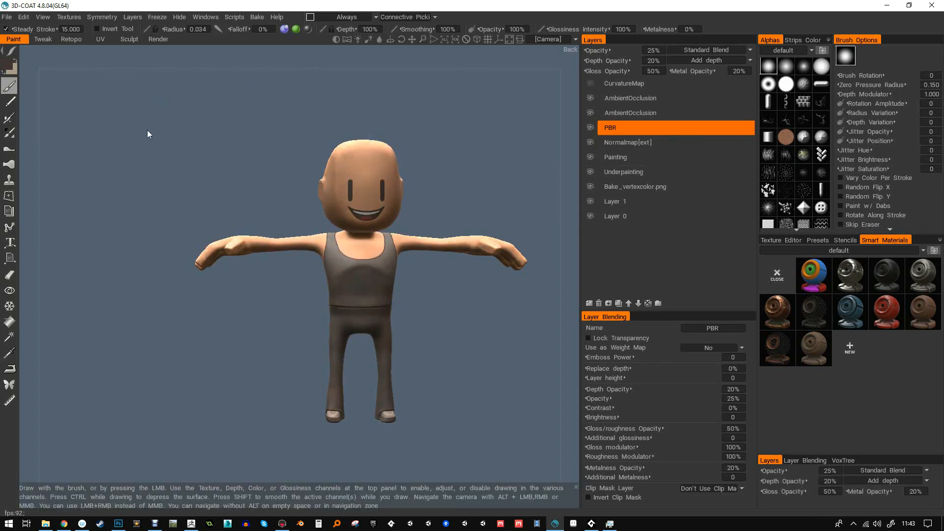
click(42, 18)
mouse_move(25, 18)
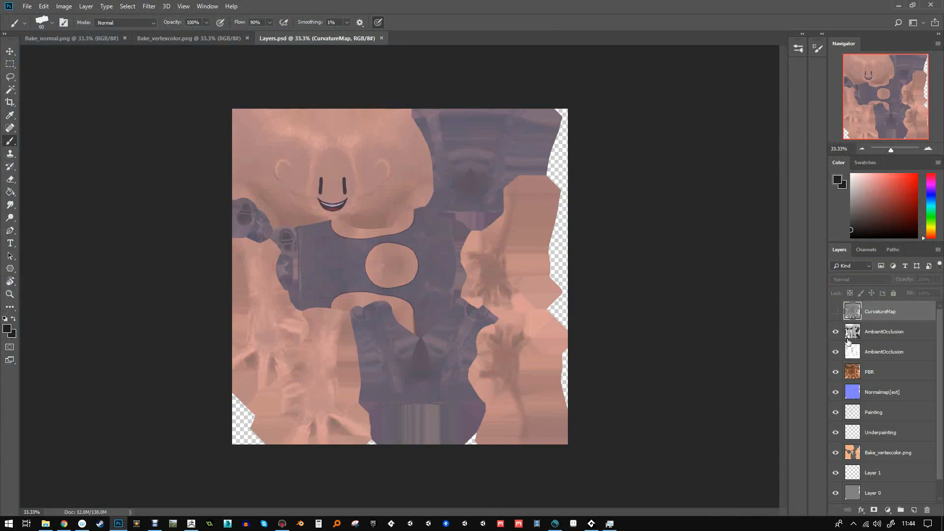
- Hide the Normalmap[ext] layer and bring the face area of the texture into close view
mouse_move(939, 340)
mouse_down()
mouse_move(942, 359)
mouse_move(943, 326)
mouse_up()
click(836, 392)
drag(894, 149, 897, 149)
click(881, 82)
drag(882, 82, 874, 73)
- Toggle the Painting, Underpainting, Bake_vertexcolor.png and PBR layers to compare their contributions, and inspect the PBR layer's channels
click(836, 413)
click(837, 414)
click(836, 414)
click(837, 432)
click(837, 432)
click(837, 413)
click(837, 453)
click(837, 453)
click(837, 454)
click(837, 453)
click(836, 373)
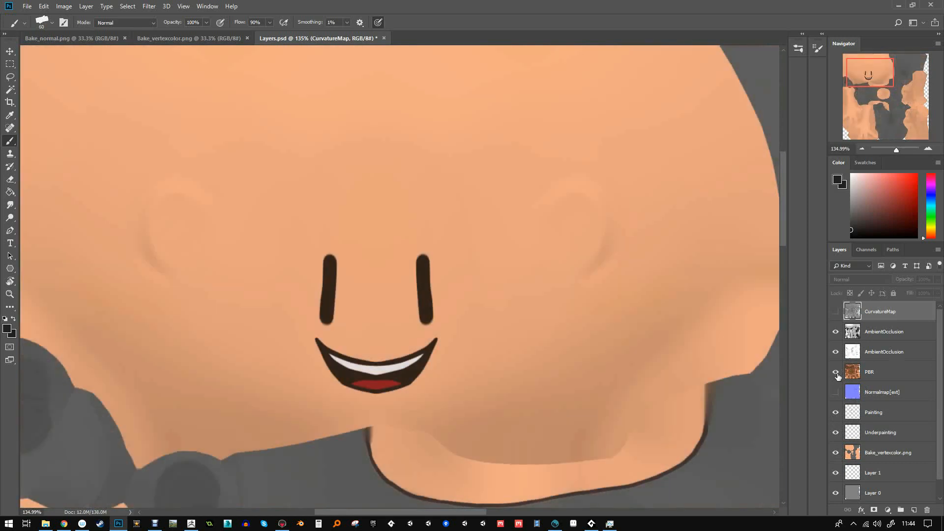
click(838, 375)
click(837, 375)
click(837, 374)
click(868, 373)
click(871, 250)
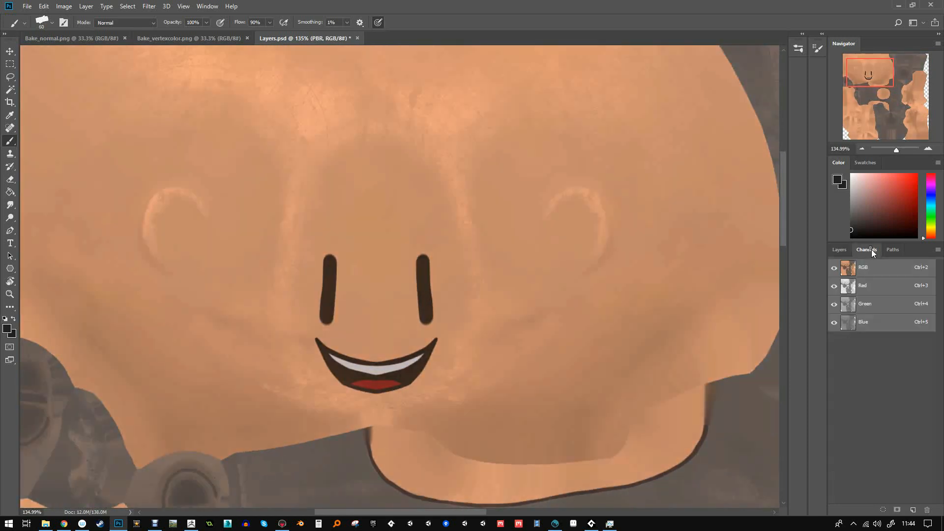
click(842, 252)
scroll(941, 422, down, 1)
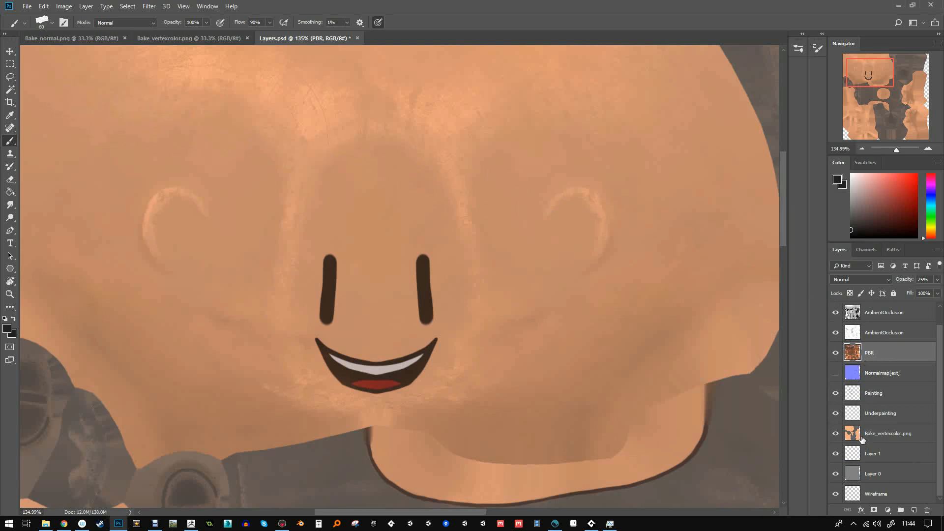
- Paint an eyebrow above each eye on the Painting layer, using the eyes' sampled dark brown and a brush of about 22 px
click(856, 396)
click(836, 393)
click(836, 393)
drag(897, 148, 902, 148)
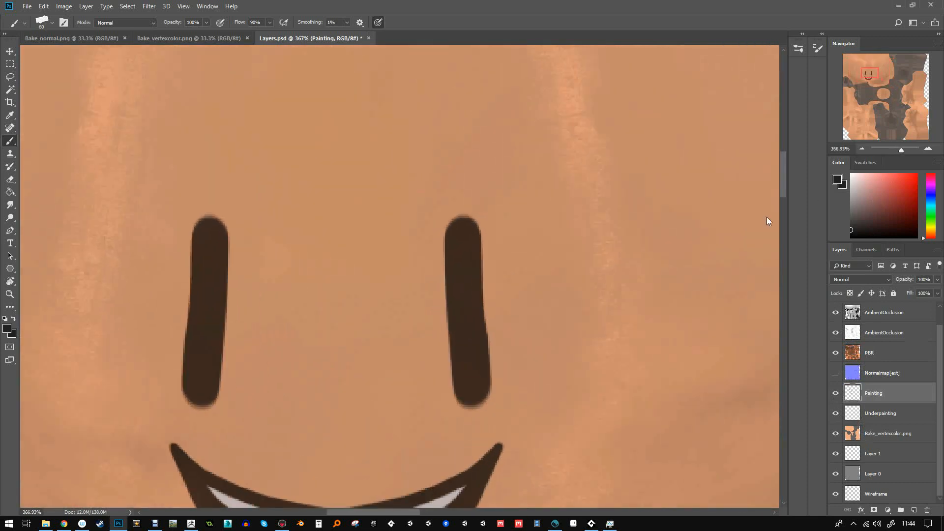
alt+click(213, 239)
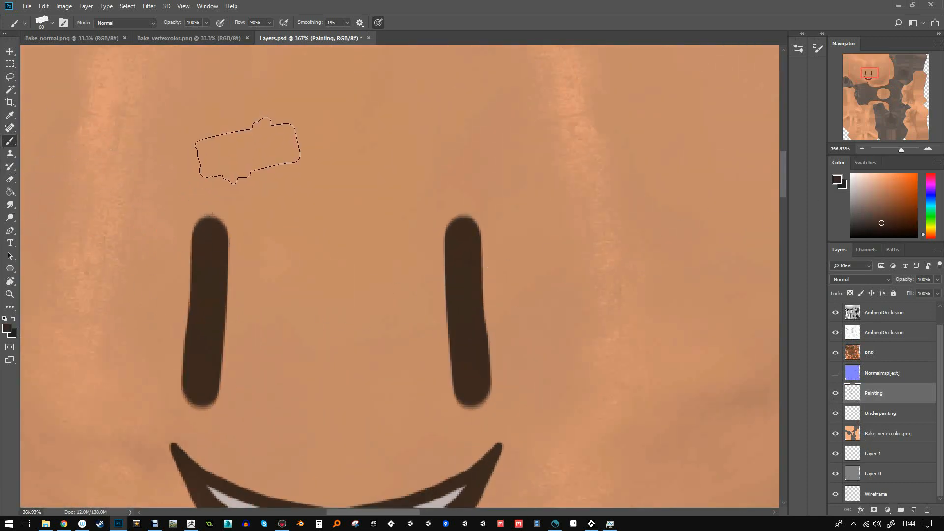
right_click(271, 152)
drag(317, 170, 312, 170)
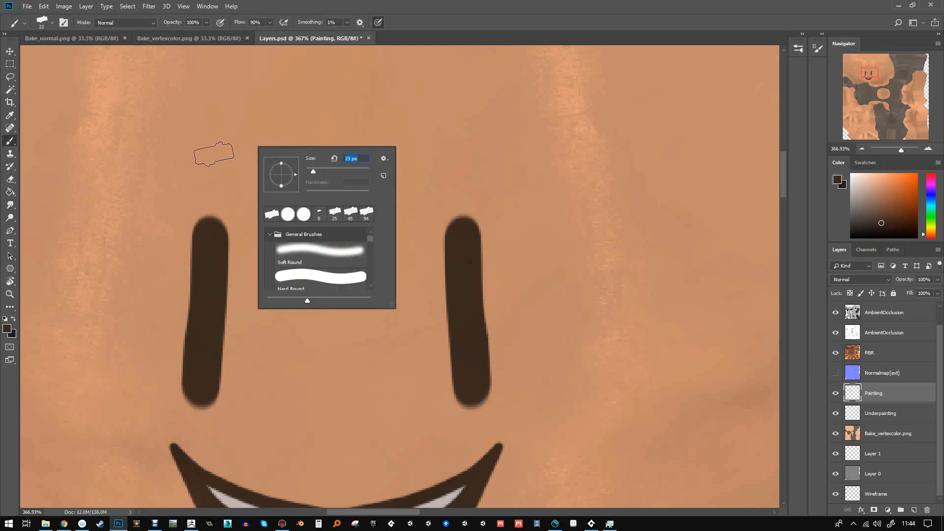
click(148, 182)
drag(148, 182, 260, 136)
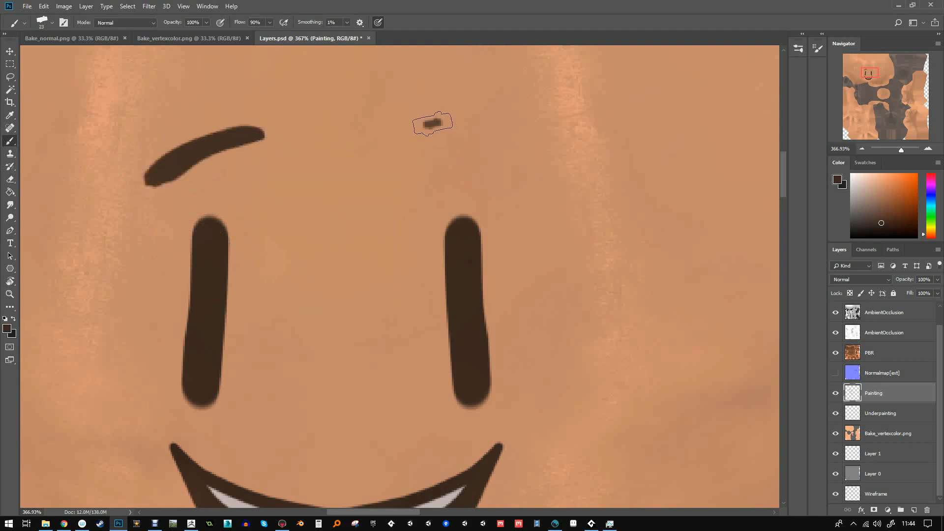
drag(435, 124, 509, 179)
- Paint a short dark gap line between the teeth with a much smaller brush
drag(903, 154, 901, 150)
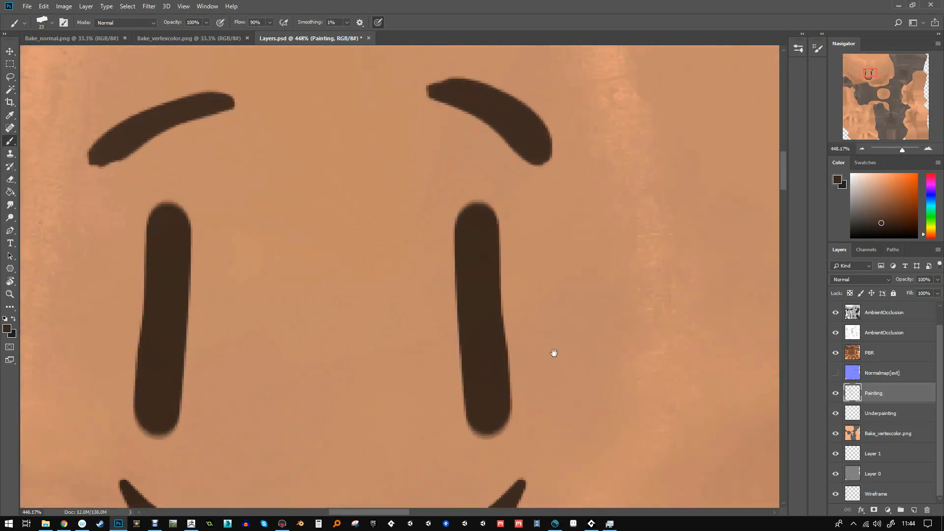
drag(552, 352, 658, 57)
drag(907, 154, 906, 166)
key(bracketleft)
key(bracketleft)
key(bracketleft)
key(bracketleft)
key(bracketleft)
key(bracketleft)
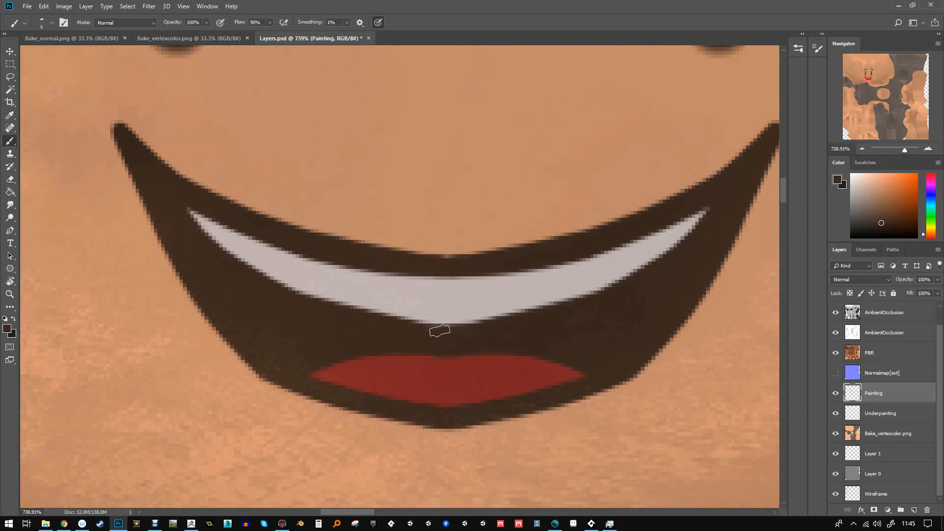
drag(376, 297, 373, 314)
- Switch the brush colour to white and paint soft highlights on the teeth on both sides of the gap
key(x)
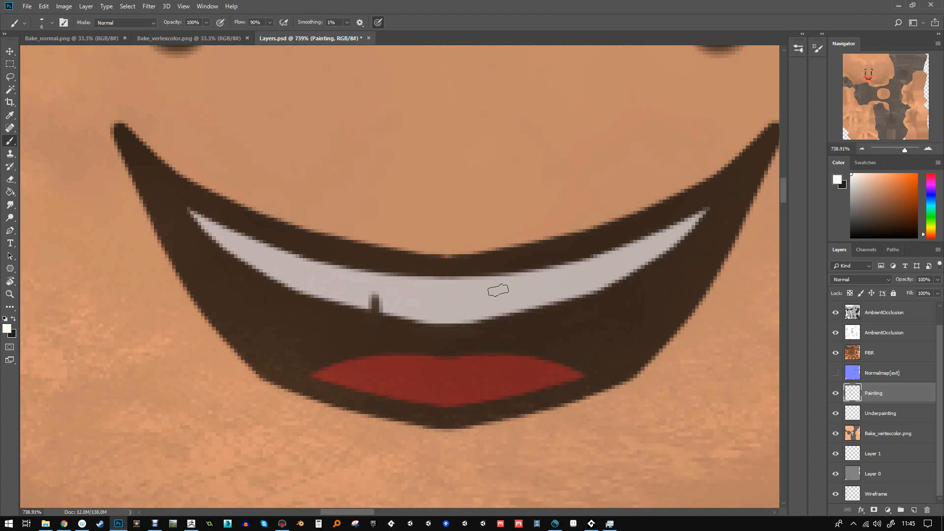
mouse_move(397, 290)
mouse_down()
mouse_move(412, 307)
mouse_move(428, 293)
mouse_move(449, 307)
mouse_up()
drag(354, 290, 341, 283)
drag(496, 290, 554, 284)
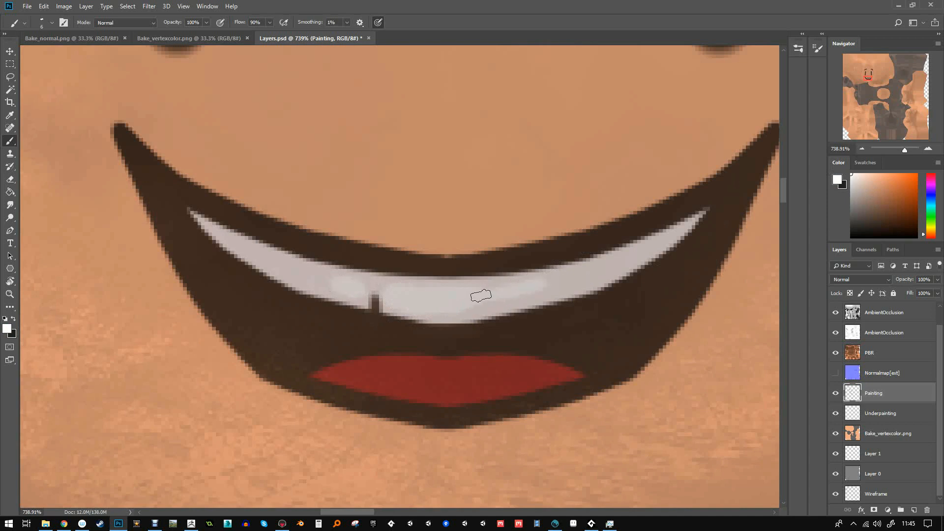
- Add a small white highlight to each eye, and check the whole face
drag(905, 149, 899, 143)
click(880, 224)
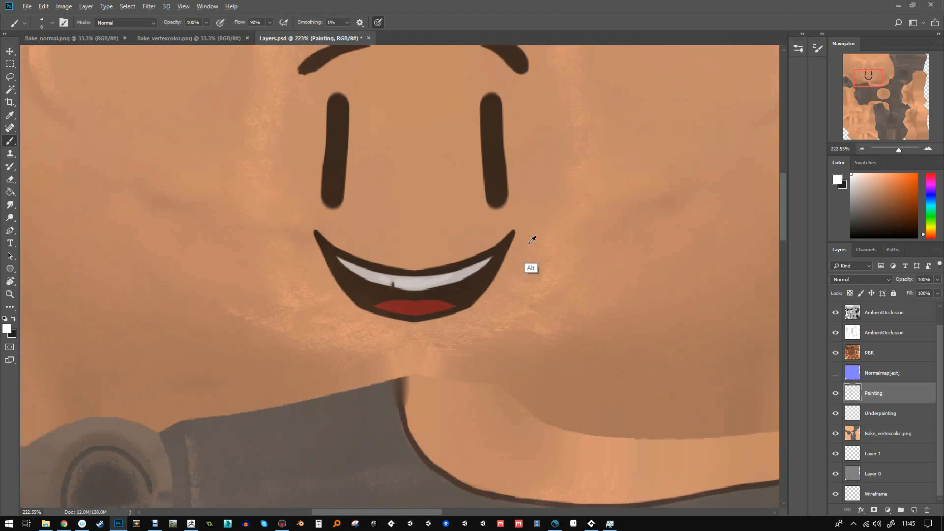
drag(595, 270, 553, 312)
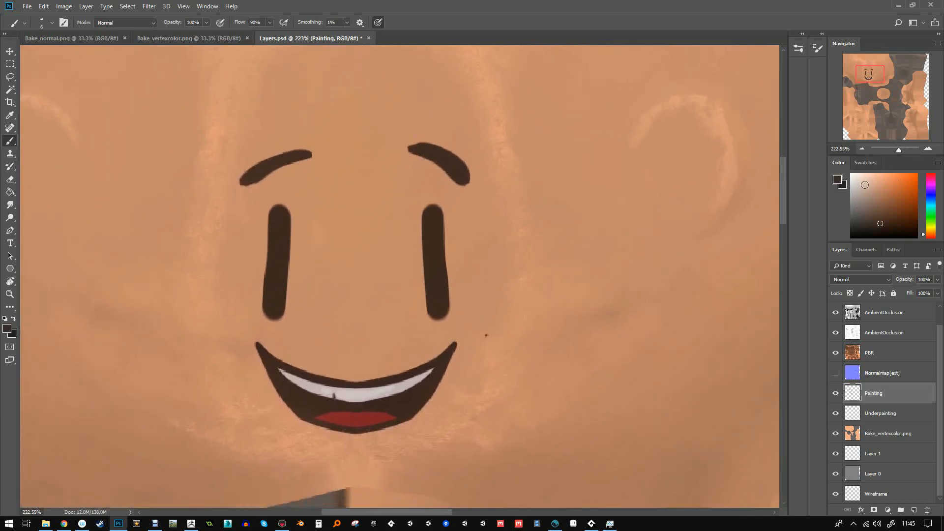
click(438, 237)
drag(916, 147, 894, 141)
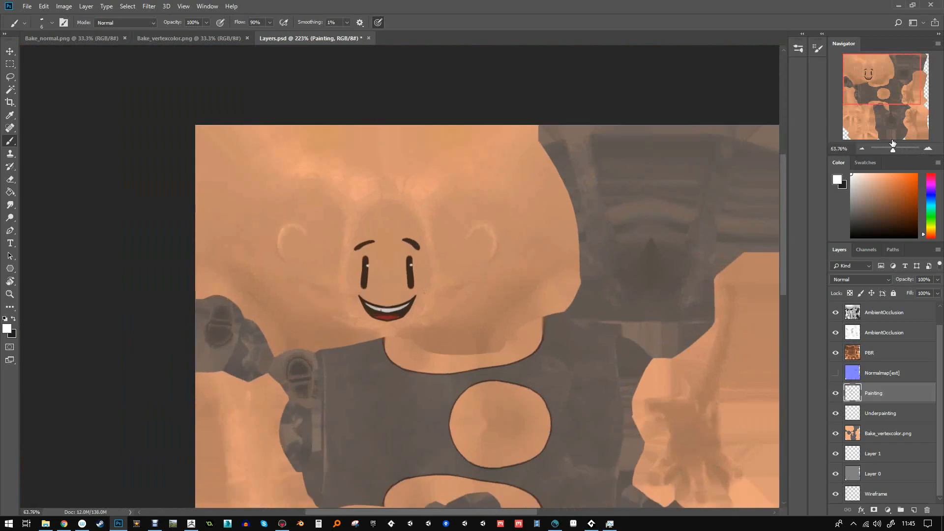
- Move the Wireframe layer to the top of the layer stack so it overlays the texture
drag(688, 299, 510, 120)
drag(594, 400, 778, 341)
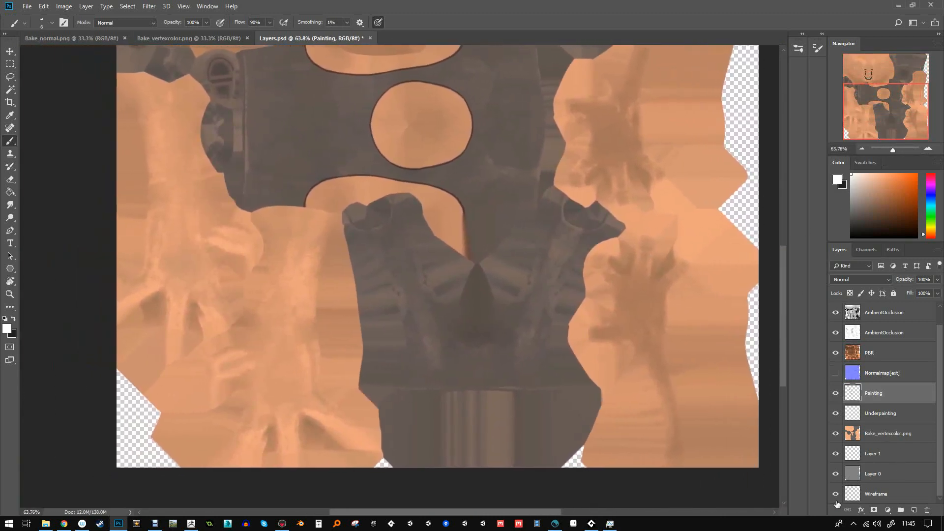
drag(876, 494, 898, 306)
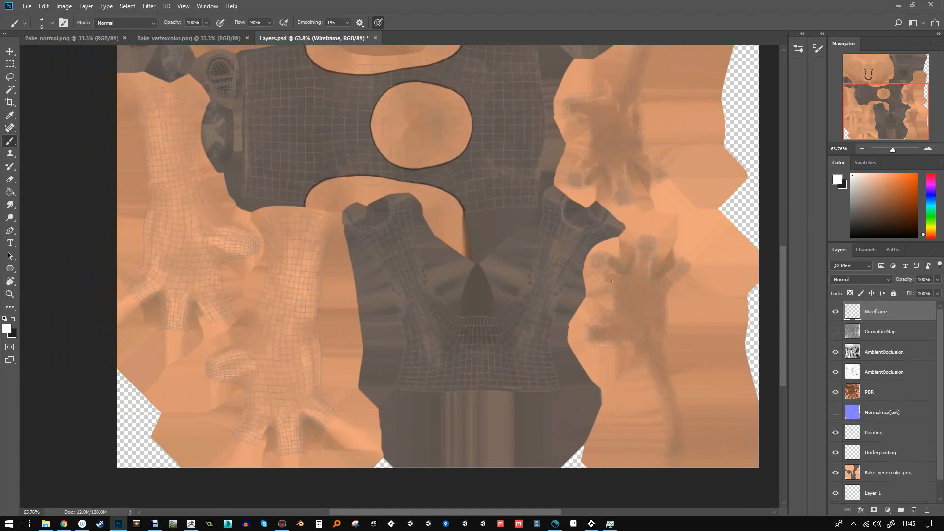
drag(280, 313, 405, 280)
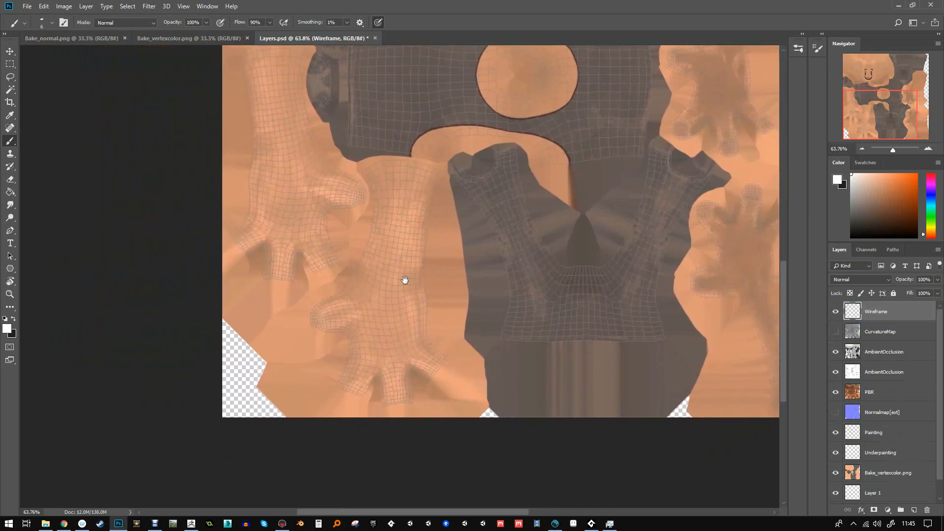
drag(337, 268, 350, 295)
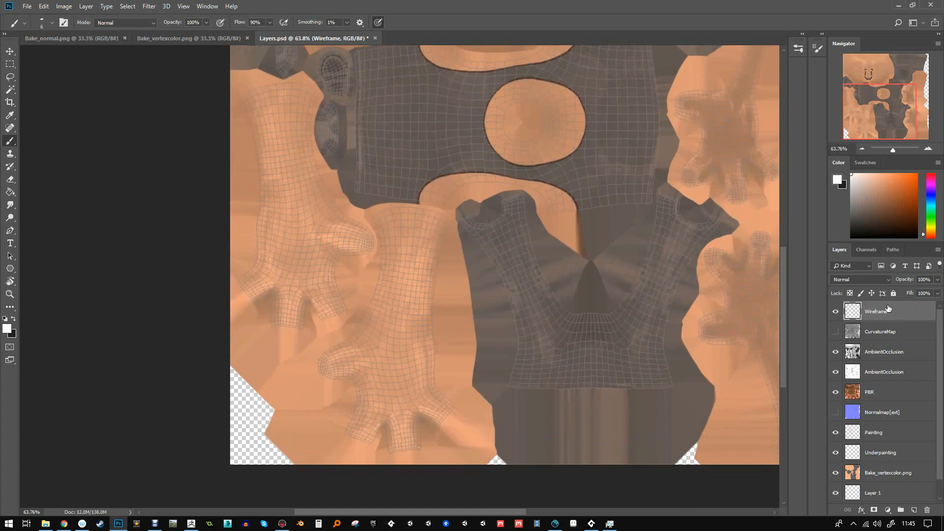
- Select the Painting layer, focus on the forearm area of the wireframe and set the foreground colour to black
click(877, 434)
drag(893, 149, 900, 150)
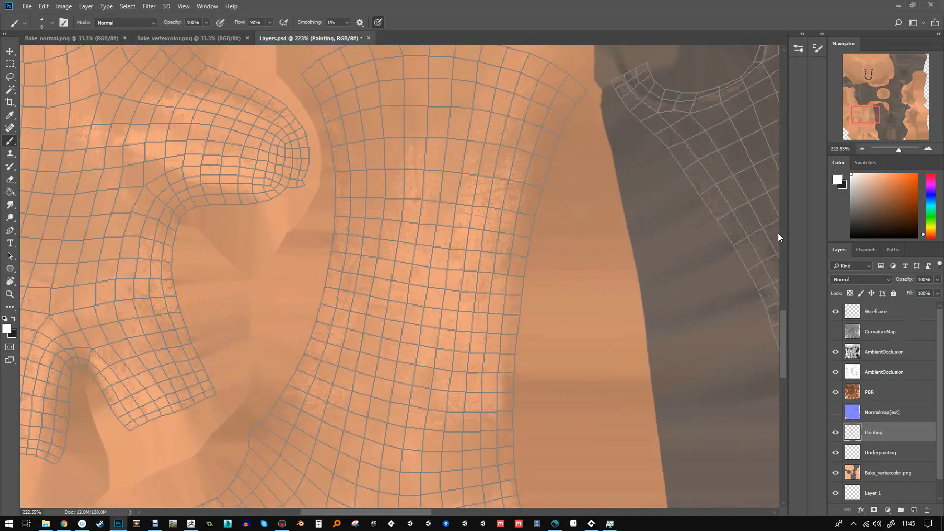
drag(852, 196, 851, 237)
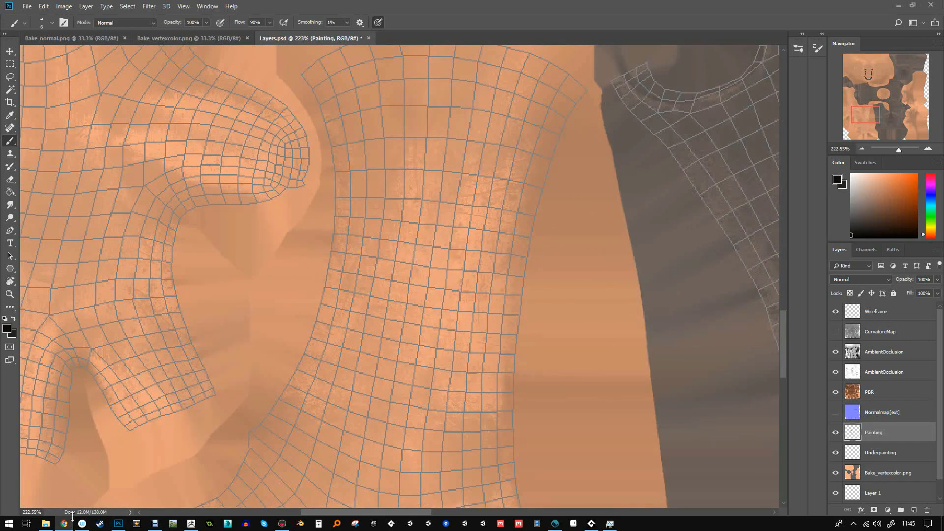
- Switch to Chrome and search for "i love you tattoo" images in a new tab
click(69, 522)
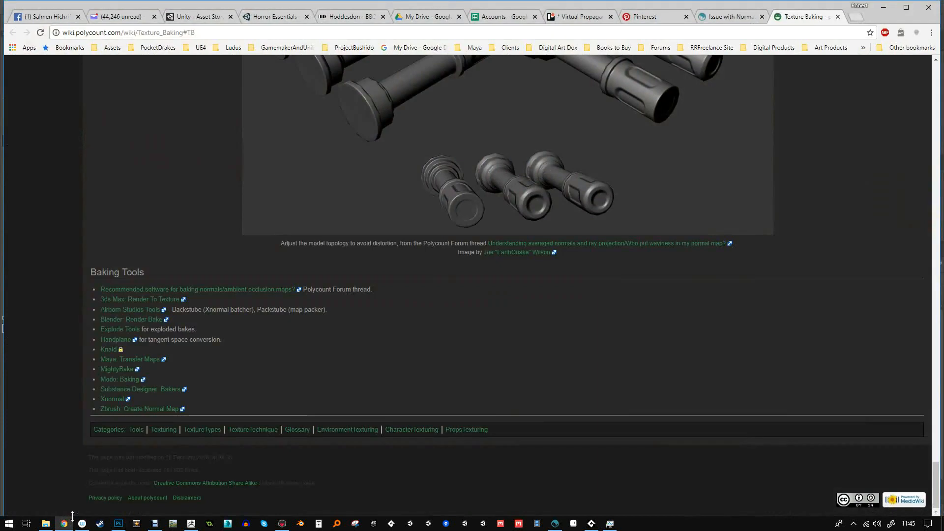
key(ctrl+t)
text(i love you tattoo)
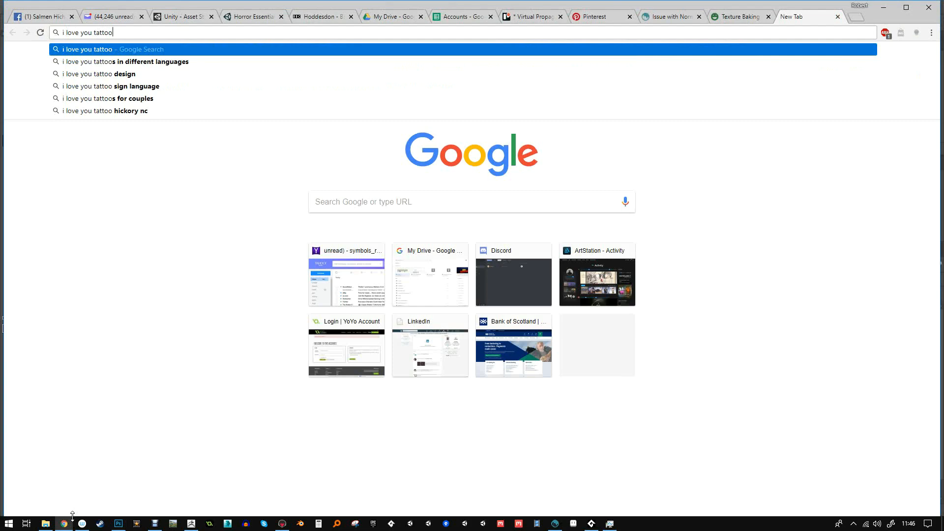
key(Return)
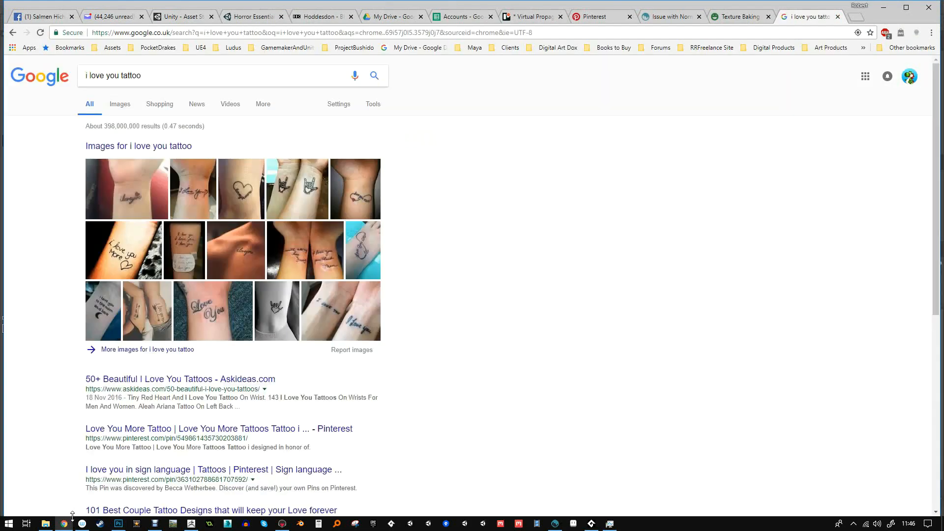
click(120, 104)
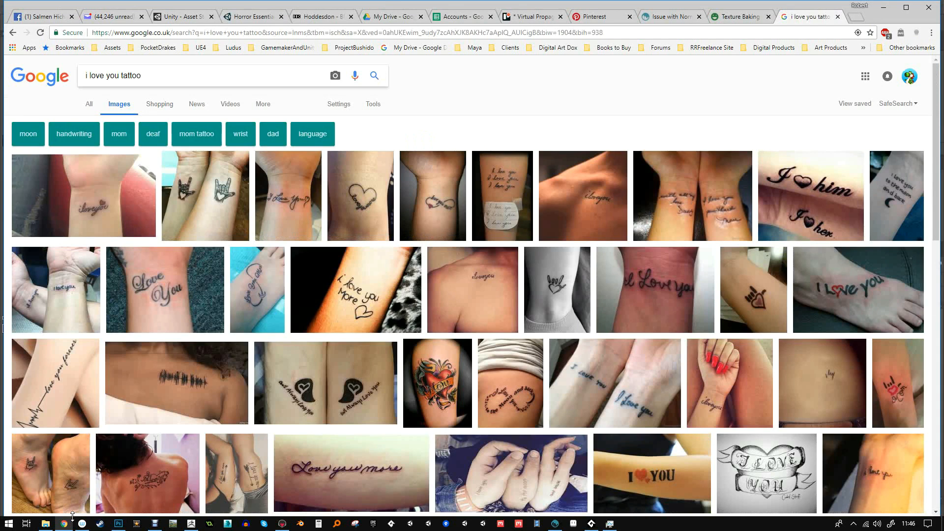
- Replace the image search with "love heart tattoo"
click(142, 76)
key(BackSpace)
key(BackSpace)
key(BackSpace)
key(BackSpace)
key(BackSpace)
key(BackSpace)
key(BackSpace)
key(BackSpace)
key(BackSpace)
key(BackSpace)
key(BackSpace)
key(BackSpace)
key(BackSpace)
key(BackSpace)
key(BackSpace)
key(BackSpace)
key(BackSpace)
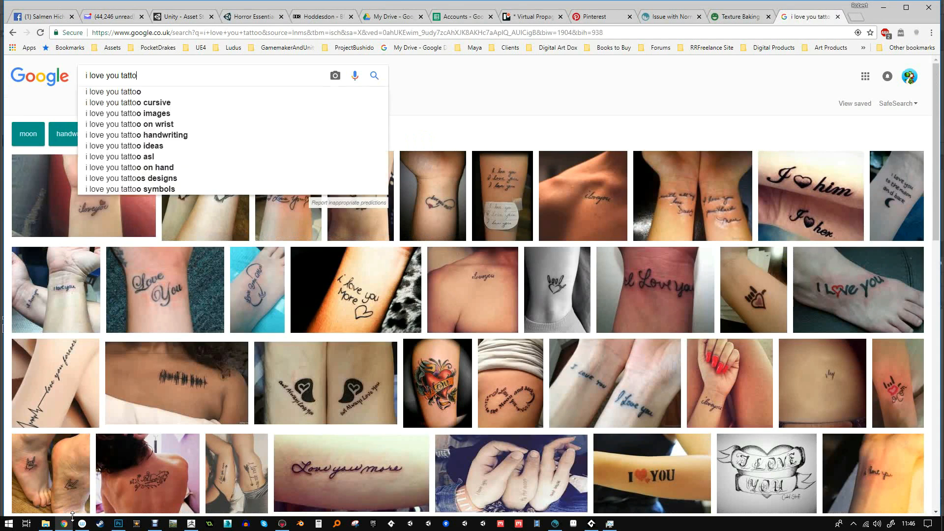
text(love heart tatoo)
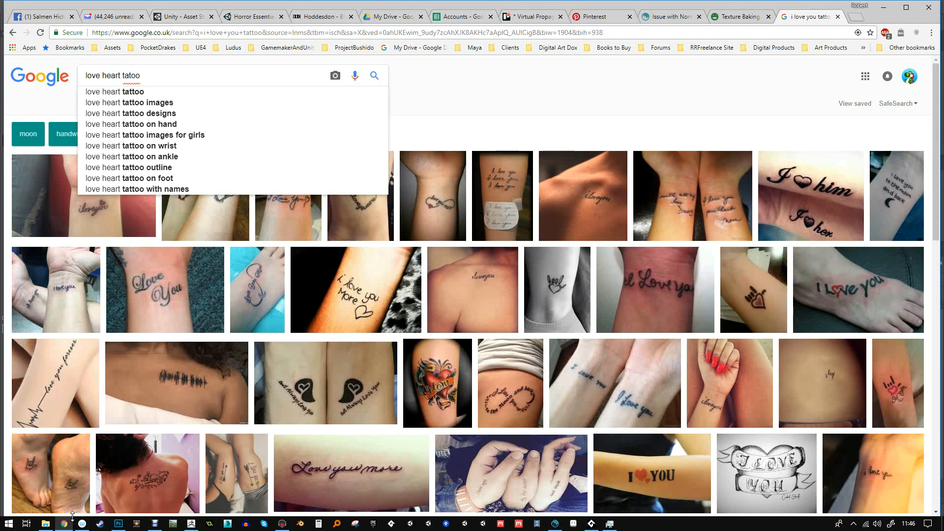
key(Down)
key(Return)
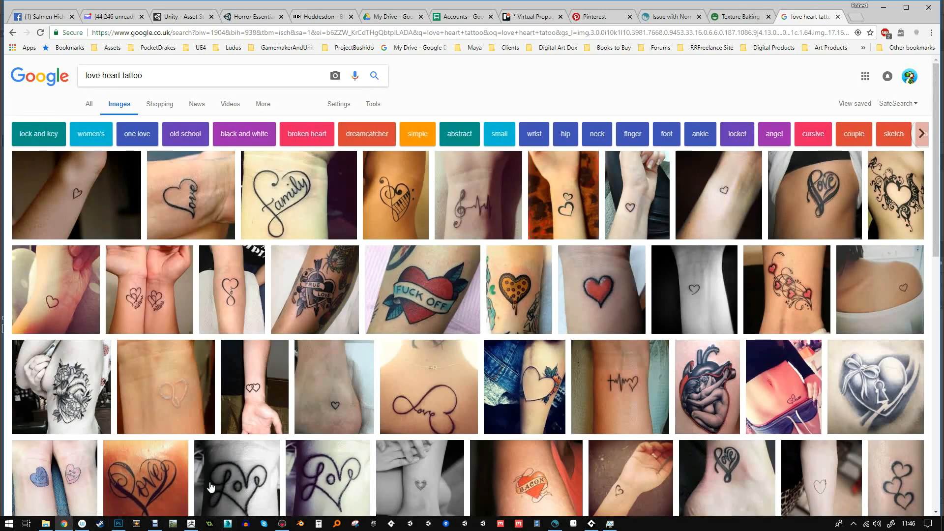
- Browse the heart tattoo images and open the preview of the Shutterstock set with four coloured hearts
scroll(416, 353, down, 3)
scroll(416, 353, down, 4)
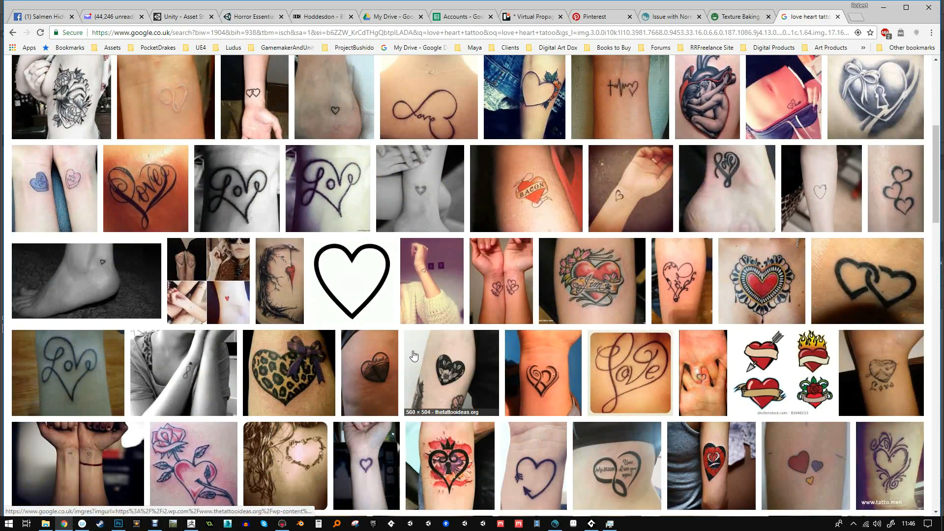
click(782, 374)
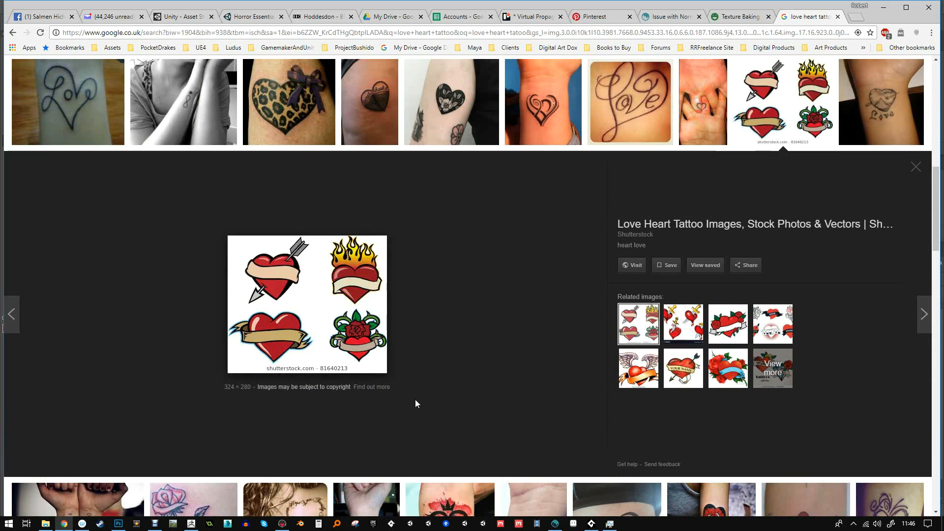
- Return to Photoshop and paste the captured screen with the heart tattoos as a new layer above Painting
key(alt+Tab)
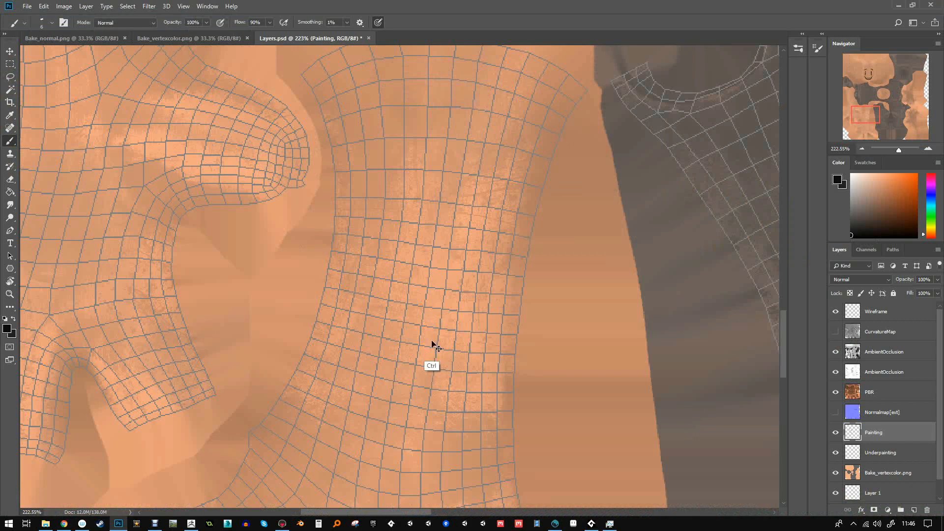
key(ctrl+b)
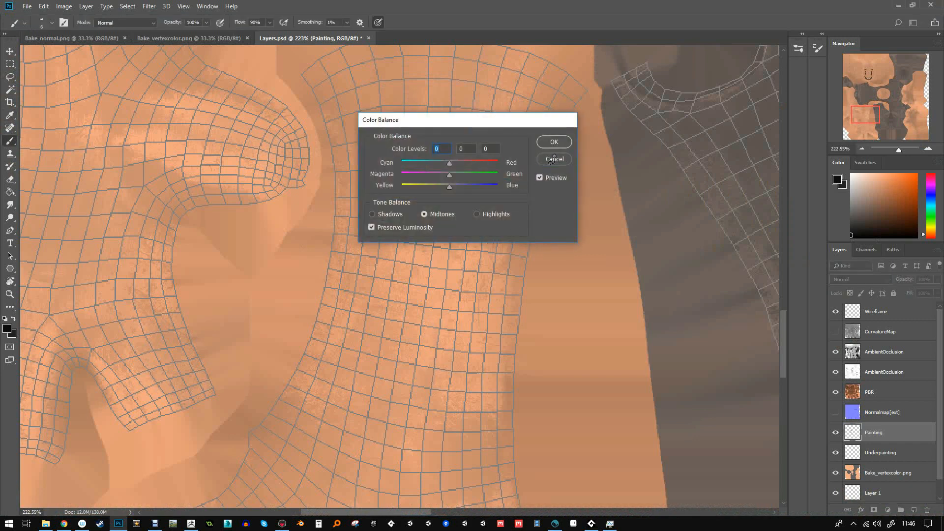
click(557, 160)
key(ctrl+v)
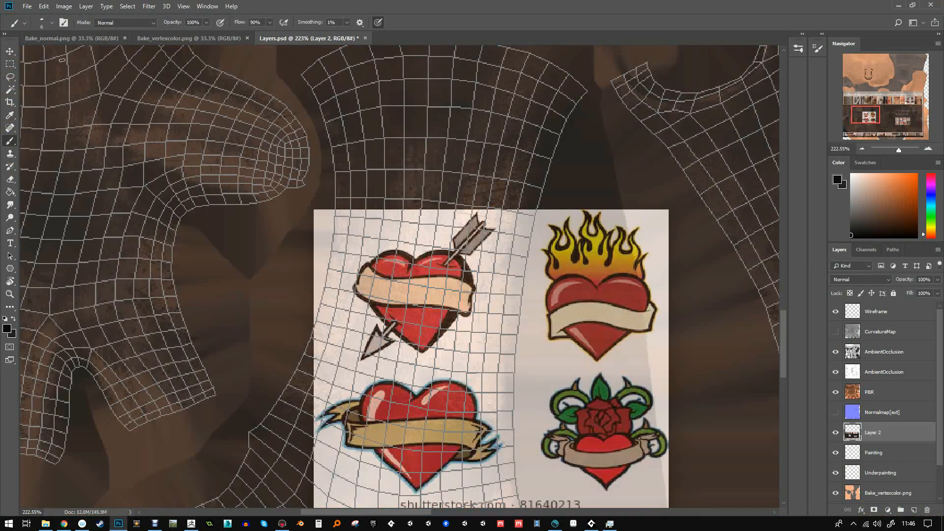
- Lasso the heart with the arrow and banner, copy it to its own layer, and delete the pasted screenshot layer
click(10, 77)
drag(499, 220, 344, 302)
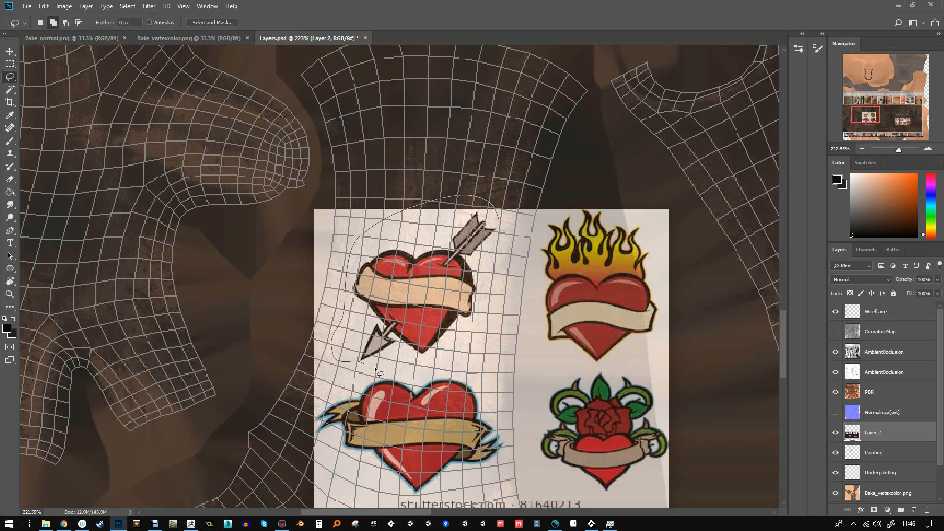
mouse_move(374, 367)
mouse_down()
mouse_move(490, 343)
mouse_move(504, 227)
mouse_up()
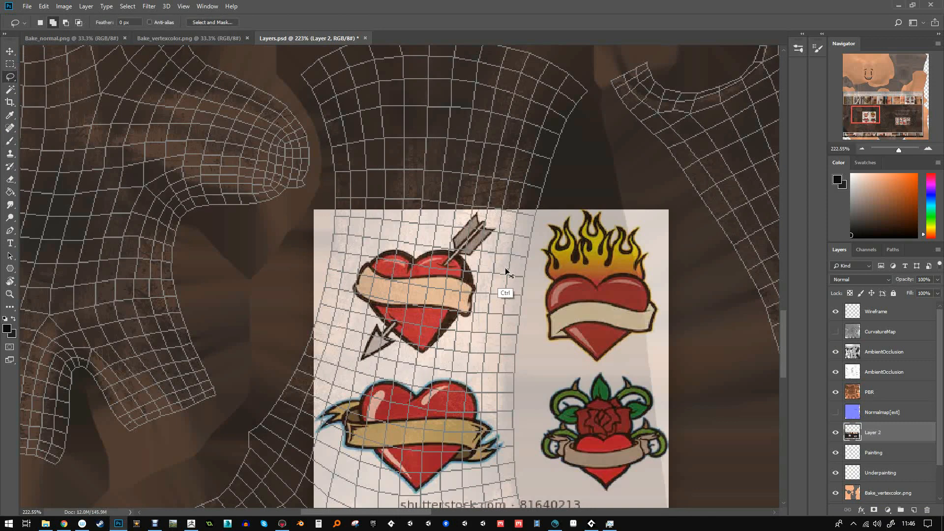
key(ctrl+j)
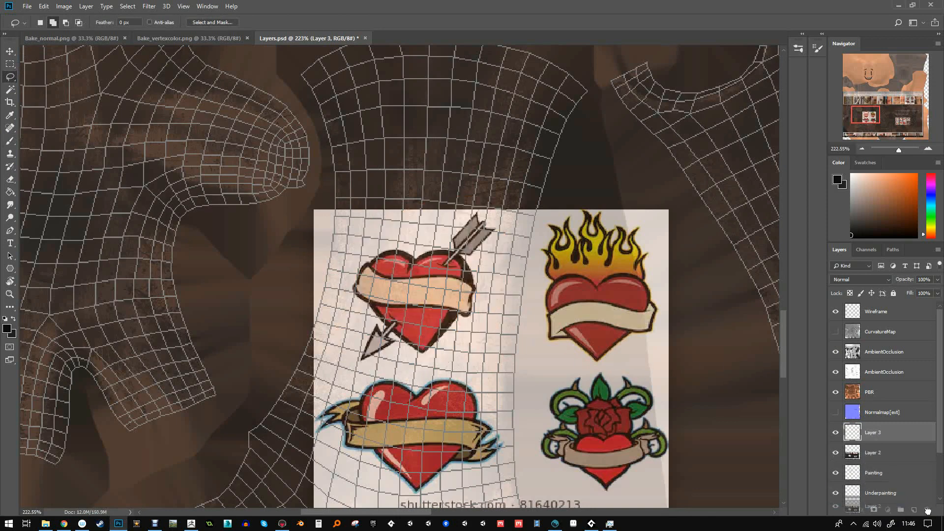
drag(928, 510, 928, 511)
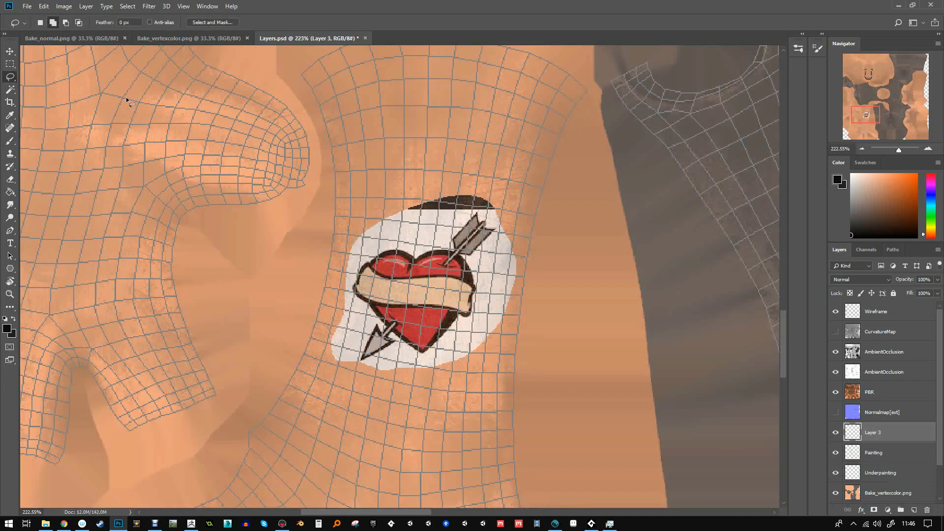
- Remove the white background around the heart with the Magic Wand and the dark leftover strip above it with the Lasso
click(11, 90)
click(433, 225)
key(Delete)
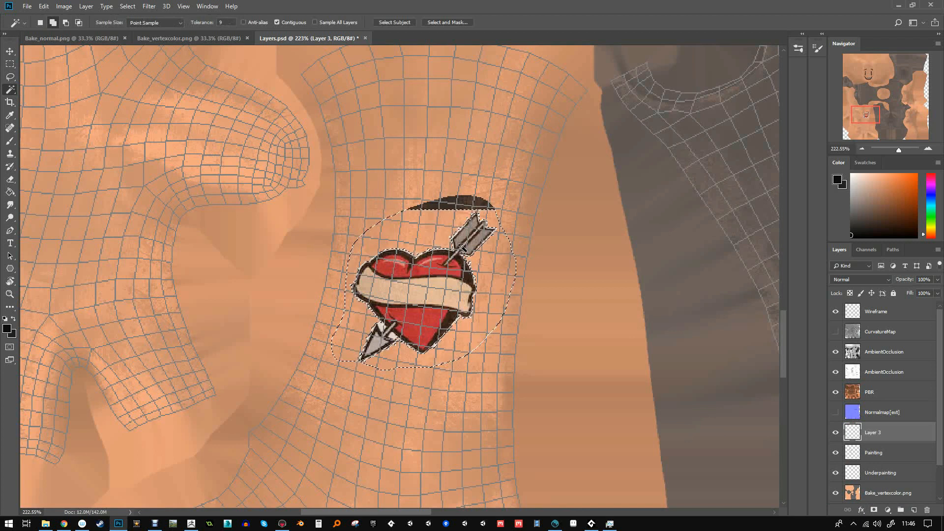
key(ctrl+d)
key(l)
mouse_move(441, 181)
mouse_down()
mouse_move(427, 183)
mouse_move(457, 219)
mouse_move(487, 216)
mouse_move(510, 196)
mouse_up()
key(Delete)
key(ctrl+d)
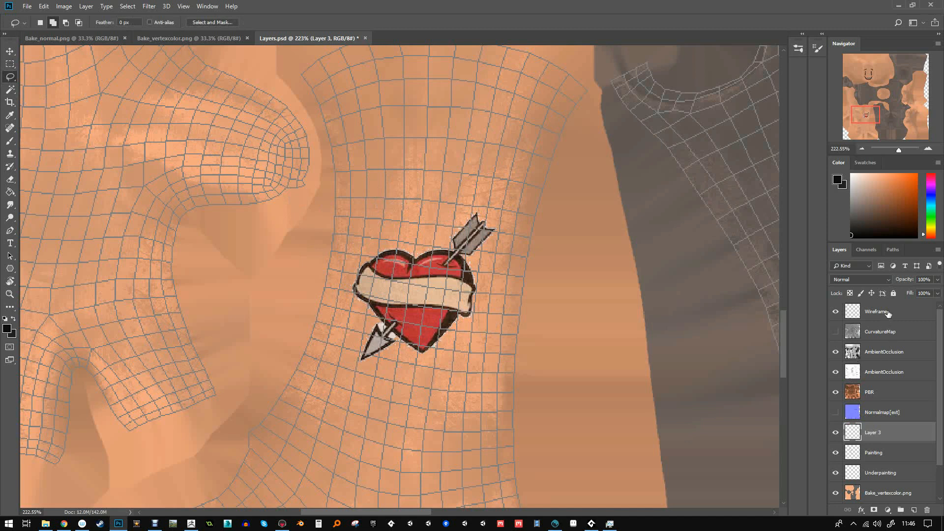
- Set the heart layer's blend mode to Multiply and its opacity to 81%
click(885, 279)
click(843, 322)
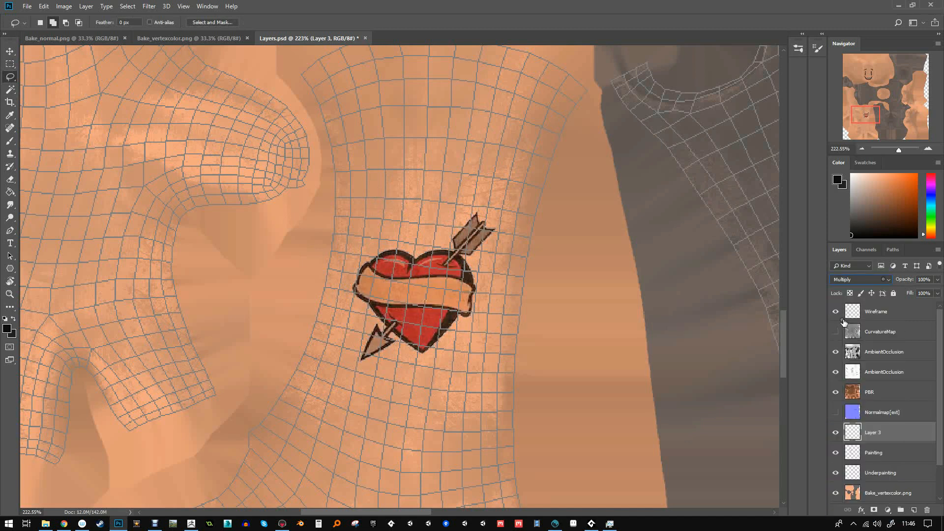
drag(905, 284, 895, 283)
- Move the Wireframe layer to the bottom of the layer stack and save Layers.psd
drag(858, 311, 913, 502)
drag(940, 451, 938, 505)
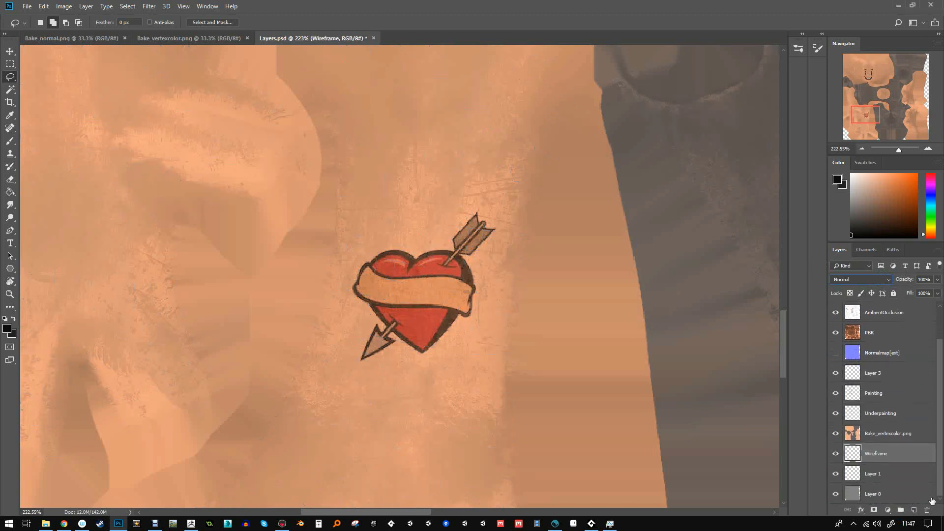
drag(898, 458, 900, 504)
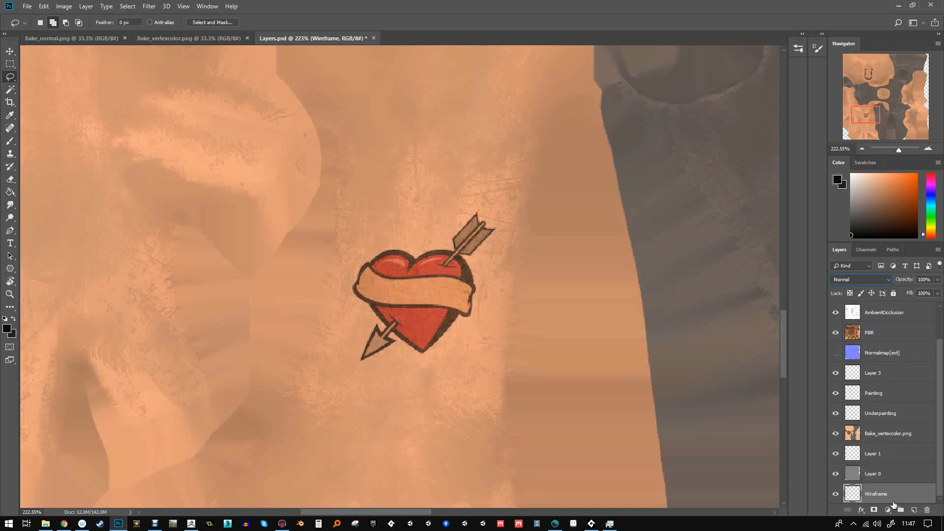
drag(900, 150, 894, 149)
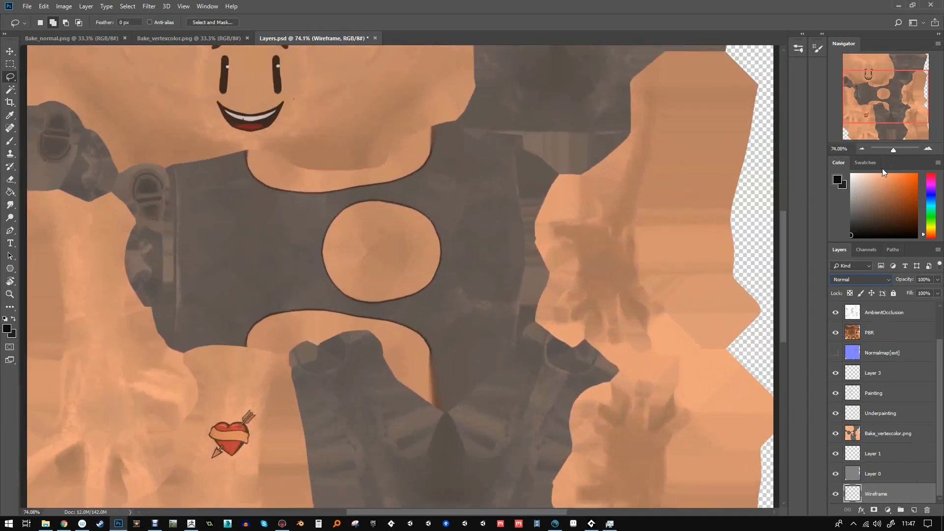
drag(435, 331, 559, 267)
key(ctrl+s)
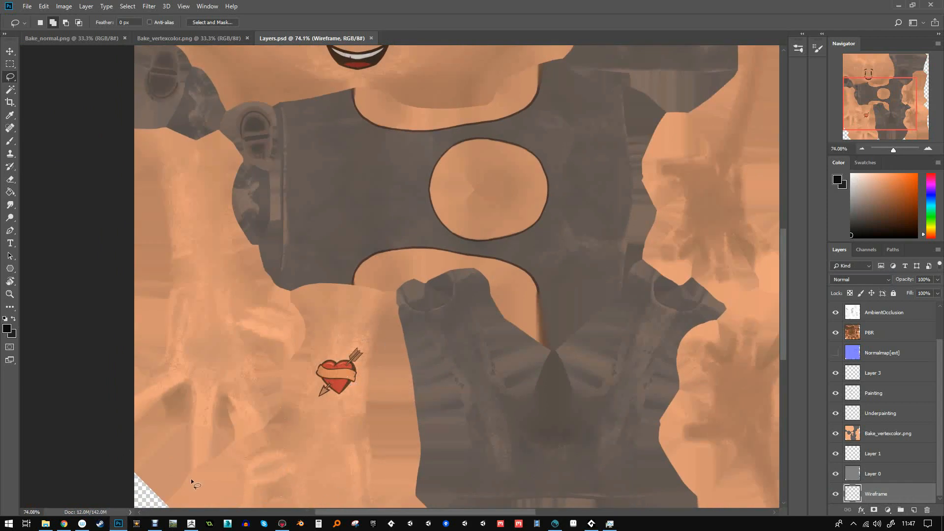
- Switch to 3D-Coat and examine the heart tattoo's size and placement on the character's upper arm
click(558, 524)
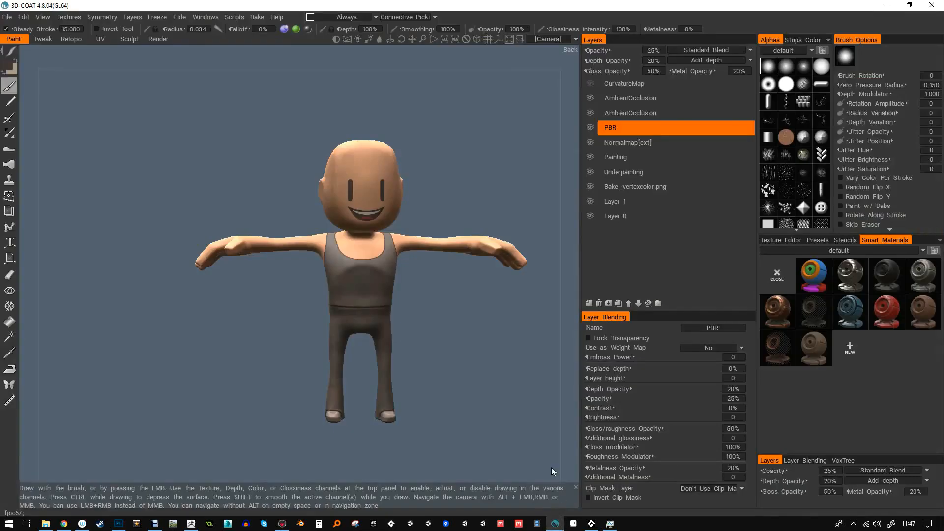
drag(467, 284, 445, 371)
scroll(447, 290, up, 3)
scroll(388, 334, up, 5)
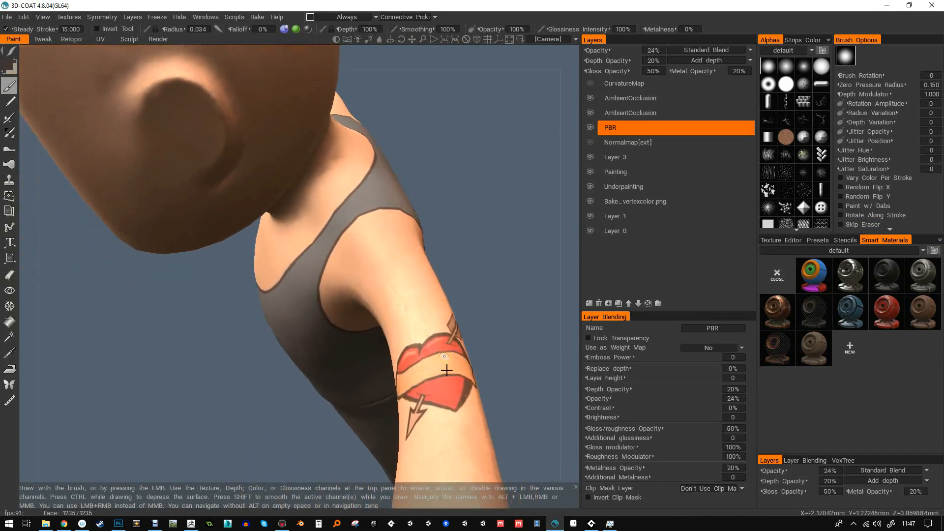
- Back in Photoshop, scale down the heart on Layer 3 and move it slightly higher on the arm
key(alt+Tab)
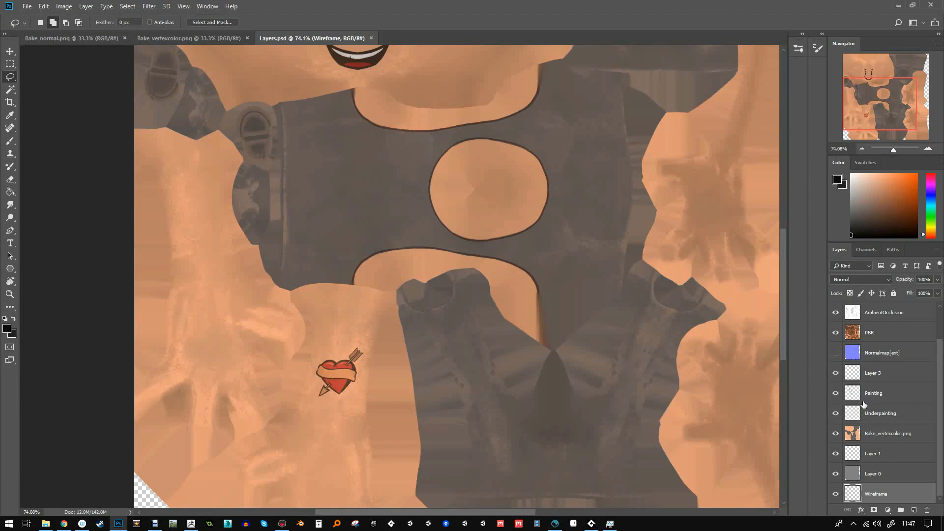
click(836, 373)
click(836, 373)
key(ctrl+t)
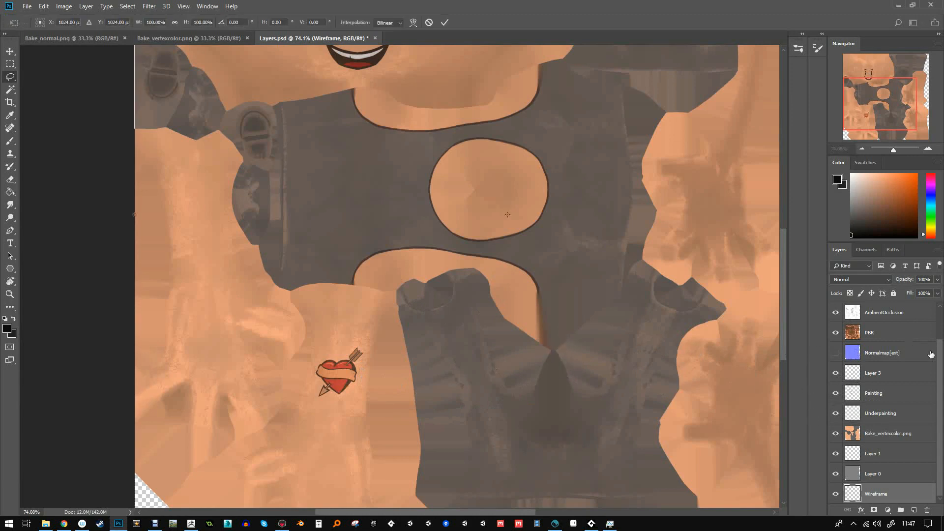
click(924, 373)
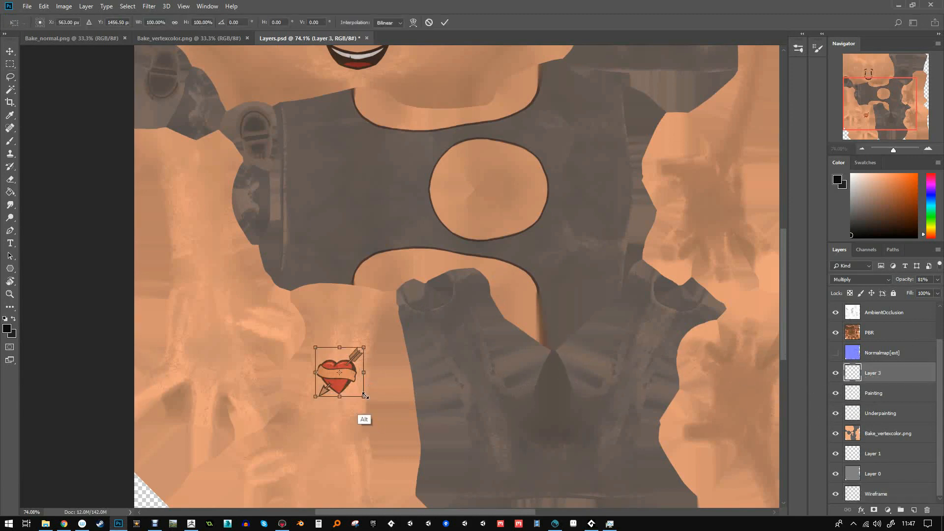
alt+drag(365, 396, 372, 333)
key(Return)
key(l)
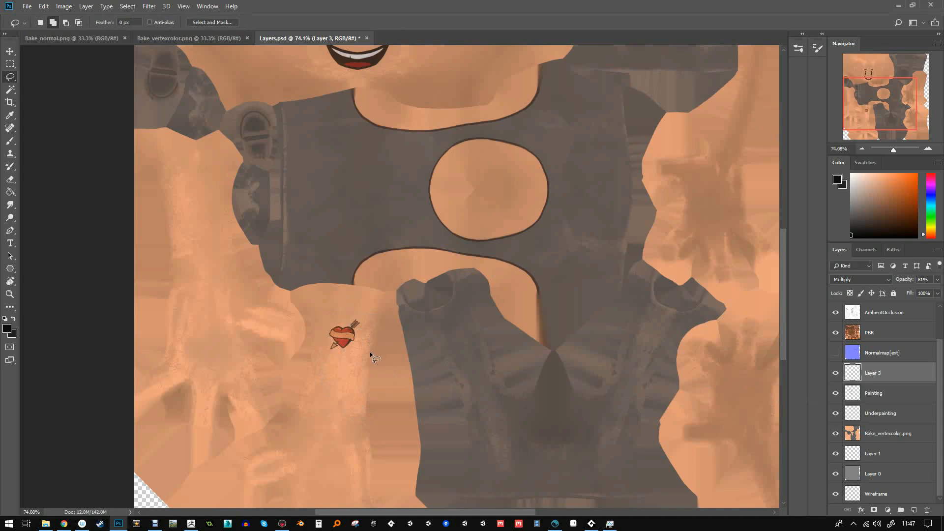
- Return to 3D-Coat and check the resized tattoo on the arm and the whole character from the front
key(alt+Tab)
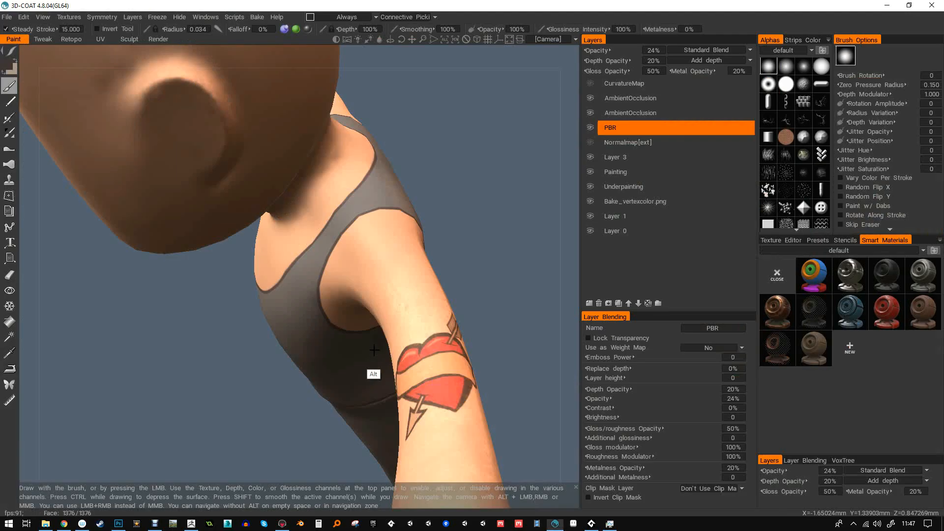
mouse_move(470, 282)
alt+mouse_down()
mouse_move(441, 302)
mouse_move(473, 276)
alt+mouse_up()
alt+right_drag(473, 276, 439, 291)
alt+drag(438, 291, 523, 244)
alt+drag(429, 260, 494, 301)
alt+right_drag(493, 301, 495, 325)
alt+drag(495, 327, 486, 254)
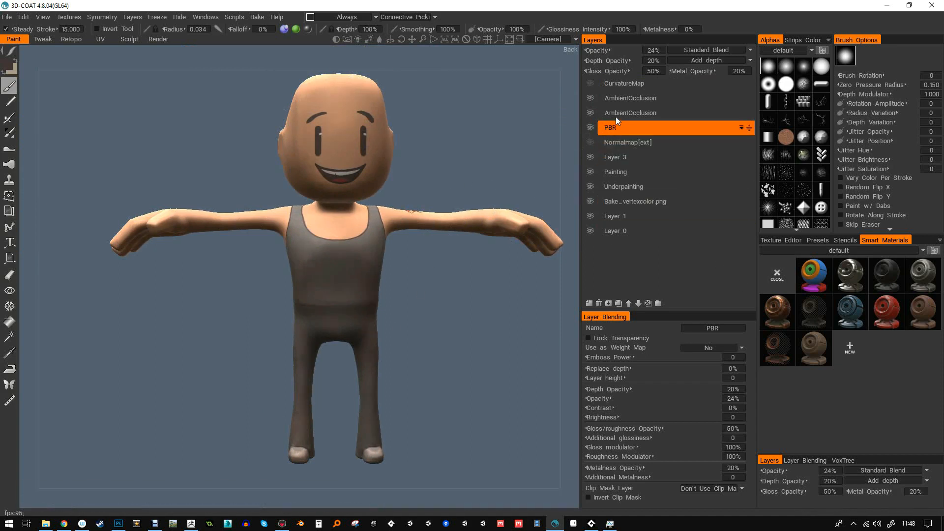
- Show the CurvatureMap layer, select it, and check its effect on the character's back
scroll(349, 295, up, 5)
scroll(348, 295, up, 3)
scroll(341, 373, down, 1)
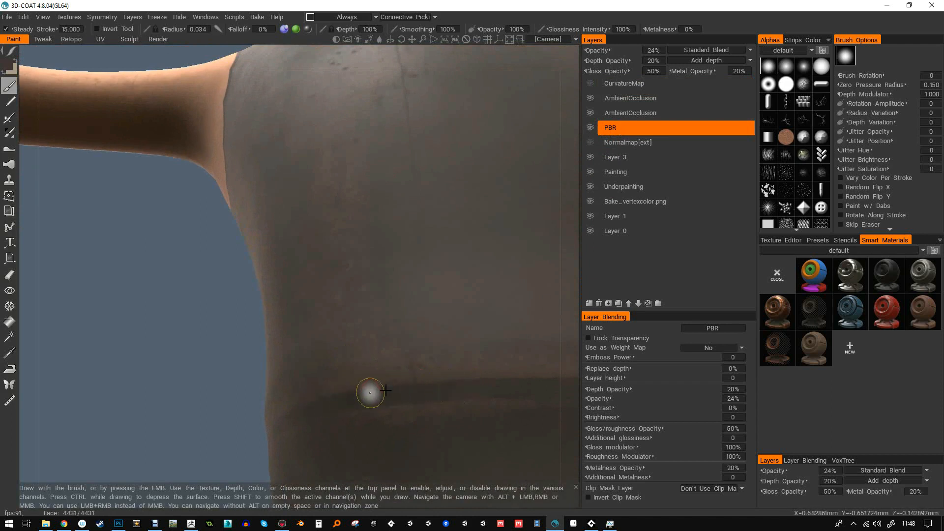
scroll(342, 397, down, 3)
scroll(446, 275, up, 2)
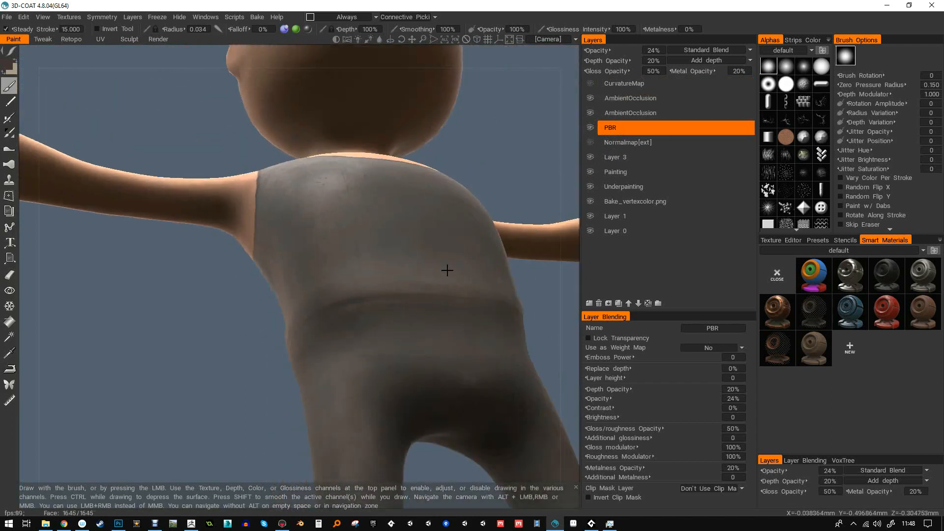
scroll(445, 276, up, 2)
click(591, 83)
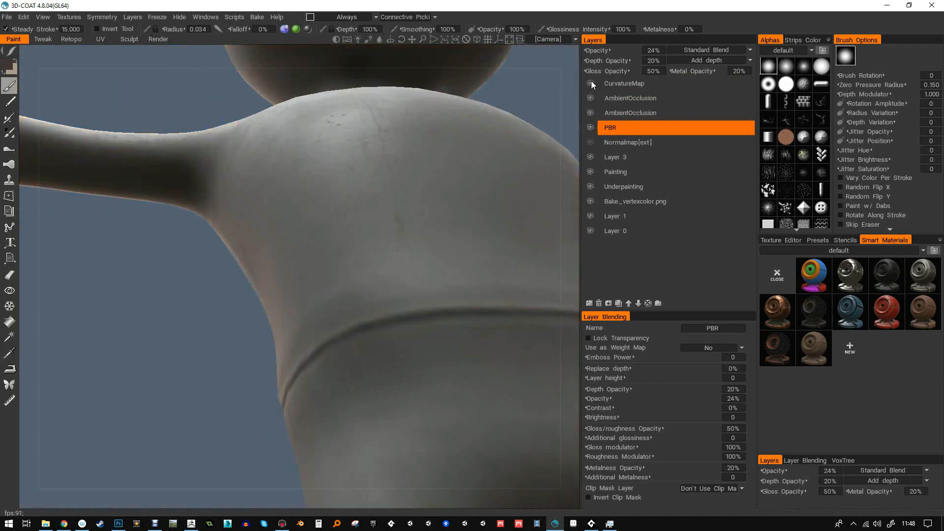
click(618, 84)
scroll(456, 184, down, 5)
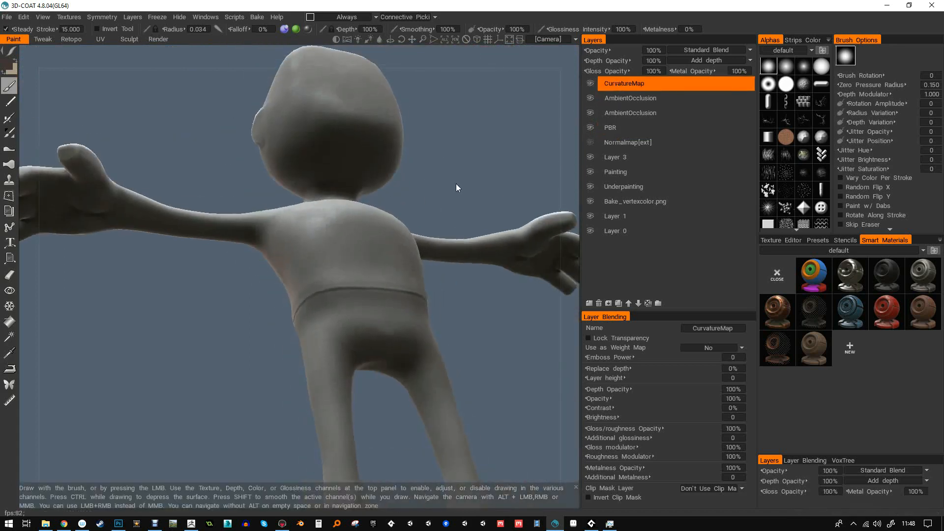
- Switch to Photoshop, show and select the CurvatureMap layer, and examine the curvature details across the whole texture
scroll(477, 241, up, 1)
mouse_move(541, 123)
mouse_down()
mouse_move(498, 194)
mouse_move(519, 205)
mouse_move(564, 186)
mouse_move(613, 194)
mouse_move(488, 185)
mouse_up()
click(118, 523)
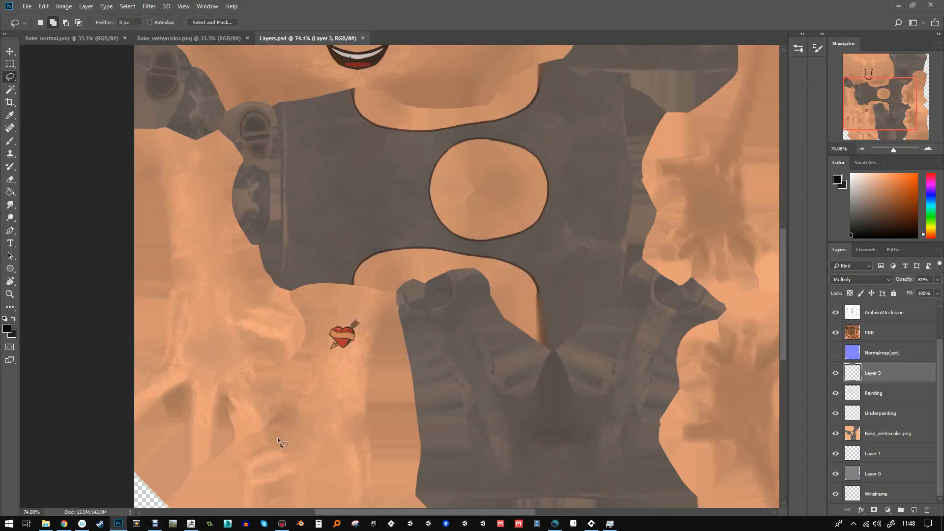
scroll(937, 359, up, 2)
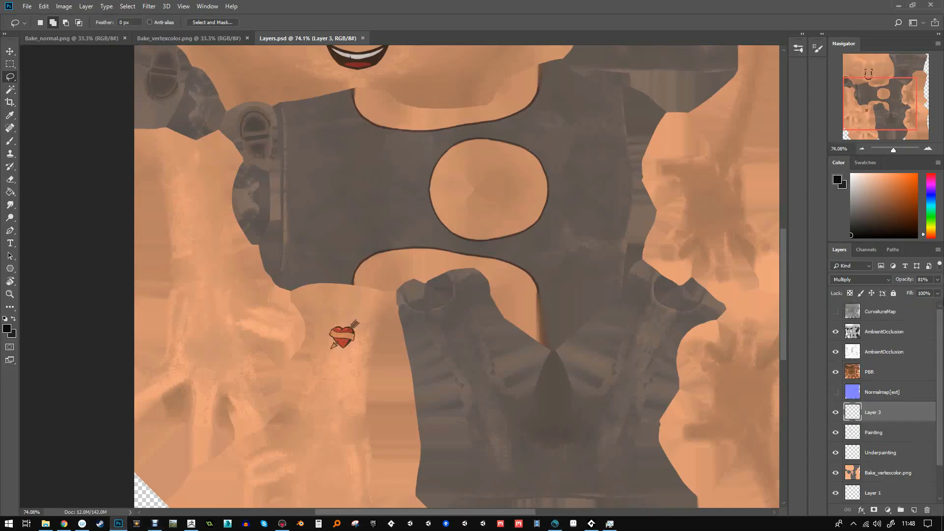
click(836, 311)
click(872, 315)
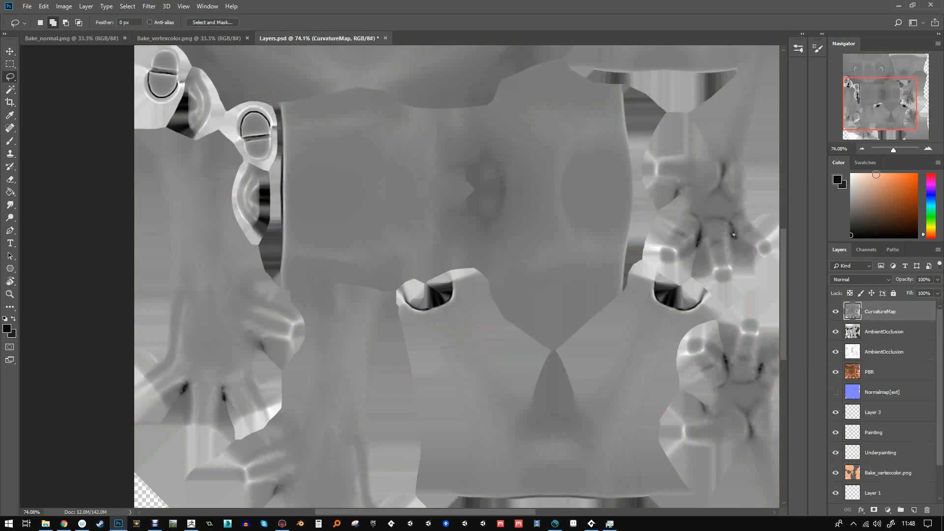
drag(888, 115, 897, 127)
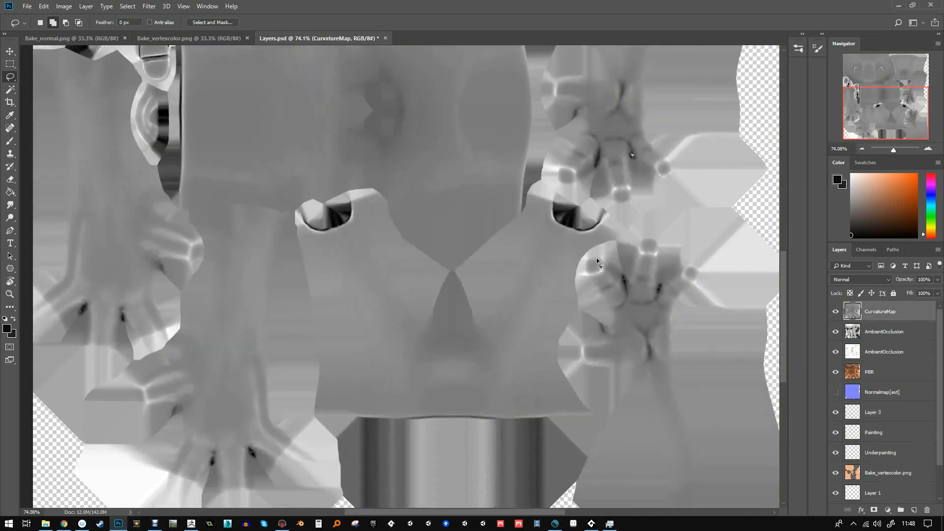
drag(883, 118, 868, 136)
scroll(372, 182, up, 5)
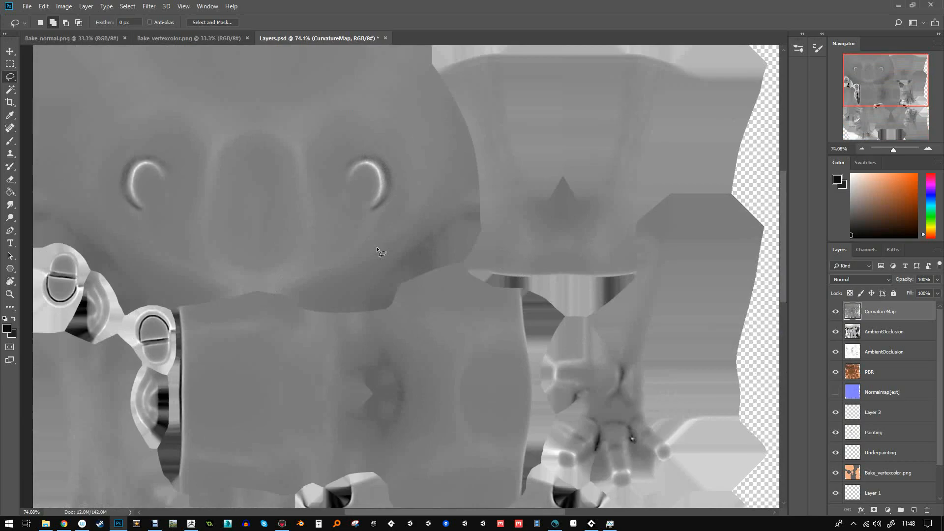
- Return to 3D-Coat and examine the curvature map on the character in flat shading and in the lit view
key(alt+Tab)
drag(494, 276, 296, 287)
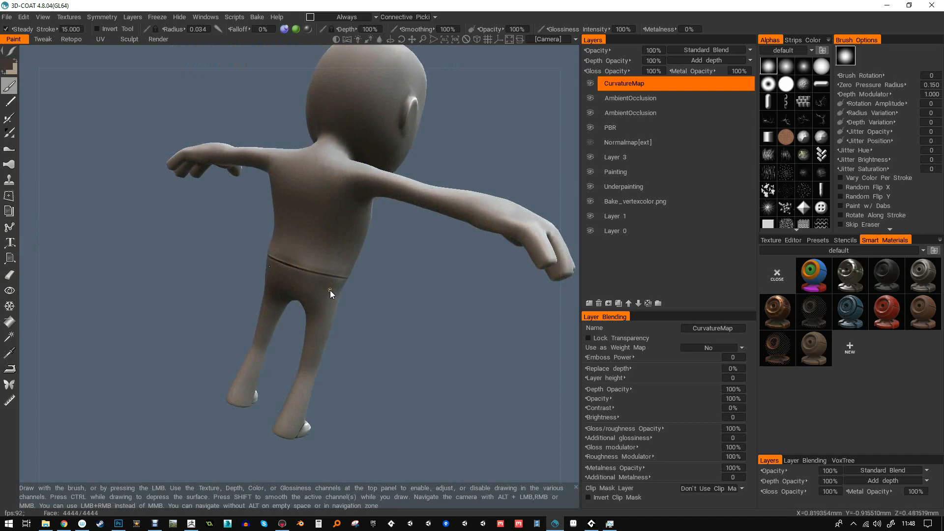
key(2)
drag(352, 292, 323, 297)
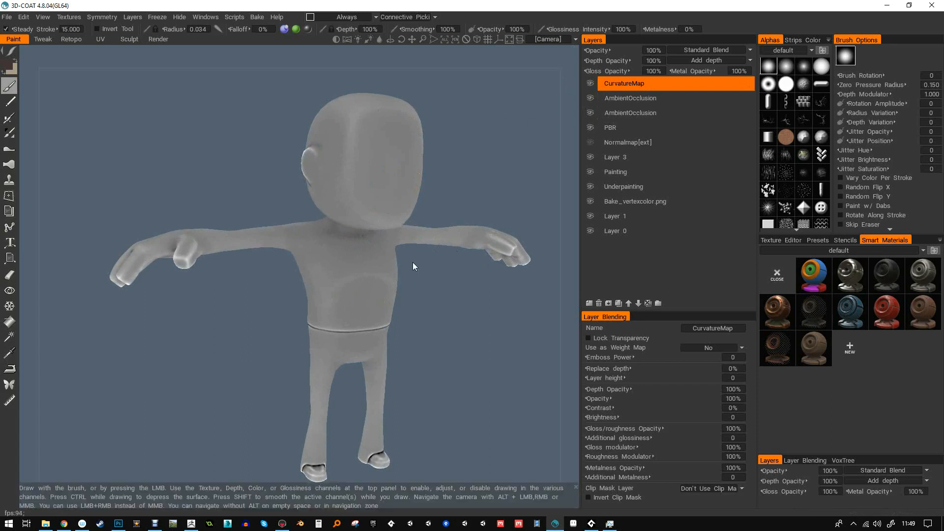
key(1)
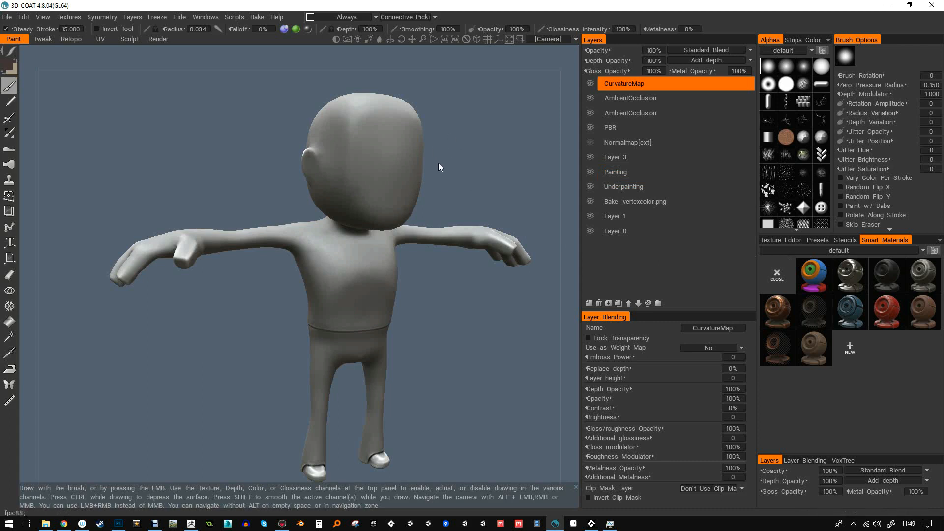
drag(461, 143, 455, 147)
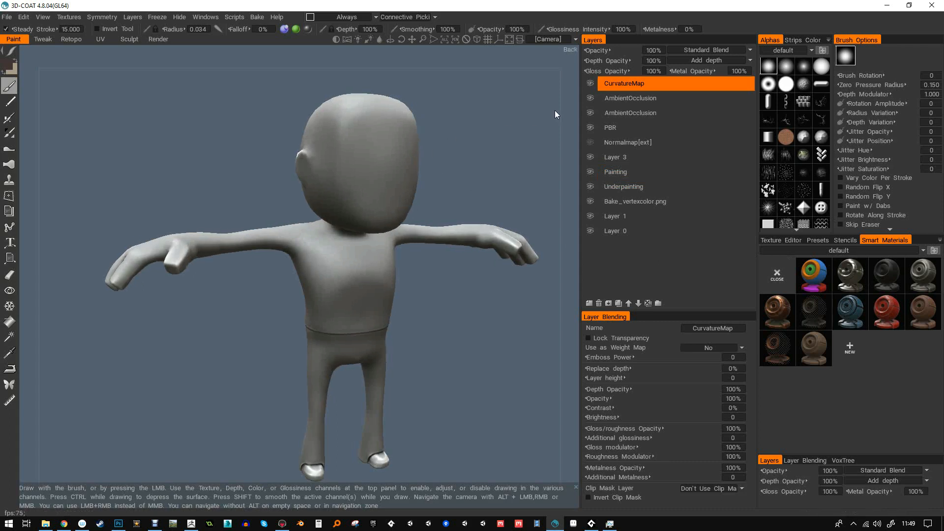
- Set the CurvatureMap layer's blend mode to Overlay and its opacity to 15%
click(715, 50)
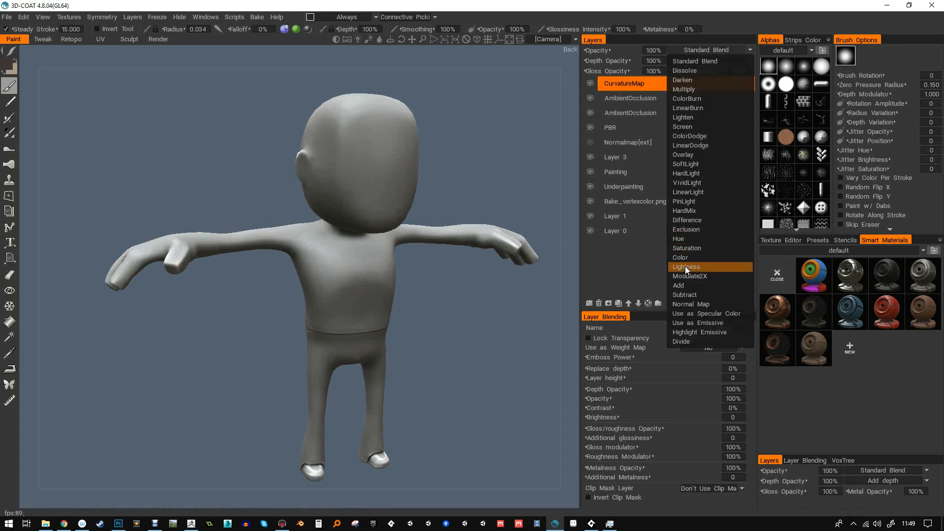
click(707, 155)
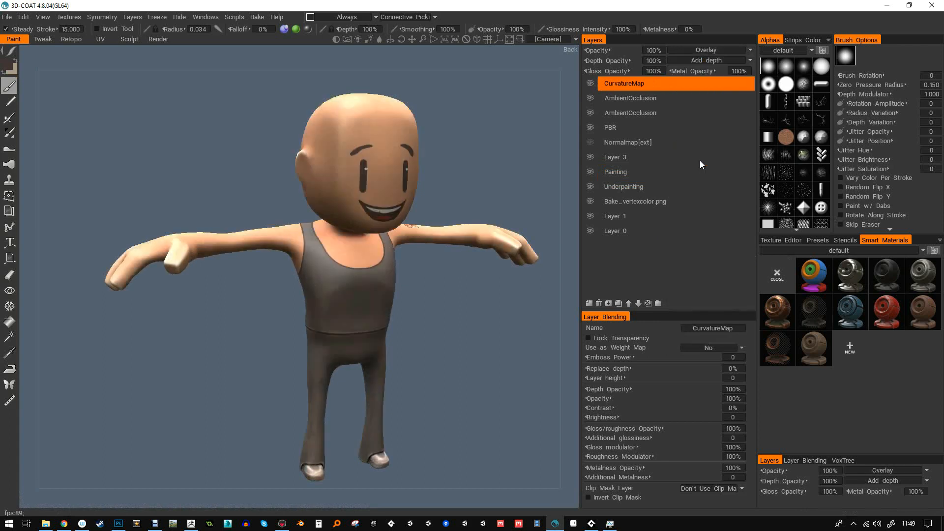
click(663, 50)
text(15)
key(Return)
drag(477, 252, 463, 279)
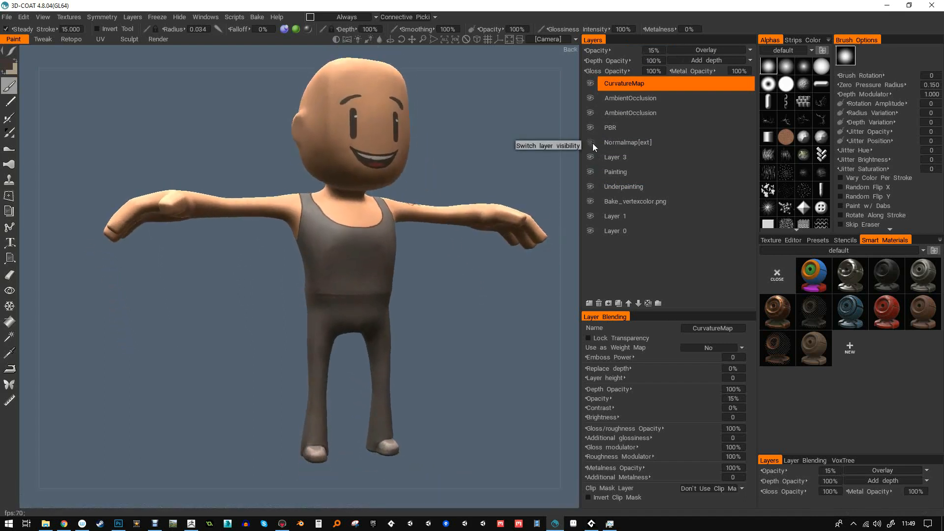
- Show the Normalmap[ext] layer and toggle the CurvatureMap layer's visibility to compare its effect on the character
drag(491, 227, 496, 227)
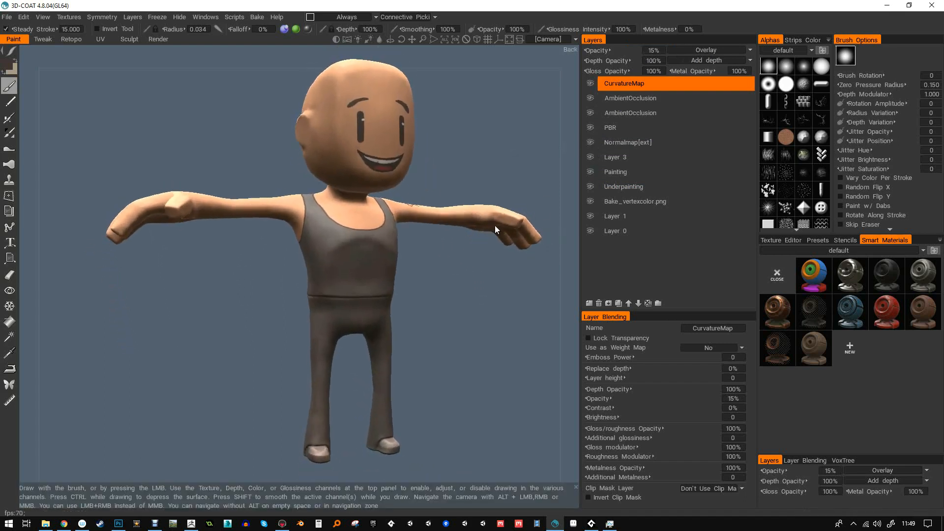
click(592, 84)
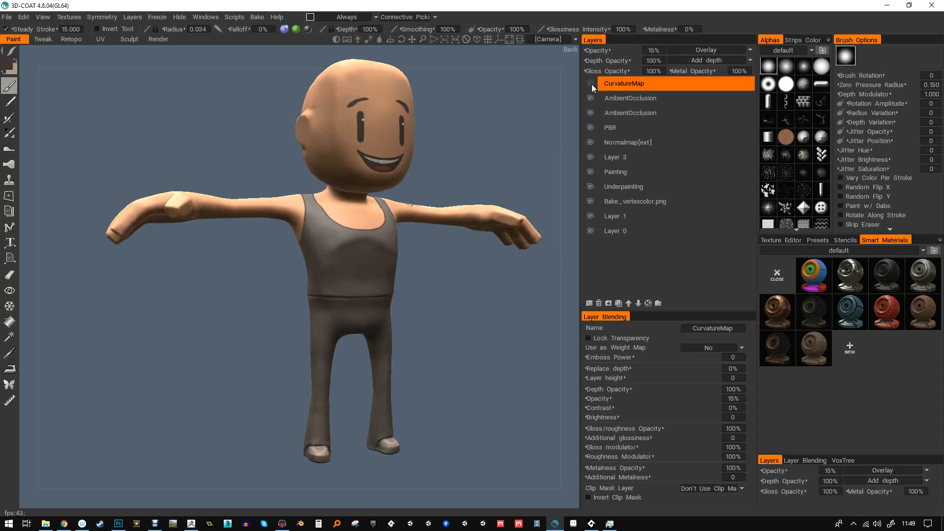
click(592, 84)
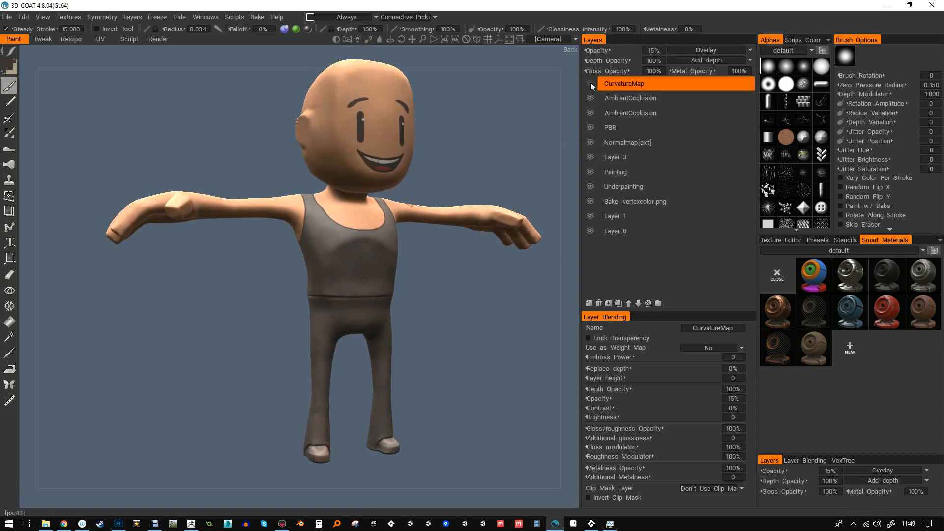
- Set the CurvatureMap layer's opacity to 35%, hide the layer to compare, and check the whole character from the front
click(659, 52)
text(35)
key(Return)
click(595, 85)
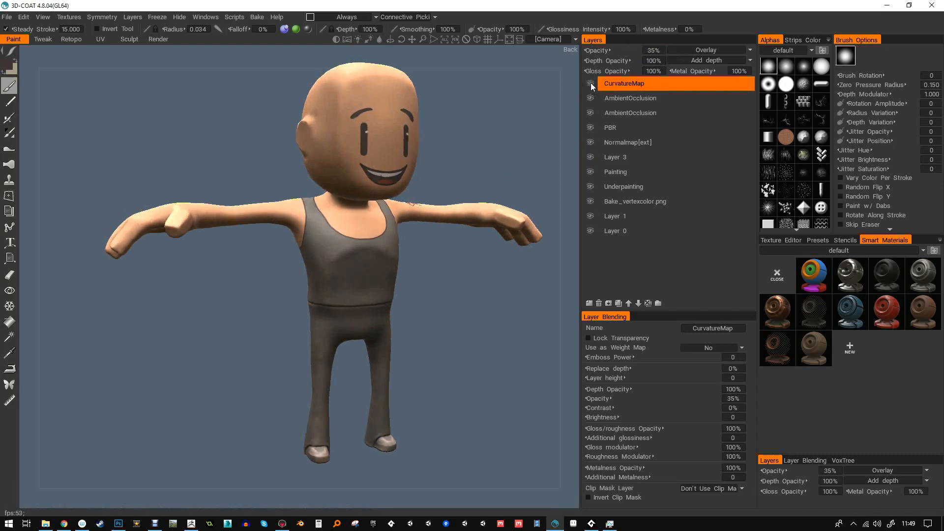
drag(500, 157, 459, 150)
middle_drag(511, 148, 491, 168)
drag(492, 168, 391, 275)
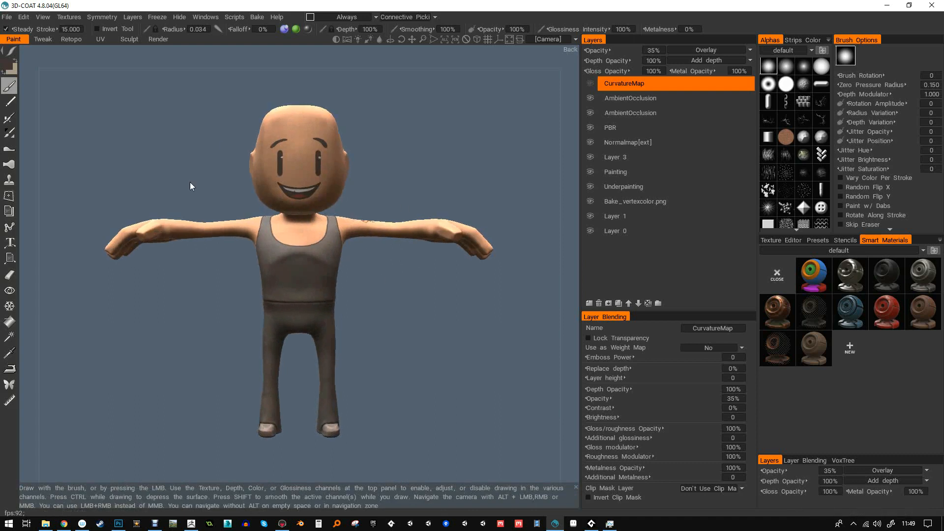
drag(344, 204, 237, 198)
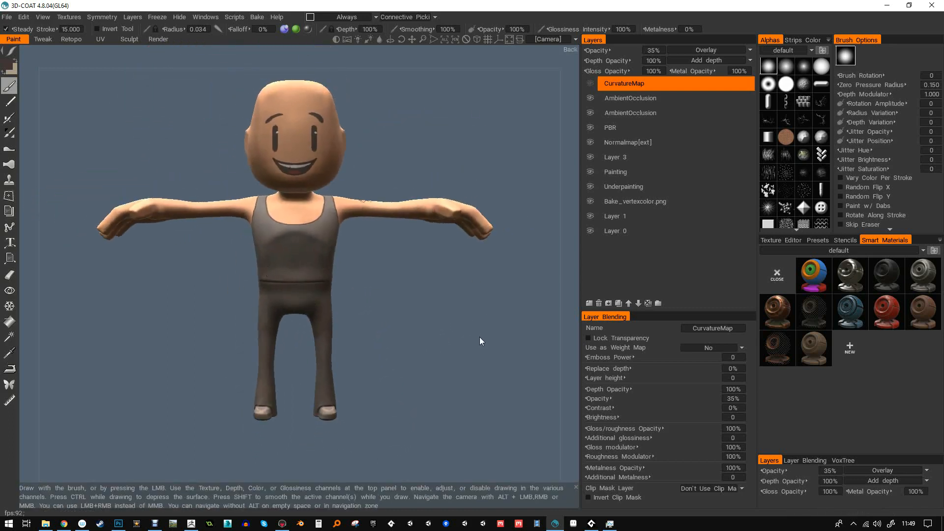